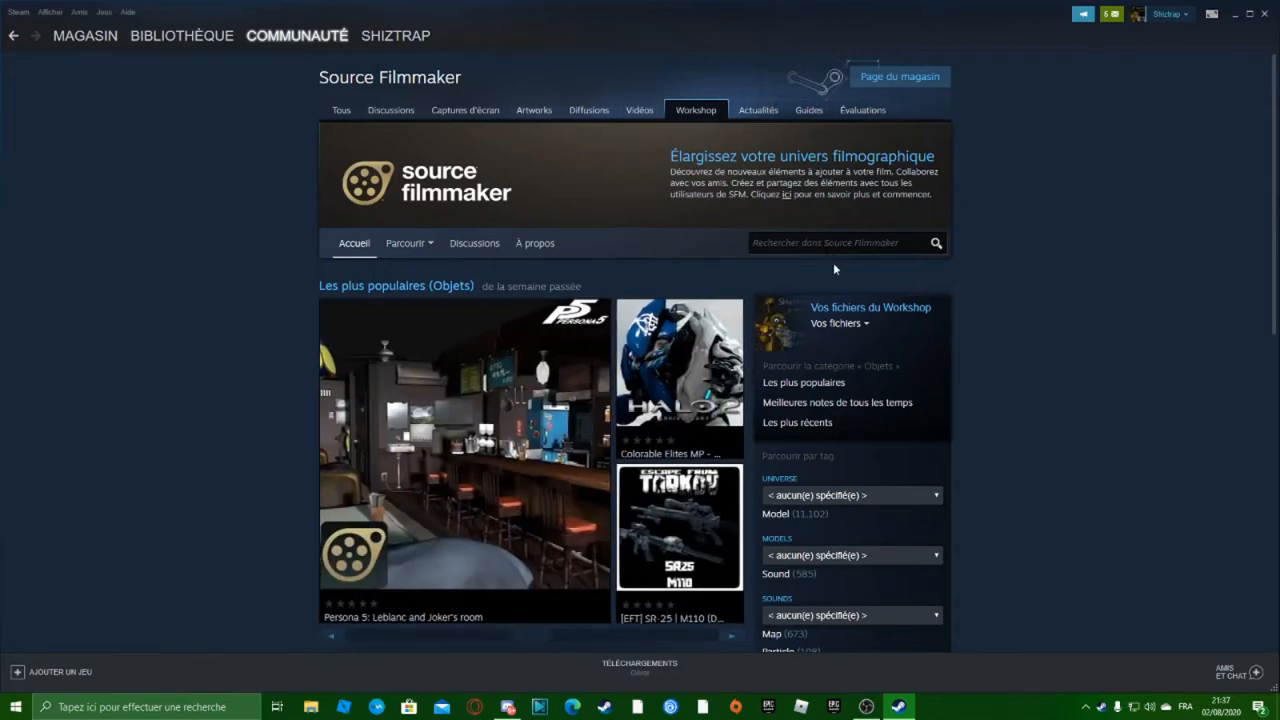
Look over the Source Filmmaker Workshop home page, including the week's most popular items and the browse-by-tag filters
scroll(680, 380, down, 3)
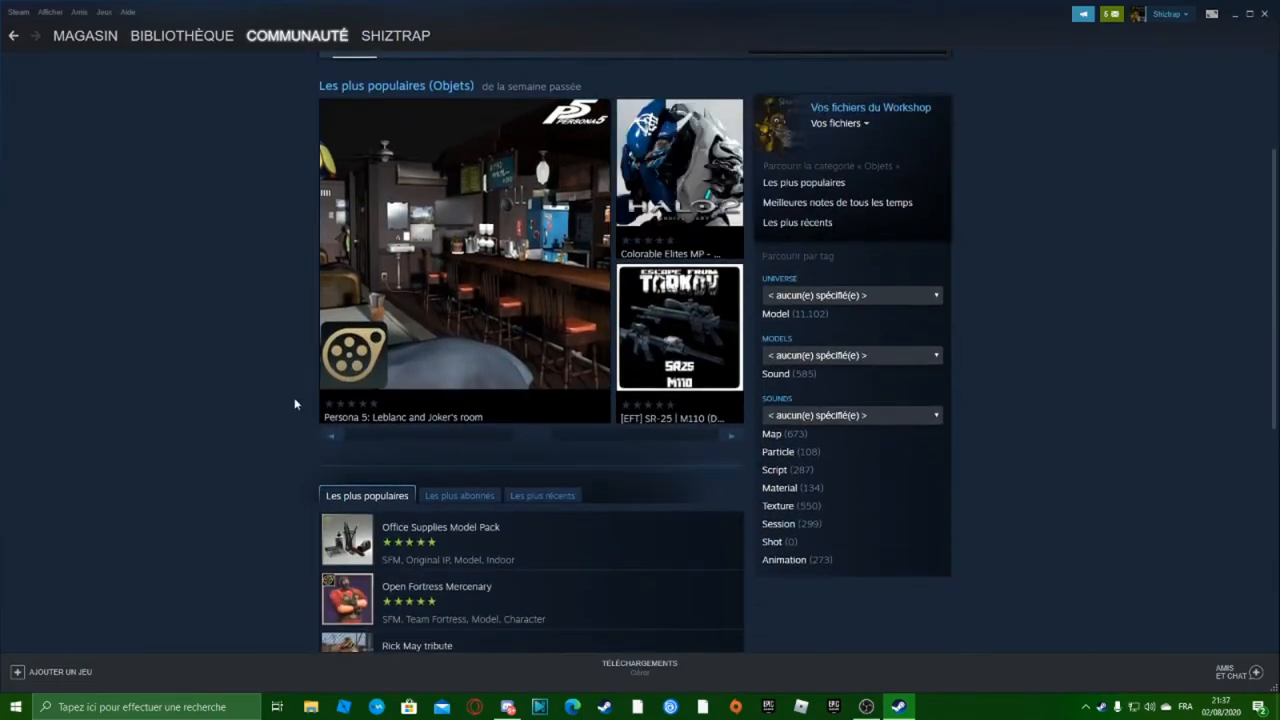
scroll(294, 404, up, 3)
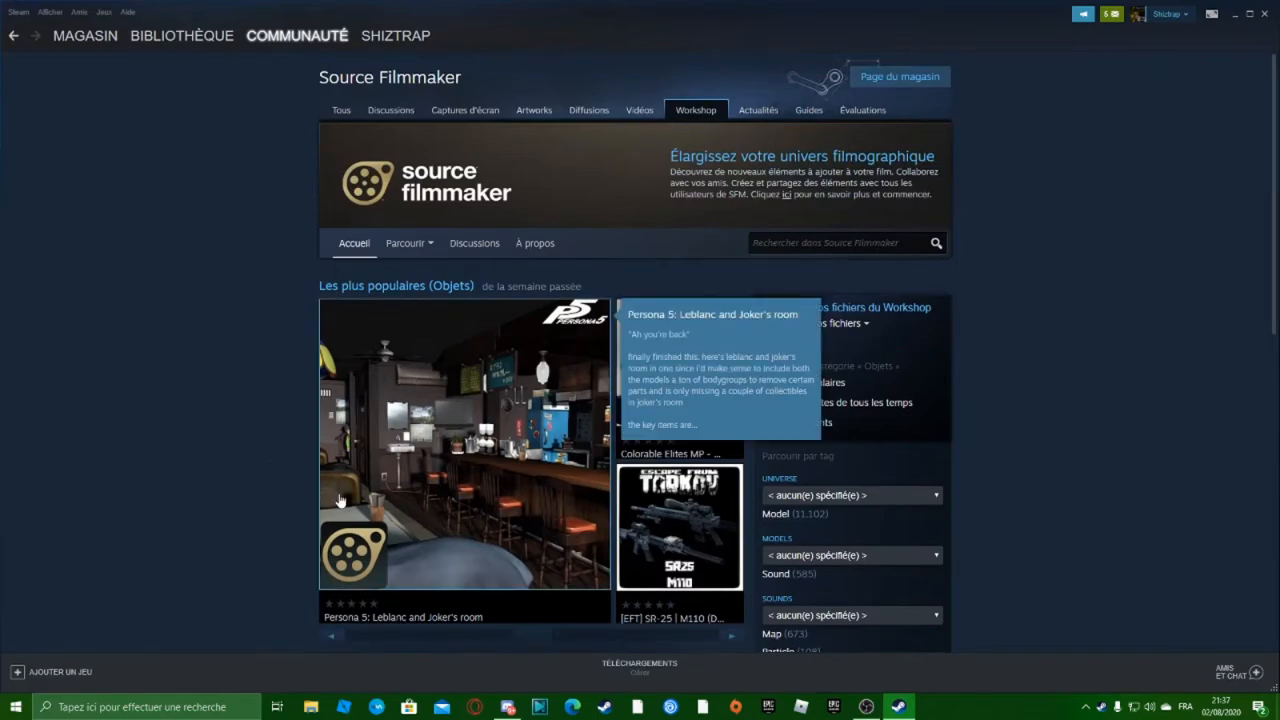
scroll(470, 389, down, 3)
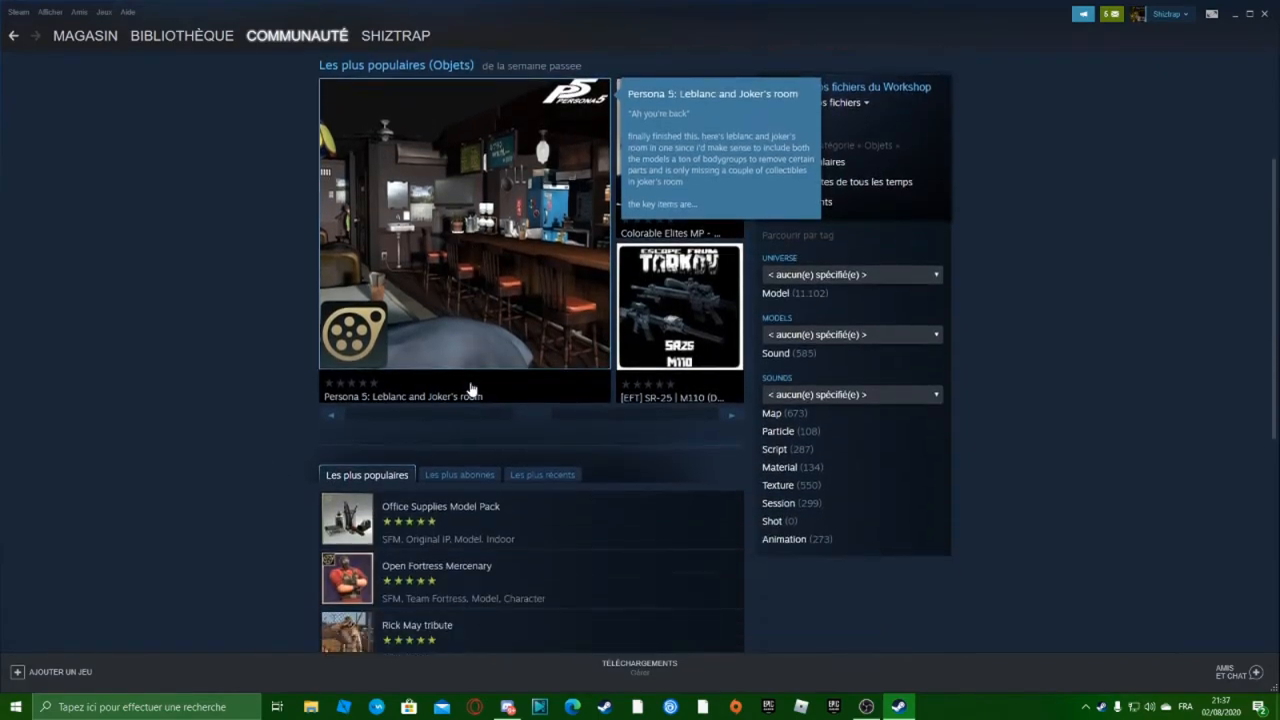
scroll(470, 389, down, 4)
scroll(690, 580, up, 7)
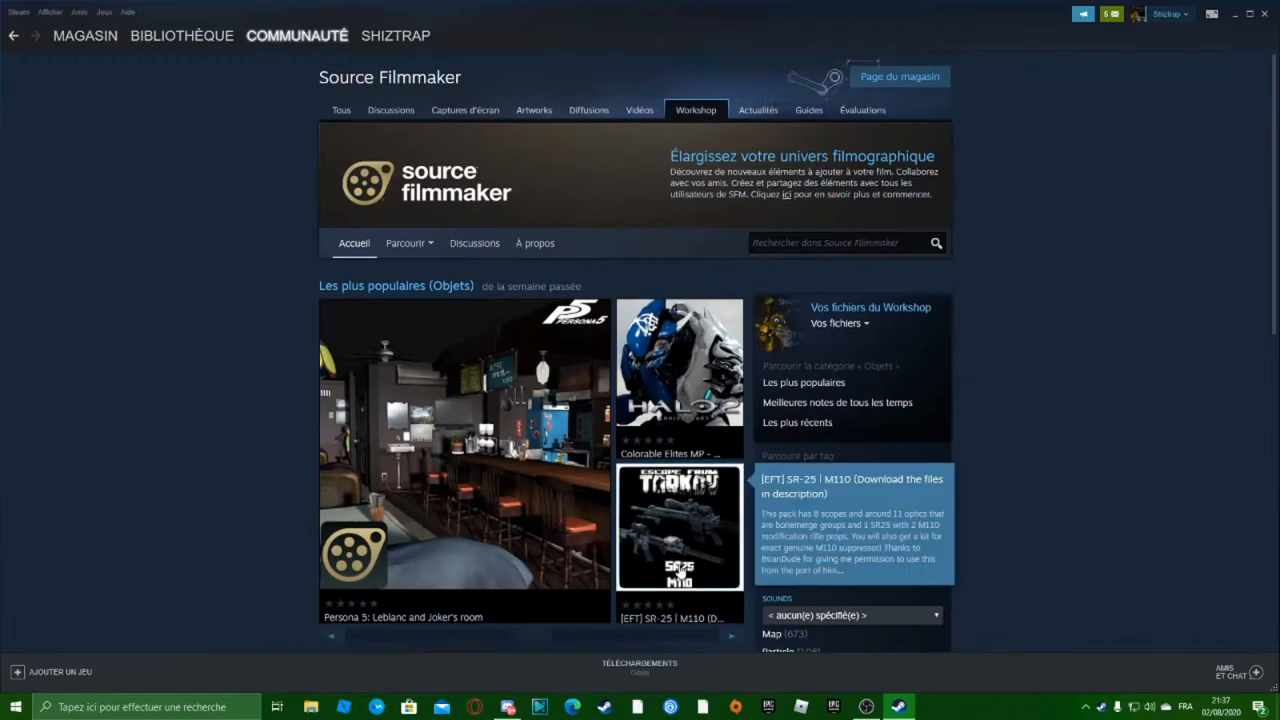
scroll(680, 572, down, 2)
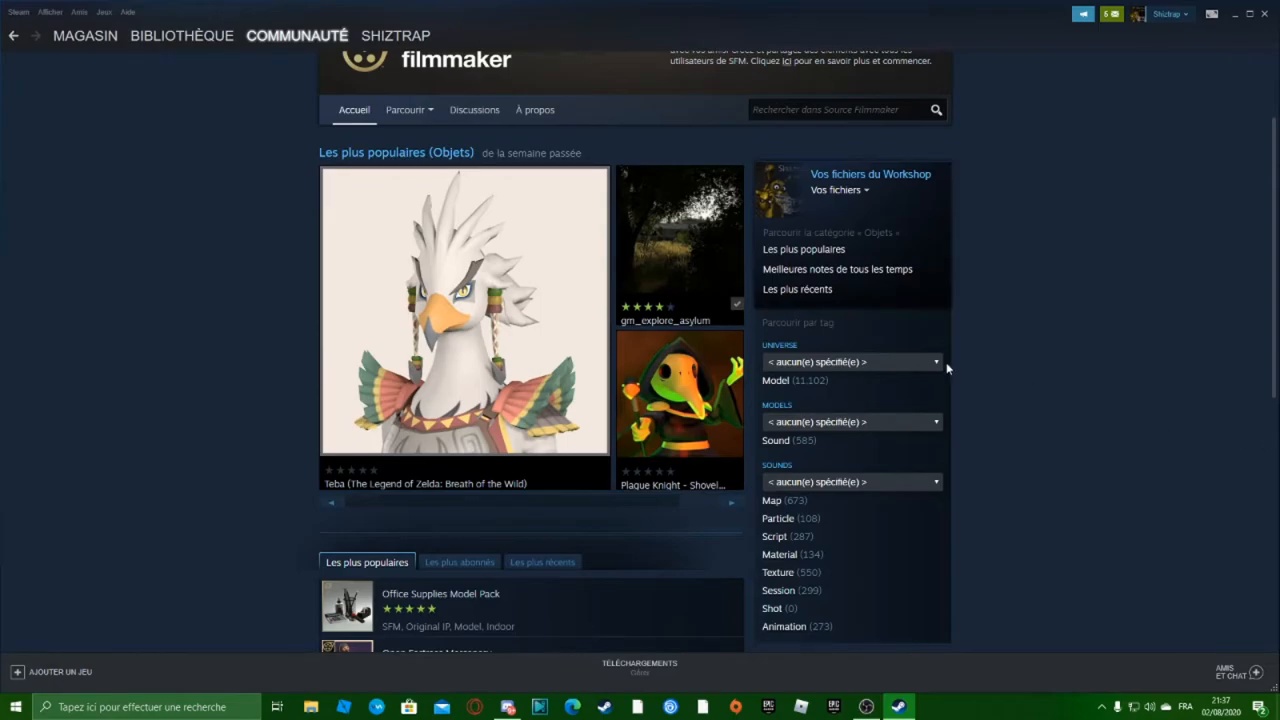
drag(965, 281, 1032, 400)
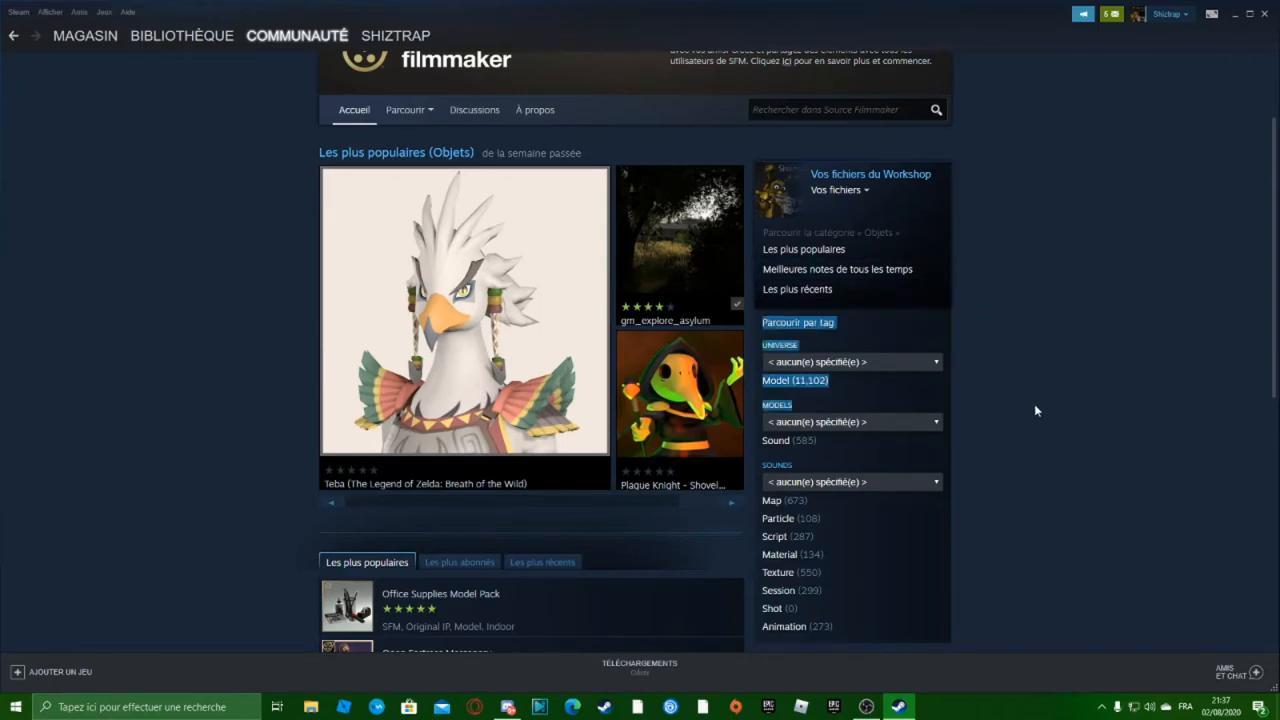
click(1000, 289)
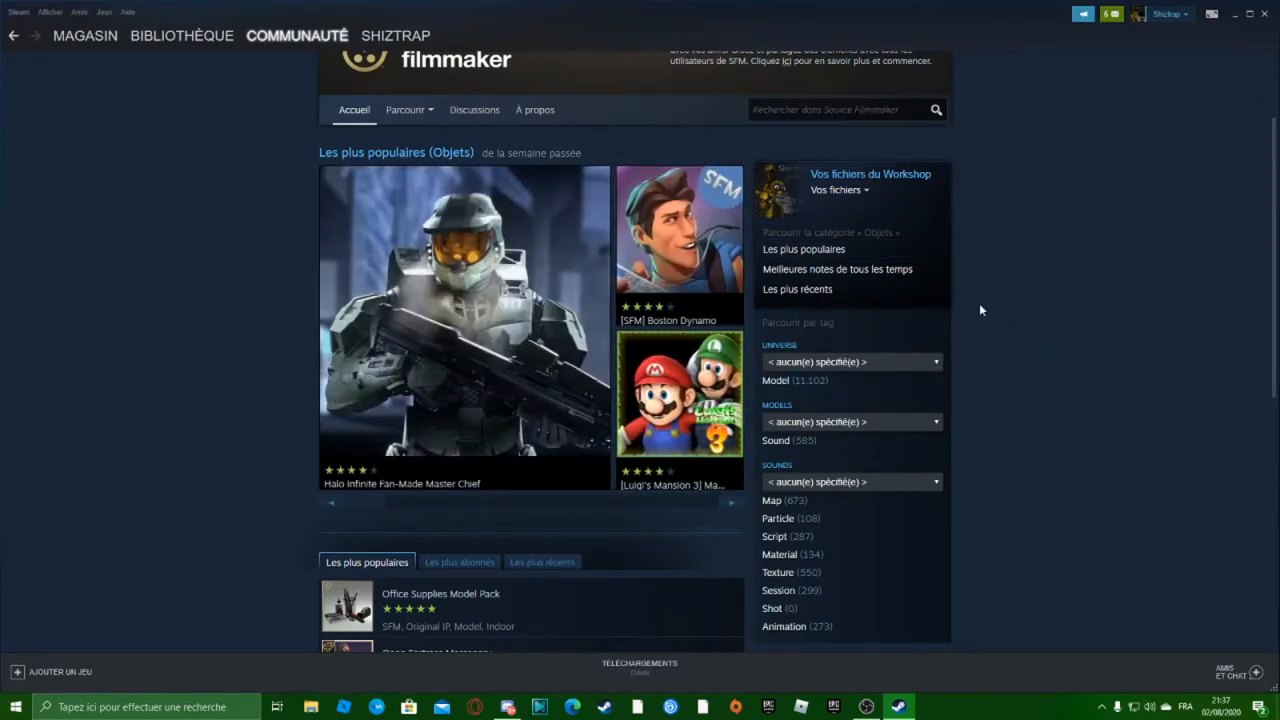
scroll(502, 484, down, 2)
scroll(760, 566, up, 3)
Search the Source Filmmaker Workshop for "Five Nights at Freddy's"
click(835, 243)
text(r)
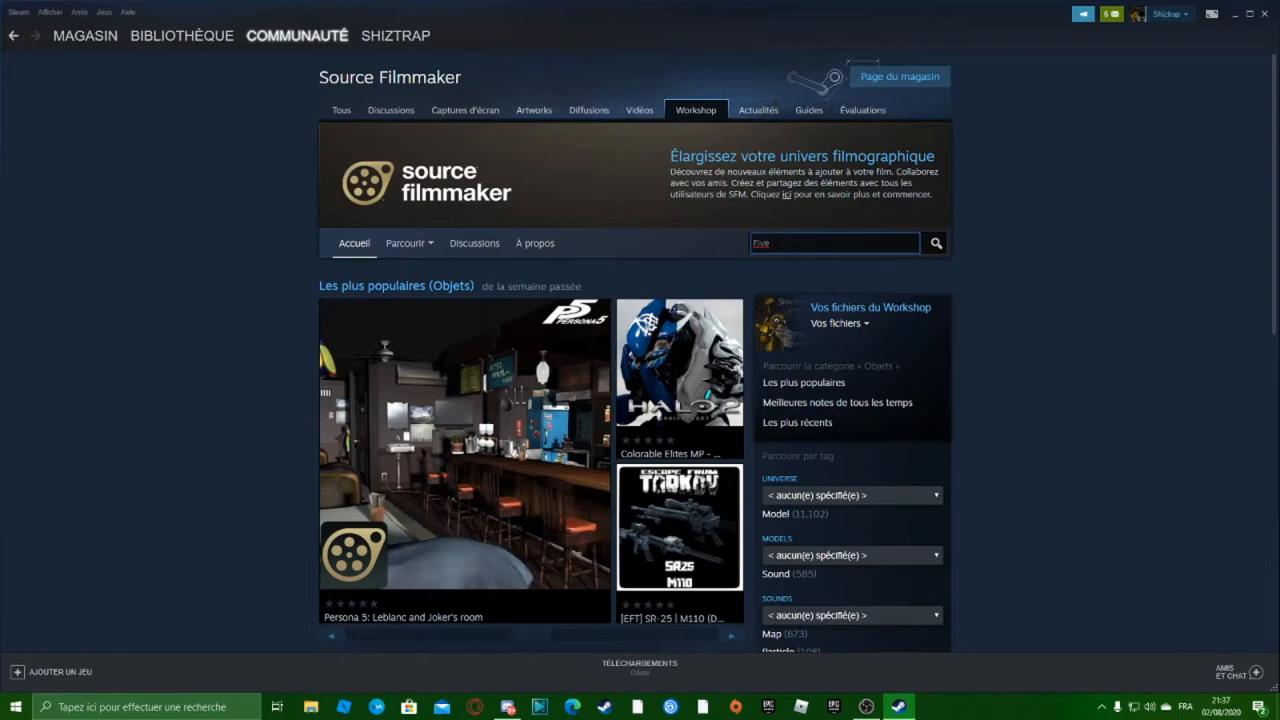
text(Night's)
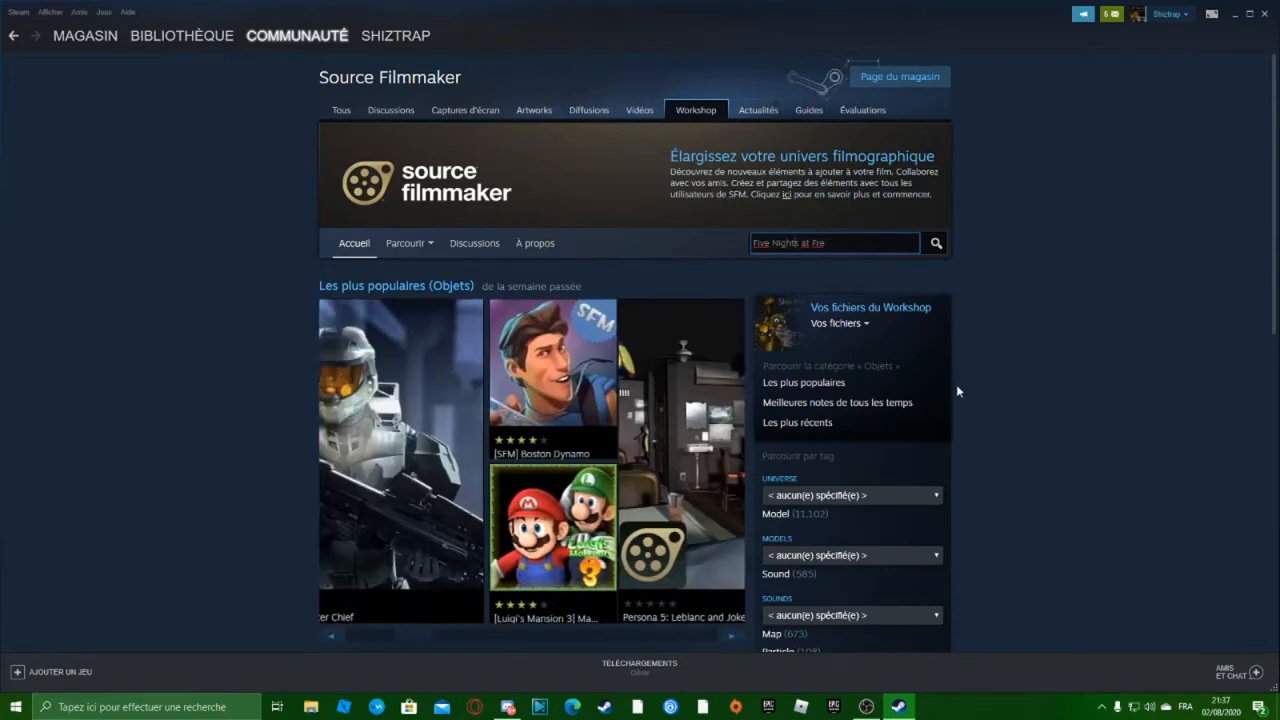
click(798, 243)
key(BackSpace)
text(ddy's)
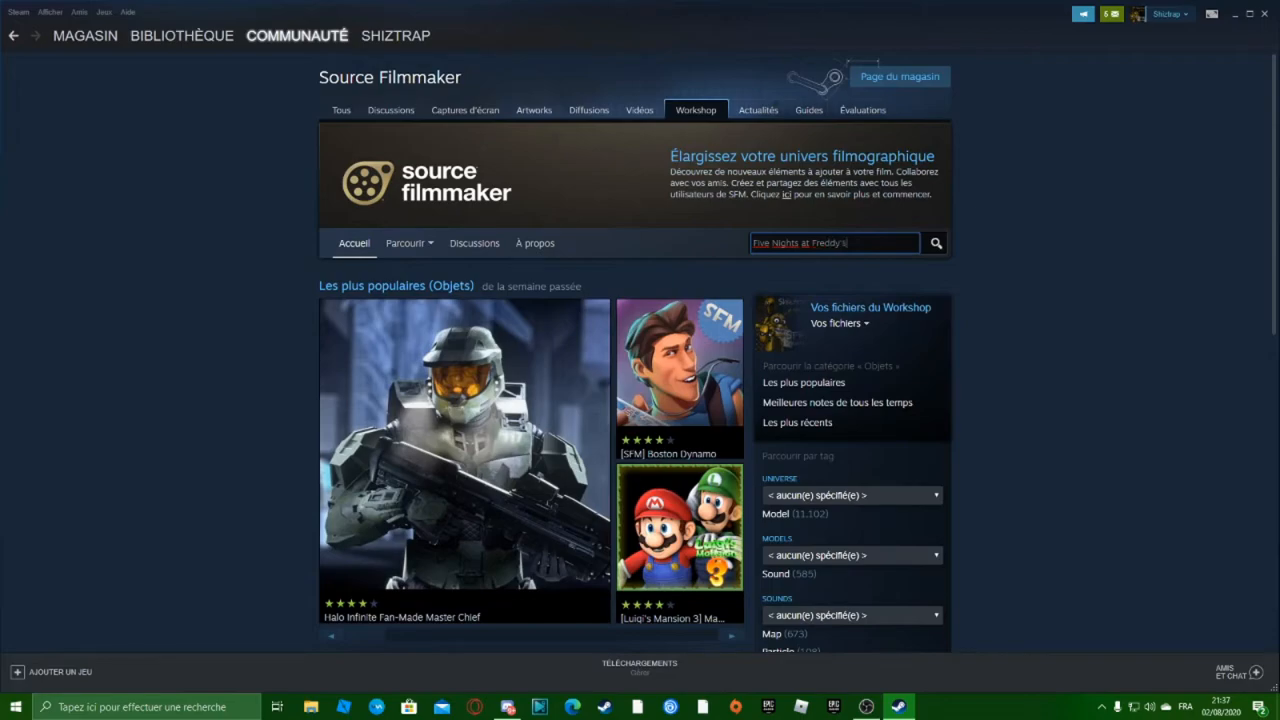
key(Return)
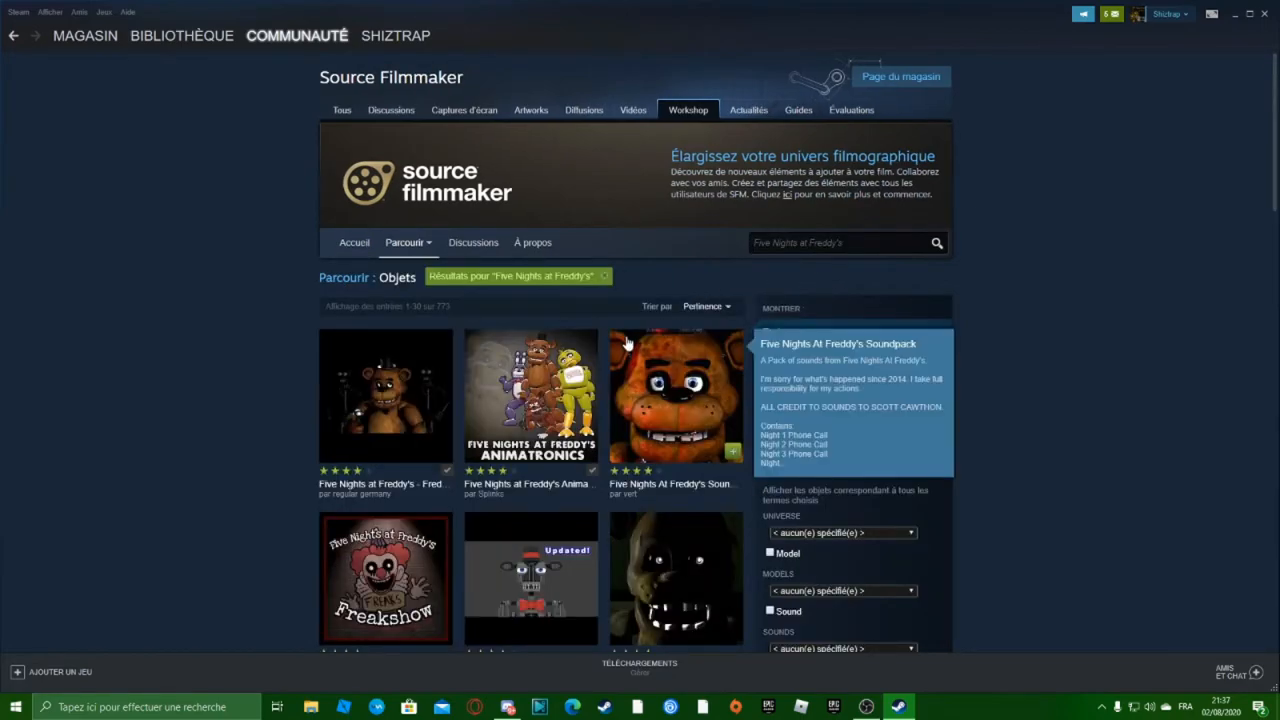
Browse the Five Nights at Freddy's search results to examine the available models, maps and sound packs
scroll(596, 490, down, 1)
scroll(596, 490, down, 2)
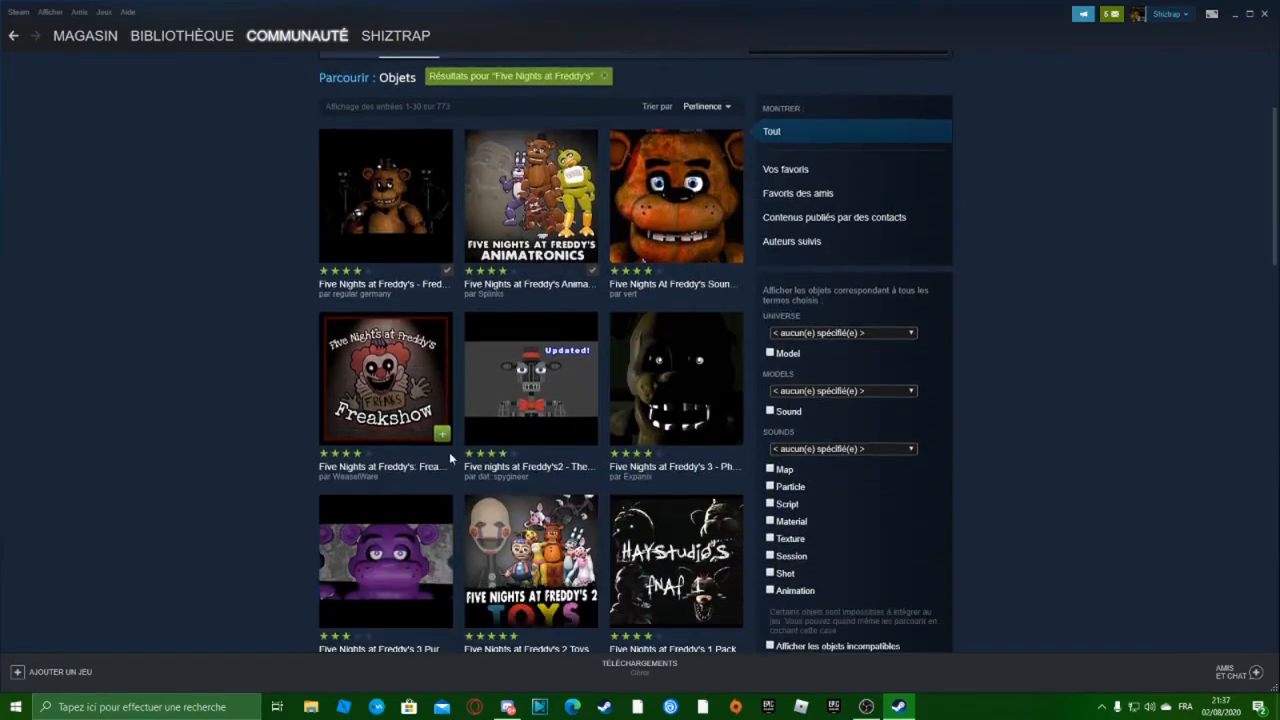
scroll(596, 490, down, 3)
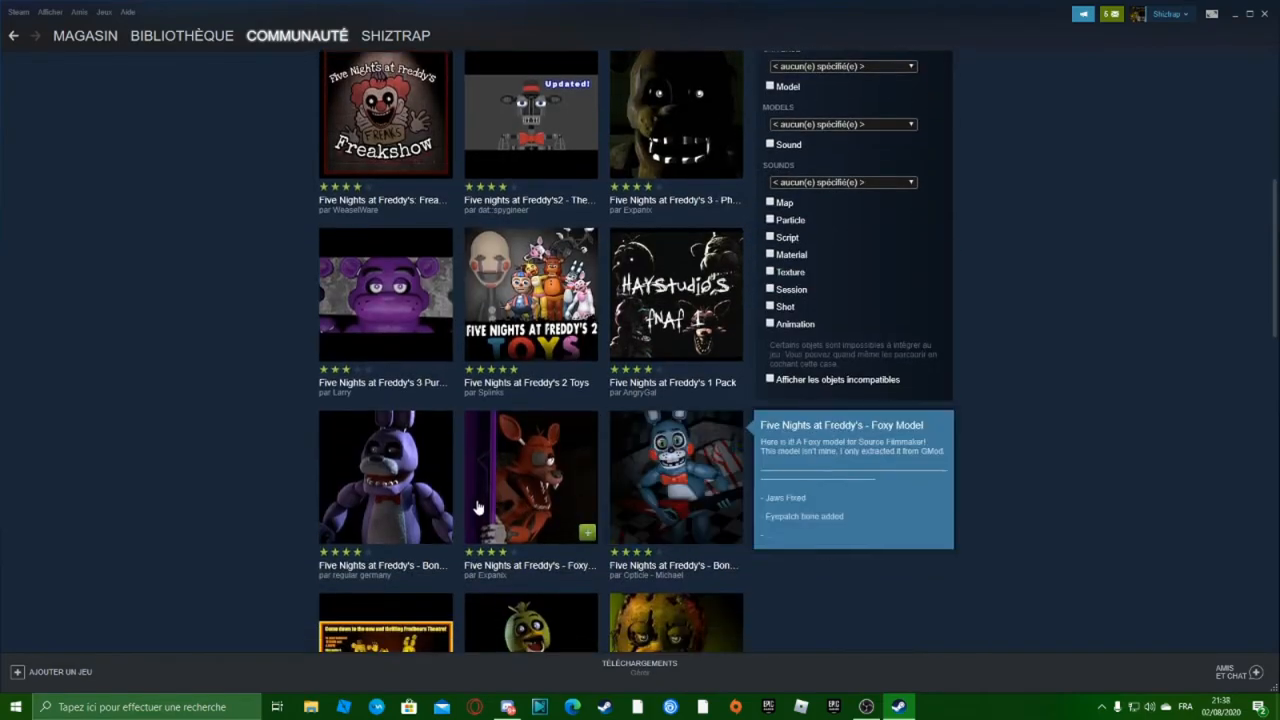
scroll(657, 457, down, 1)
scroll(670, 457, down, 3)
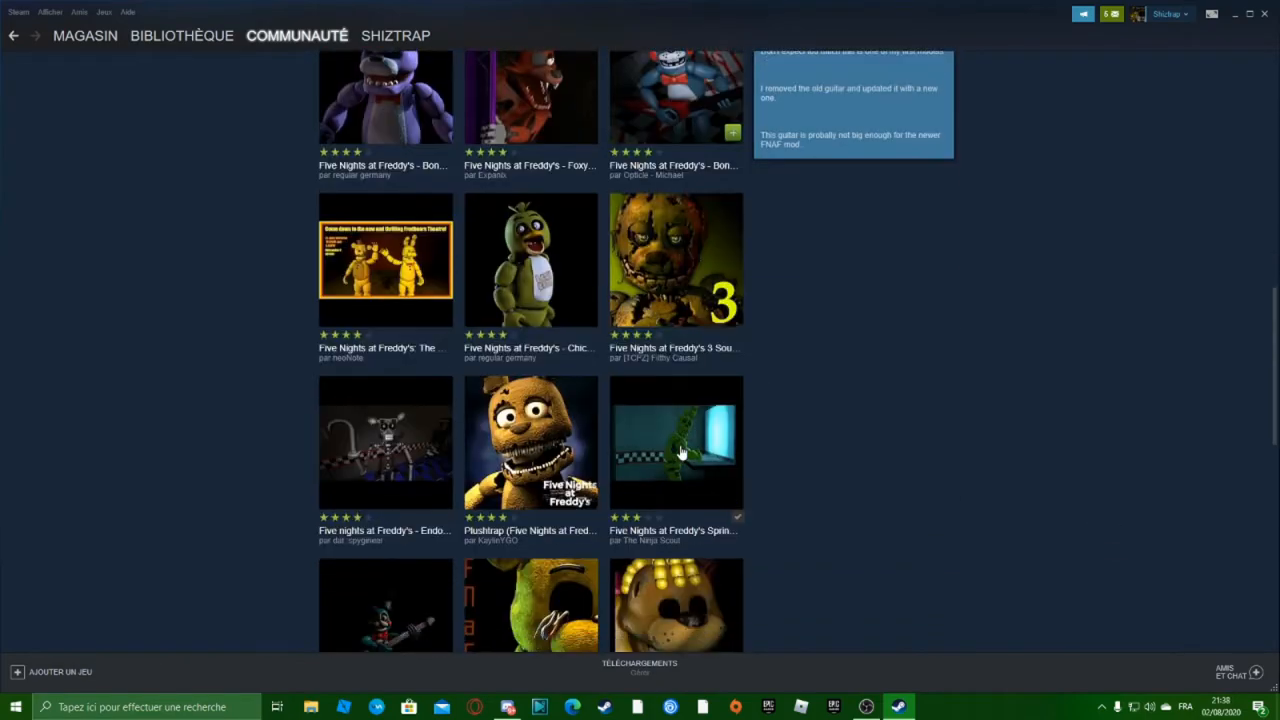
scroll(683, 455, down, 2)
scroll(683, 455, down, 5)
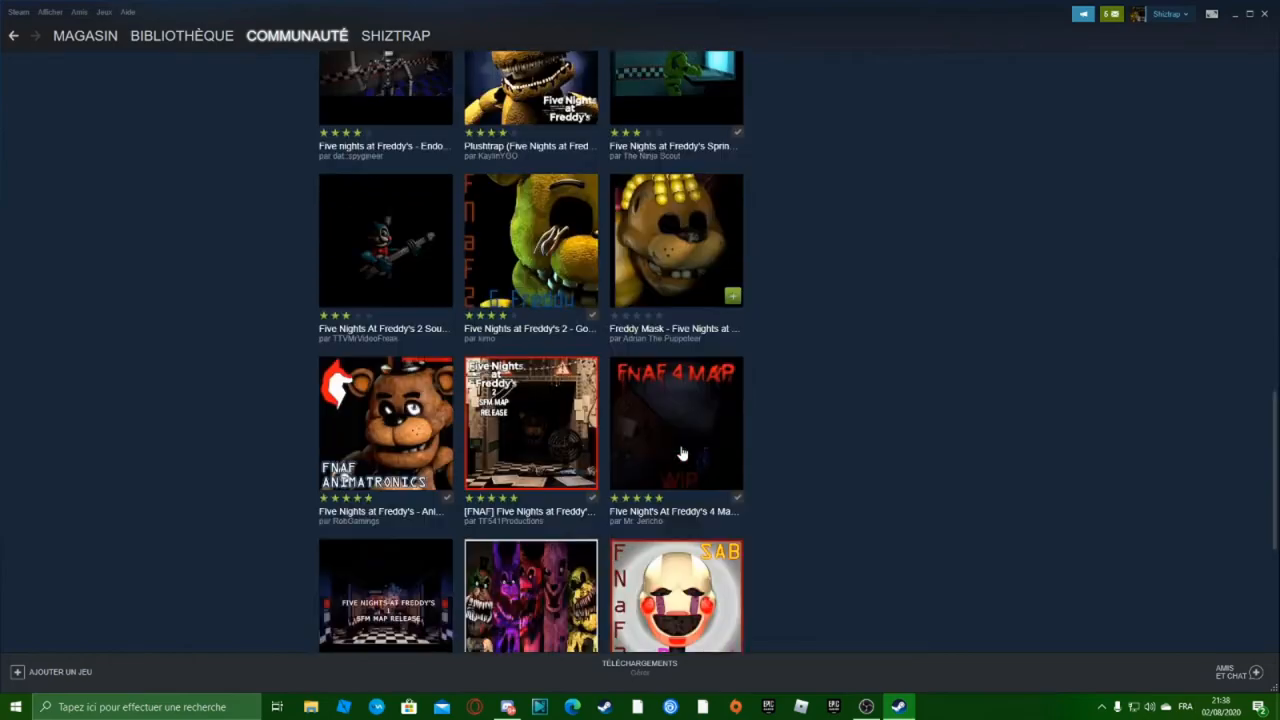
scroll(637, 460, up, 3)
scroll(638, 459, up, 12)
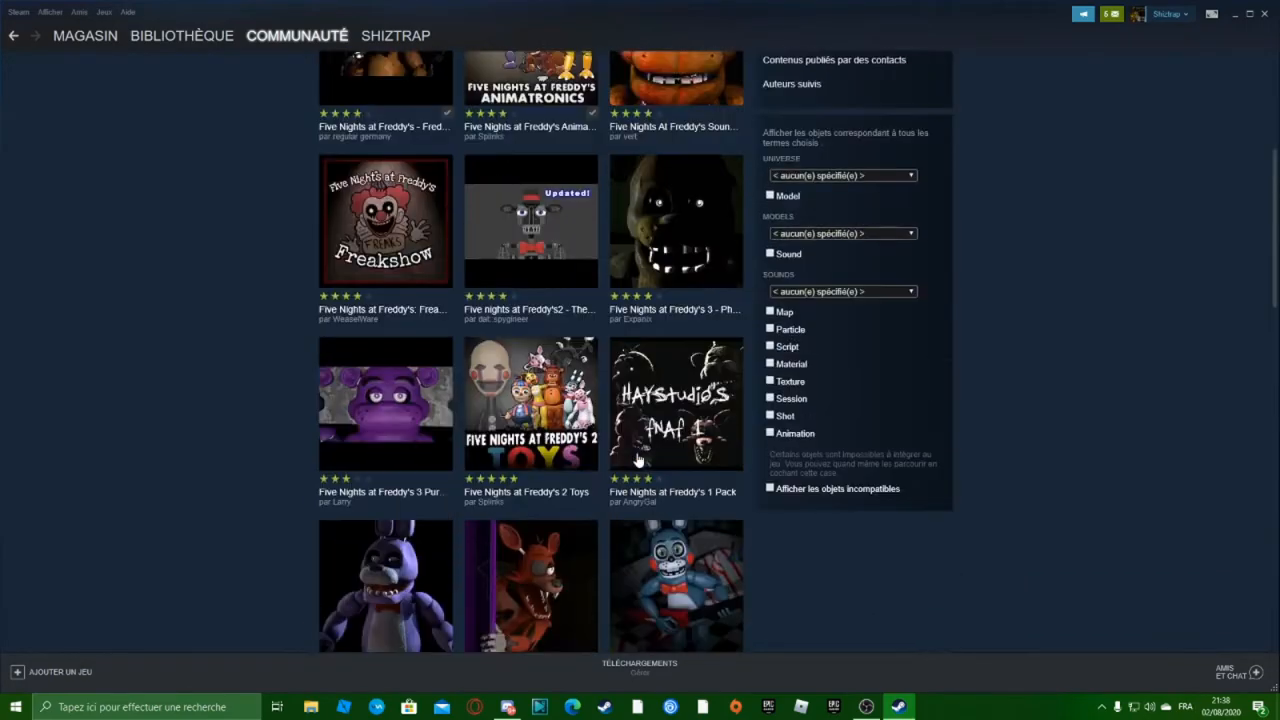
Replace the Workshop search term with "Springtrap" and run the search
drag(852, 243, 554, 256)
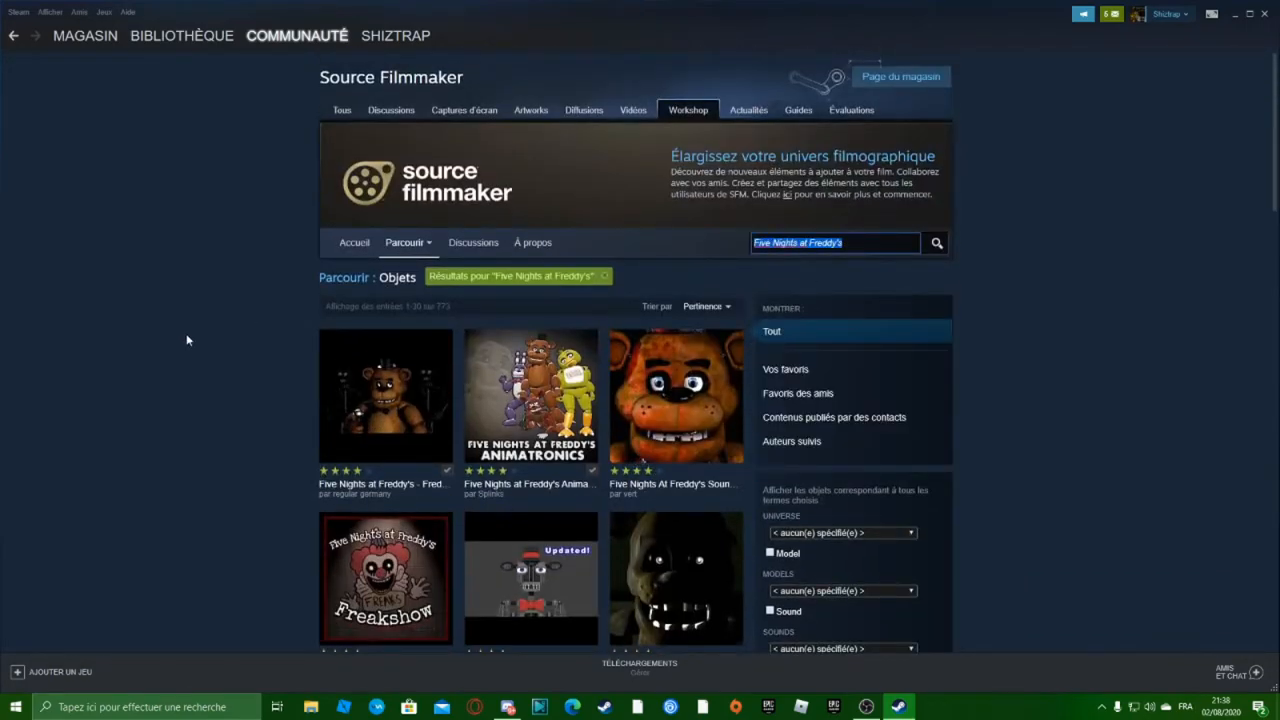
key(BackSpace)
text(Spi)
text(ing)
key(BackSpace)
key(BackSpace)
text(ngtrap)
key(Return)
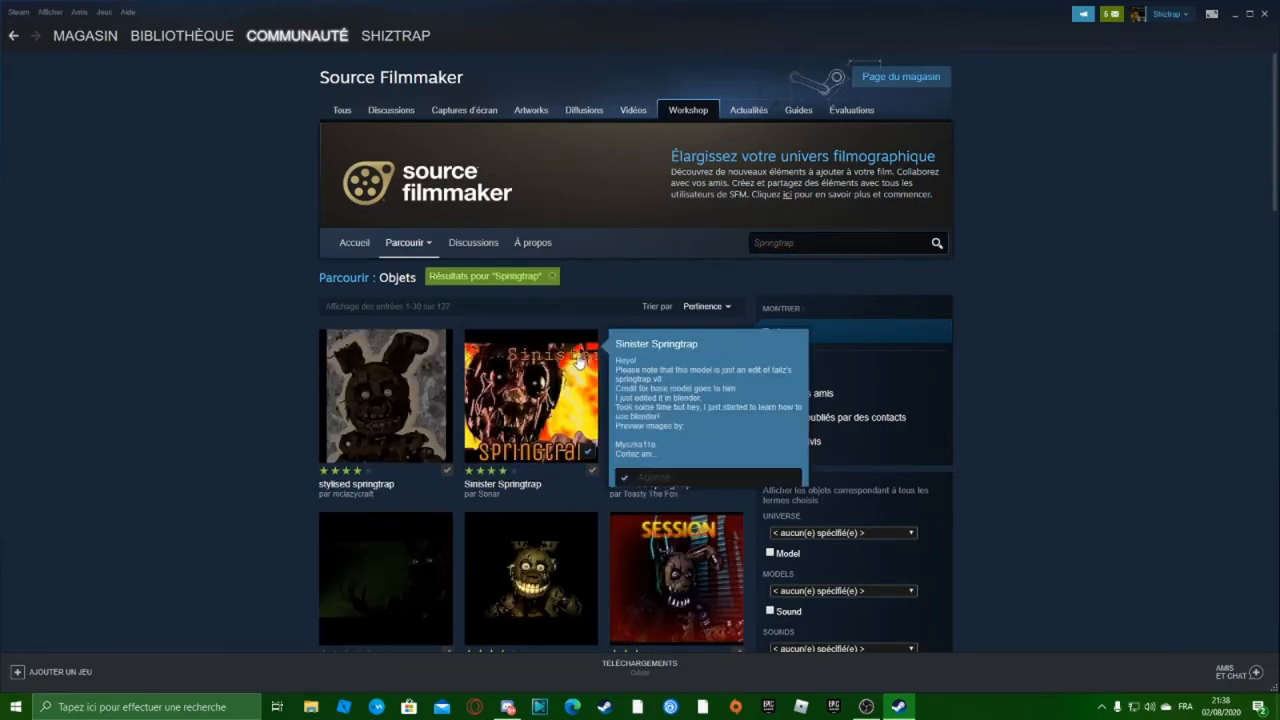
Find the "Springtrap VR -Official Release" model among the search results and open its Workshop page
scroll(537, 362, down, 1)
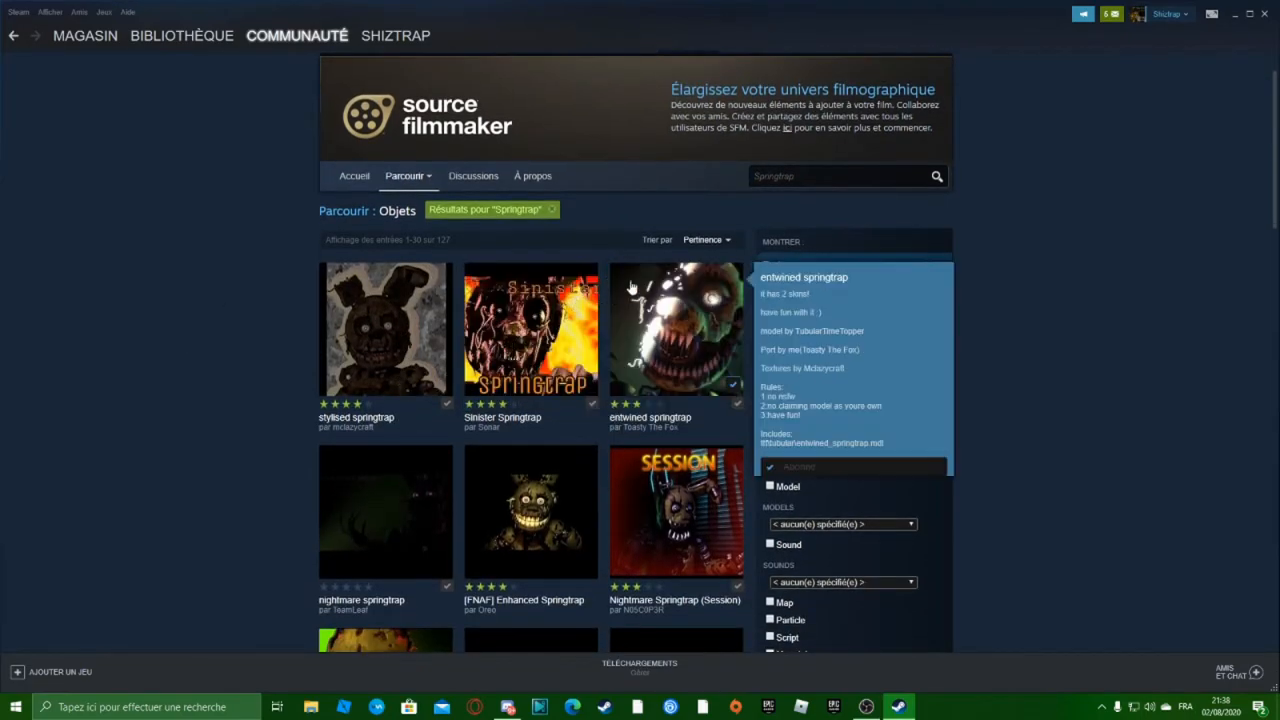
scroll(515, 375, down, 3)
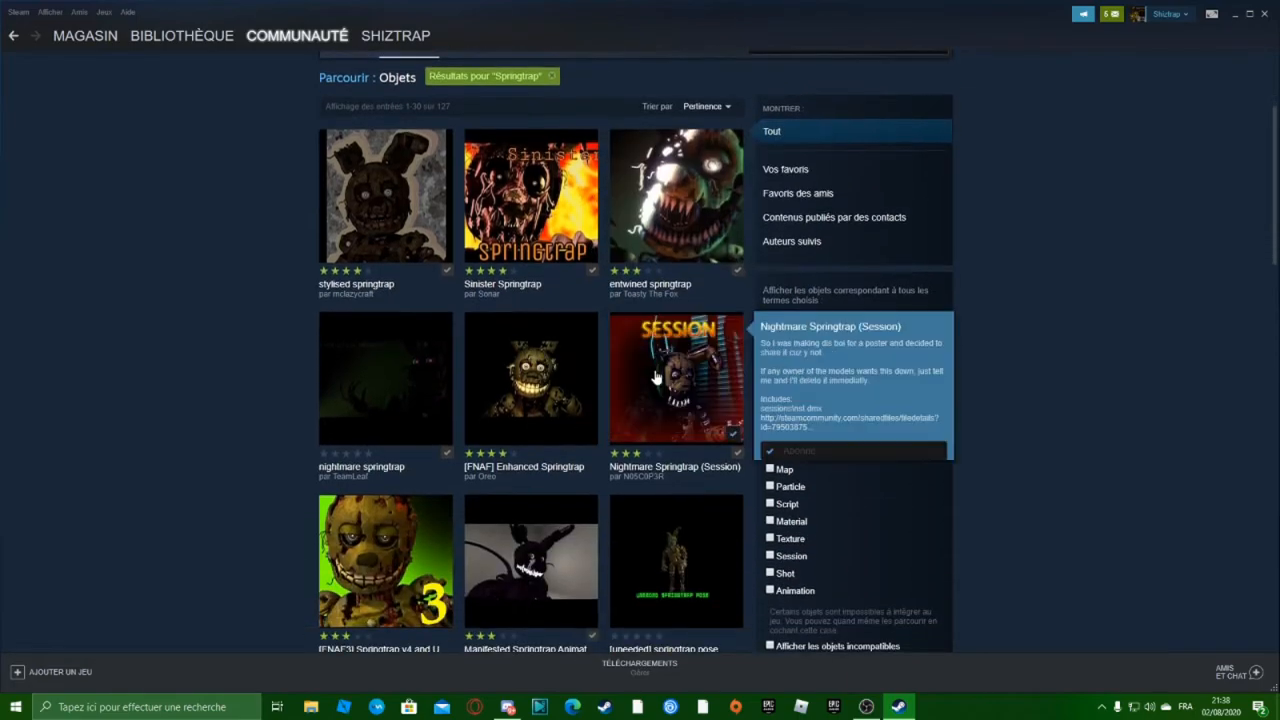
scroll(507, 398, down, 2)
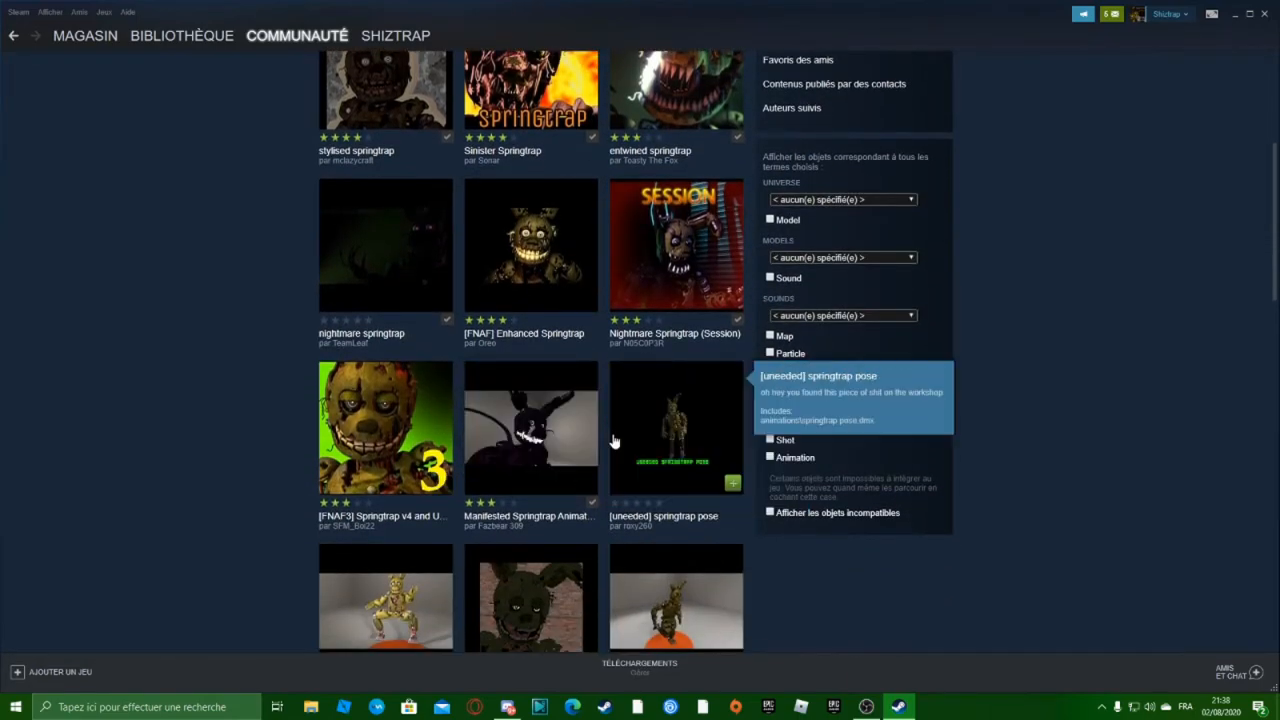
scroll(405, 452, down, 5)
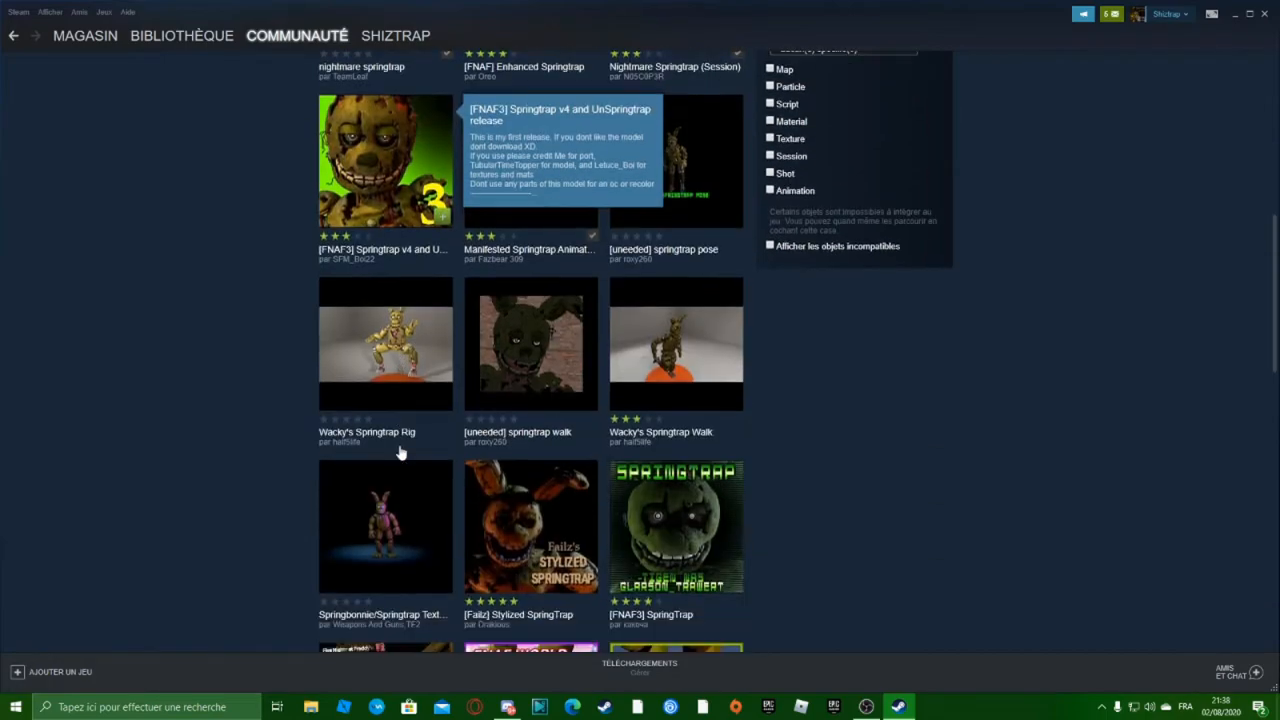
scroll(459, 372, down, 6)
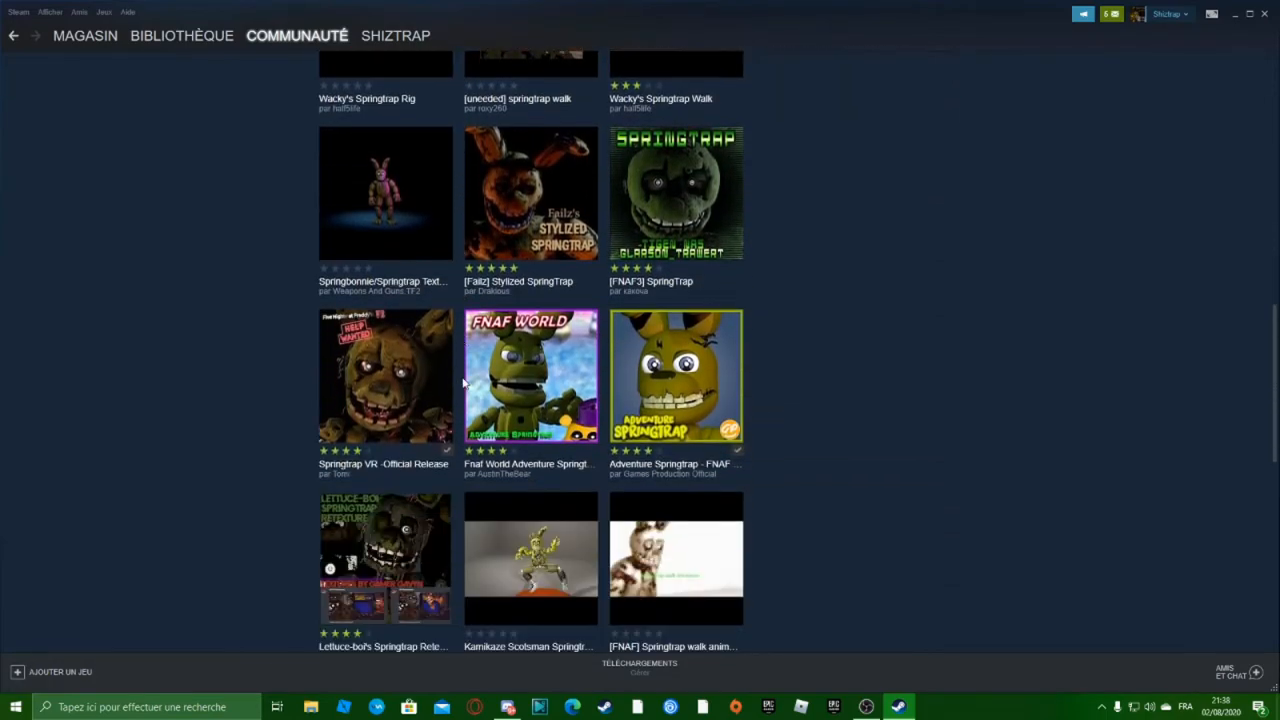
click(416, 423)
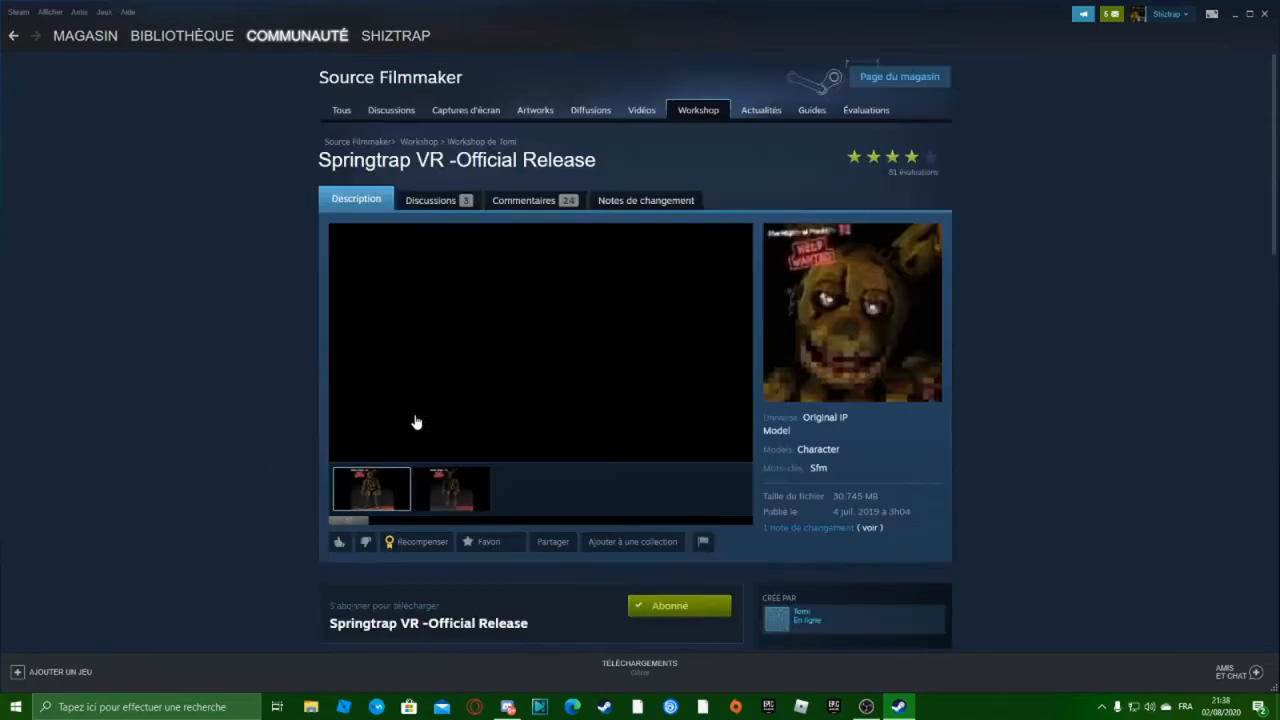
Unsubscribe from the "Springtrap VR -Official Release" model and subscribe to it again
click(640, 600)
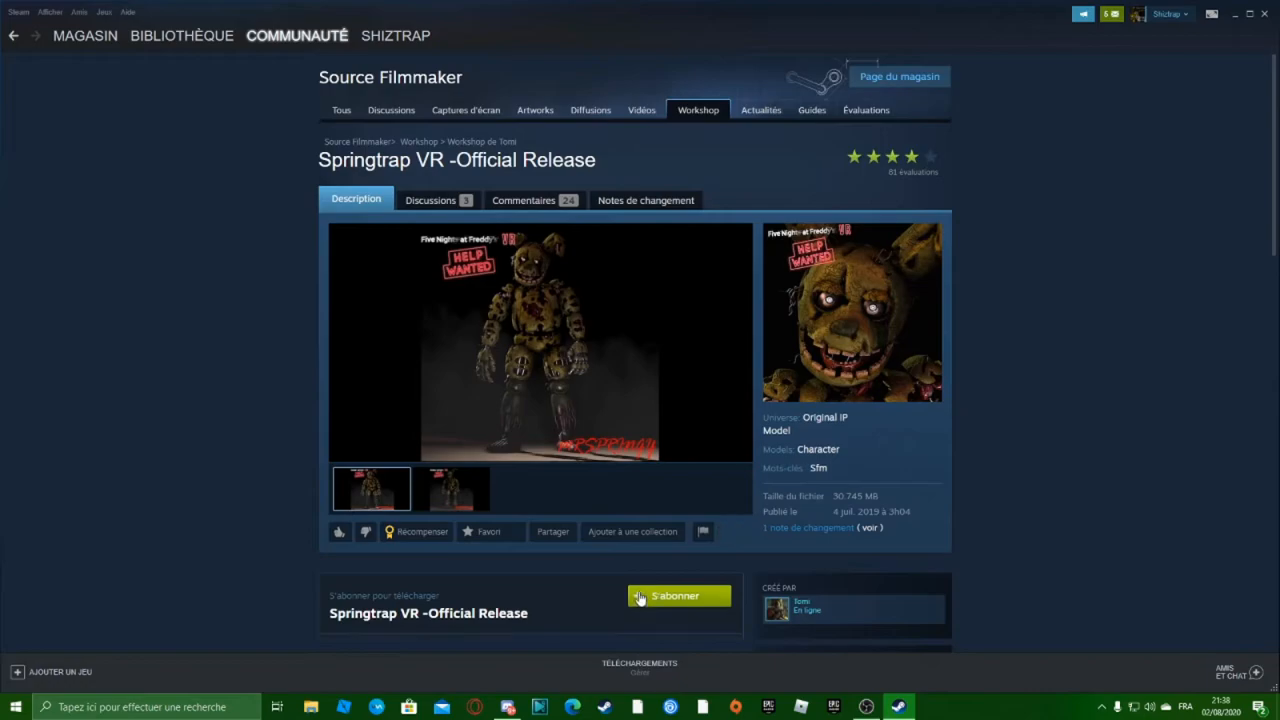
scroll(585, 564, down, 1)
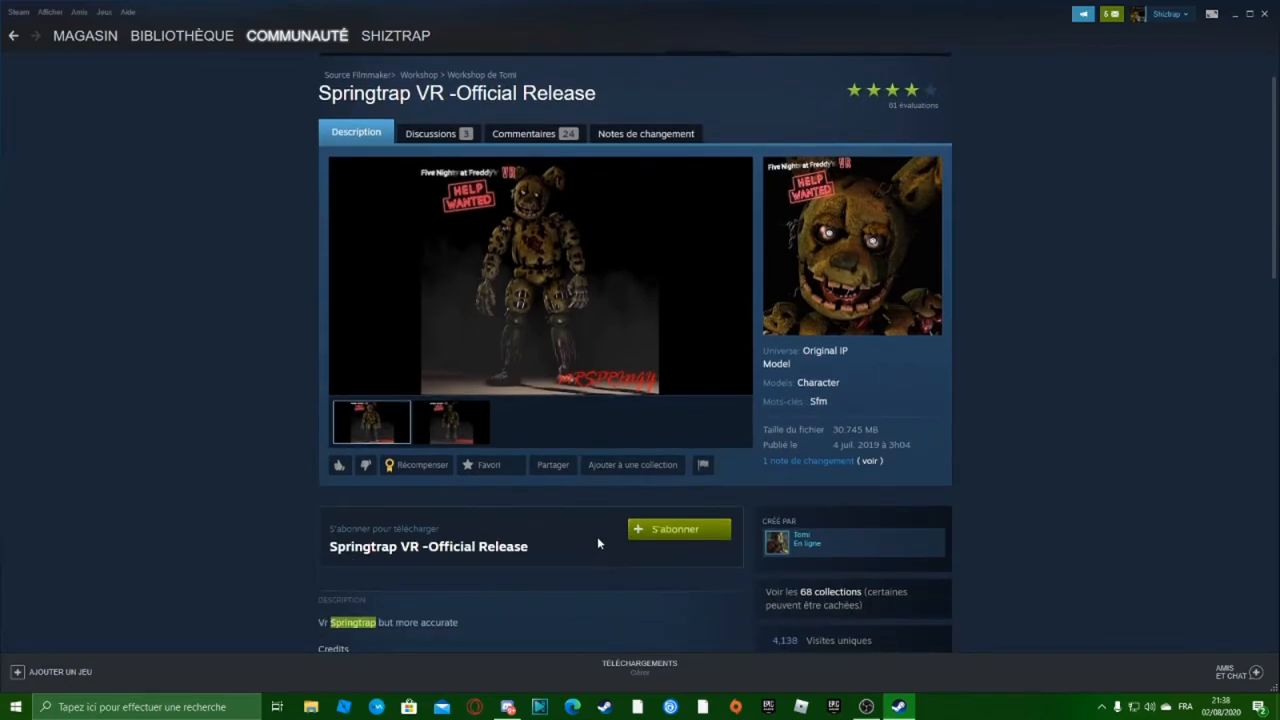
click(650, 535)
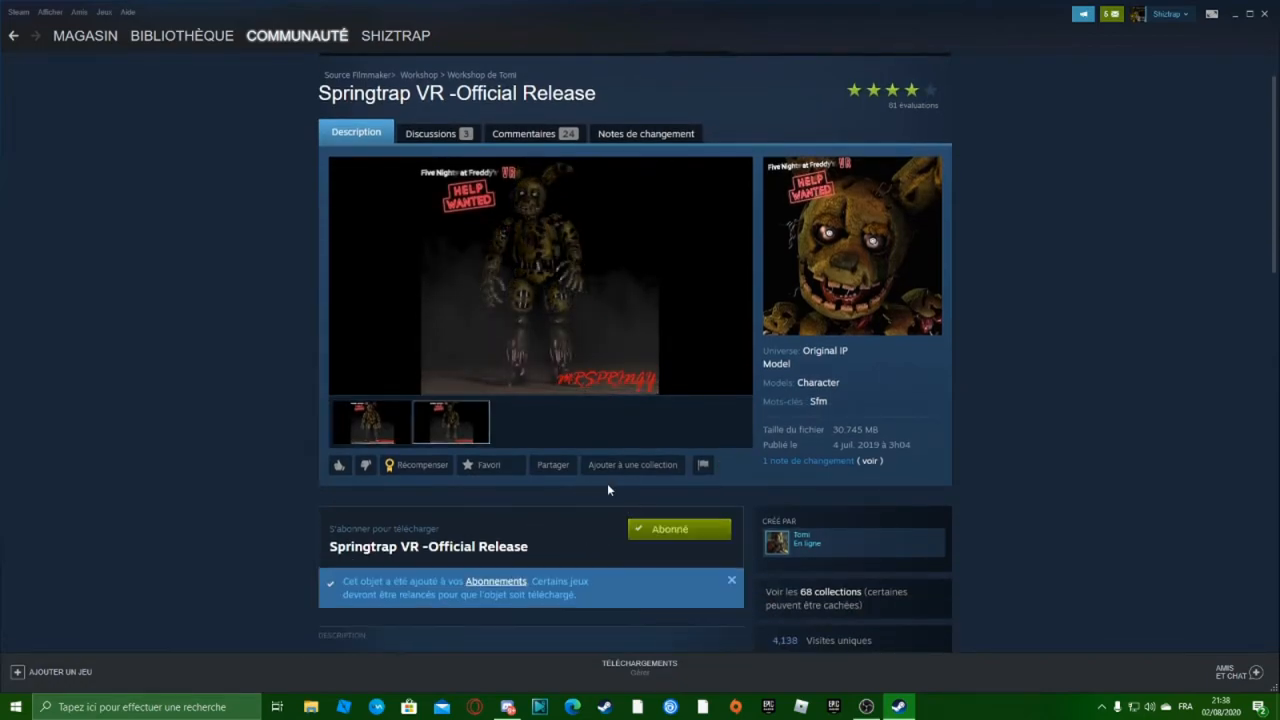
Read the Springtrap VR model's description, examining the credits for the model, its edits, fixes and textures
scroll(591, 477, down, 3)
scroll(590, 477, down, 2)
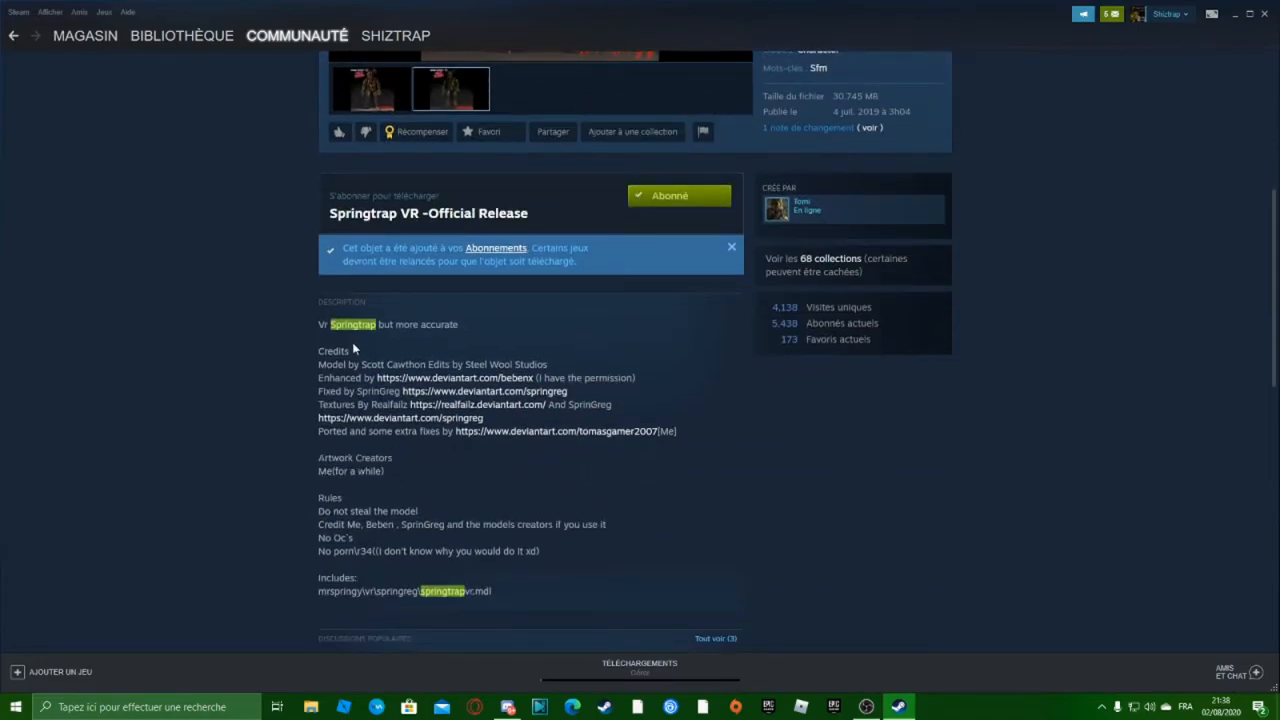
drag(320, 352, 570, 551)
click(582, 554)
scroll(431, 532, down, 4)
scroll(431, 527, up, 2)
triple_click(315, 216)
drag(326, 231, 520, 232)
click(478, 224)
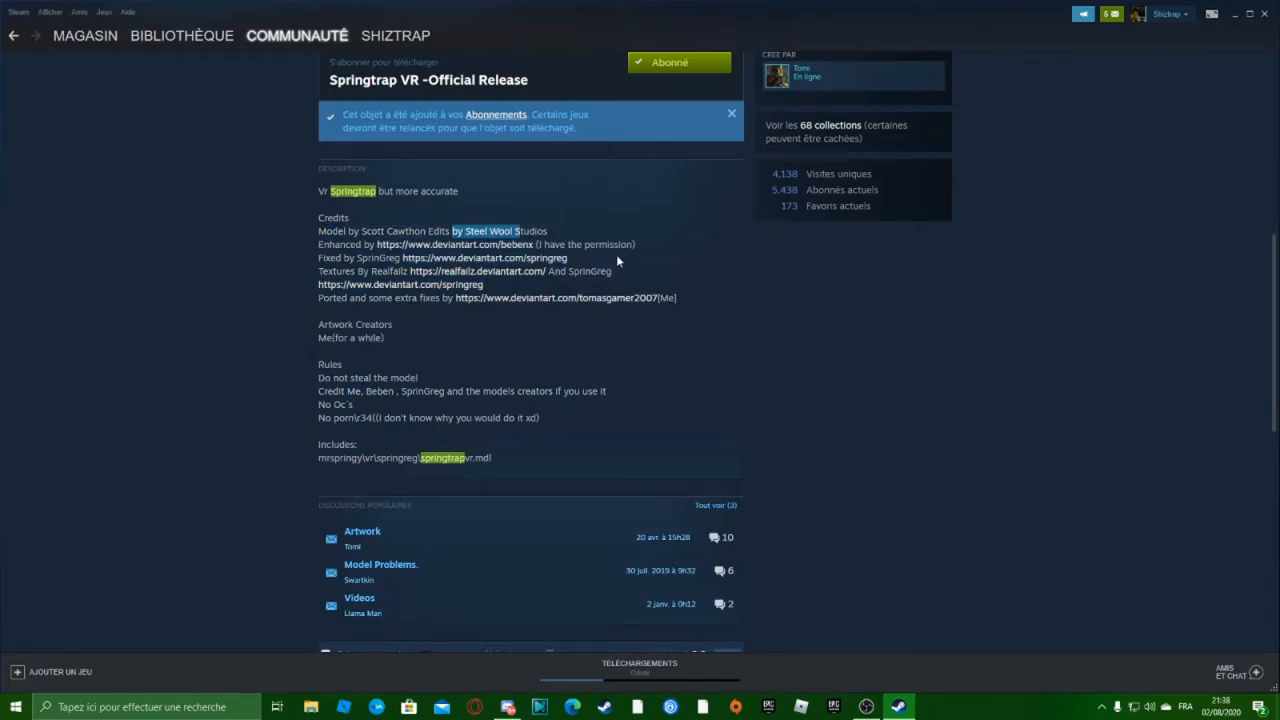
scroll(612, 270, up, 2)
click(618, 297)
scroll(405, 230, up, 2)
scroll(390, 228, down, 4)
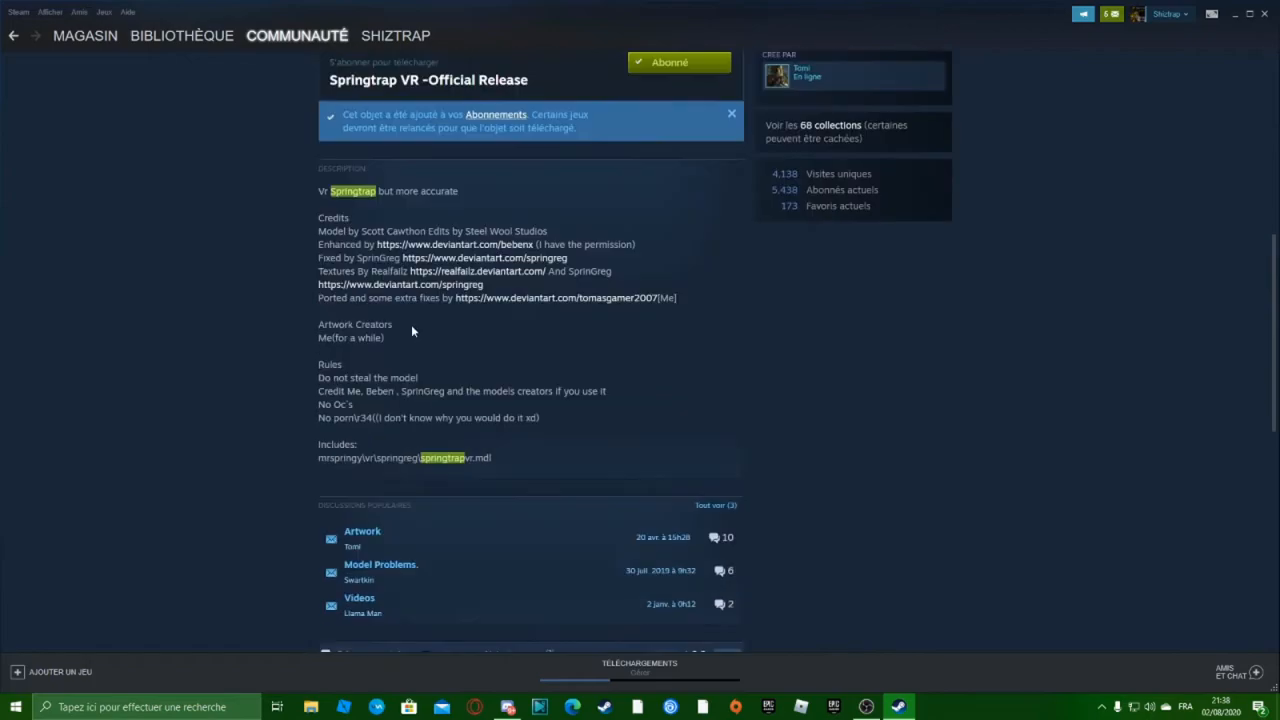
drag(463, 231, 551, 233)
click(588, 226)
Read the model's usage rules, highlighting the rules on stealing the model and crediting its creators
drag(318, 365, 436, 374)
click(352, 375)
click(442, 377)
drag(508, 391, 333, 392)
click(589, 391)
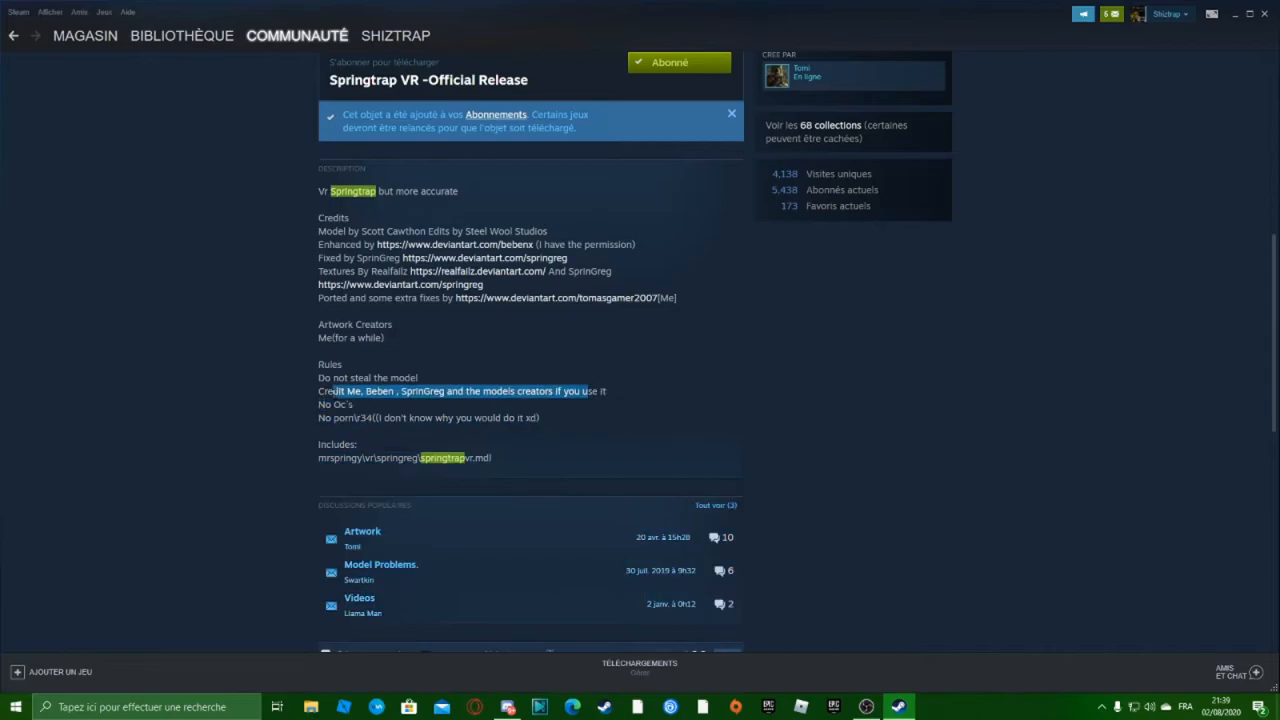
click(293, 412)
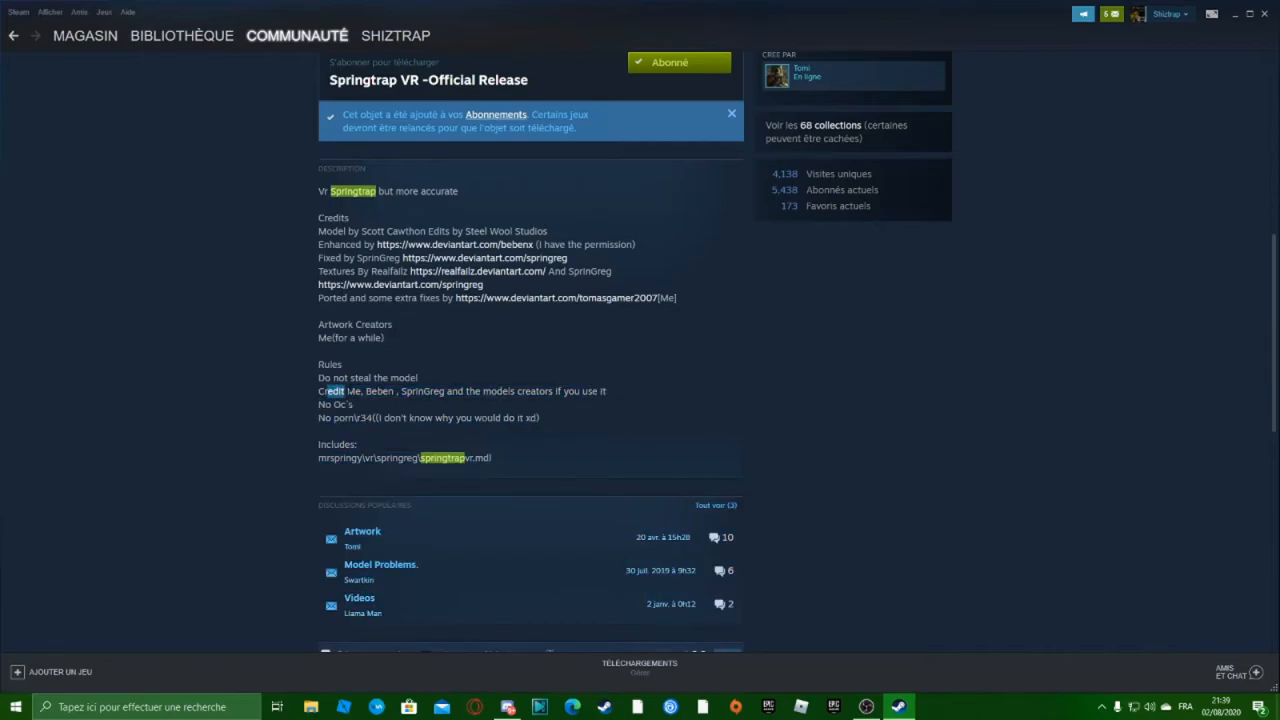
Check the author and contributors named in the credits against the rule on whom to credit when using the model
scroll(712, 420, up, 3)
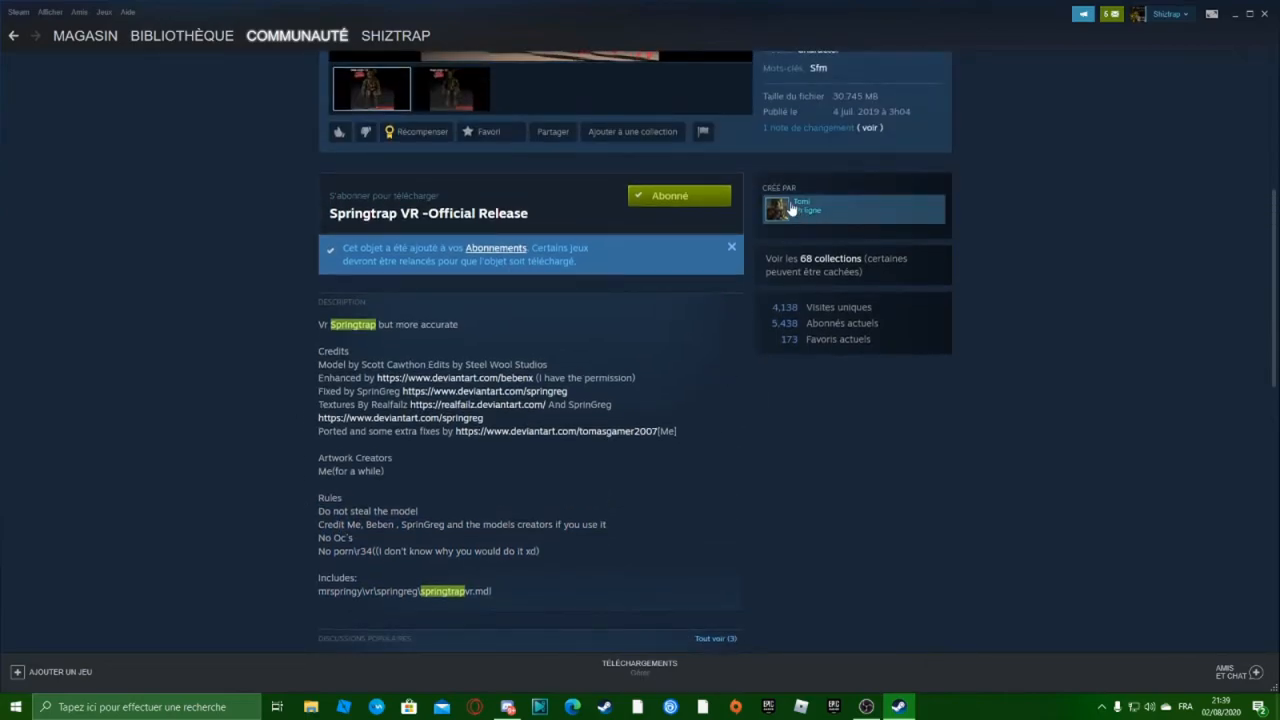
scroll(386, 462, down, 2)
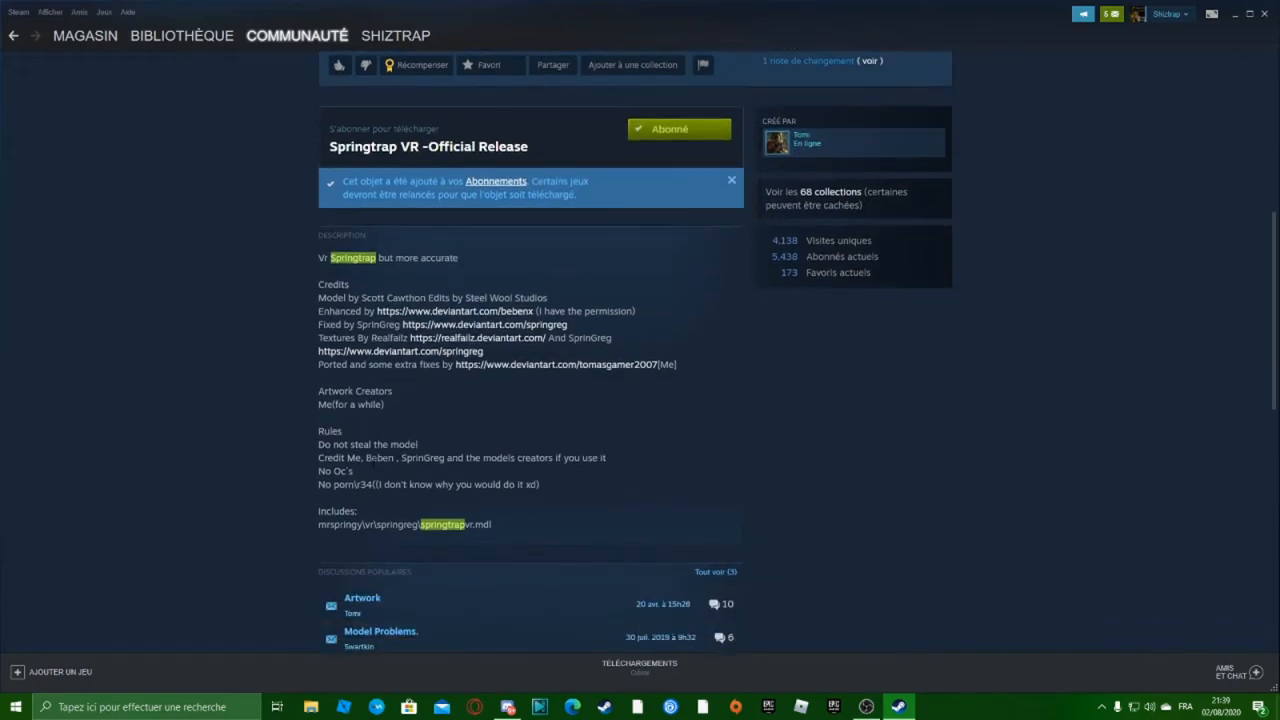
drag(365, 458, 395, 458)
click(485, 484)
drag(404, 365, 418, 365)
click(430, 444)
drag(344, 325, 356, 325)
click(354, 325)
drag(480, 457, 558, 457)
click(605, 495)
double_click(589, 458)
click(588, 486)
drag(362, 297, 548, 297)
click(504, 403)
click(574, 442)
scroll(573, 442, down, 2)
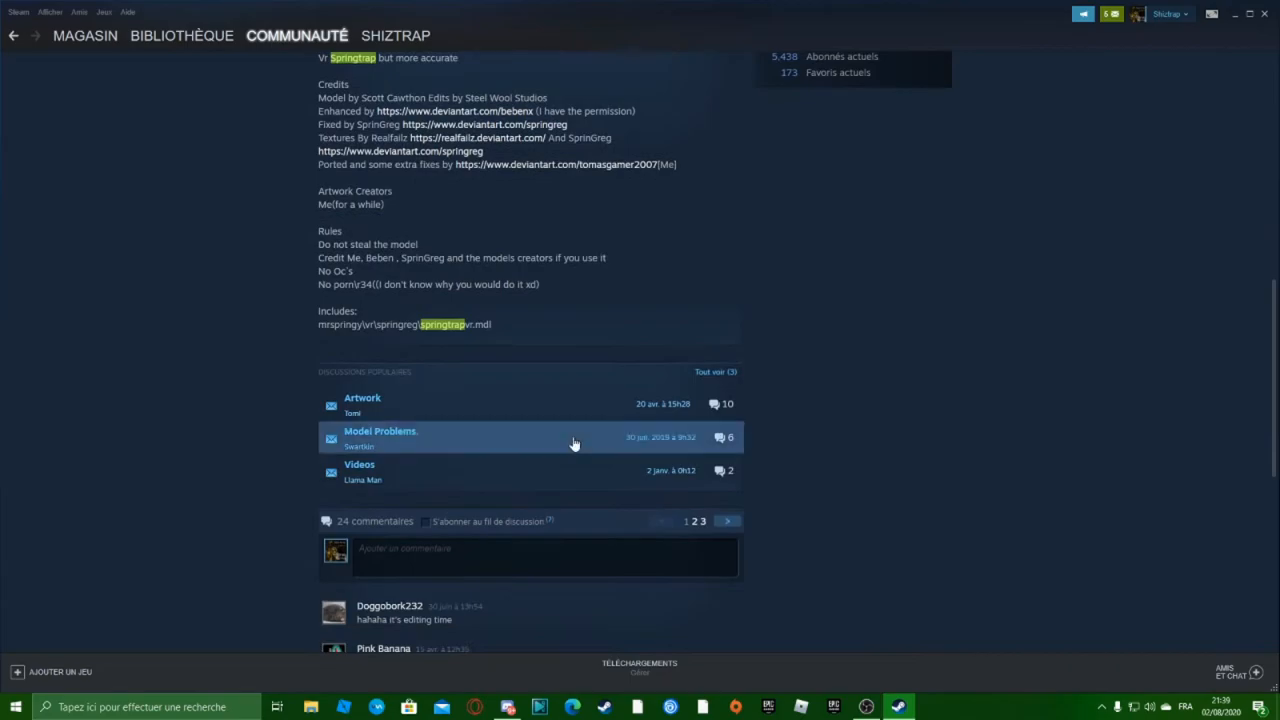
Examine the Springtrap VR model's credits and the "No Oc's" rule, and view its second preview image
scroll(574, 443, up, 1)
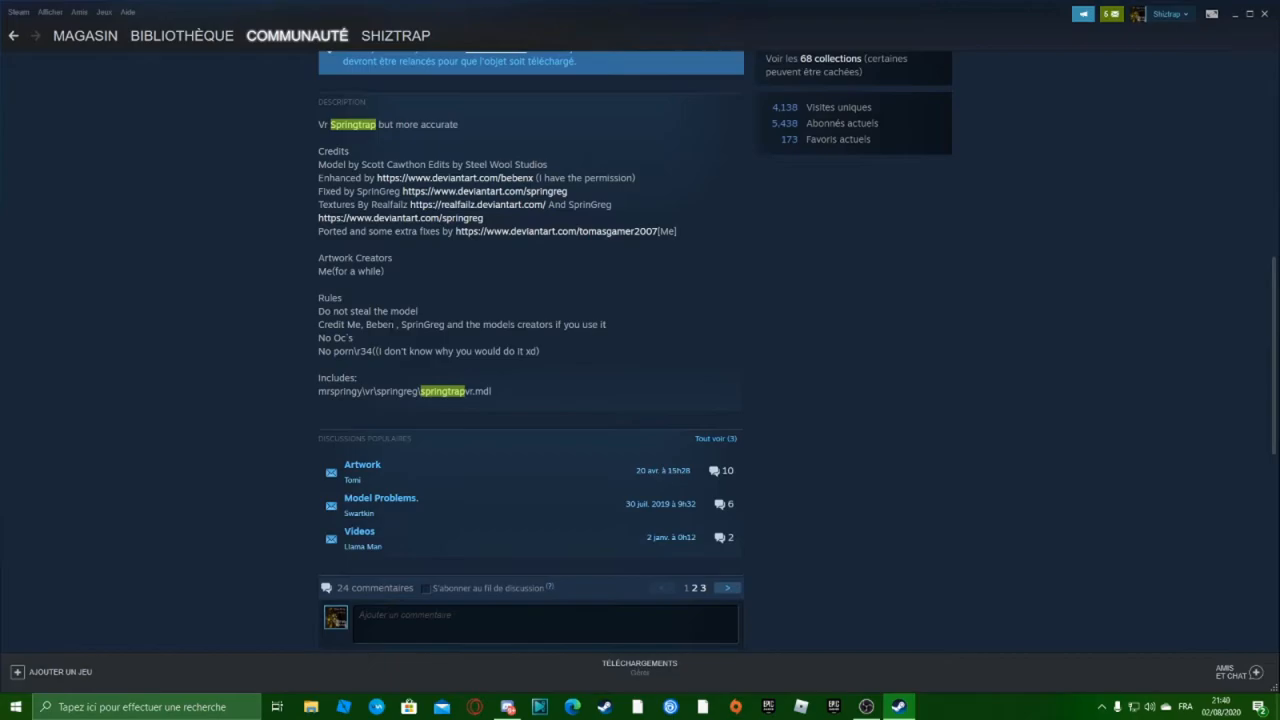
scroll(635, 350, up, 1)
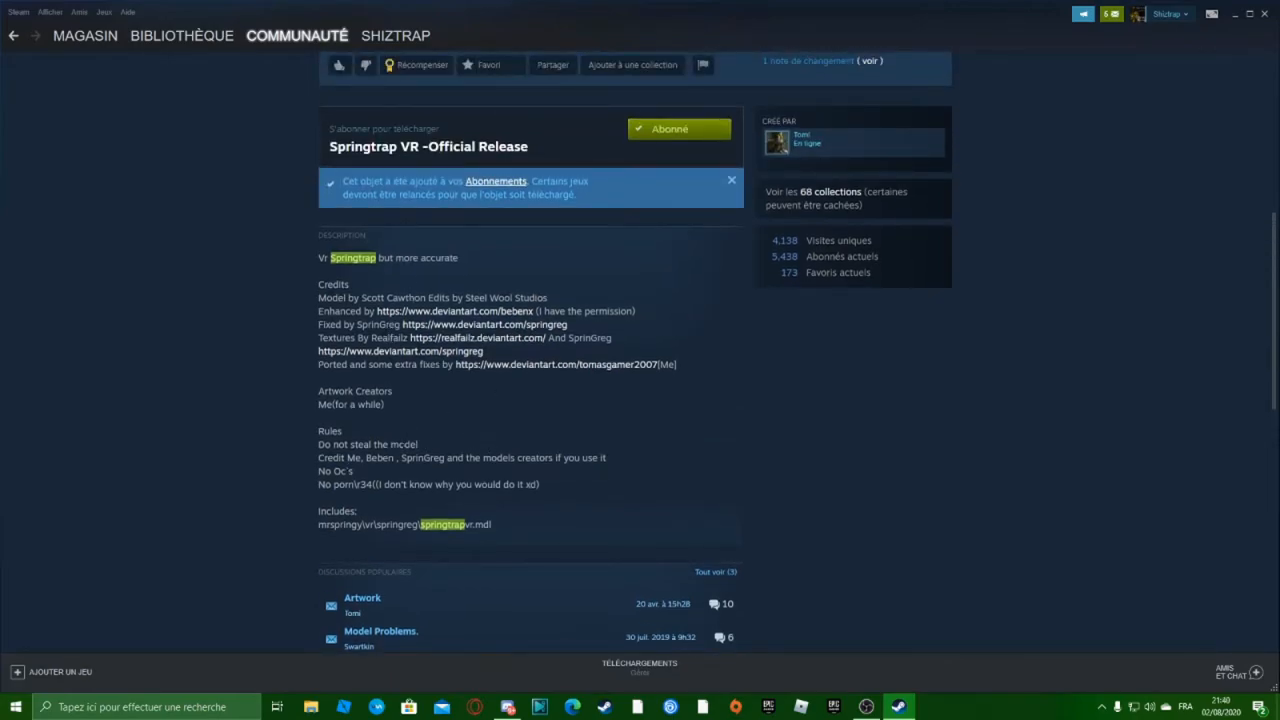
scroll(635, 350, down, 1)
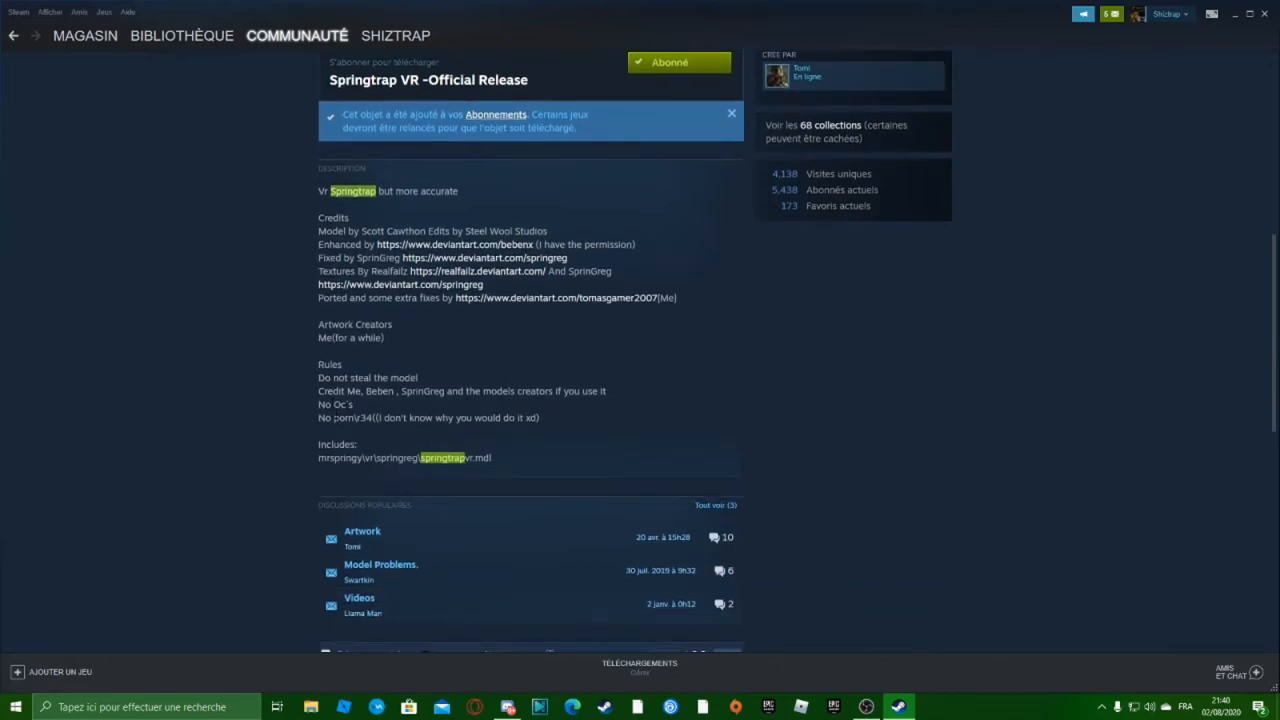
drag(318, 404, 355, 406)
click(372, 405)
scroll(372, 405, up, 1)
scroll(372, 404, up, 5)
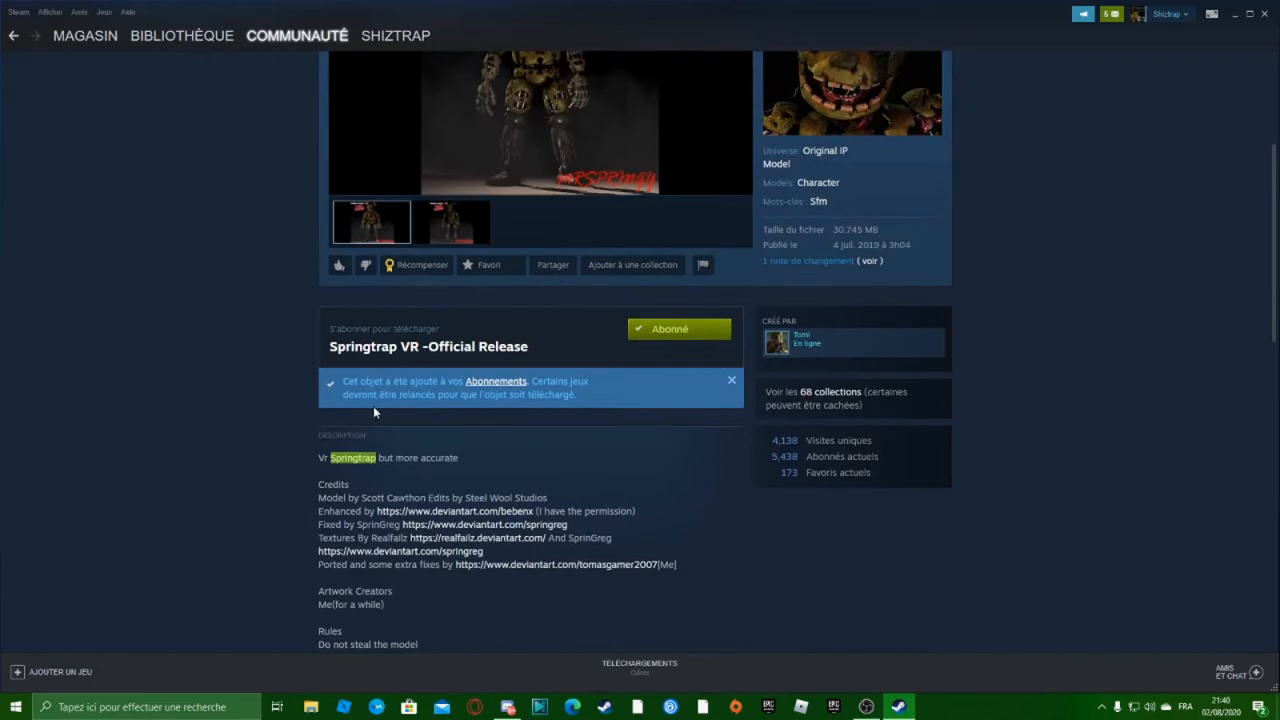
click(449, 356)
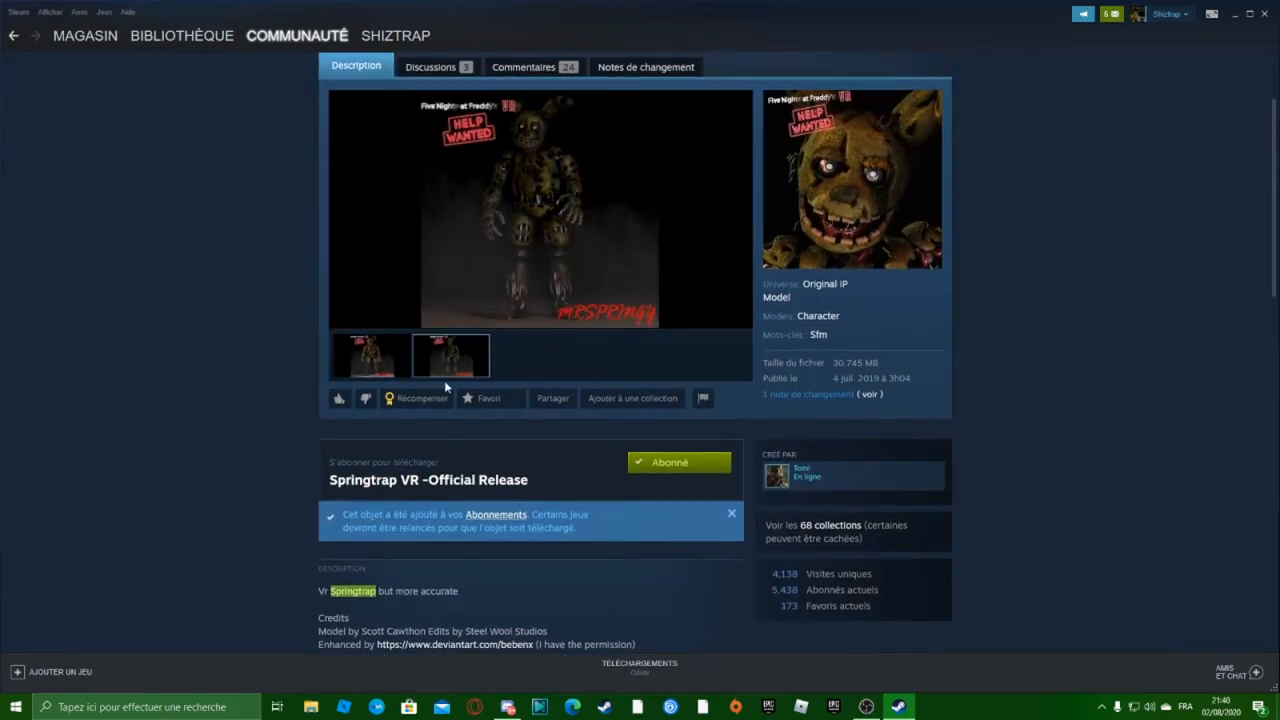
Read the remaining usage rules of the Springtrap VR model, highlighting the rule against explicit content
scroll(449, 419, down, 4)
drag(316, 554, 357, 552)
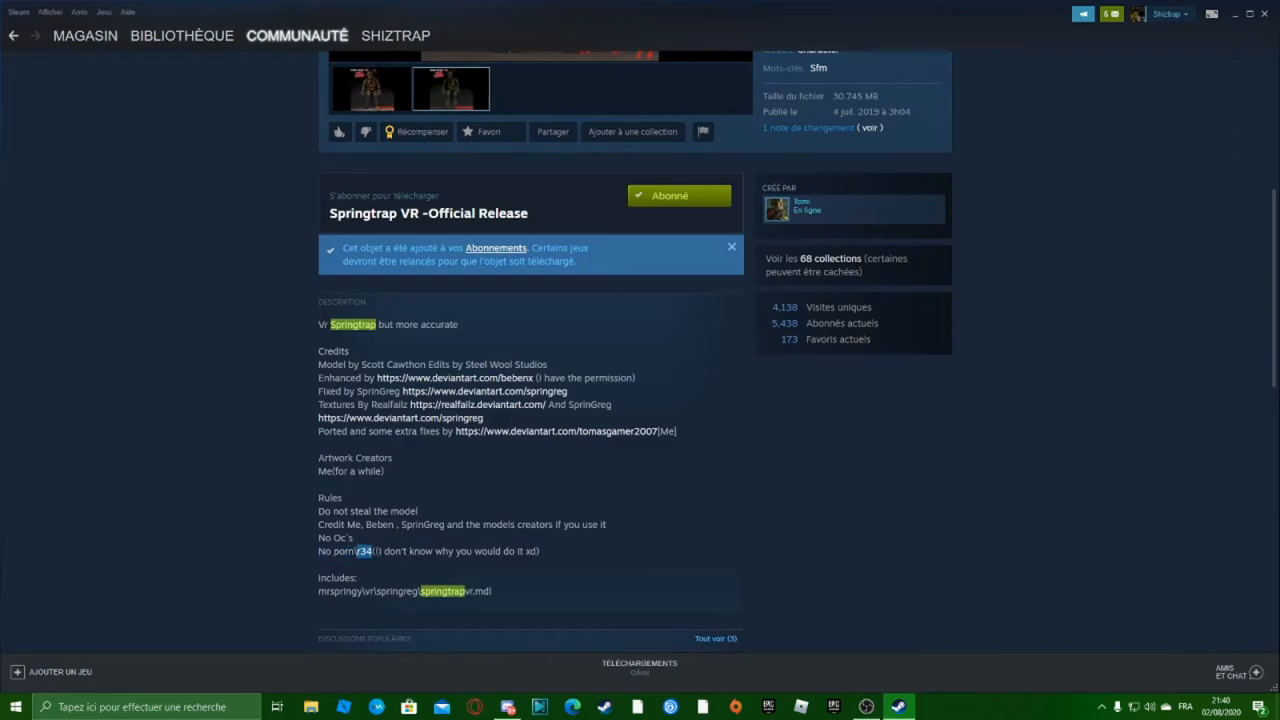
scroll(403, 531, down, 3)
scroll(403, 531, up, 3)
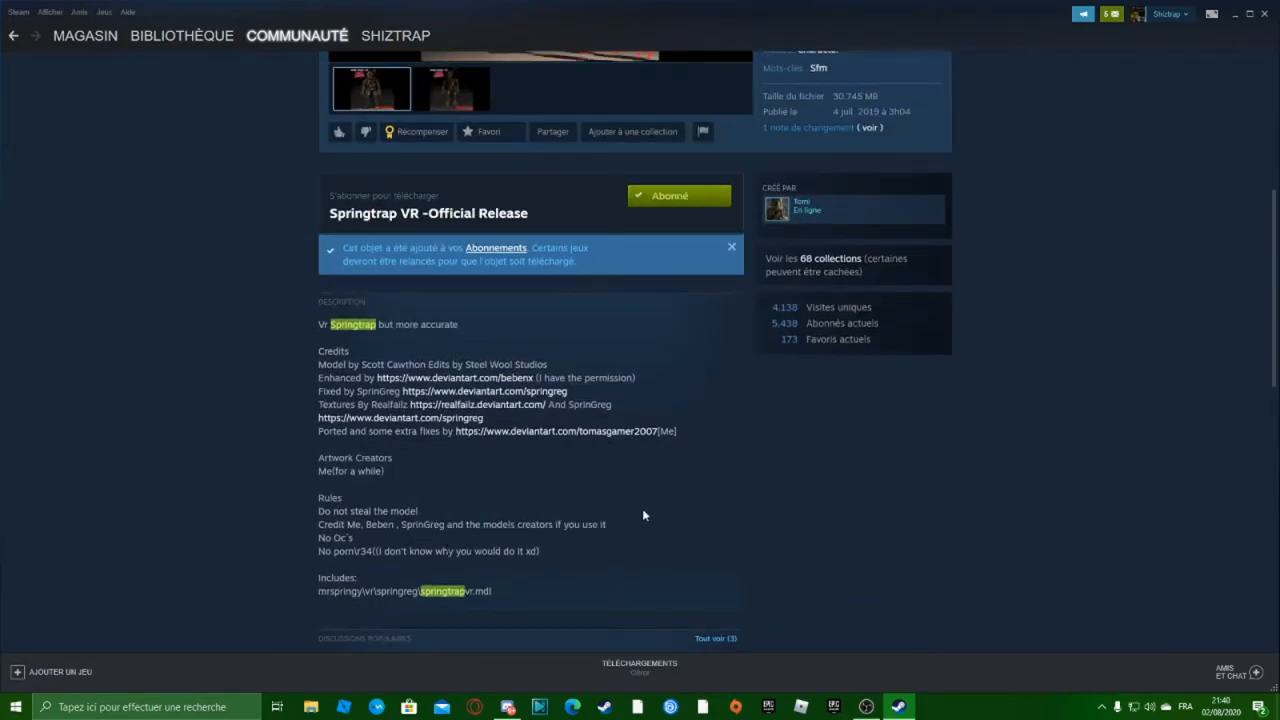
scroll(636, 495, up, 3)
scroll(622, 436, down, 6)
scroll(614, 436, down, 2)
scroll(584, 482, up, 5)
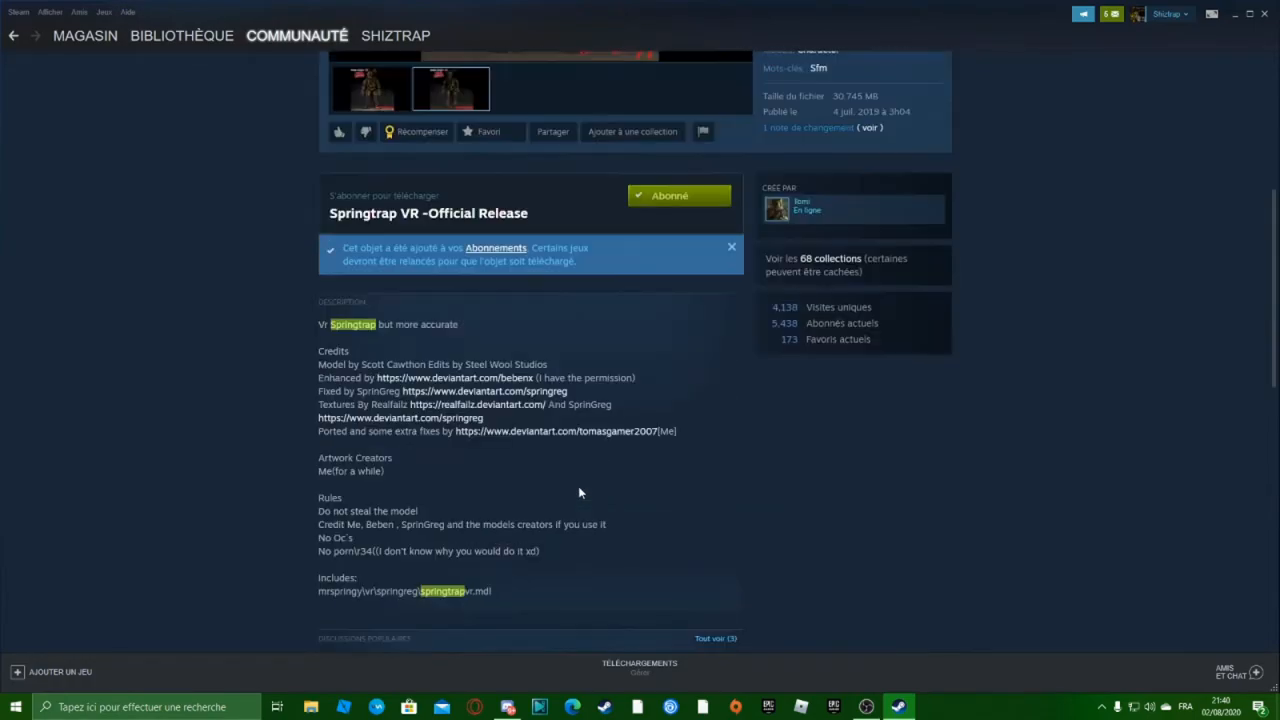
scroll(578, 492, up, 3)
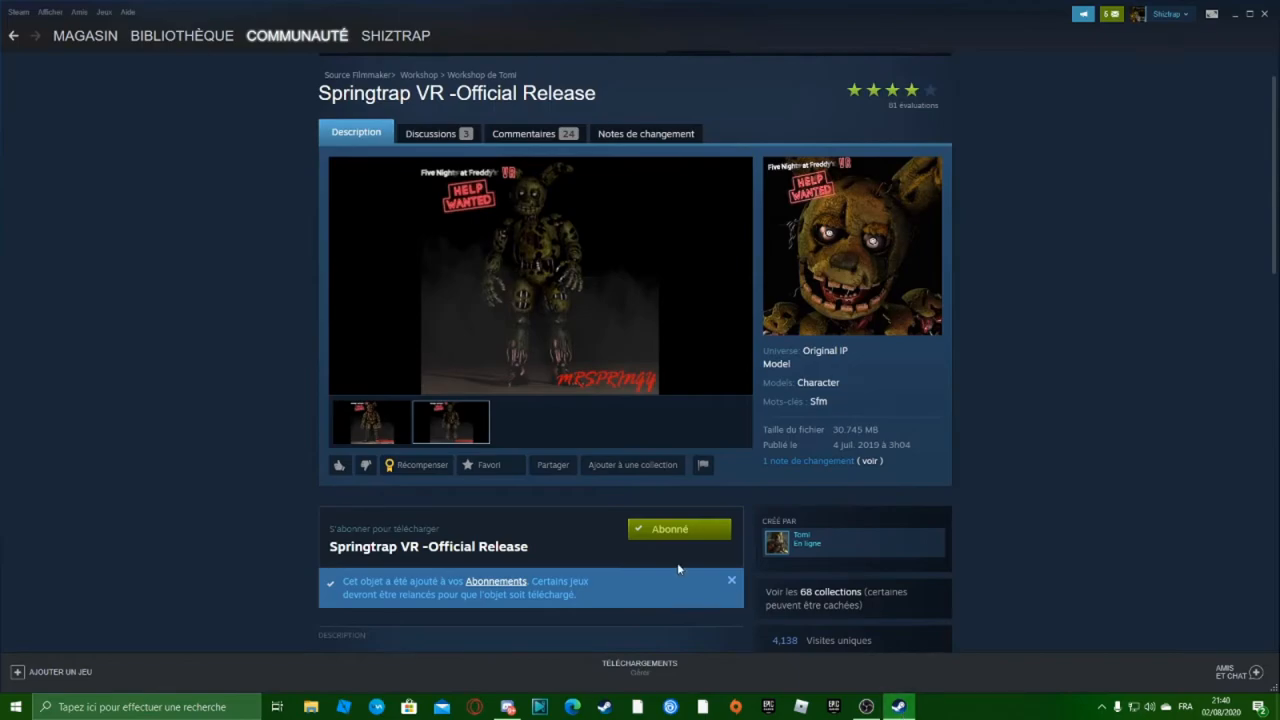
Go back through the Springtrap and Five Nights at Freddy's search results to the Source Filmmaker Workshop home page
click(13, 35)
scroll(148, 468, up, 10)
scroll(148, 475, up, 2)
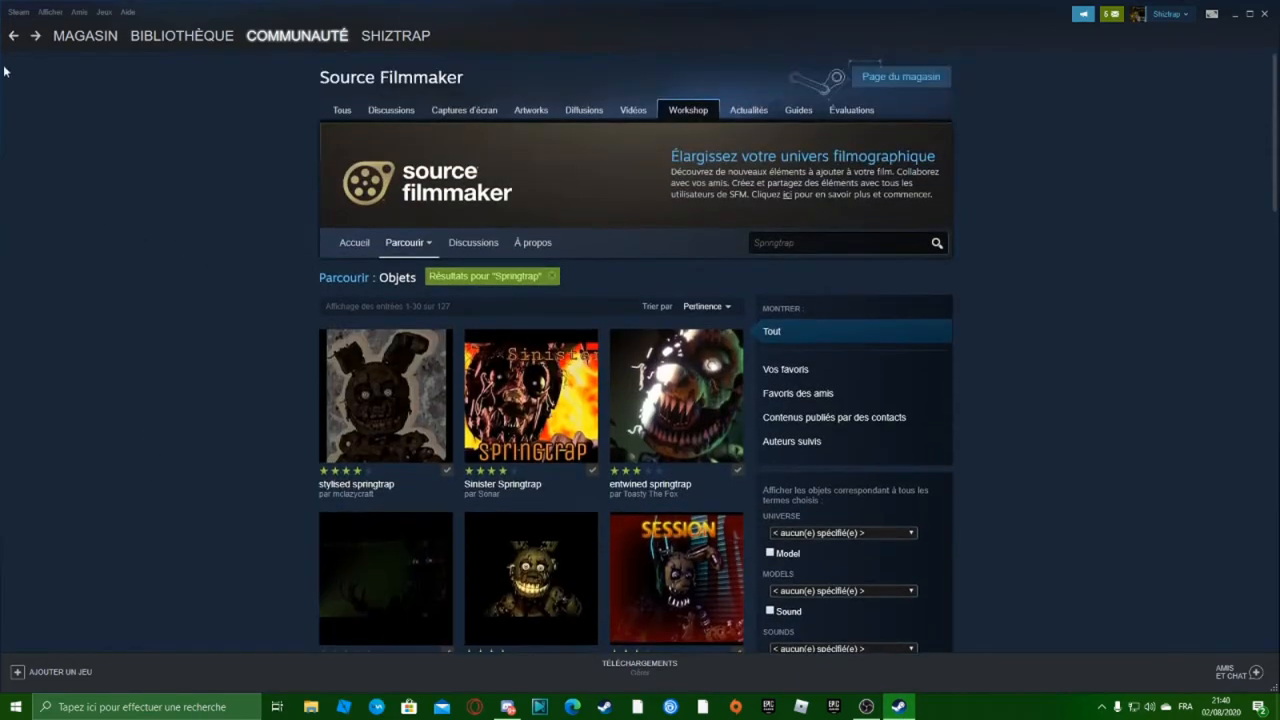
click(14, 37)
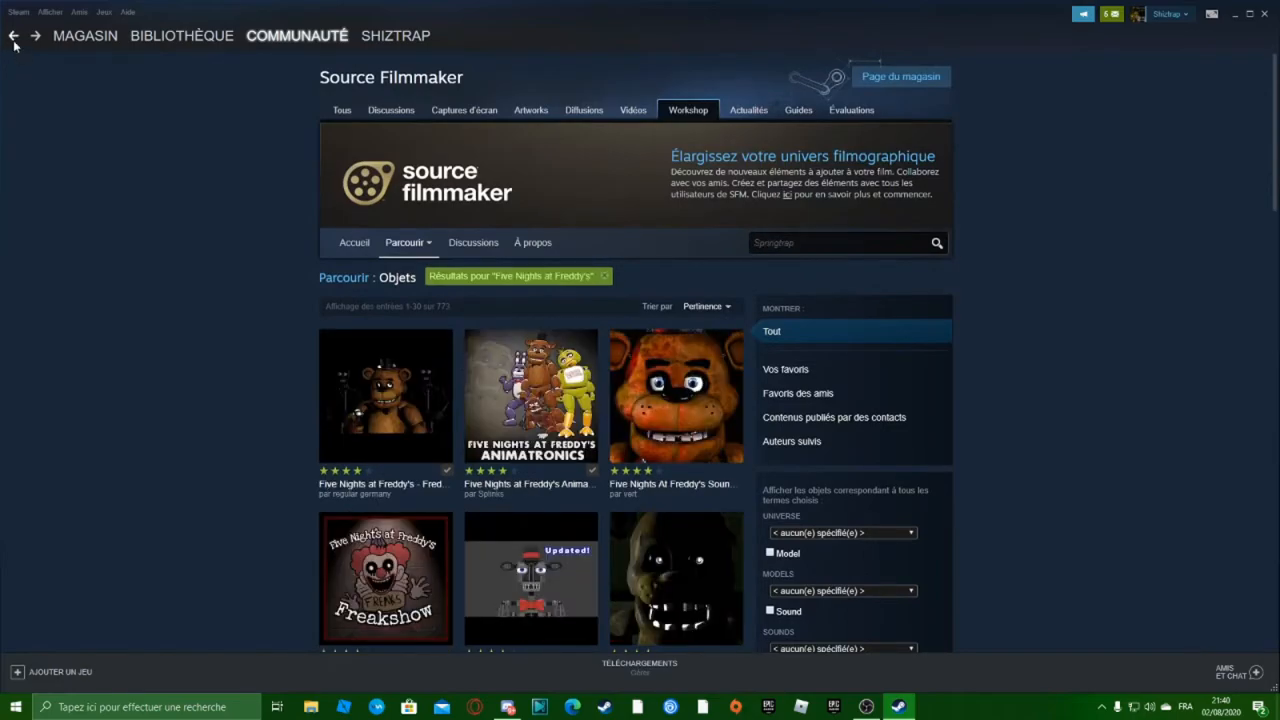
click(14, 37)
click(14, 37)
click(35, 36)
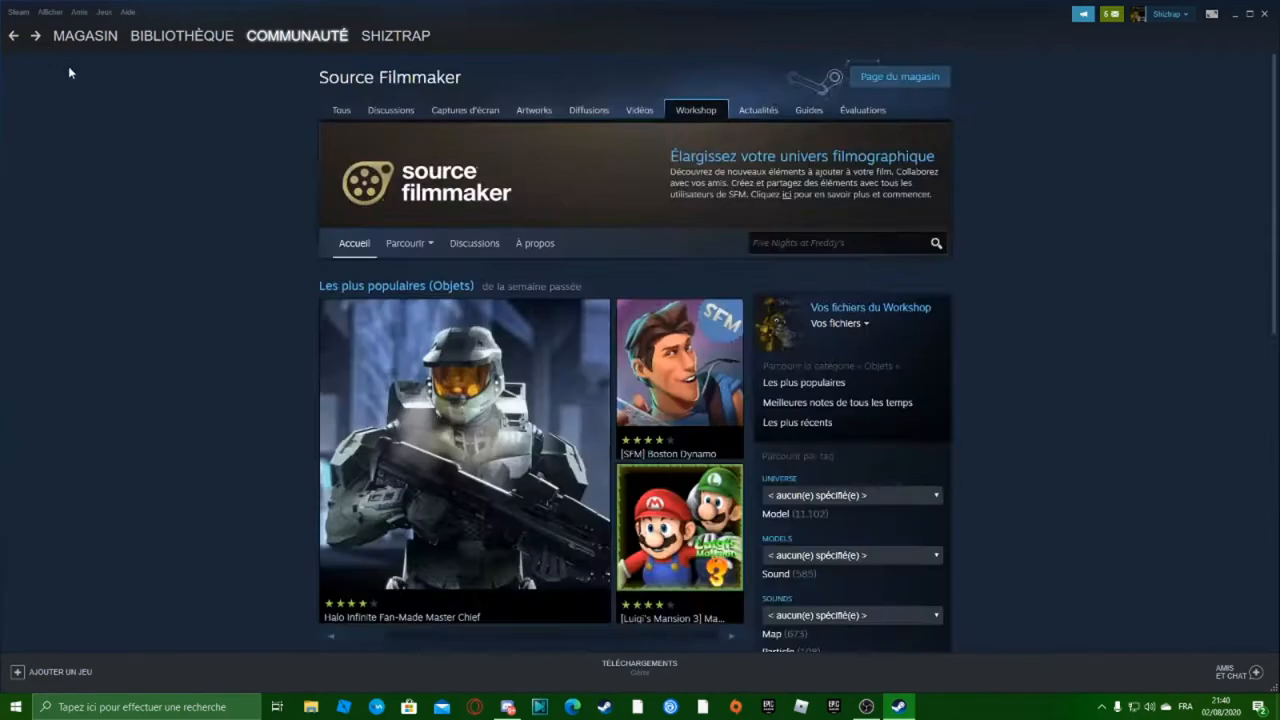
Browse the week's most popular Workshop items and open the gm_explore_asylum map's page
scroll(600, 400, down, 2)
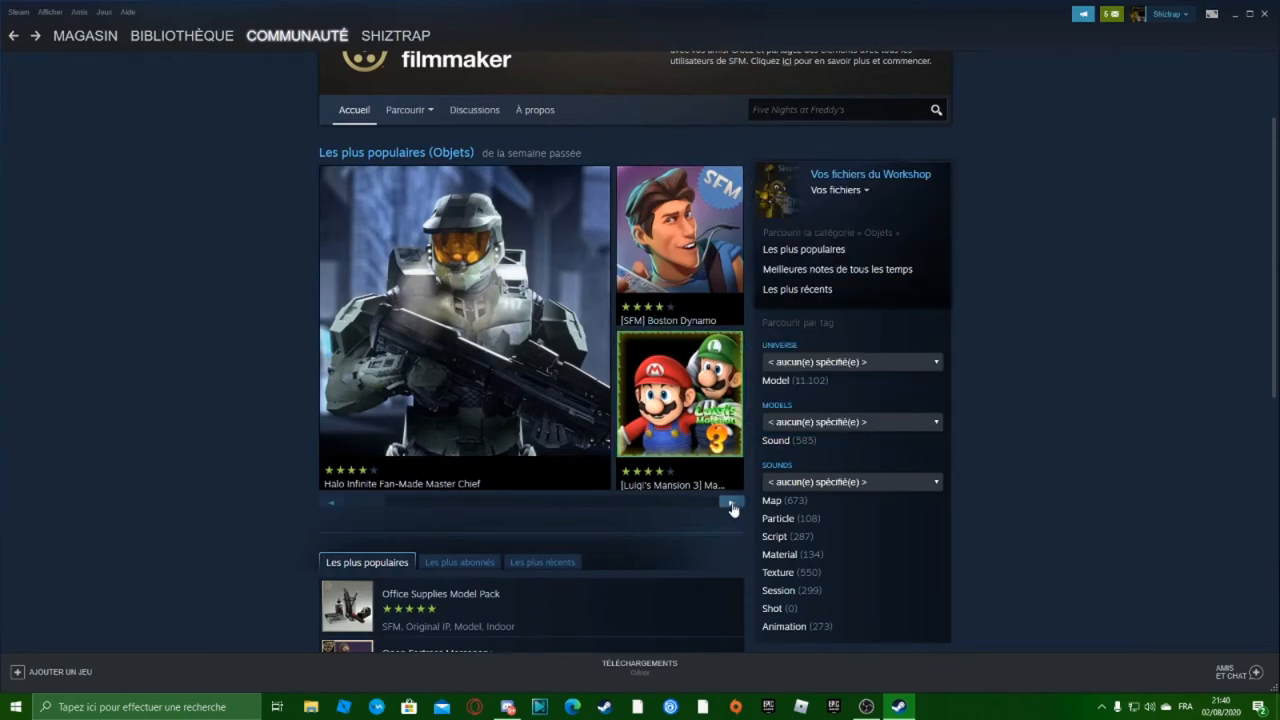
drag(372, 505, 720, 494)
mouse_move(740, 380)
mouse_move(726, 316)
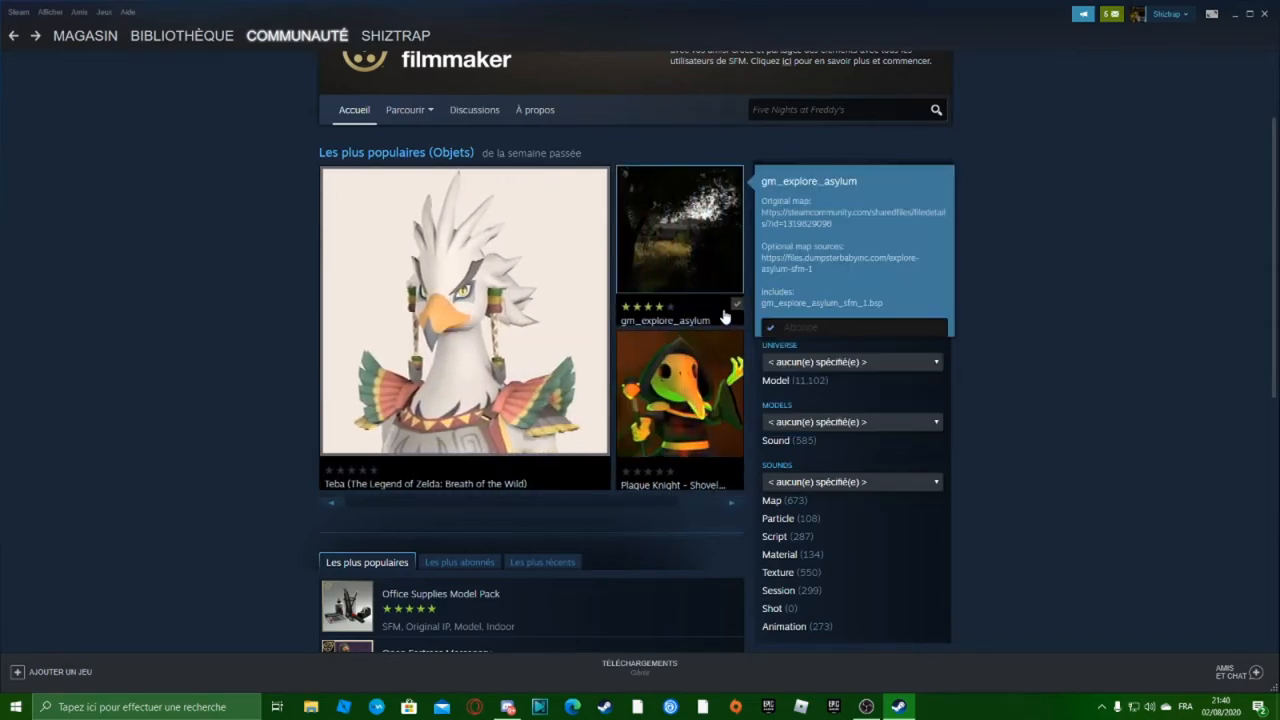
click(642, 322)
Look at the gm_explore_asylum map's title and view each of its preview images
scroll(490, 411, down, 2)
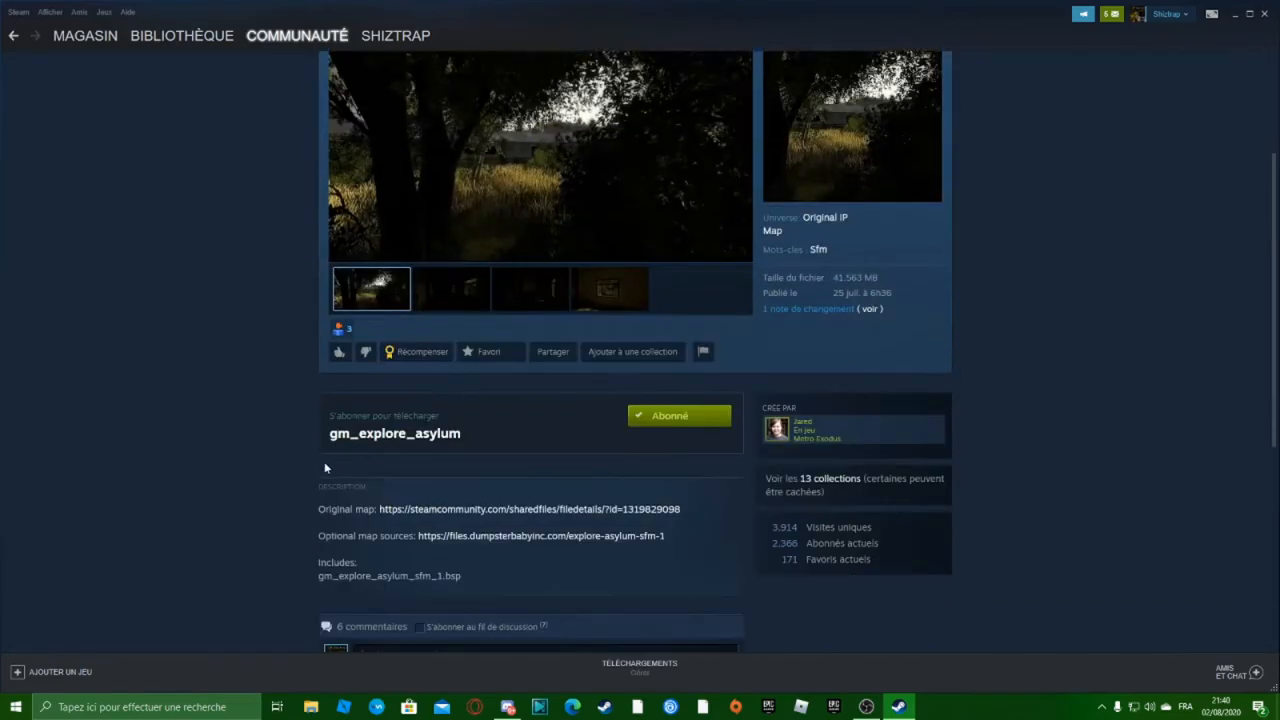
drag(329, 433, 460, 435)
click(549, 478)
scroll(525, 443, up, 1)
scroll(525, 443, up, 2)
click(445, 495)
click(528, 493)
click(606, 488)
click(530, 489)
click(452, 489)
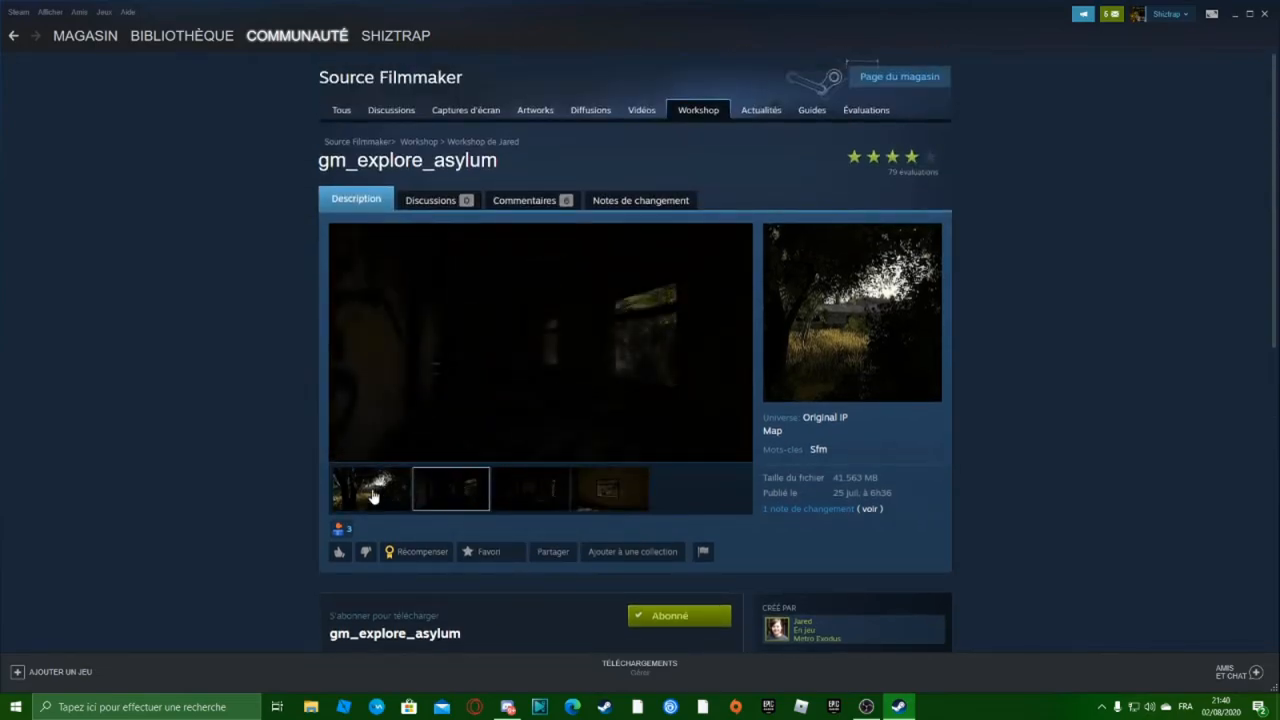
click(371, 489)
Read the gm_explore_asylum map's description and comments, highlighting the optional map sources and the included gm_explore_asylum_sfm_1.bsp file
scroll(382, 543, down, 5)
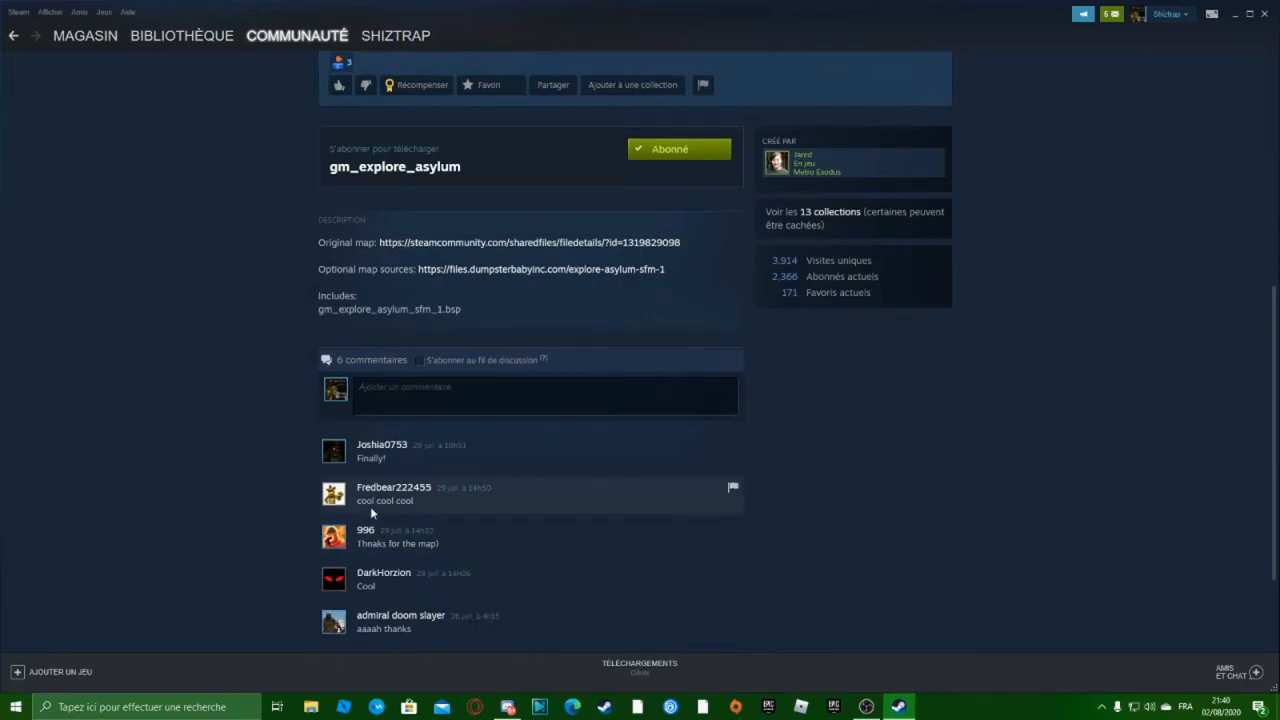
scroll(371, 508, up, 2)
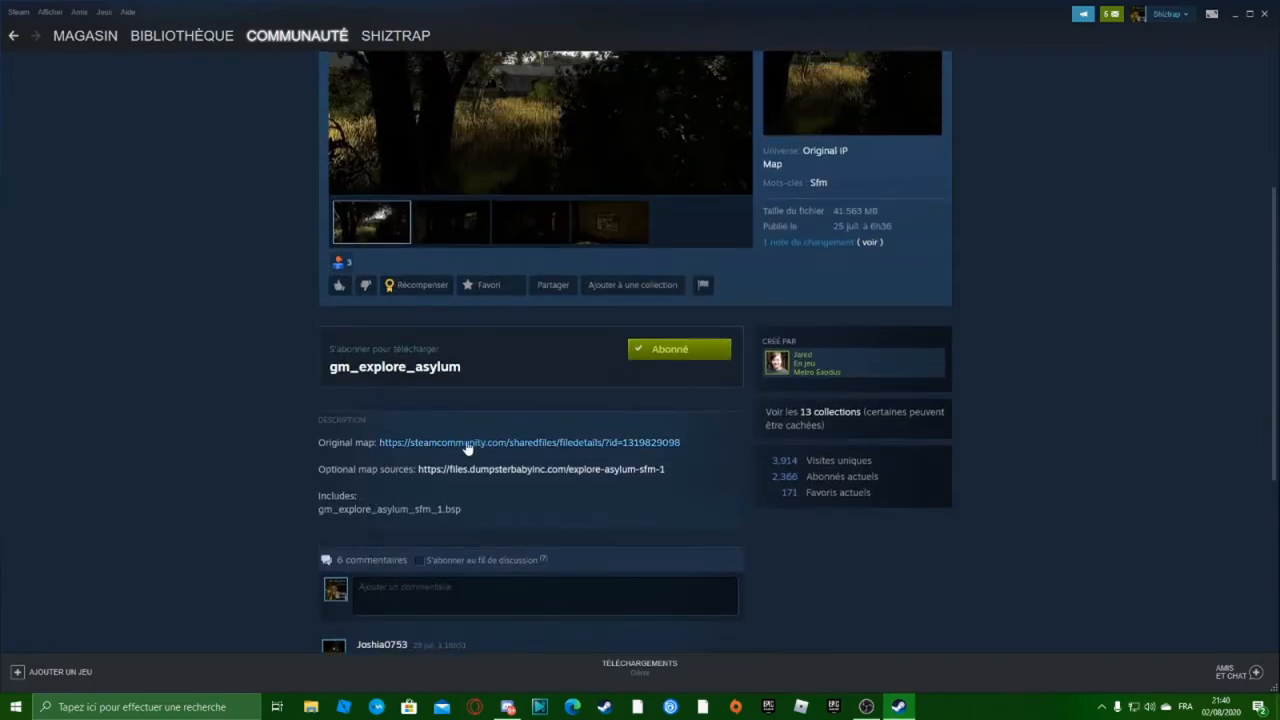
drag(330, 469, 391, 469)
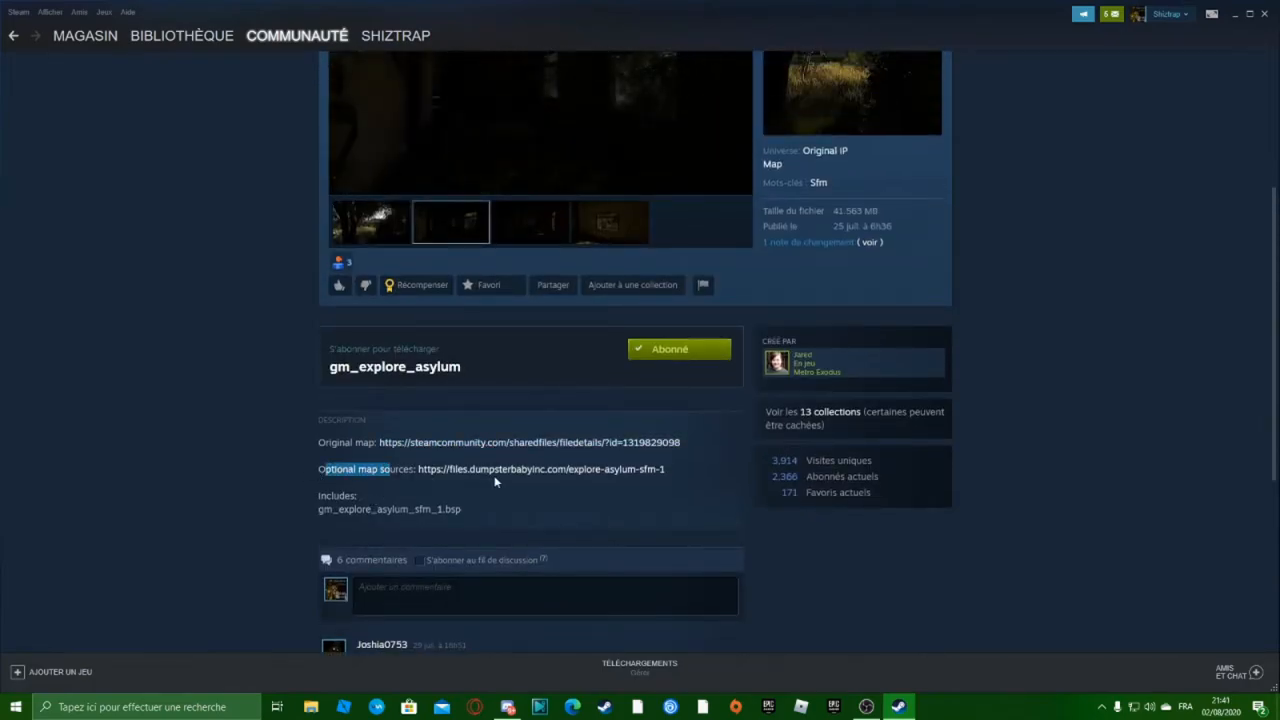
click(494, 481)
scroll(465, 493, down, 1)
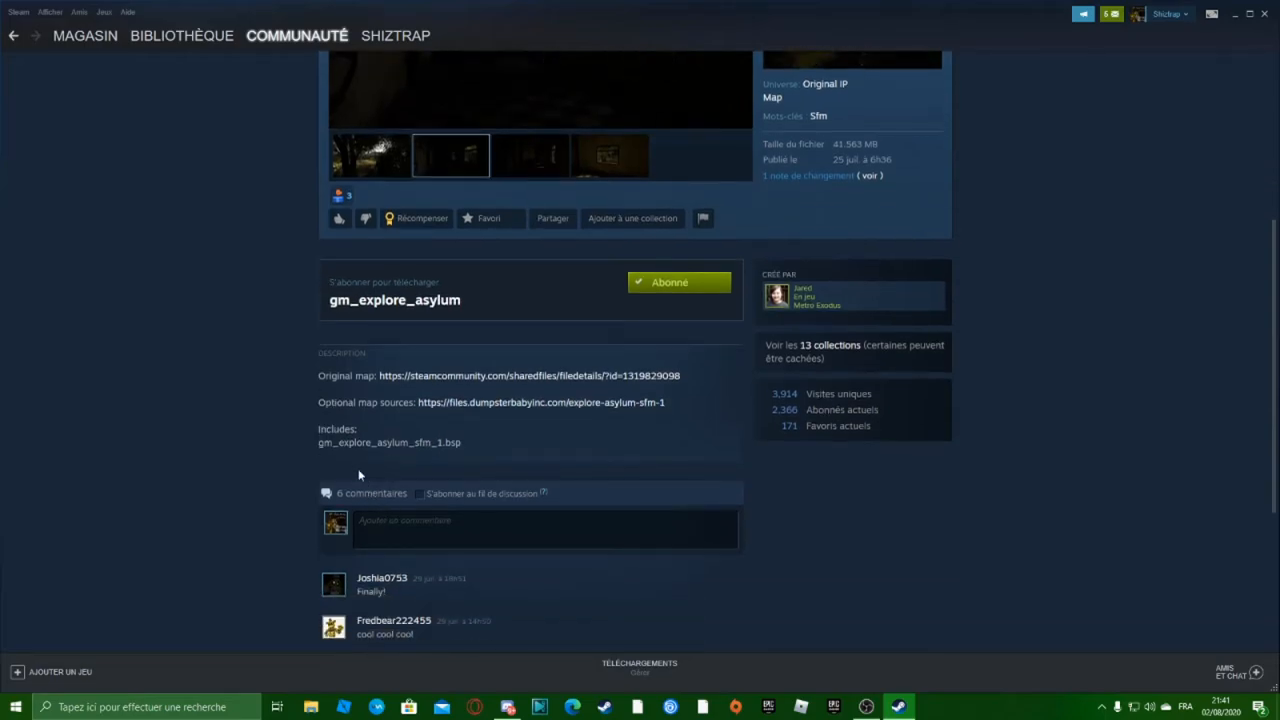
scroll(356, 546, down, 2)
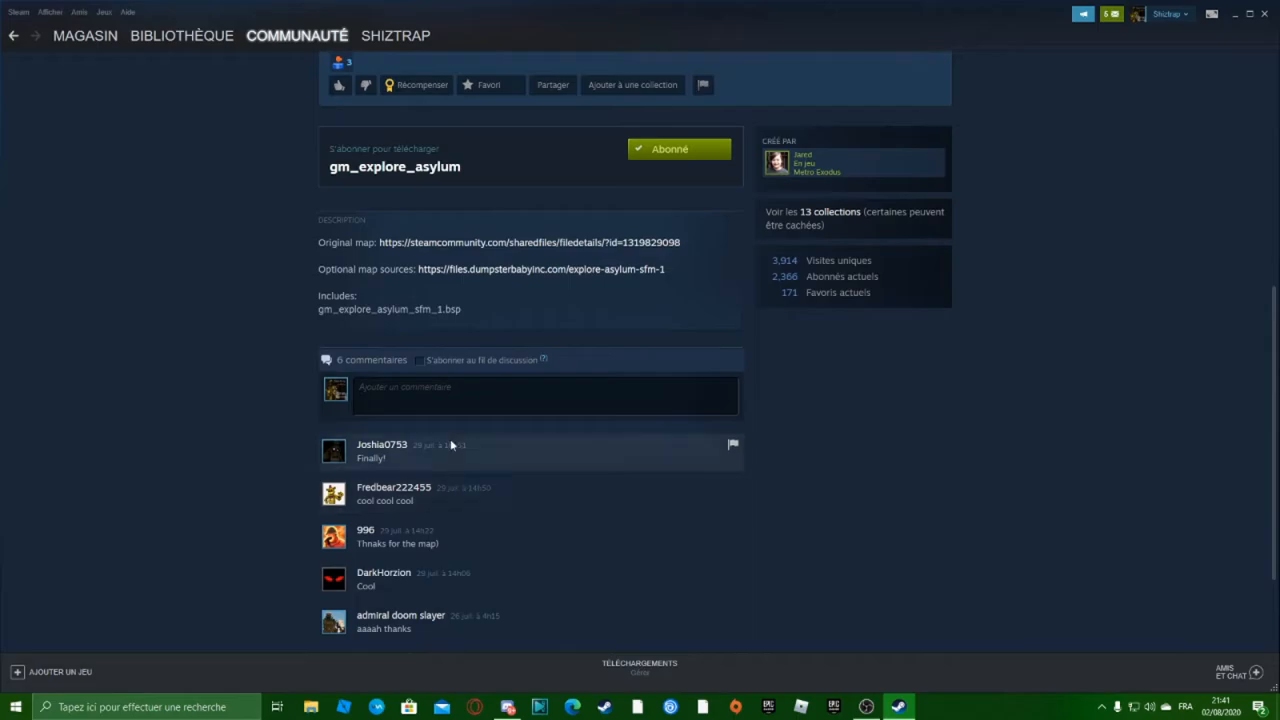
scroll(448, 436, up, 4)
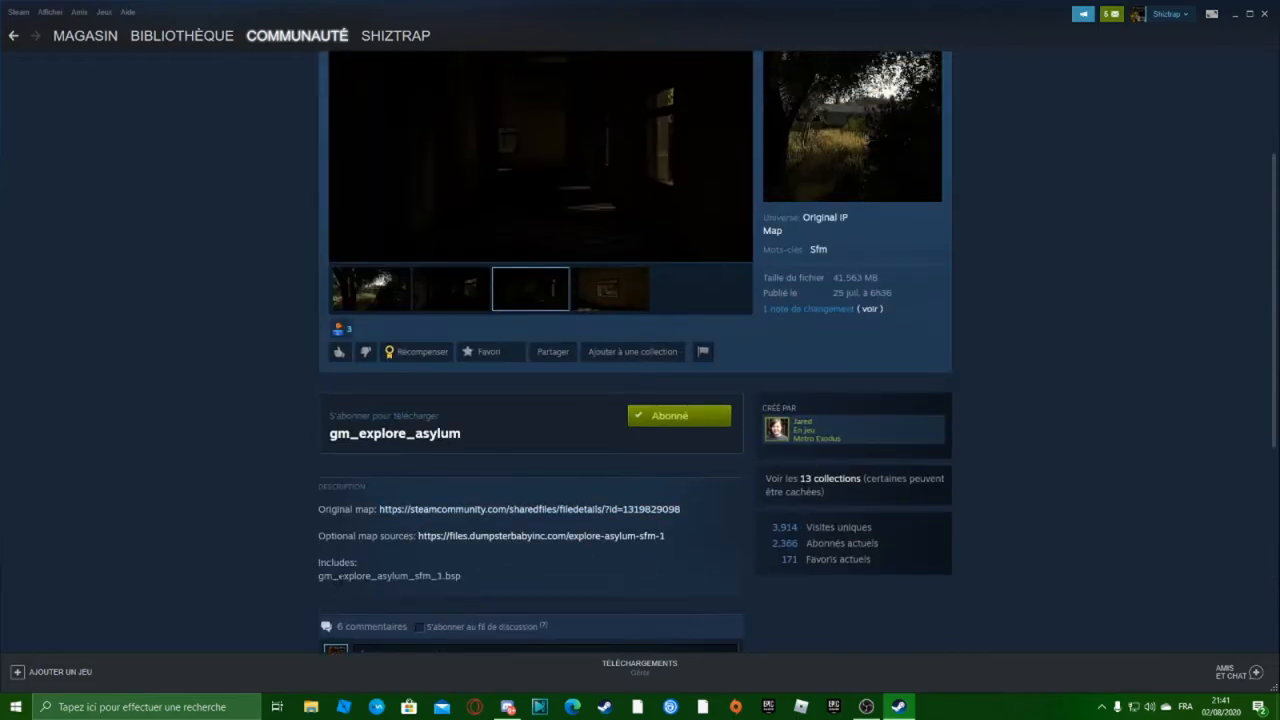
drag(319, 577, 443, 577)
click(743, 577)
scroll(620, 521, up, 3)
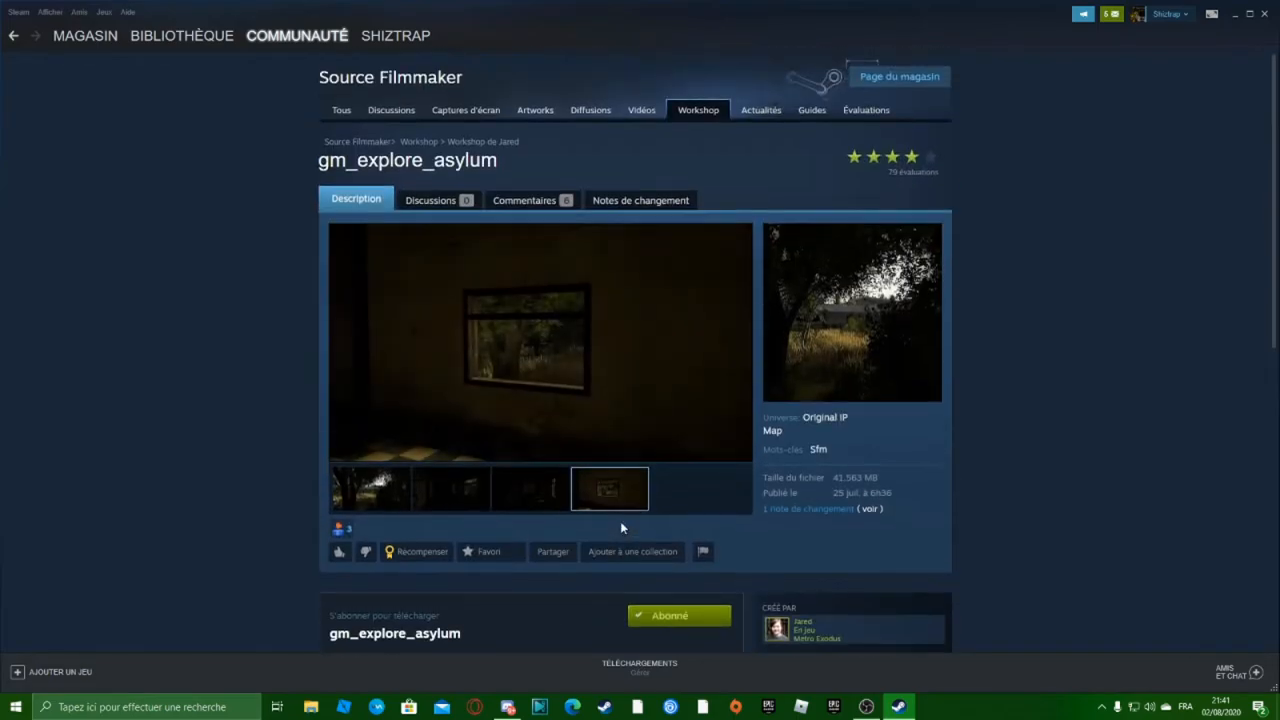
scroll(618, 501, down, 1)
scroll(618, 499, down, 1)
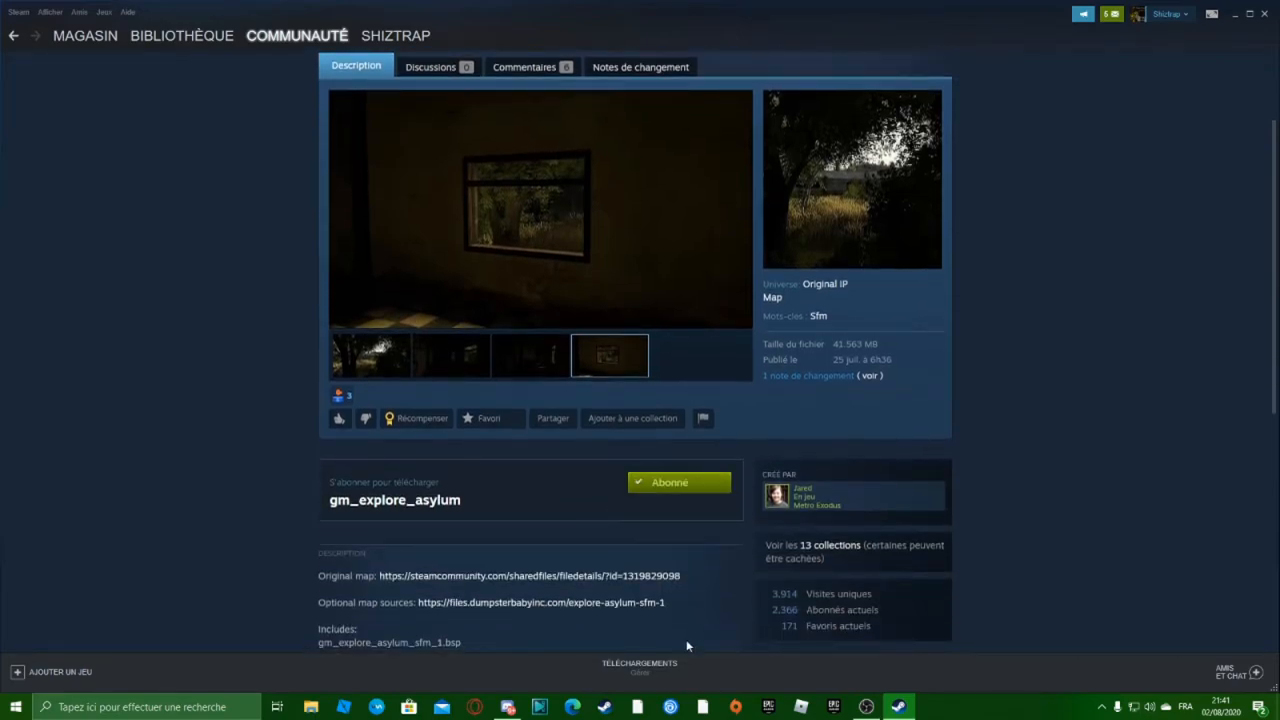
Check the Workshop downloads and launch Source Filmmaker with the "Lancer Source Filmmaker" option
click(624, 666)
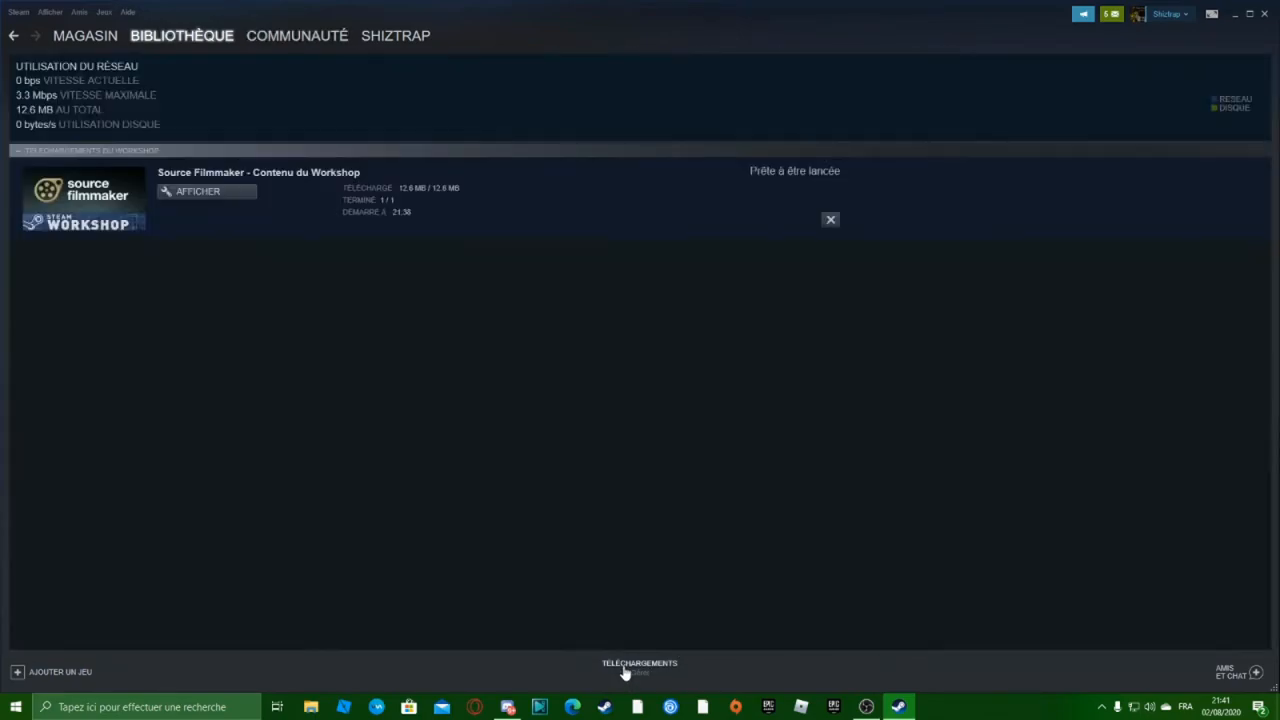
click(75, 234)
click(241, 289)
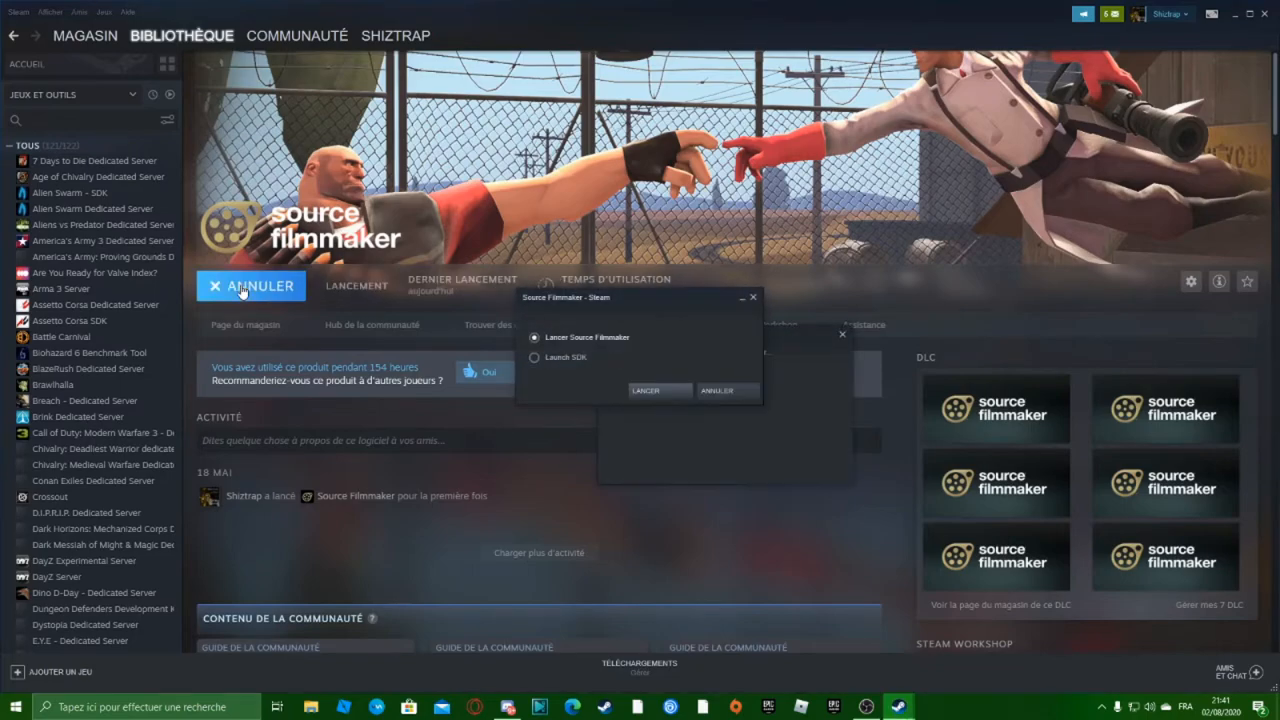
click(662, 391)
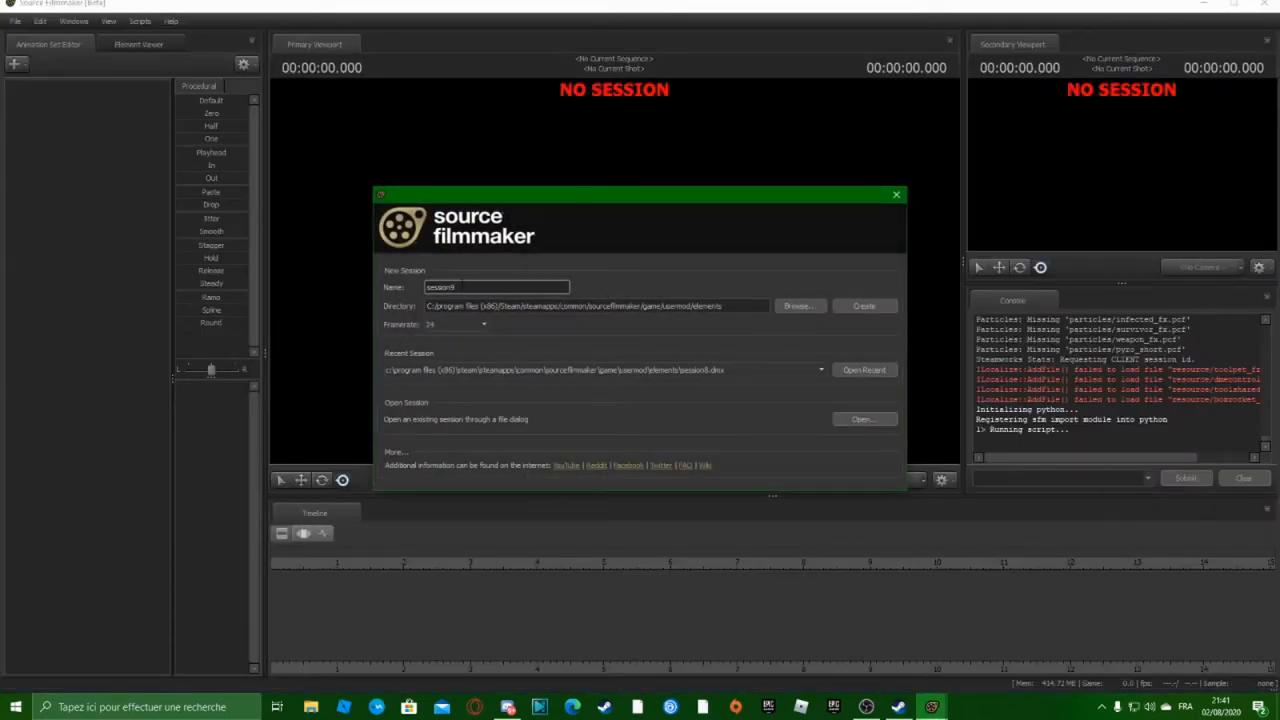
Create a new session named session9 and dismiss the SFM Workshop Download Queue without downloading
click(866, 306)
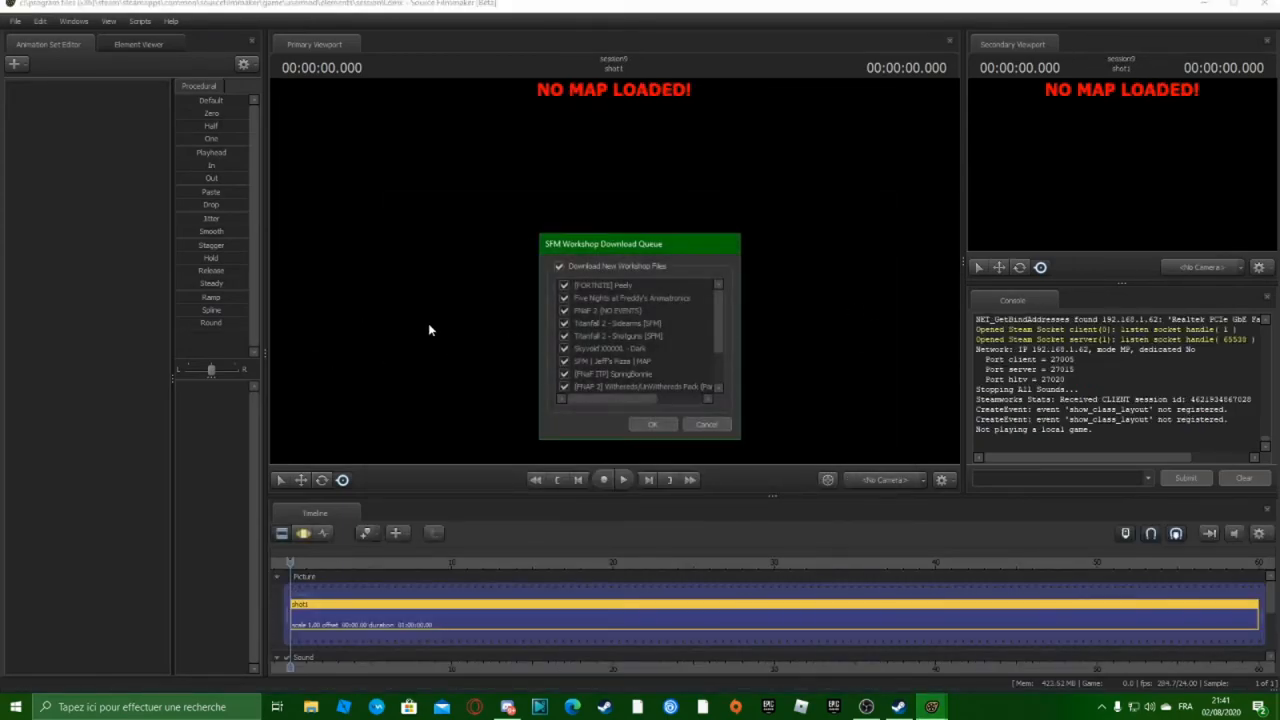
click(716, 428)
Load the gm_explore_asylum_sfm_1.bsp map into the session, with the mod filter set to workshop
right_click(531, 320)
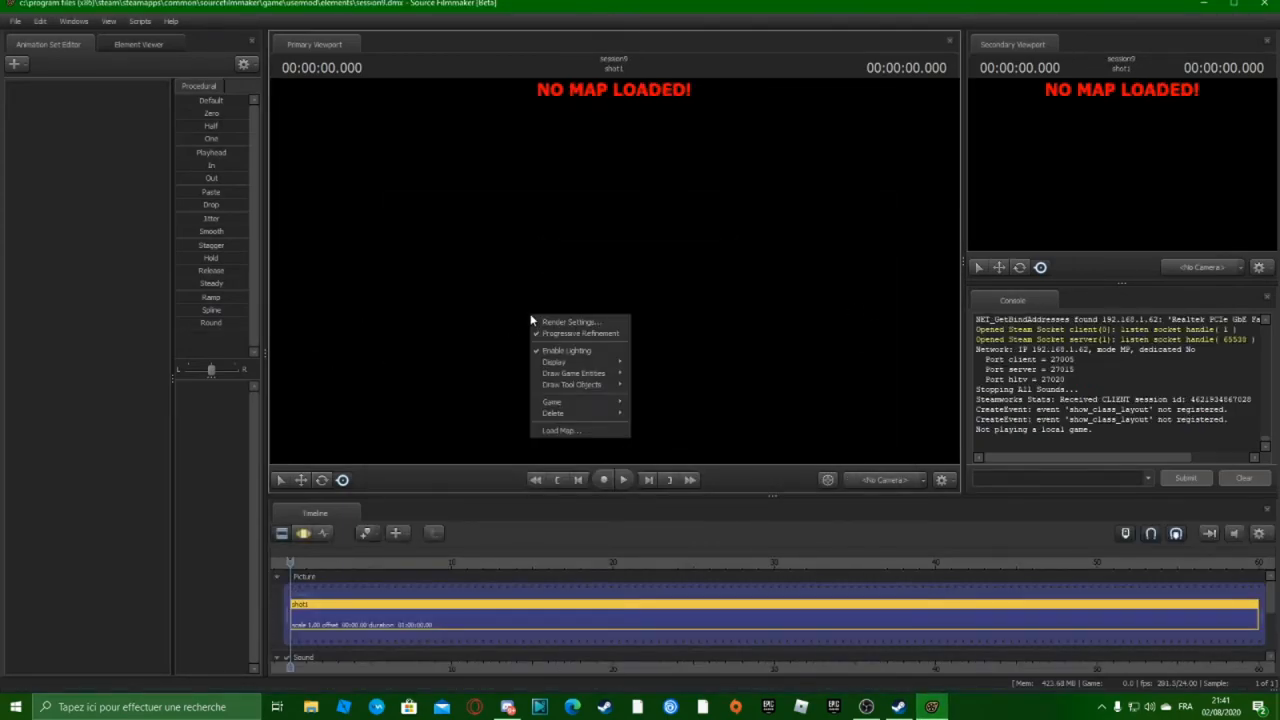
click(560, 430)
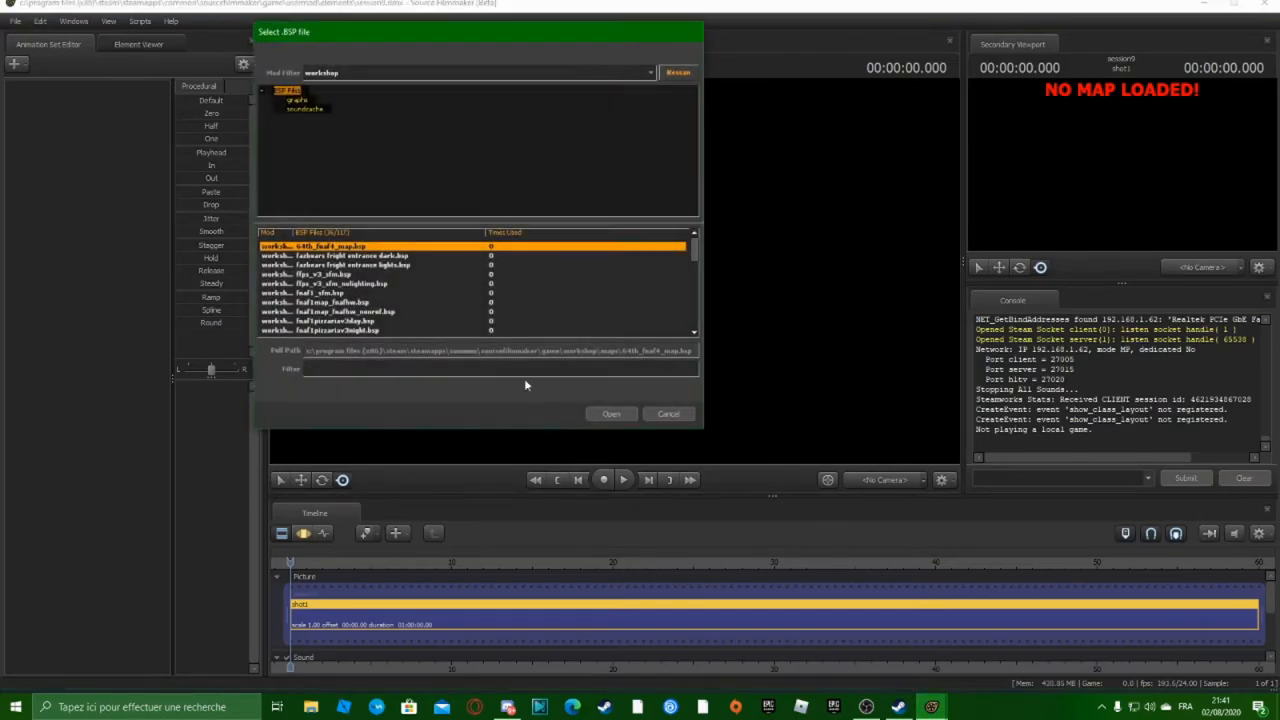
scroll(398, 277, down, 9)
click(337, 73)
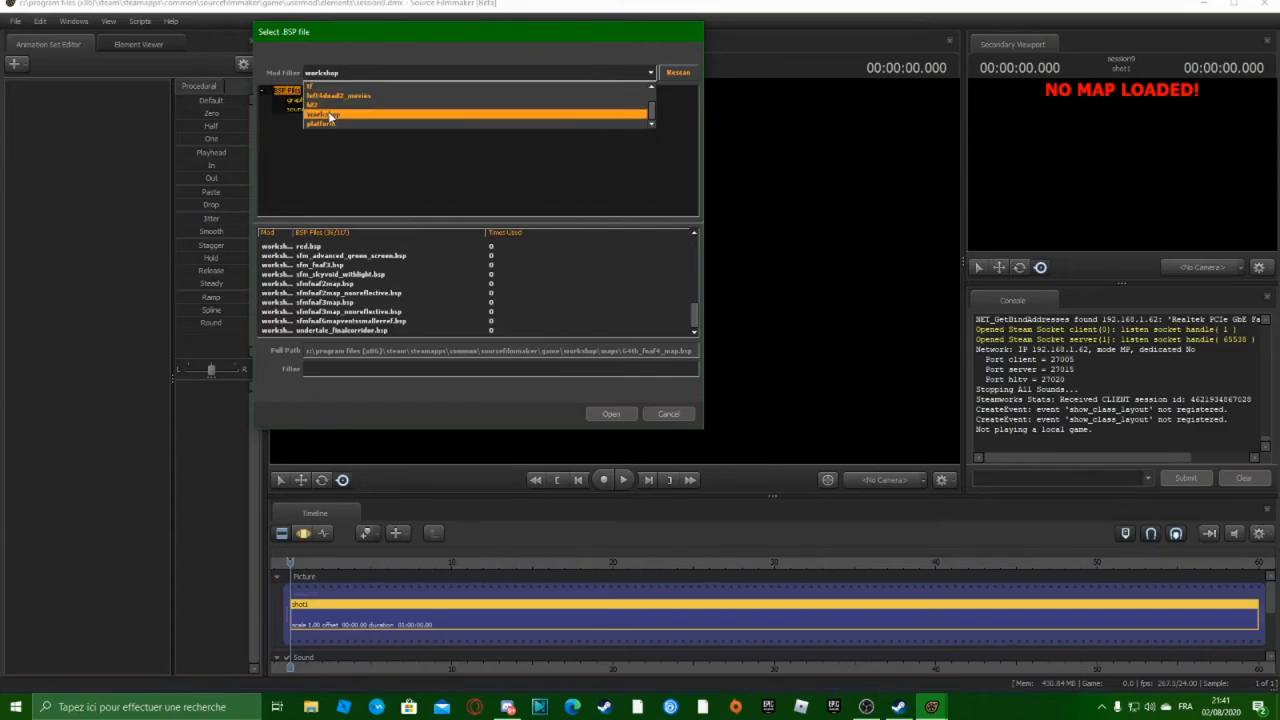
click(330, 114)
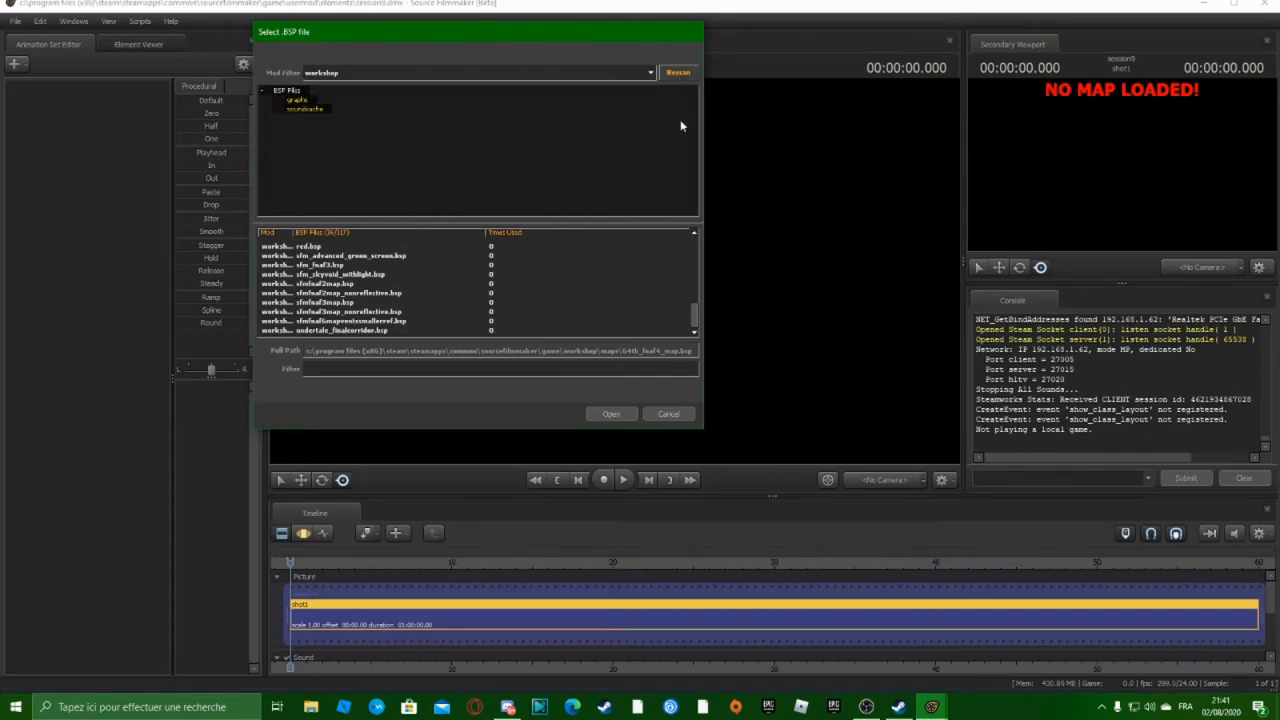
scroll(330, 305, up, 10)
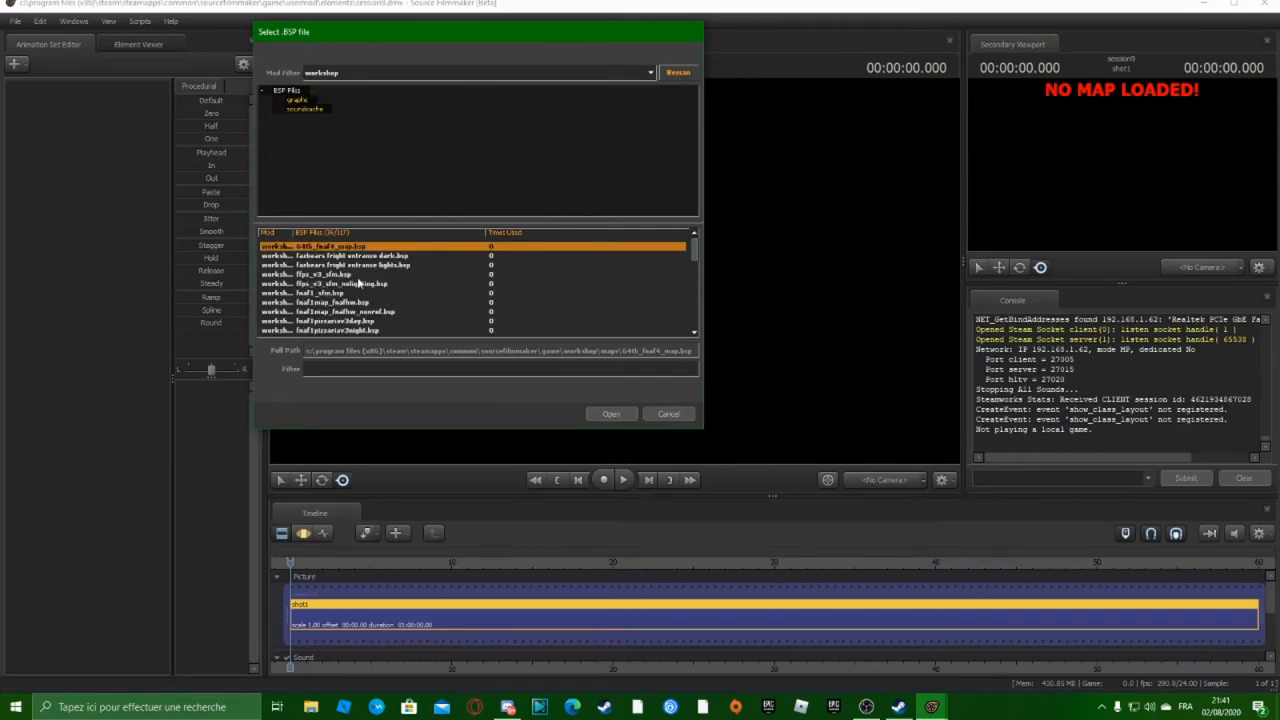
scroll(357, 274, down, 1)
click(386, 286)
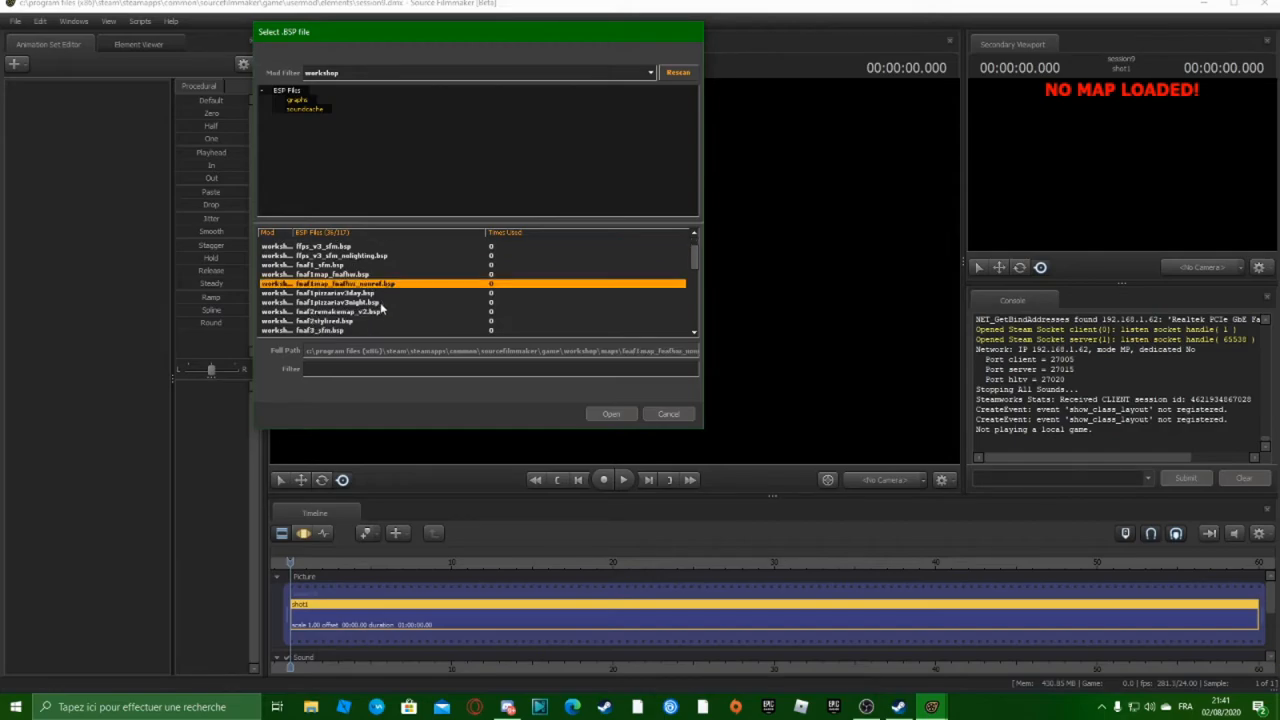
scroll(355, 322, down, 3)
click(325, 312)
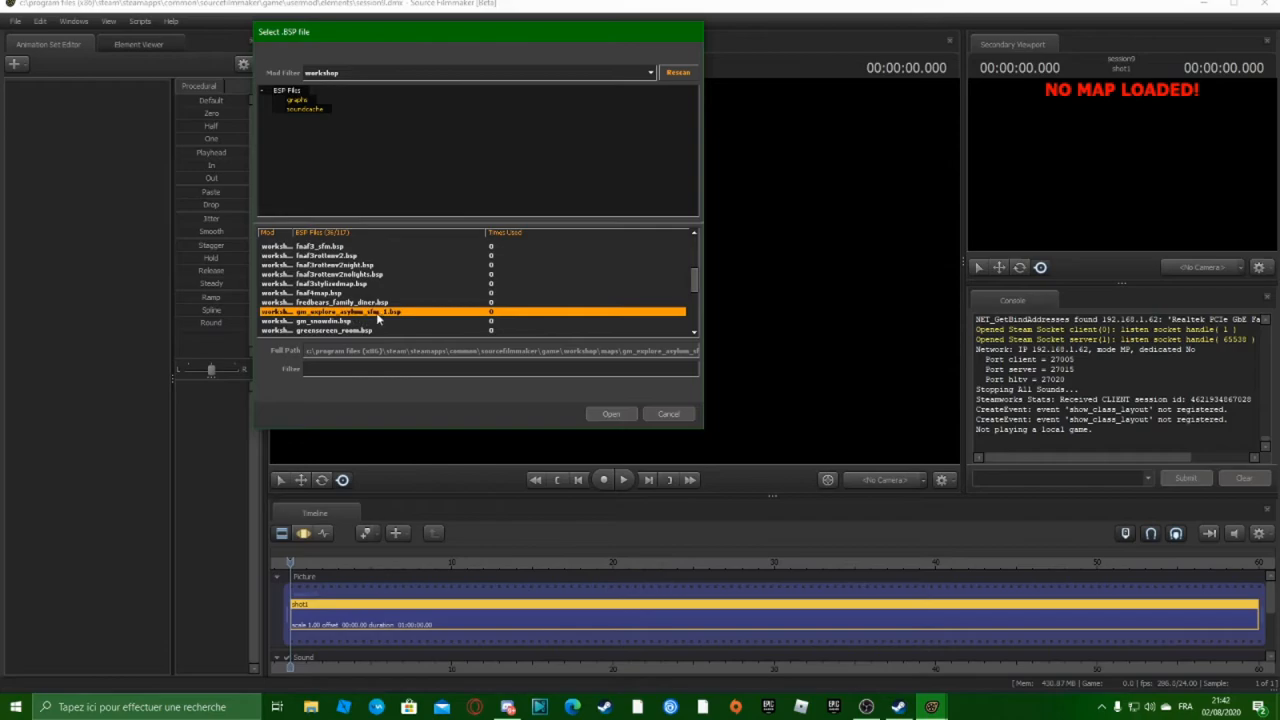
click(610, 414)
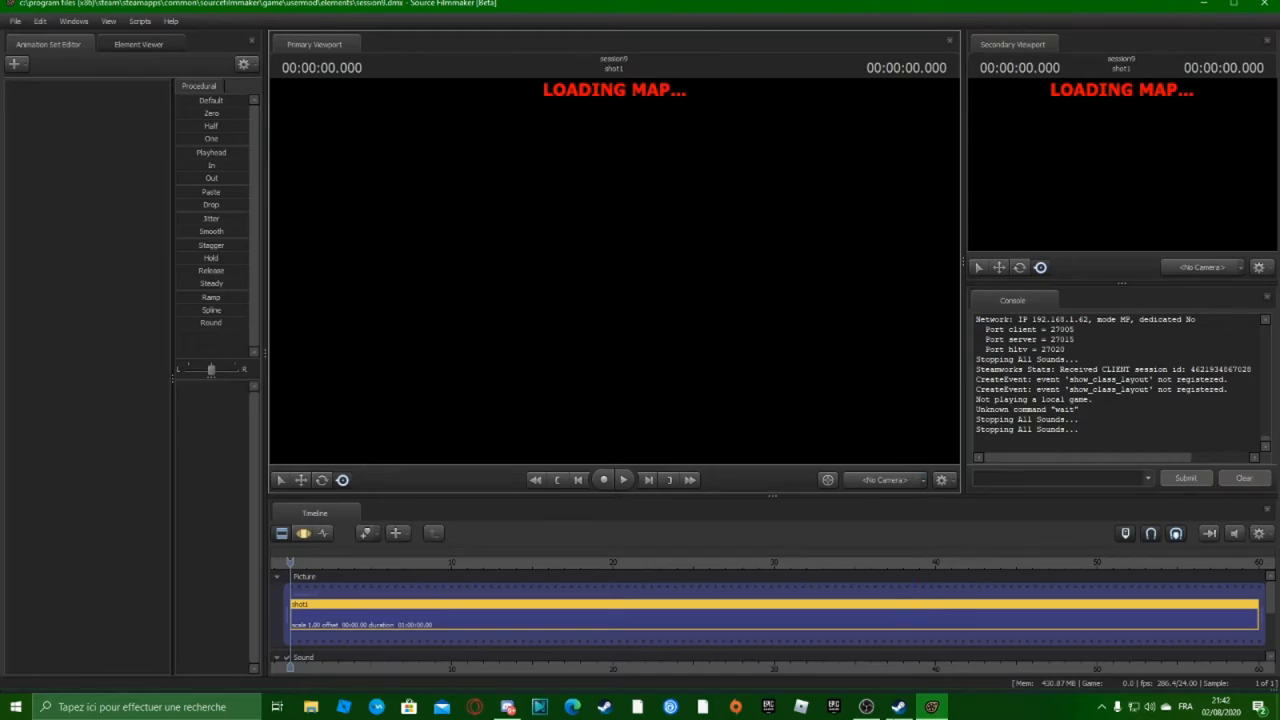
click(898, 706)
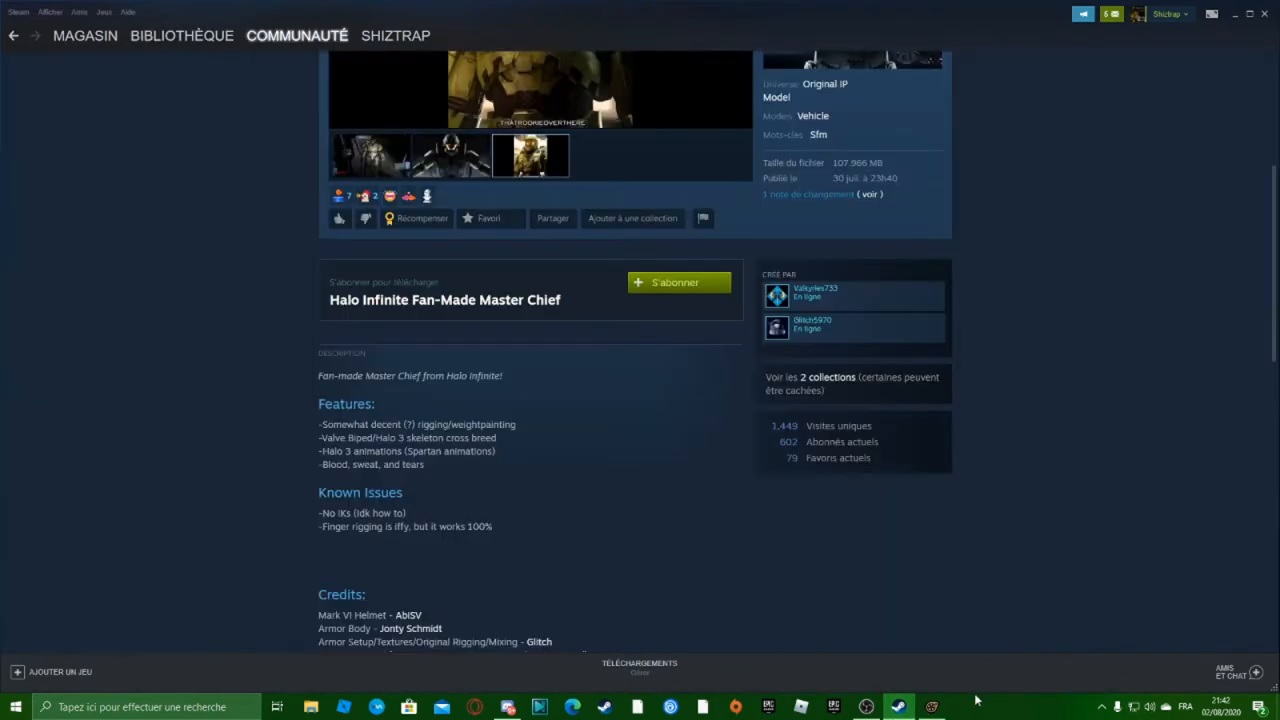
click(931, 706)
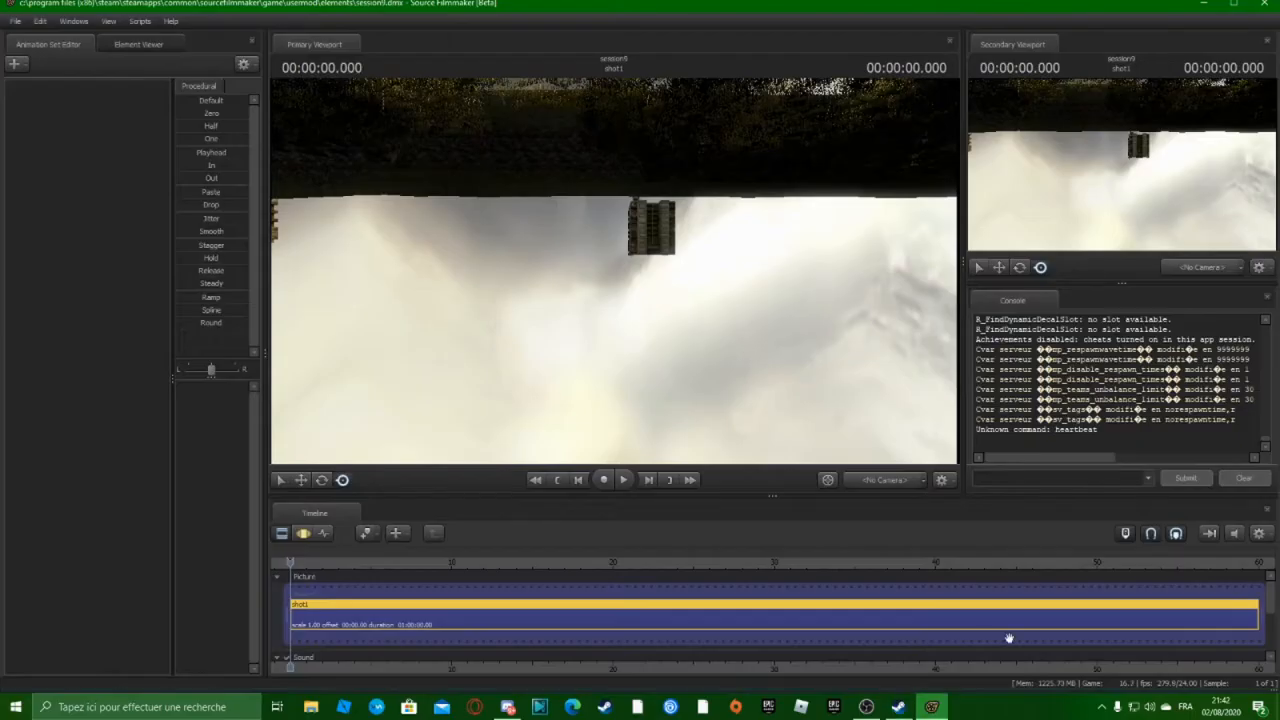
Create a new scene camera for the shot and switch the primary viewport to it
drag(667, 289, 667, 289)
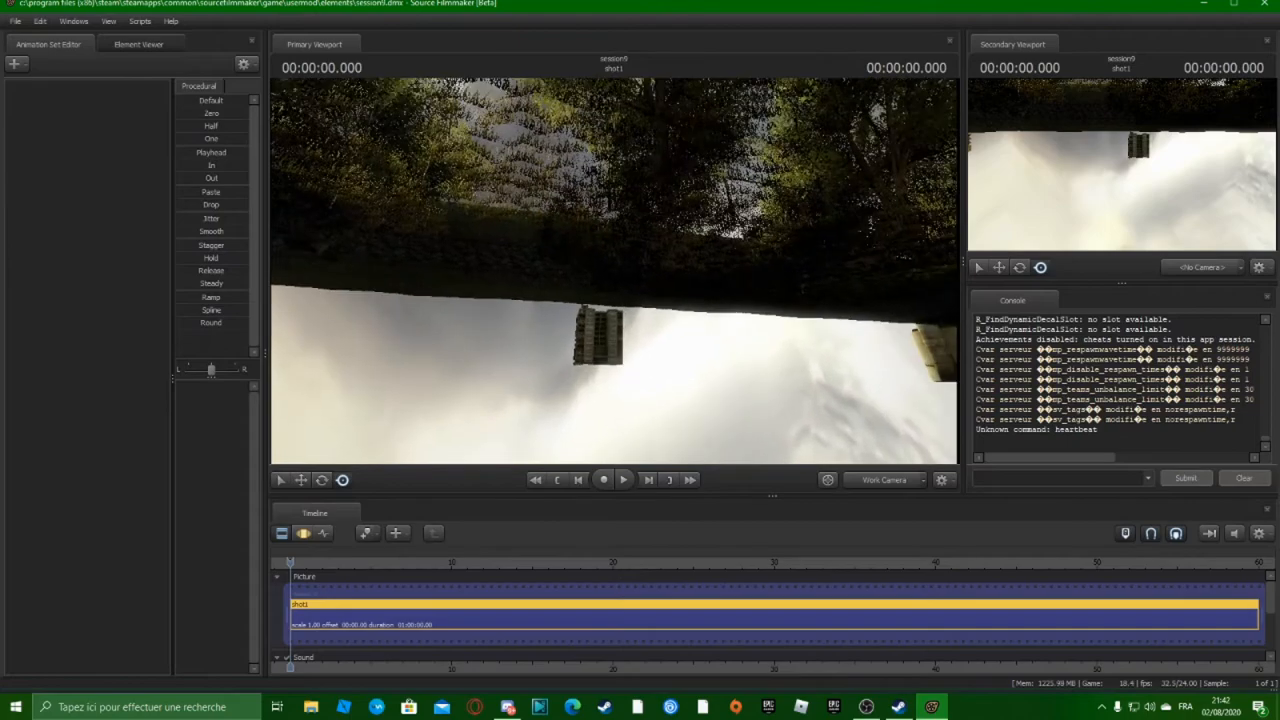
right_click(615, 277)
click(123, 343)
drag(551, 353, 764, 331)
key(super+space)
click(921, 482)
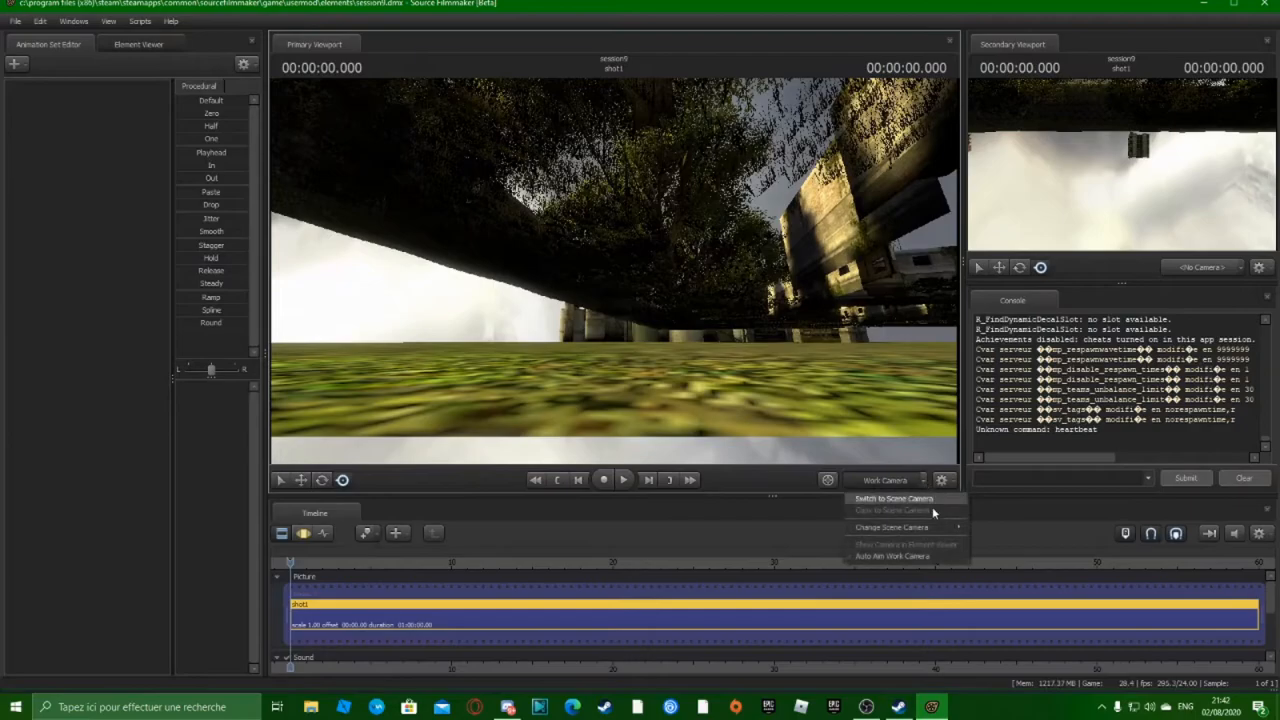
mouse_move(936, 527)
click(1000, 530)
Position the scene camera in the grass between the two buildings, facing the overgrown wall at the far end
drag(712, 356, 595, 250)
key(w)
key(w)
right_click(581, 282)
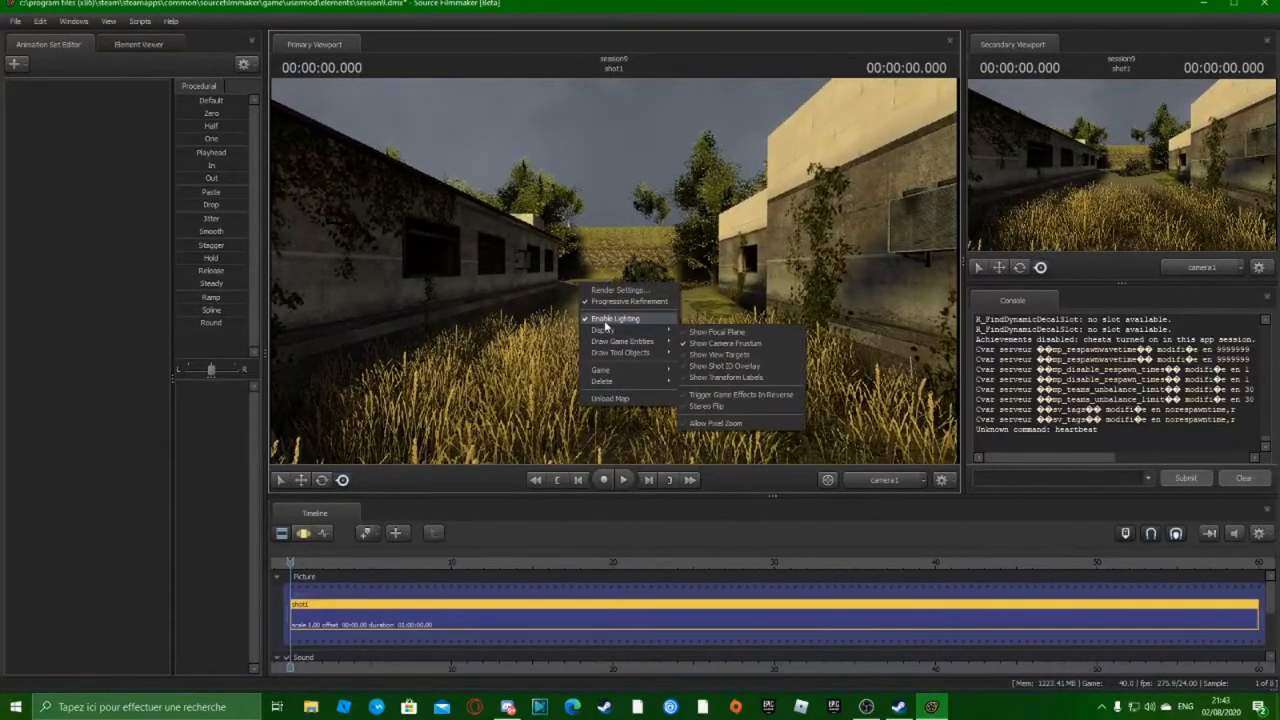
click(54, 223)
click(182, 210)
right_click(155, 206)
click(374, 243)
key(w)
drag(616, 276, 616, 276)
right_click(495, 247)
click(62, 207)
Start creating an animation set for a new model, filter the models by workshop and browse their folders
right_click(71, 201)
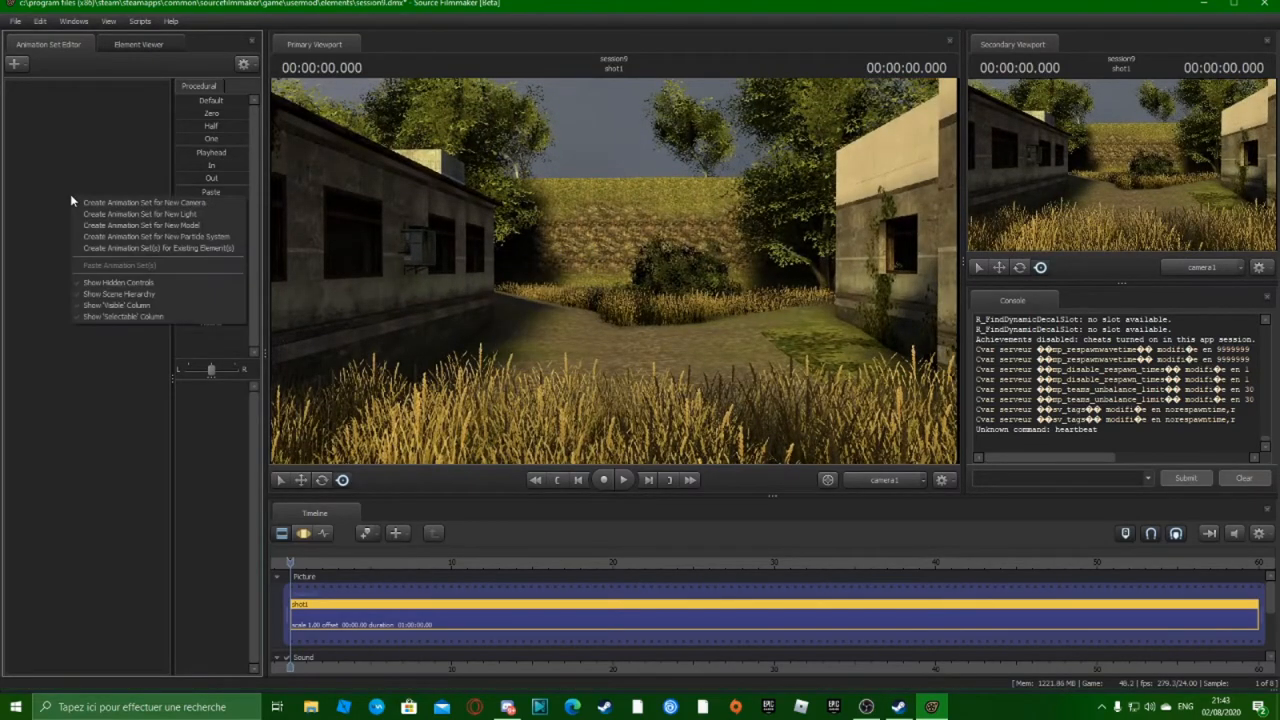
click(114, 230)
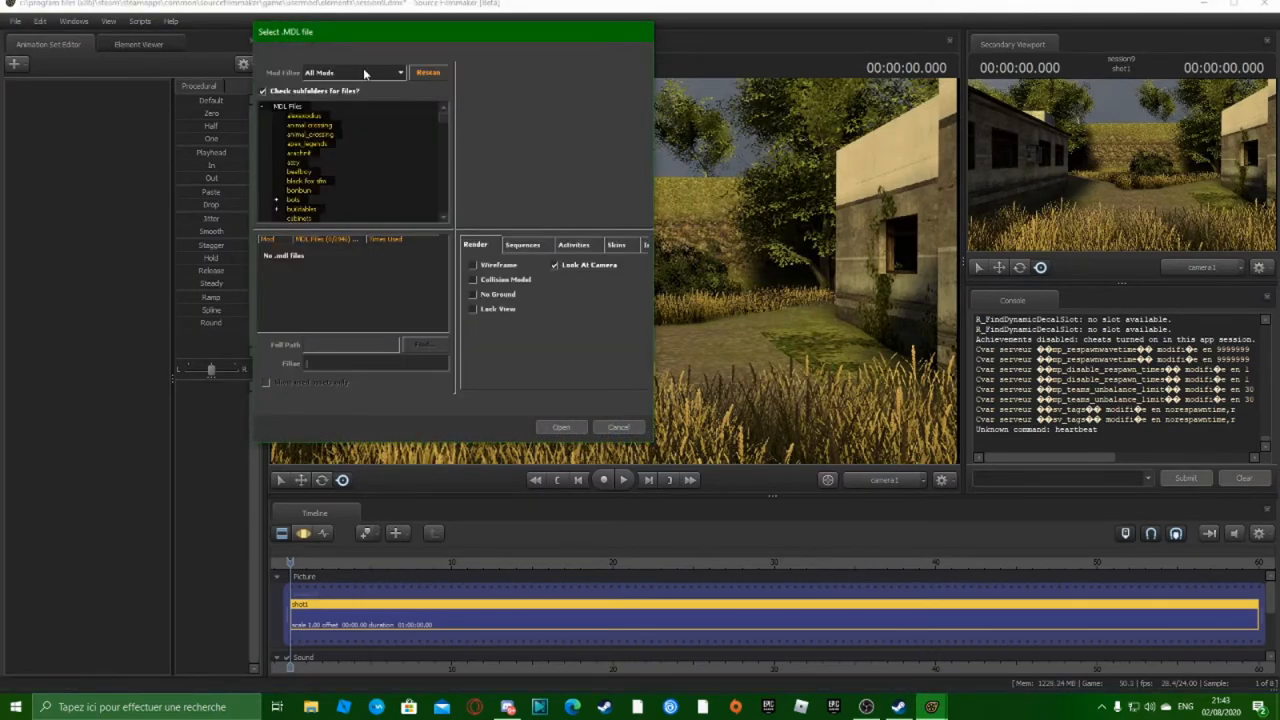
click(364, 74)
scroll(334, 106, down, 1)
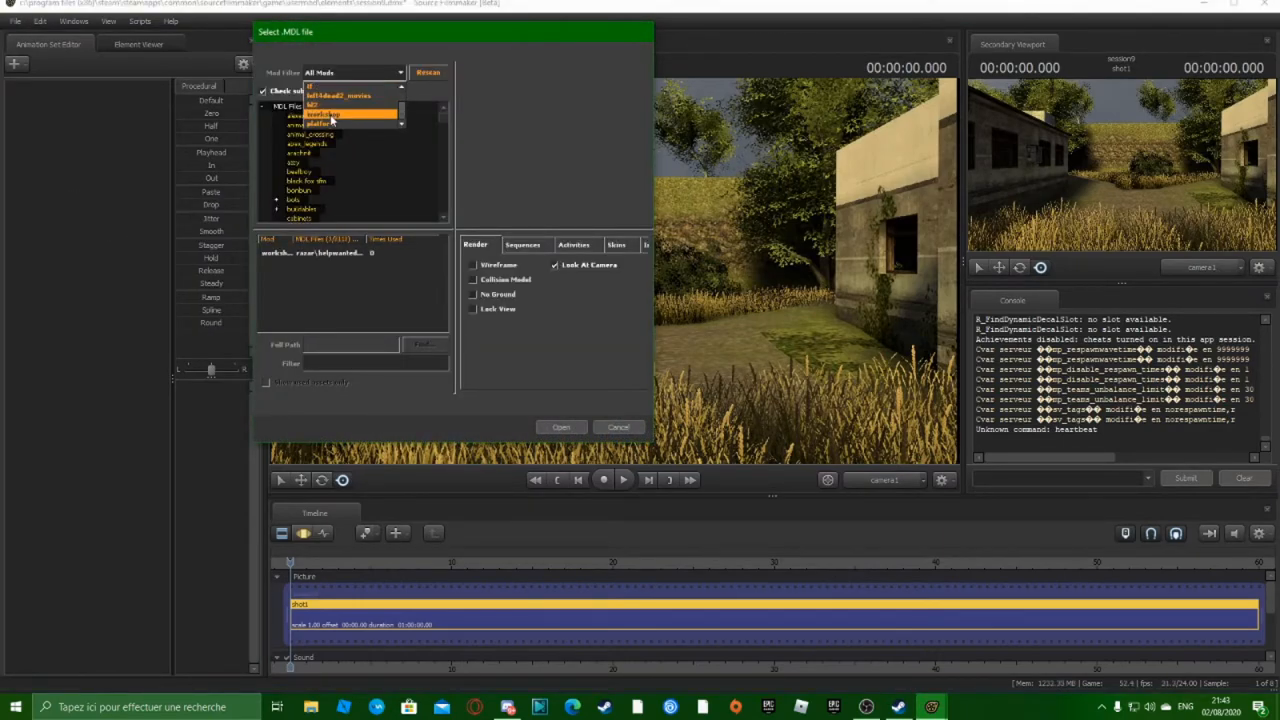
click(332, 117)
scroll(394, 180, down, 5)
scroll(330, 192, down, 5)
click(332, 194)
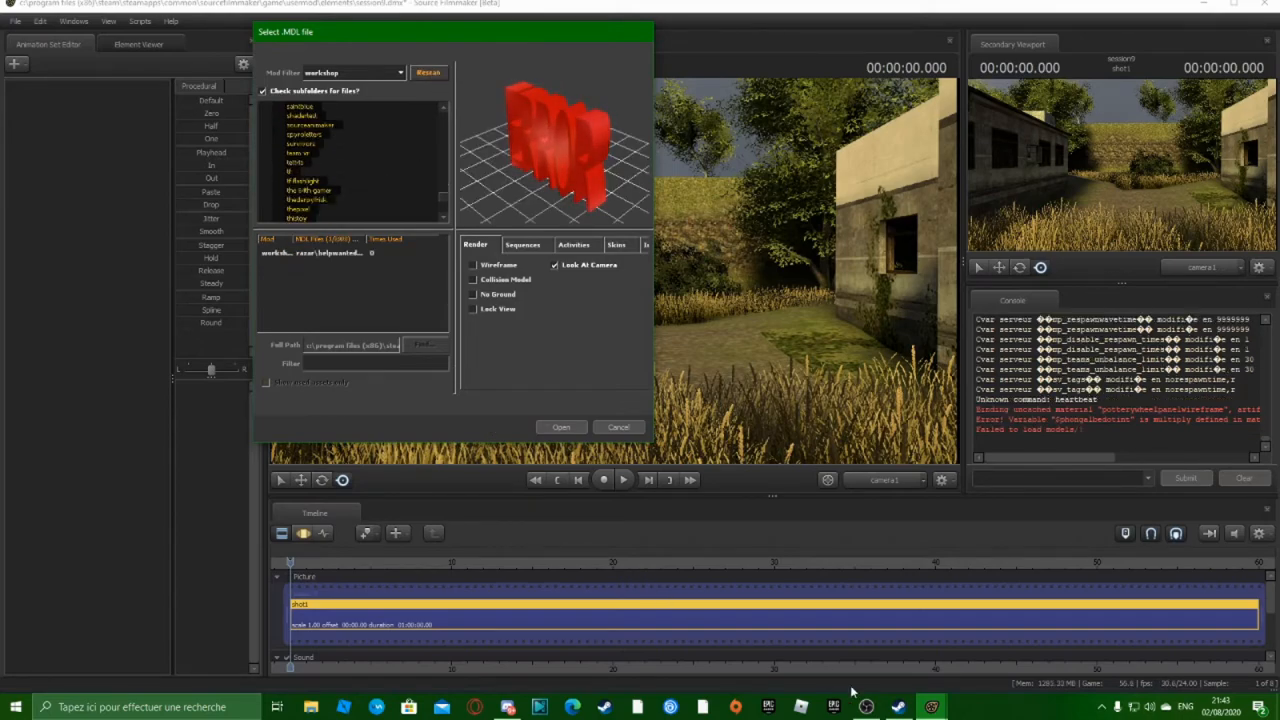
Switch to Steam, return to the Source Filmmaker Workshop home page and clear its search text
click(898, 706)
scroll(897, 656, up, 5)
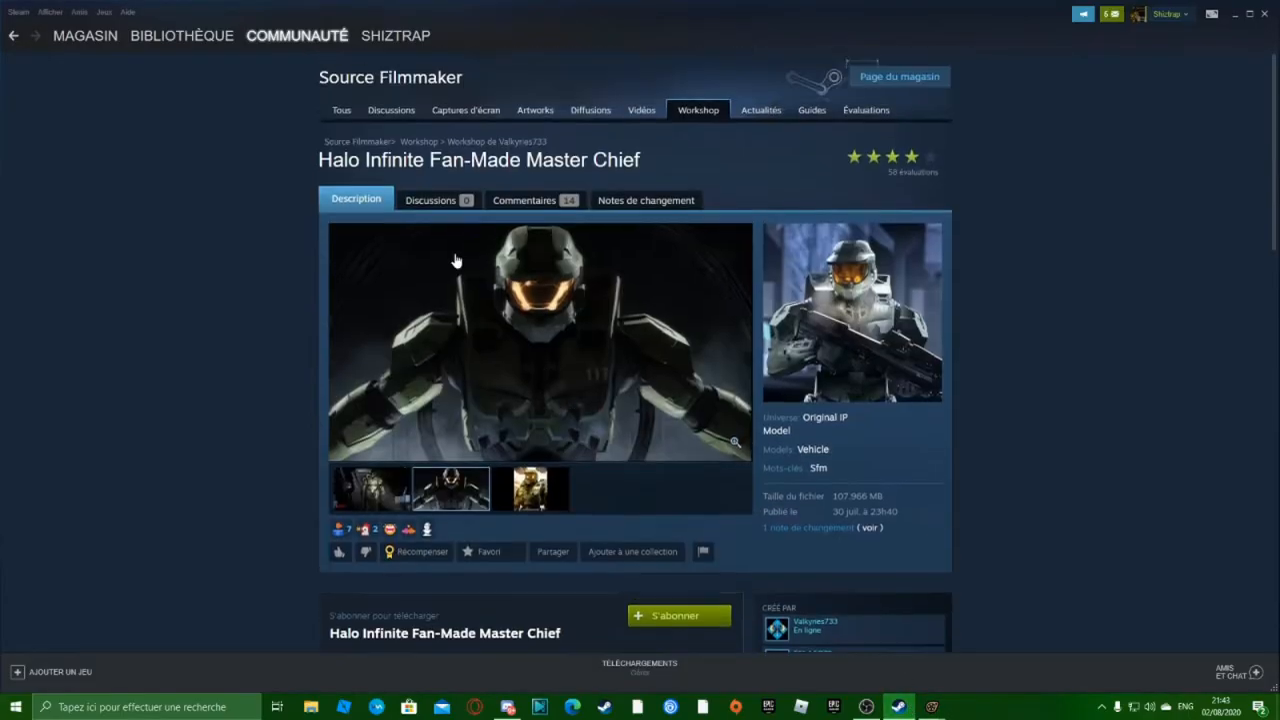
click(11, 35)
click(11, 35)
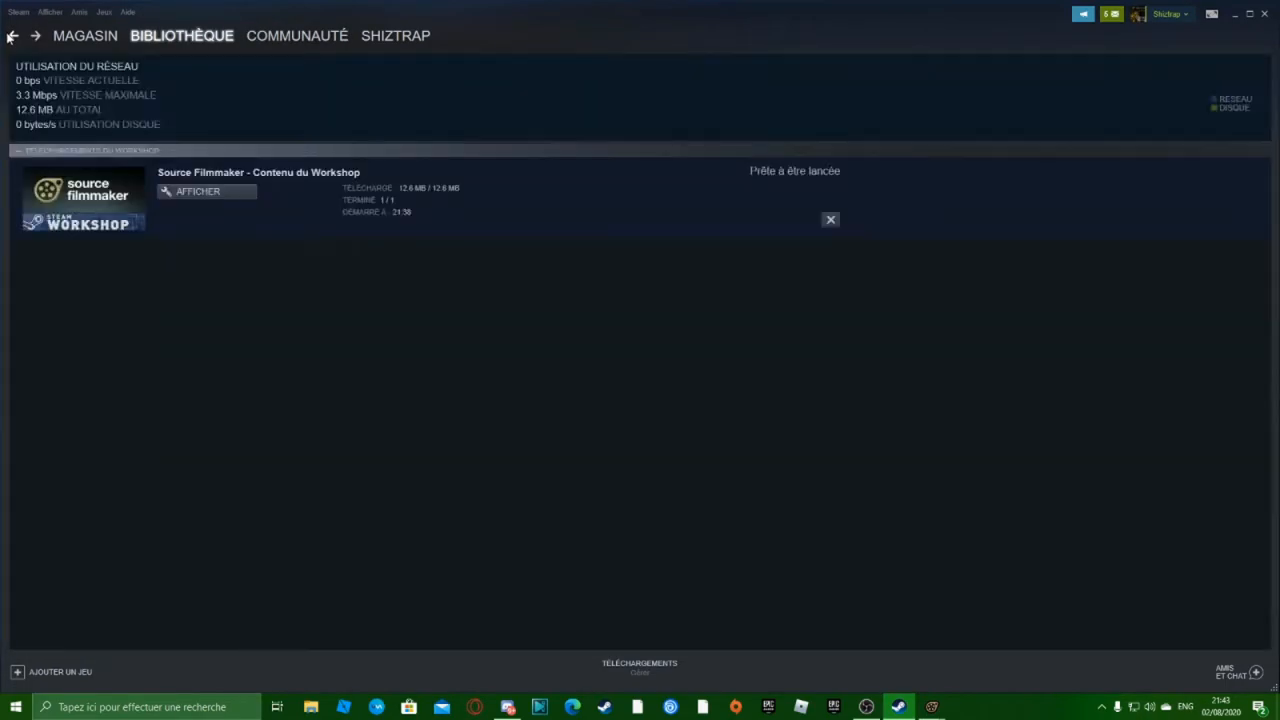
click(11, 35)
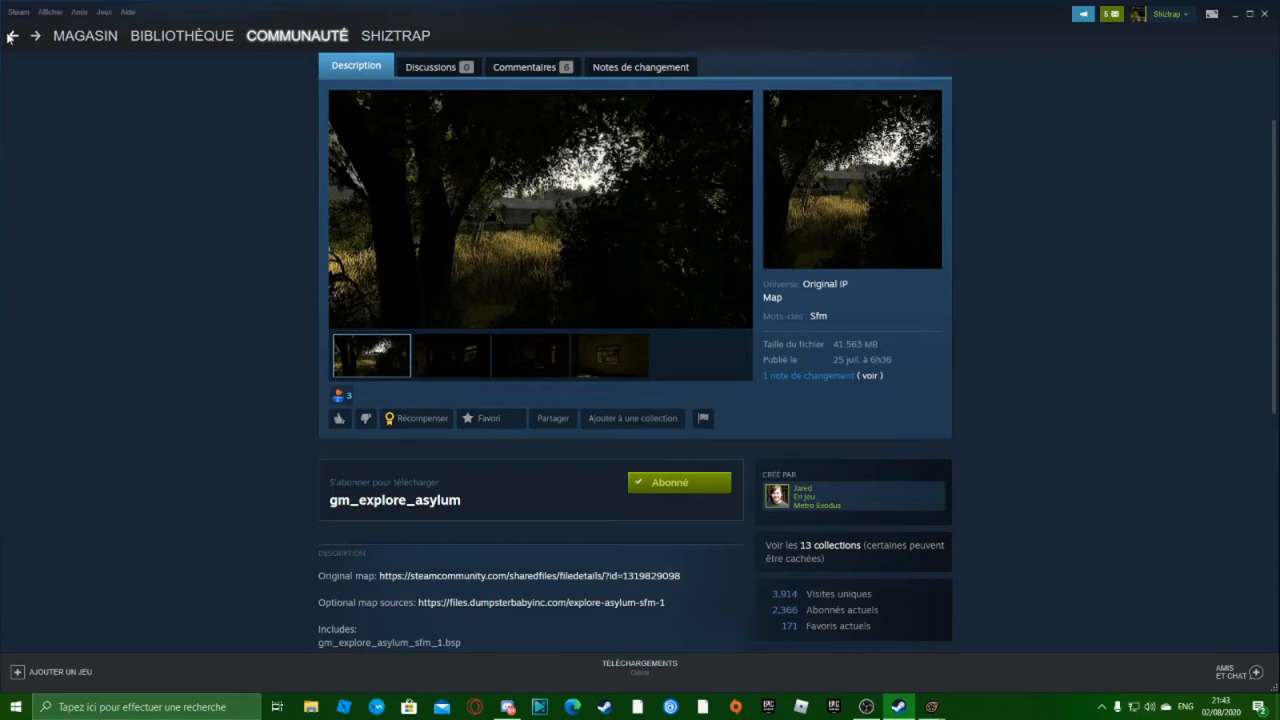
click(11, 35)
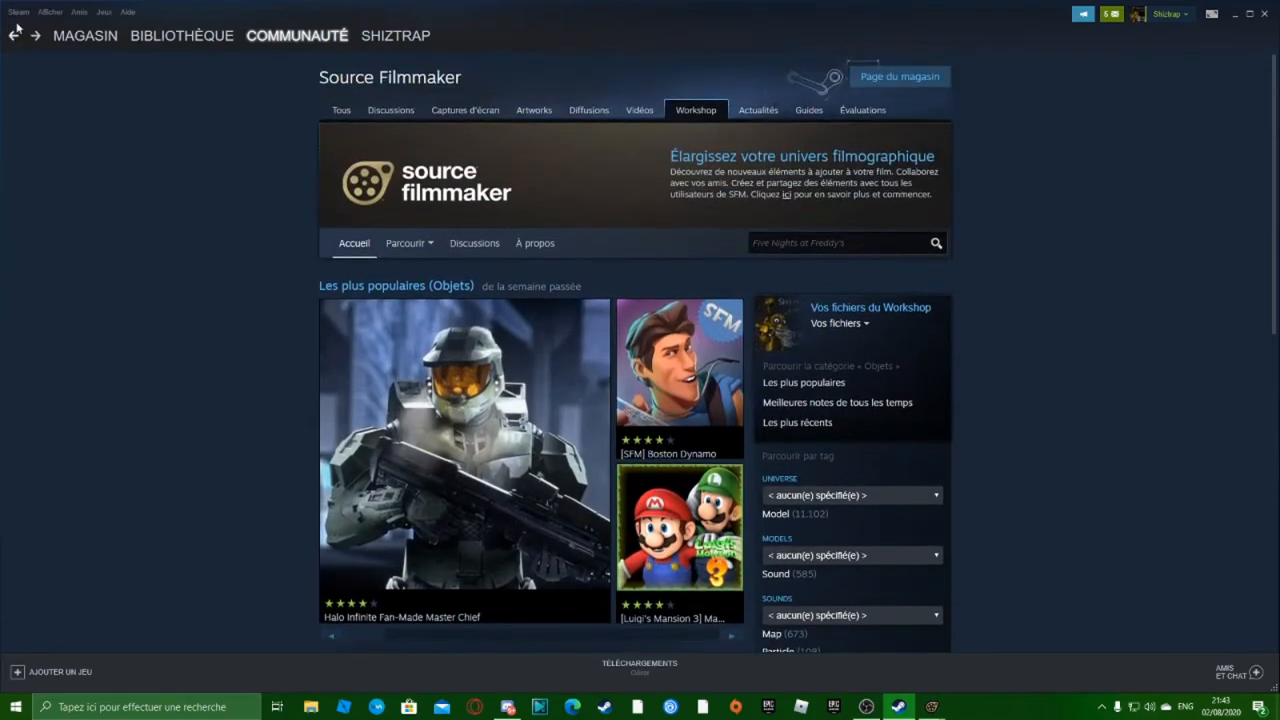
click(11, 35)
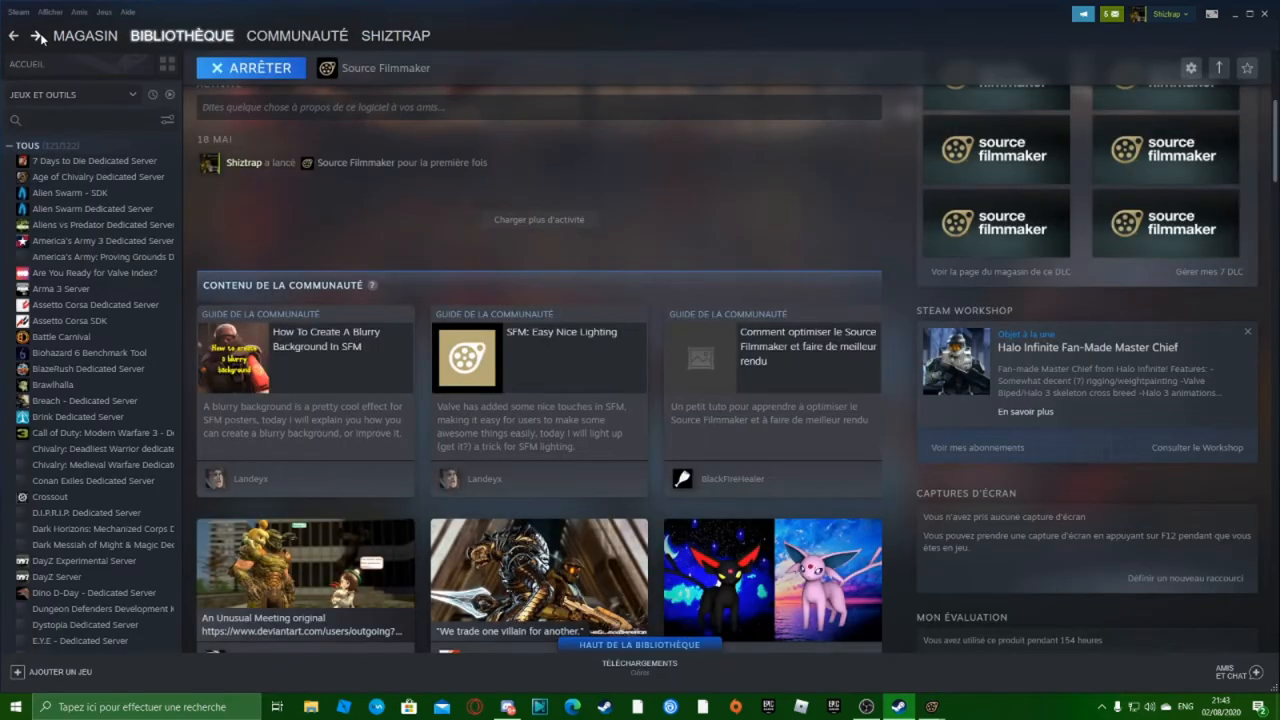
click(40, 37)
click(40, 37)
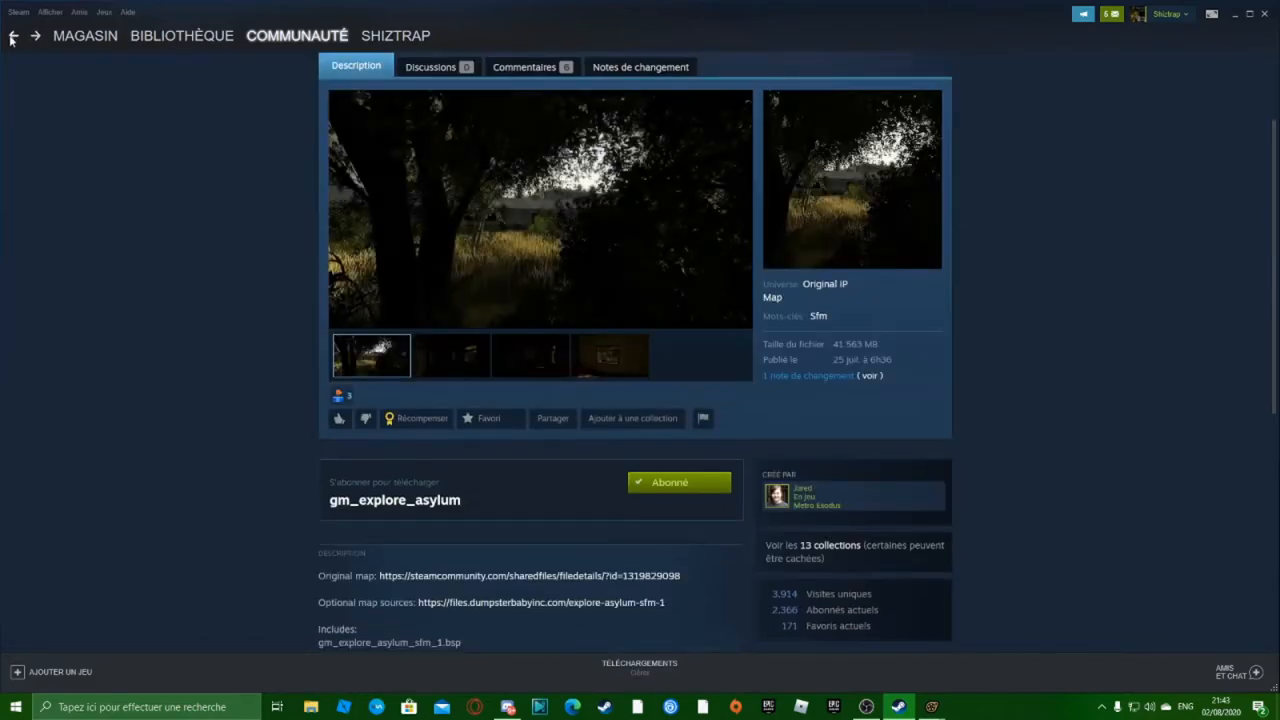
click(11, 36)
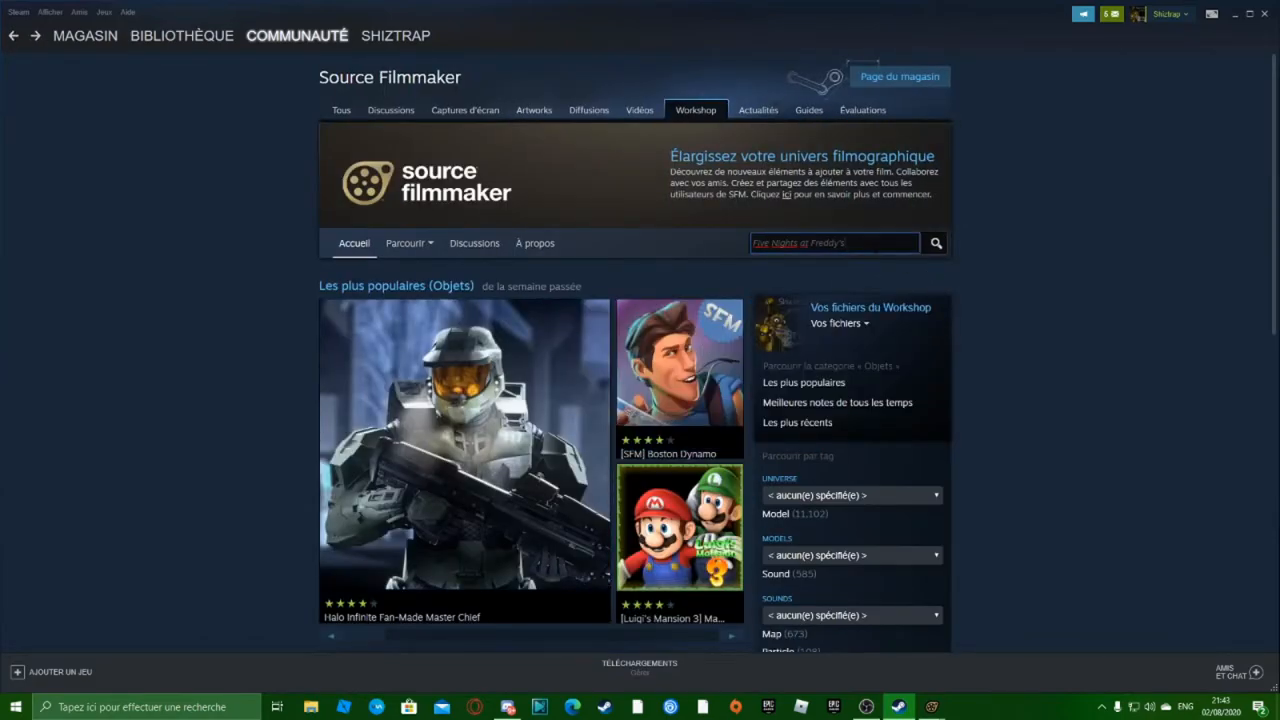
drag(875, 243, 641, 238)
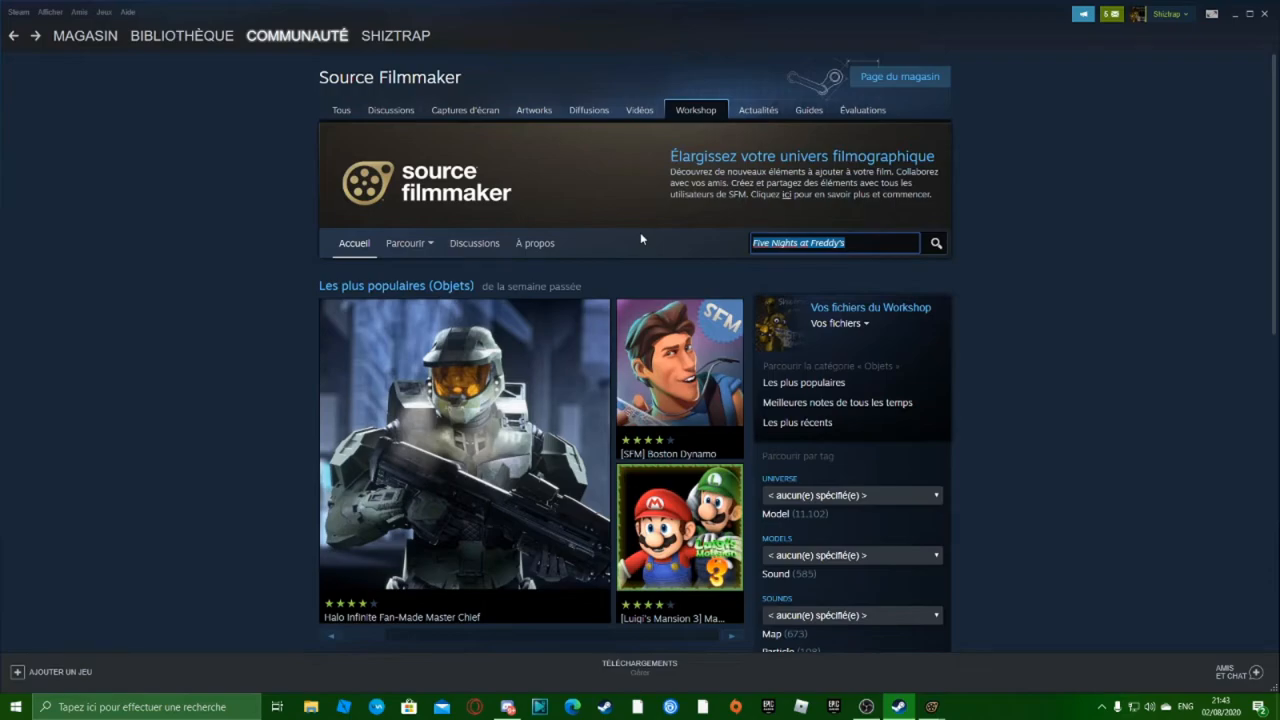
key(BackSpace)
mouse_move(694, 322)
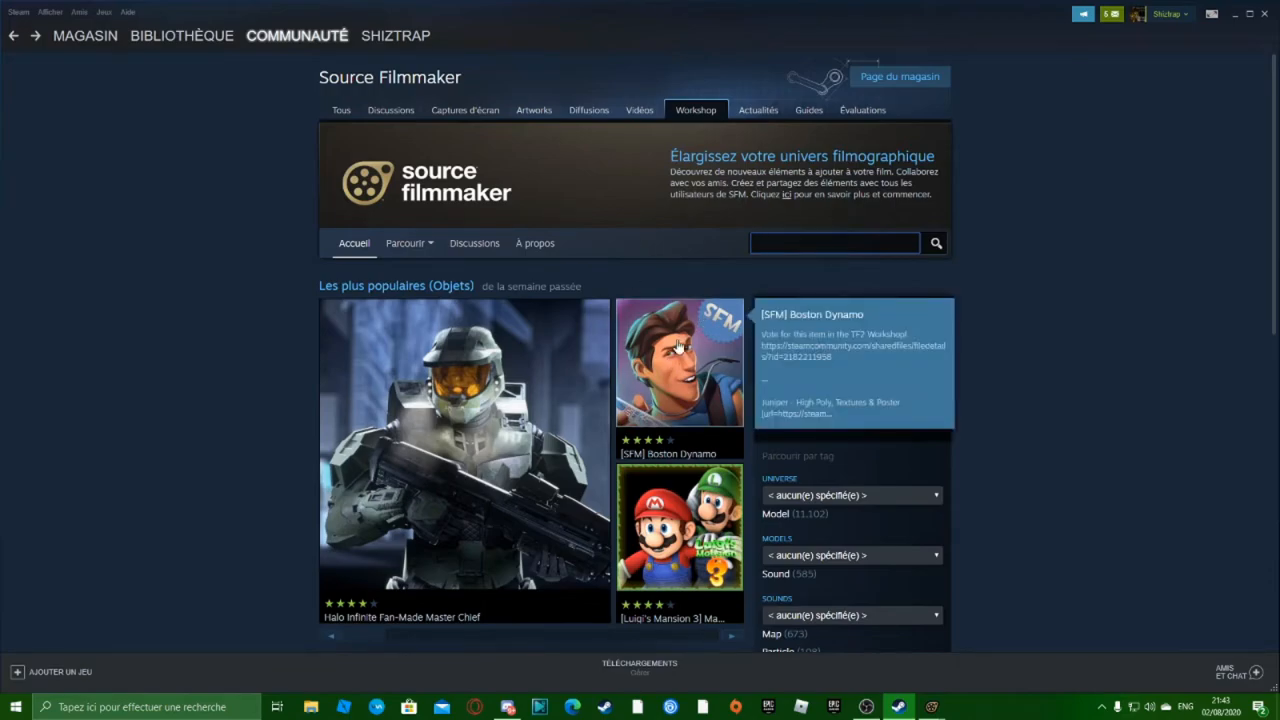
Return to Source Filmmaker's model selection, look through the workshop model folders and cancel without choosing a model
click(931, 706)
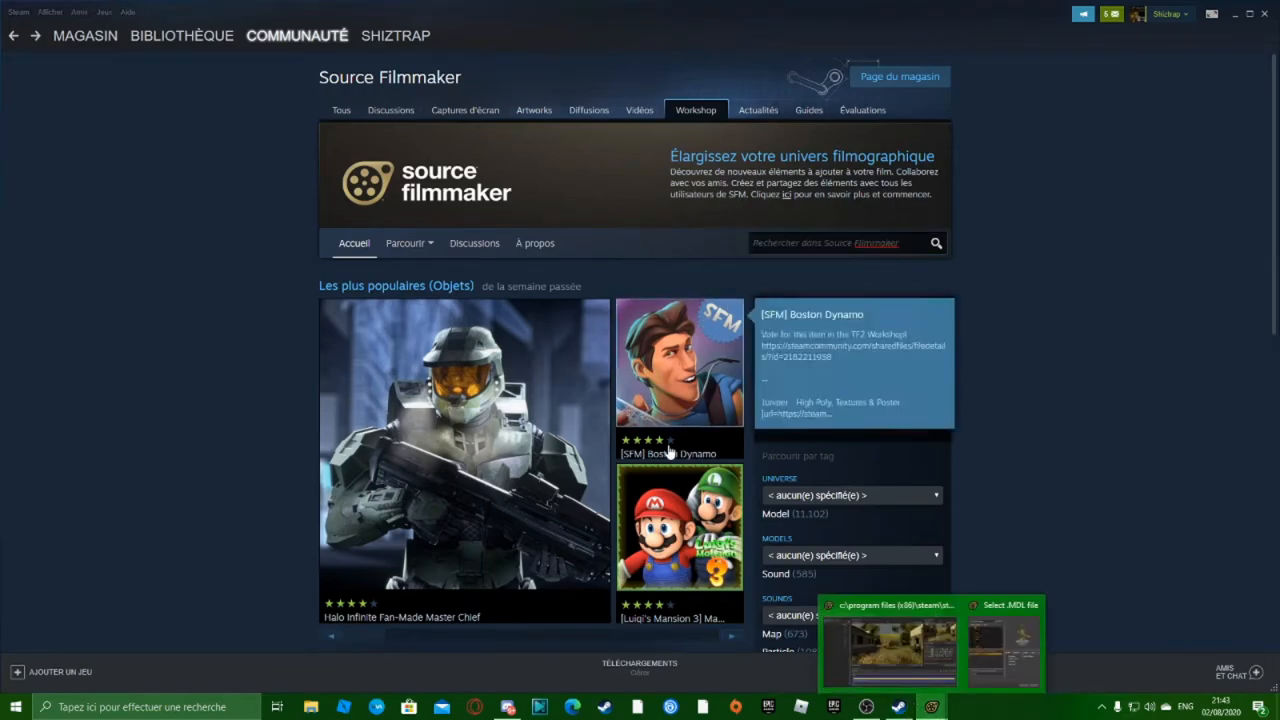
click(995, 674)
scroll(311, 167, down, 5)
scroll(311, 167, up, 3)
click(305, 171)
click(302, 189)
scroll(301, 190, down, 2)
scroll(301, 190, down, 2)
click(302, 190)
click(308, 153)
scroll(315, 167, down, 8)
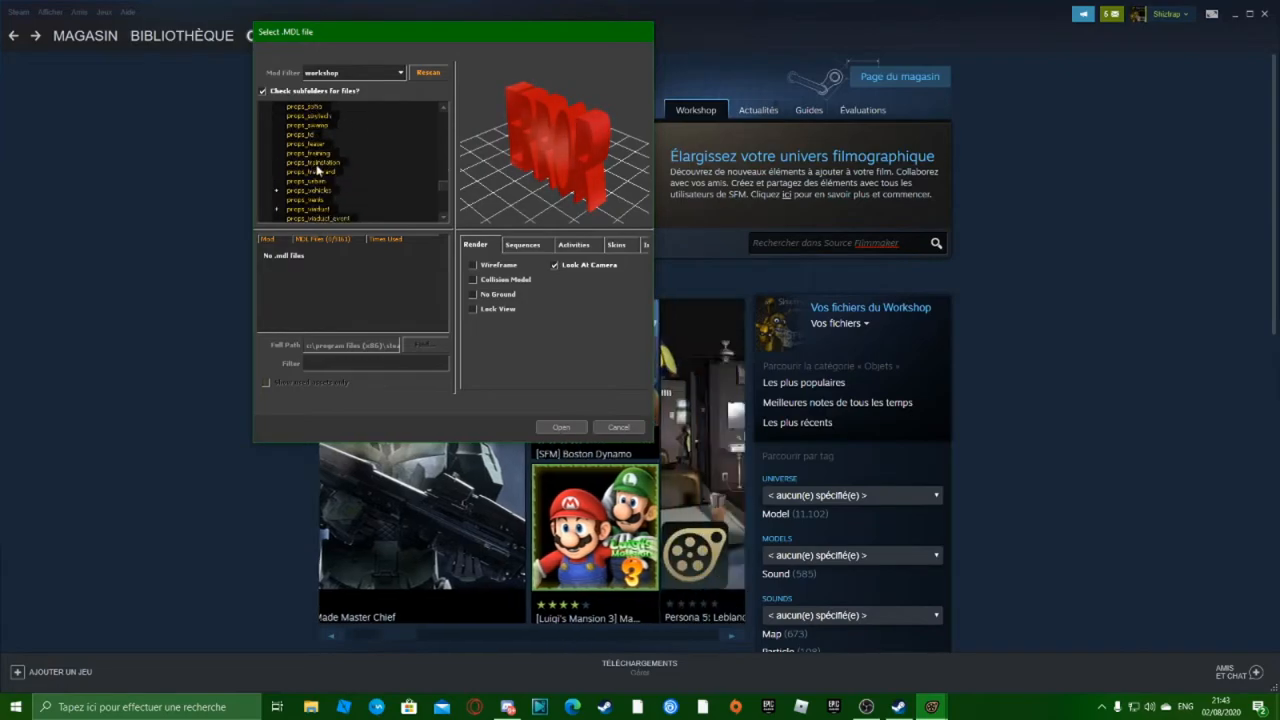
click(615, 427)
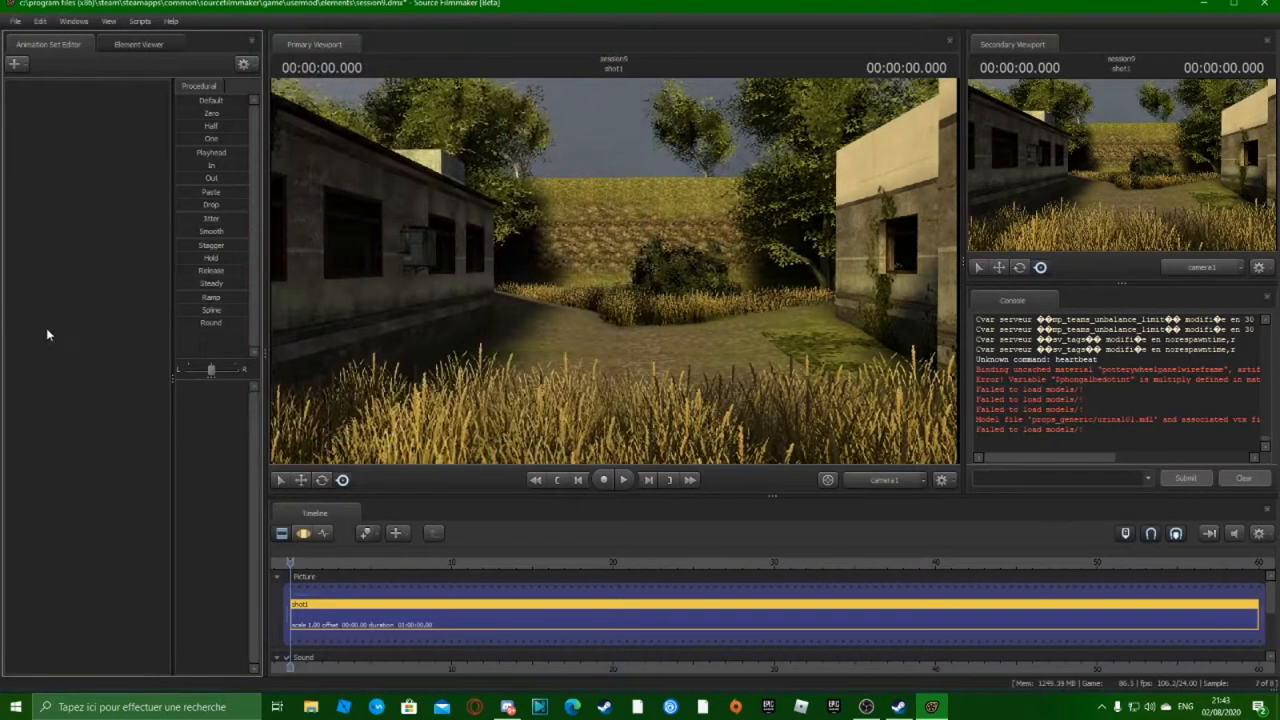
Switch to Steam and search the Source Filmmaker Workshop for "Springtrap", correcting the misspelled search term
click(898, 707)
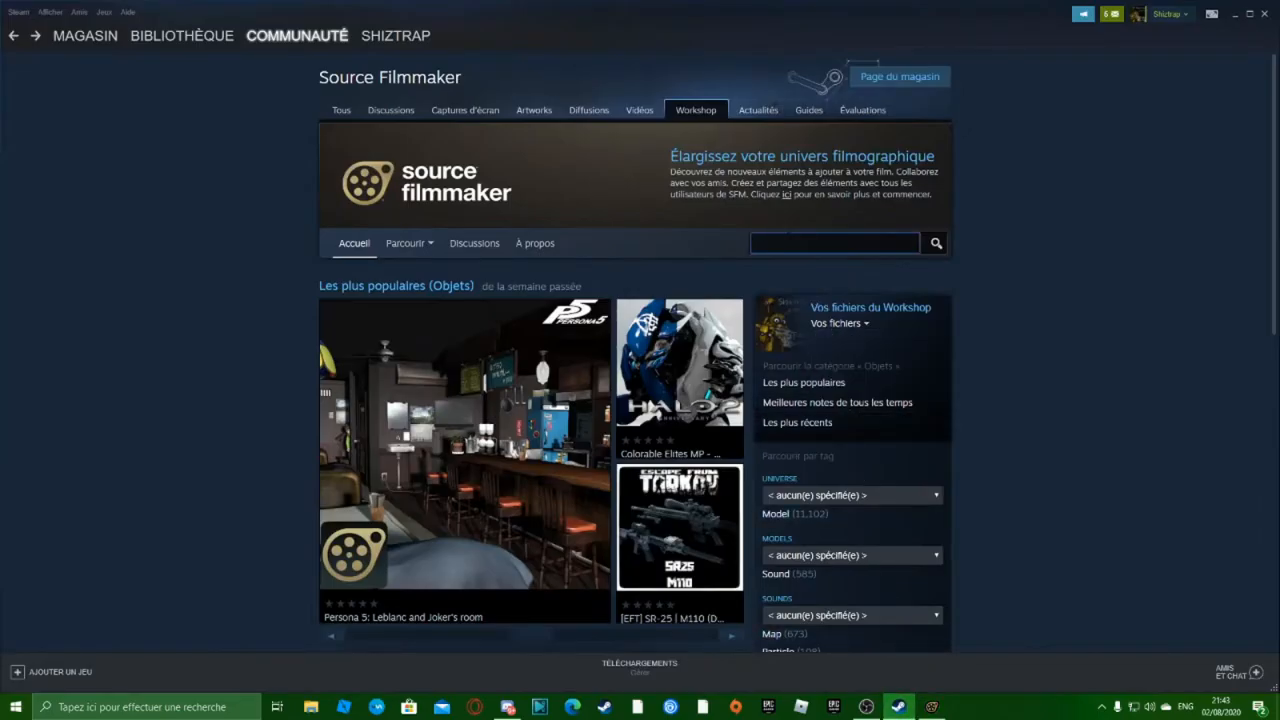
click(788, 240)
text(Sprin)
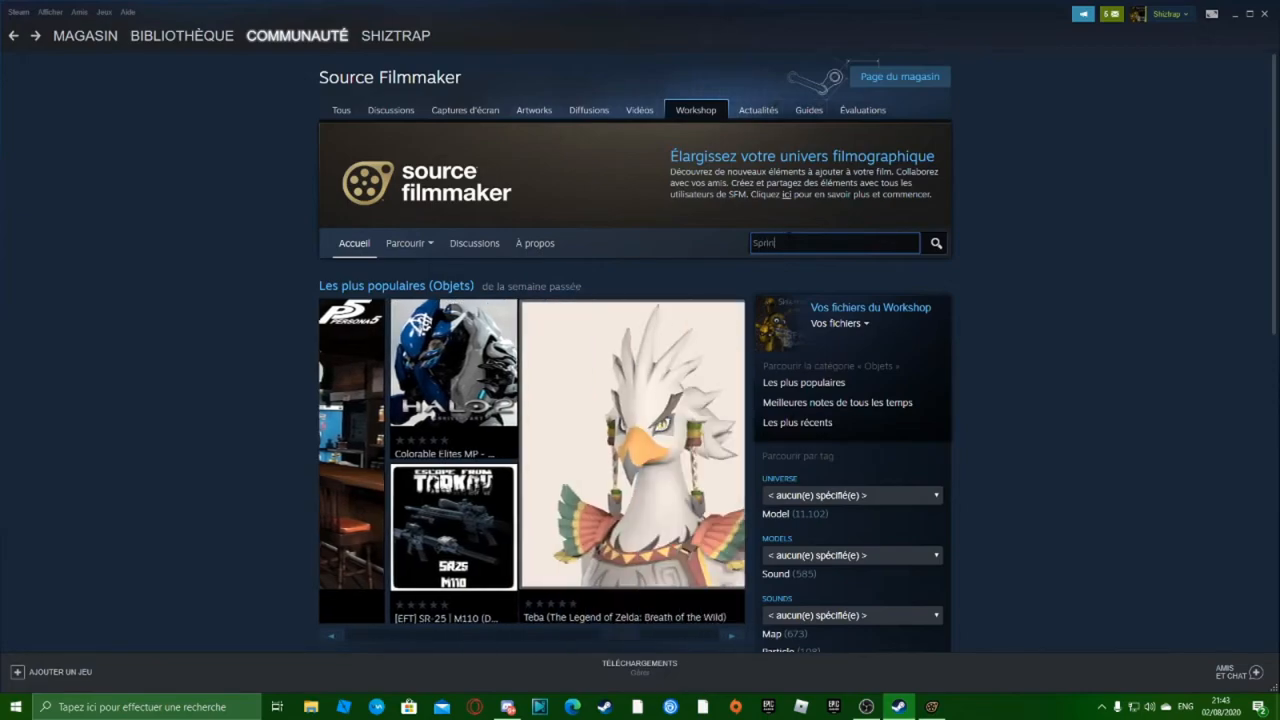
text(gtrap)
key(Return)
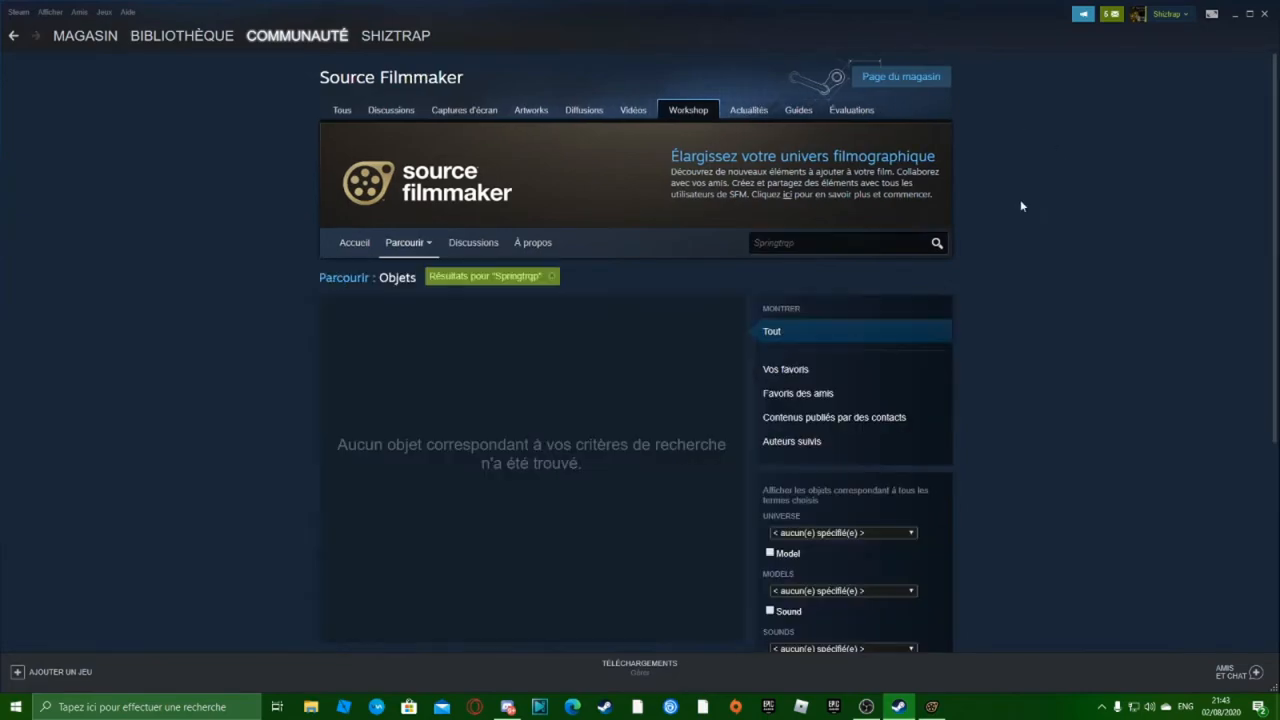
click(794, 243)
key(Return)
Find and open the "Springtrap VR -Official Release" item and look up the included model's file path in its description
scroll(422, 422, down, 5)
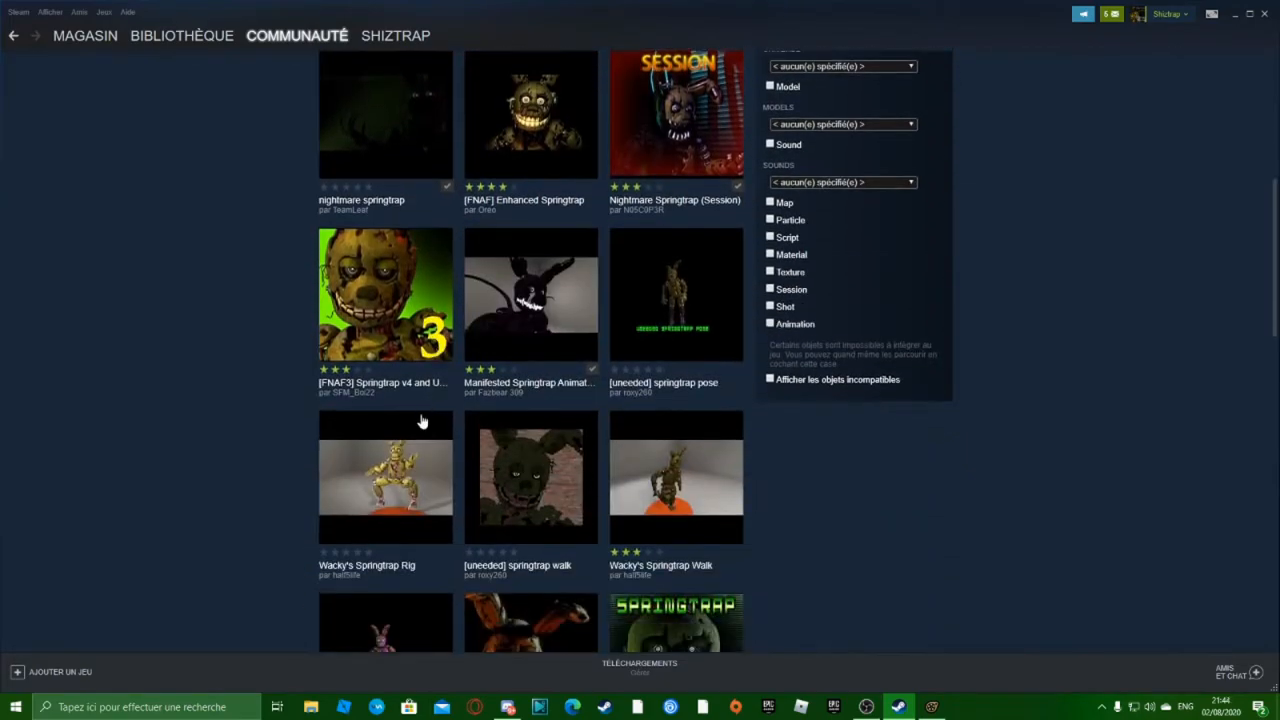
scroll(422, 422, down, 3)
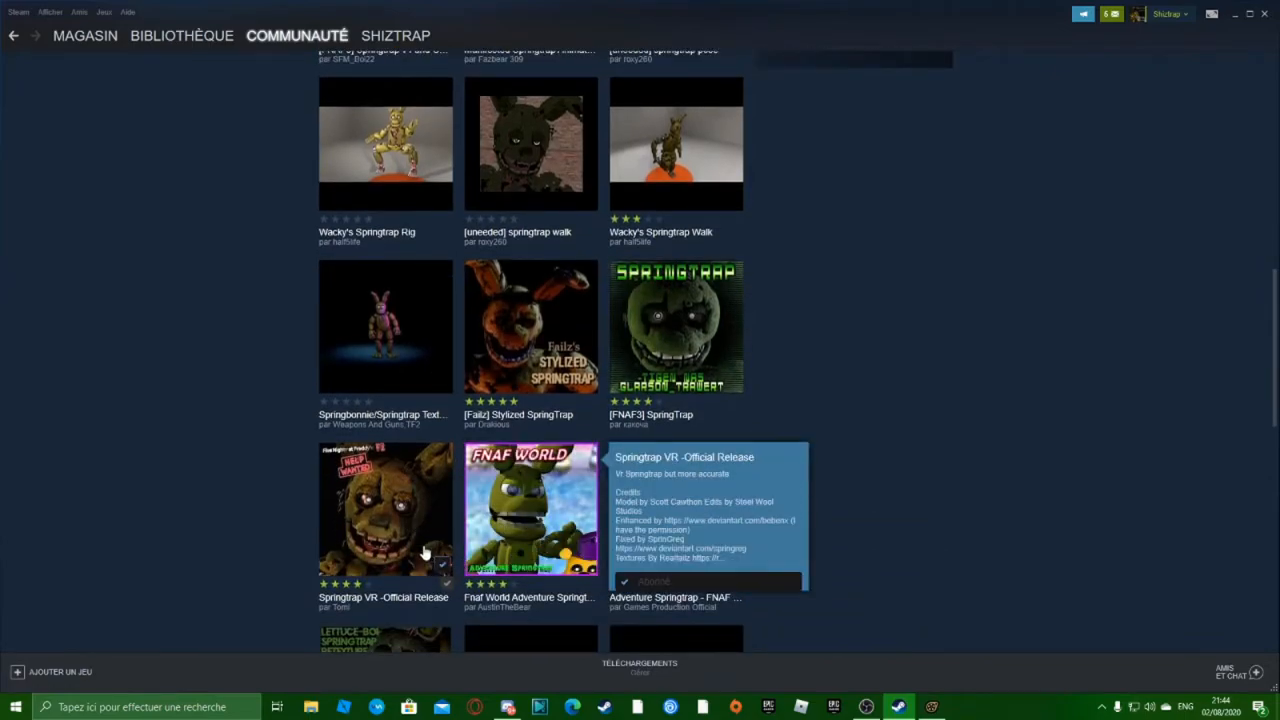
click(371, 483)
scroll(371, 483, down, 5)
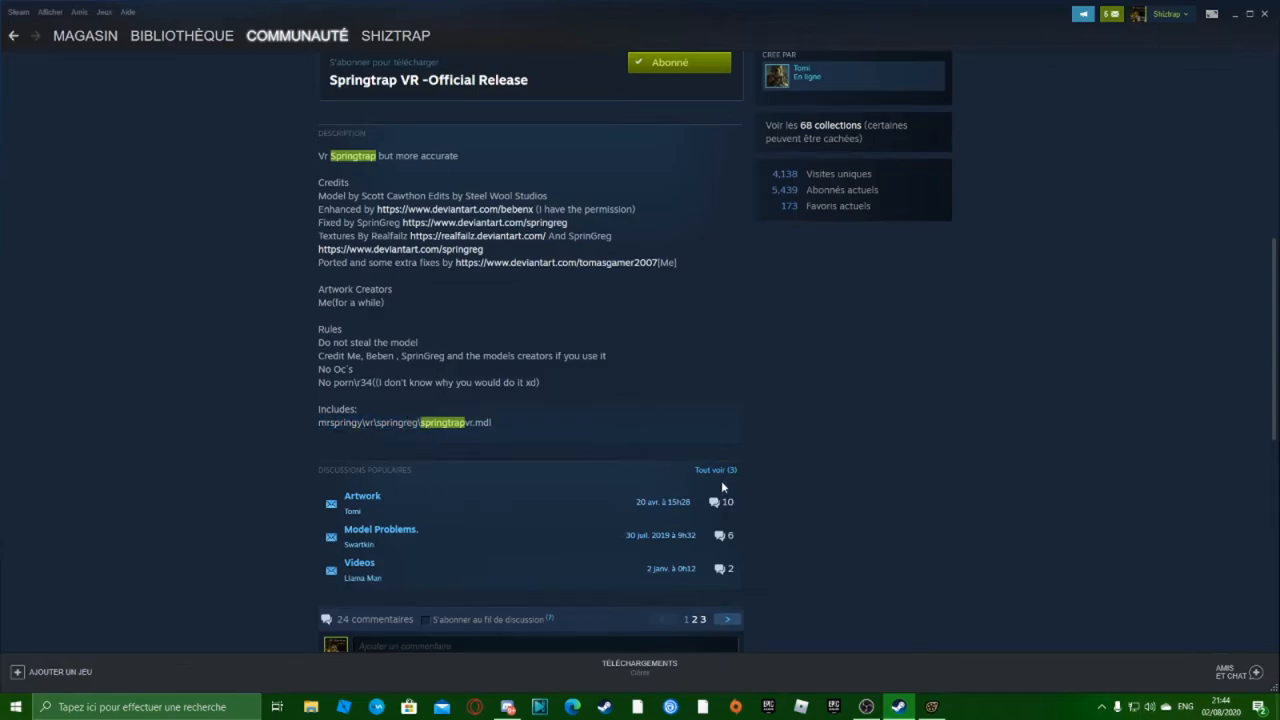
Switch to Source Filmmaker, open the model selection for a new animation set, and browse the workshop model folders
click(940, 708)
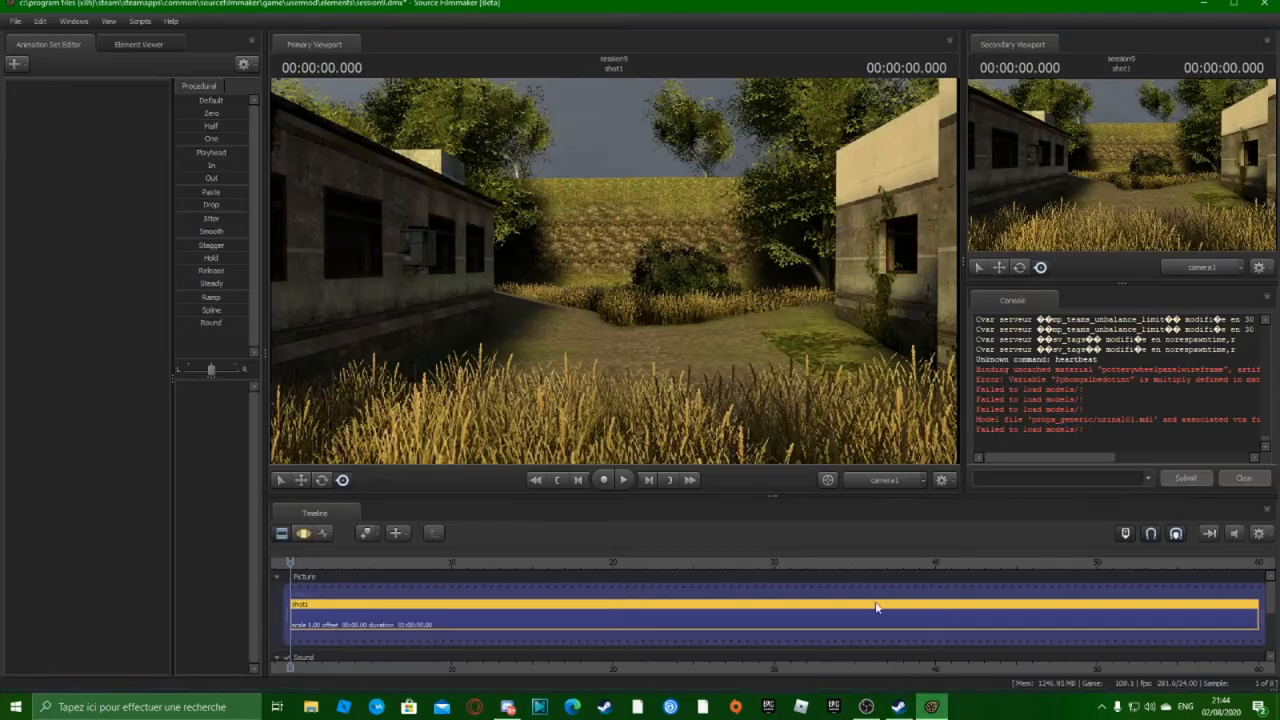
right_click(124, 210)
click(134, 227)
scroll(394, 166, down, 10)
scroll(318, 160, up, 10)
scroll(316, 154, down, 3)
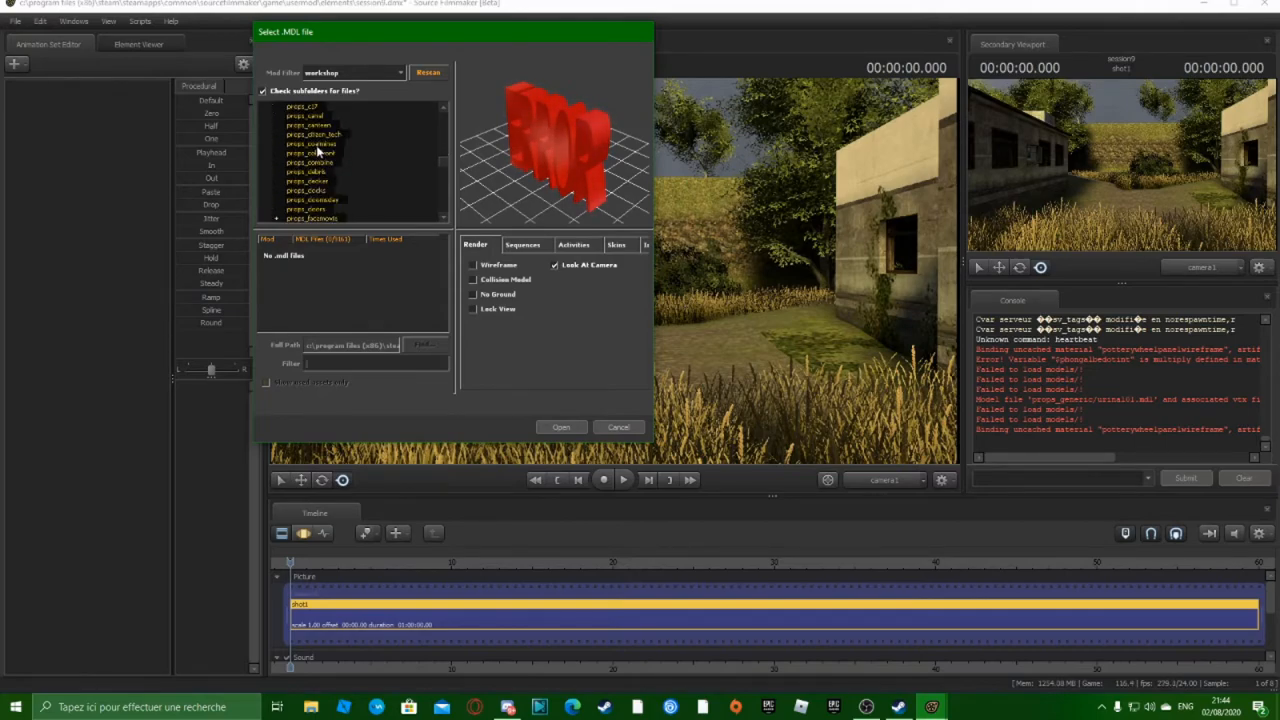
scroll(400, 147, down, 10)
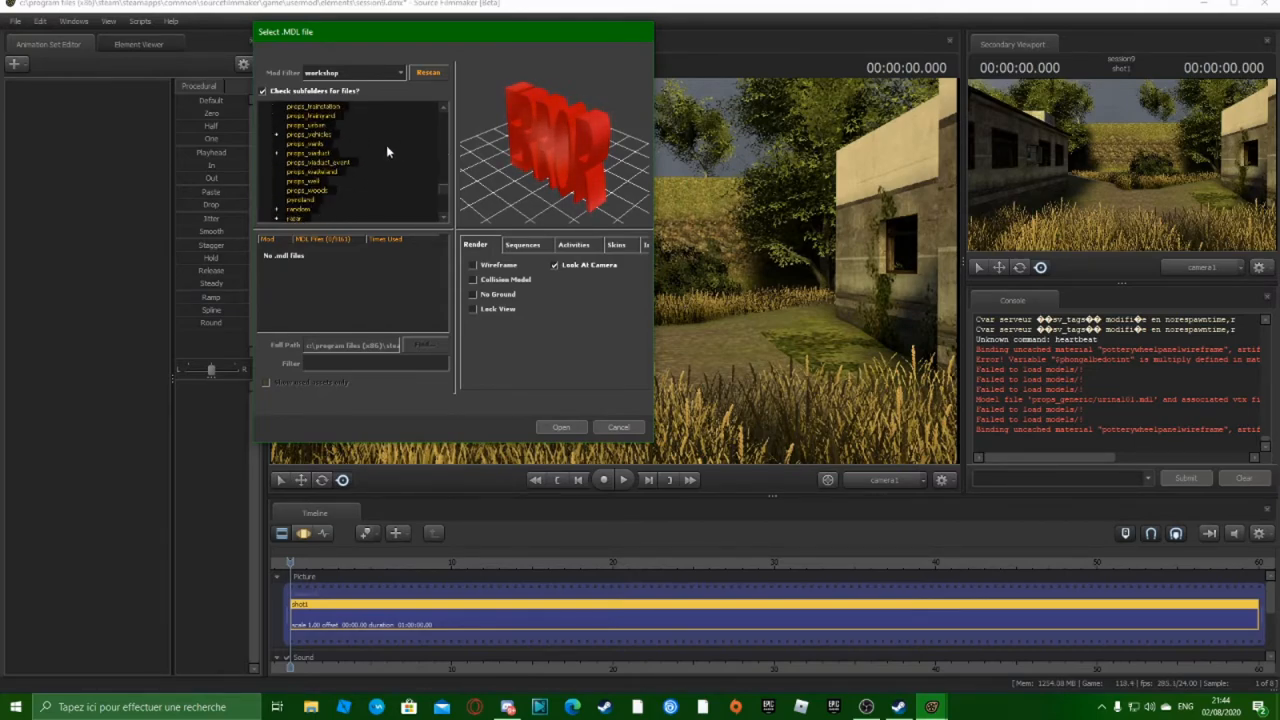
scroll(330, 160, down, 3)
Preview models in the workshop's saintblue and weapons folders
click(312, 163)
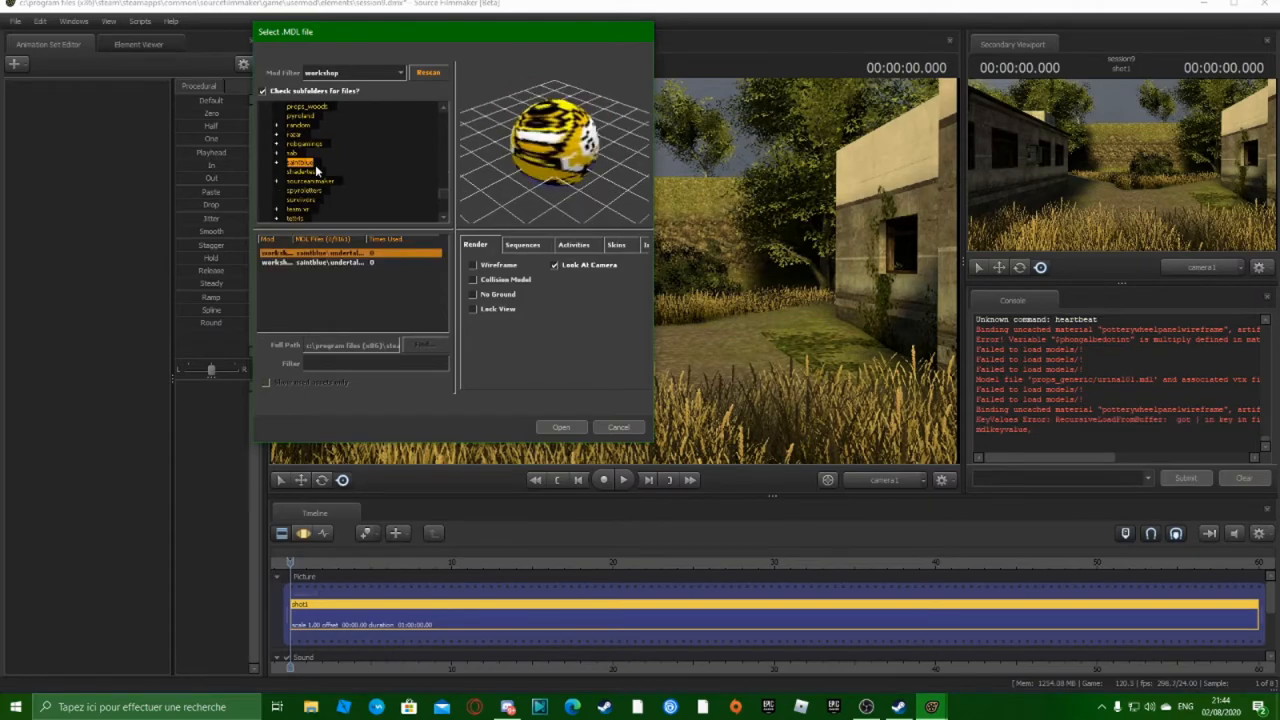
click(316, 172)
scroll(312, 185, down, 2)
click(309, 195)
Find the mrspringy folder and add its Springtrap VR model to the shot
scroll(309, 200, up, 10)
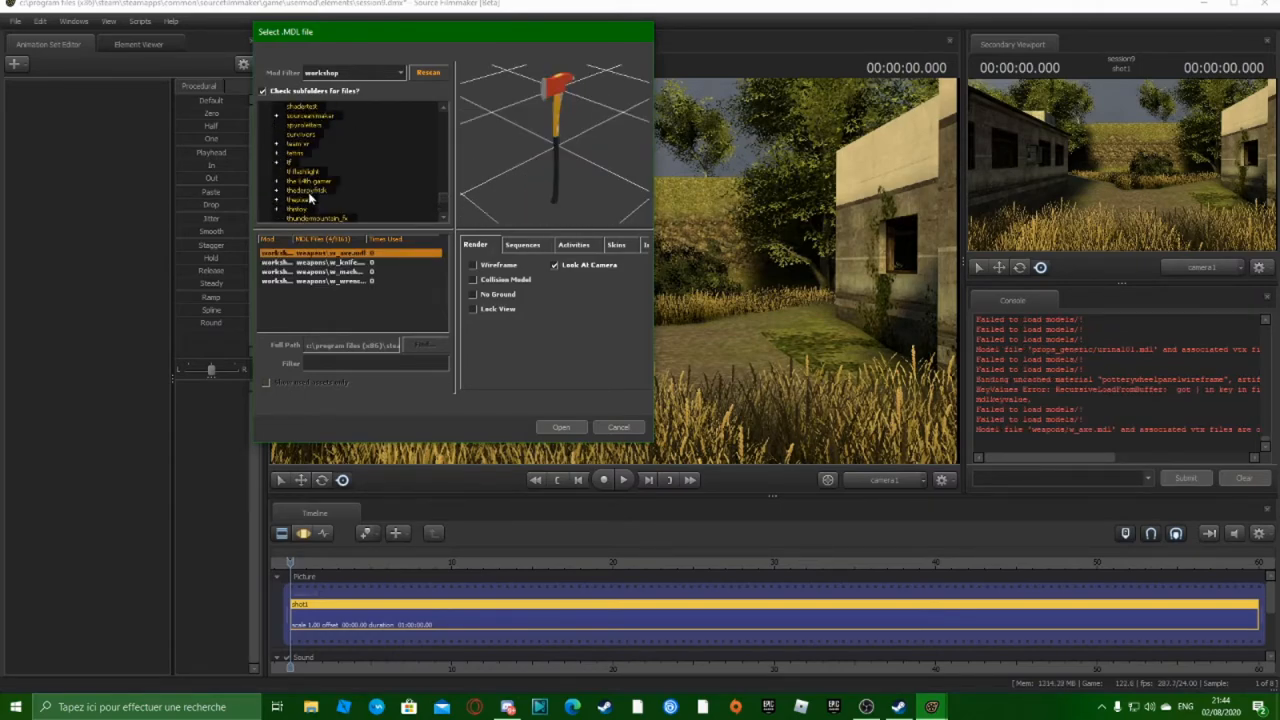
scroll(287, 200, up, 15)
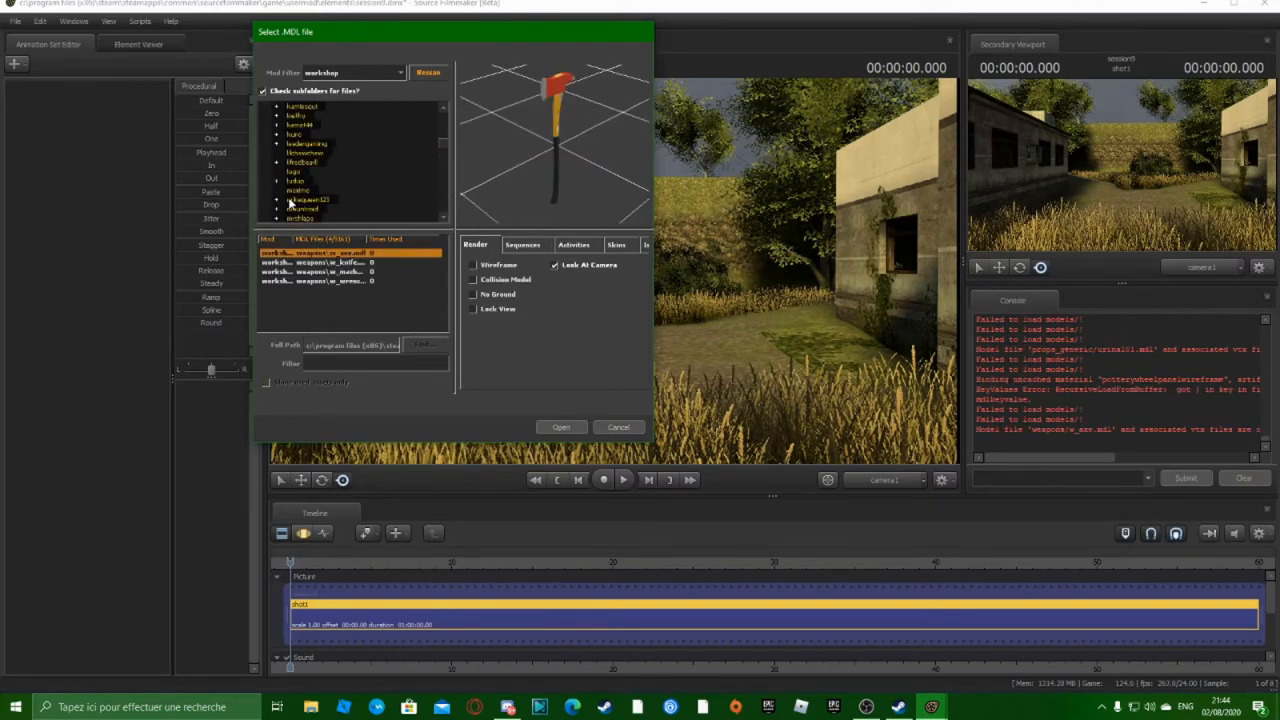
scroll(313, 138, down, 8)
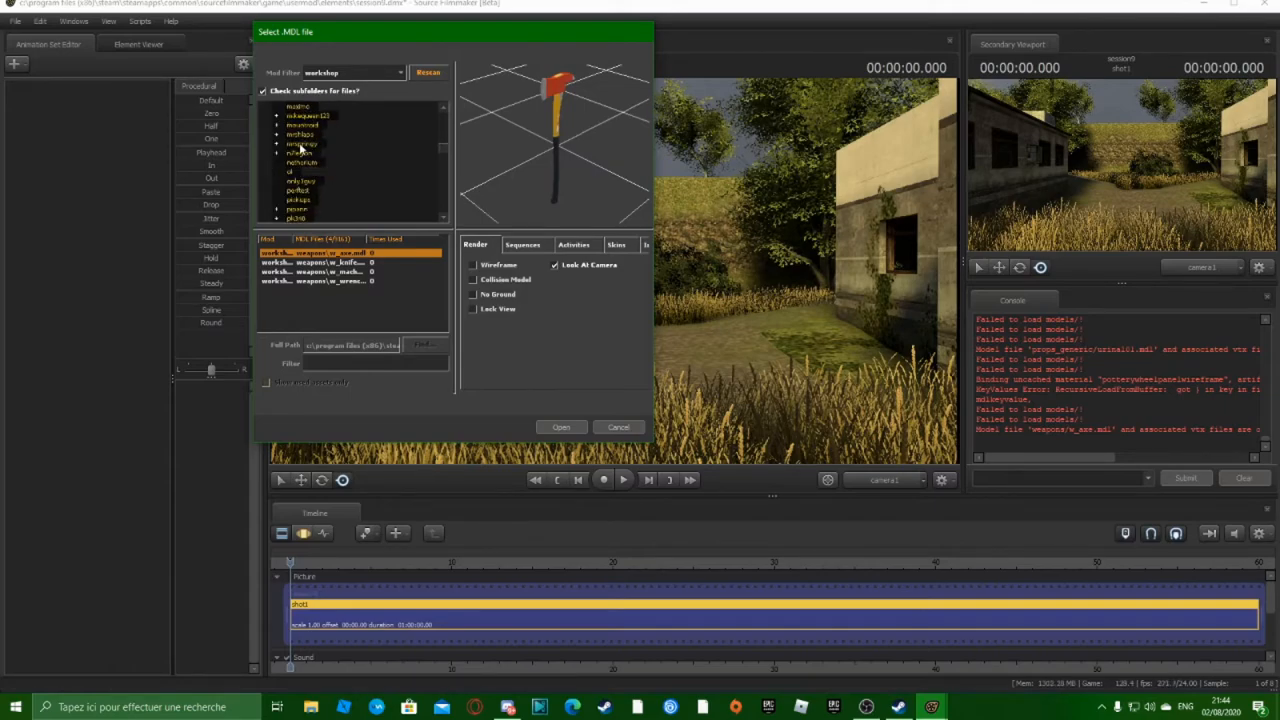
click(300, 145)
click(616, 245)
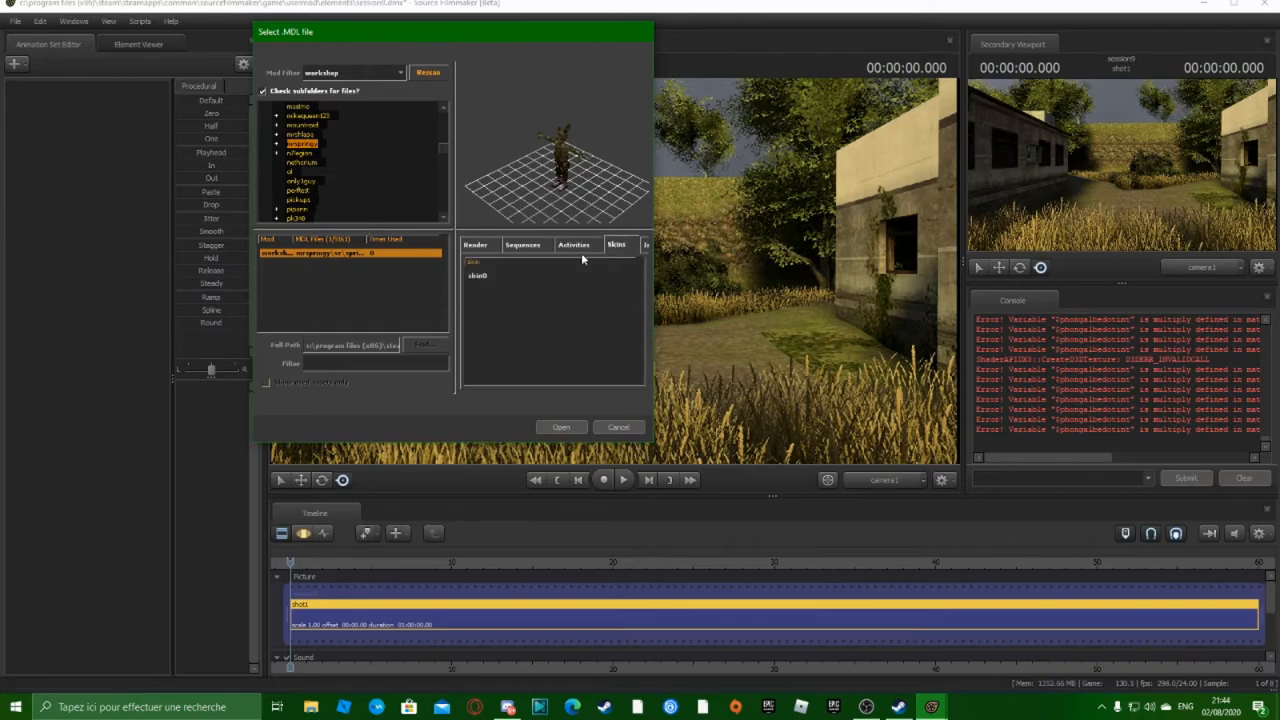
click(560, 428)
Switch the primary viewport to the Work Camera and select springtrapvr1 in the Motion Editor with the Move manipulator
right_click(498, 309)
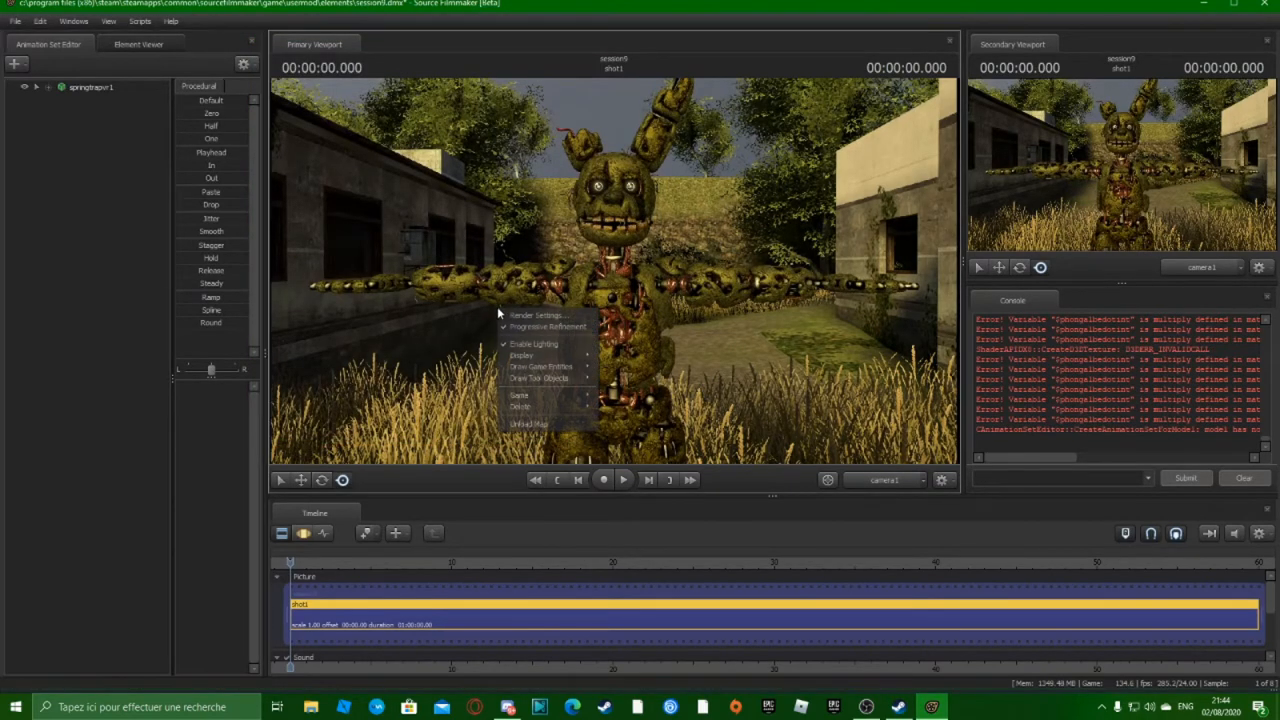
click(458, 336)
ctrl+click(900, 480)
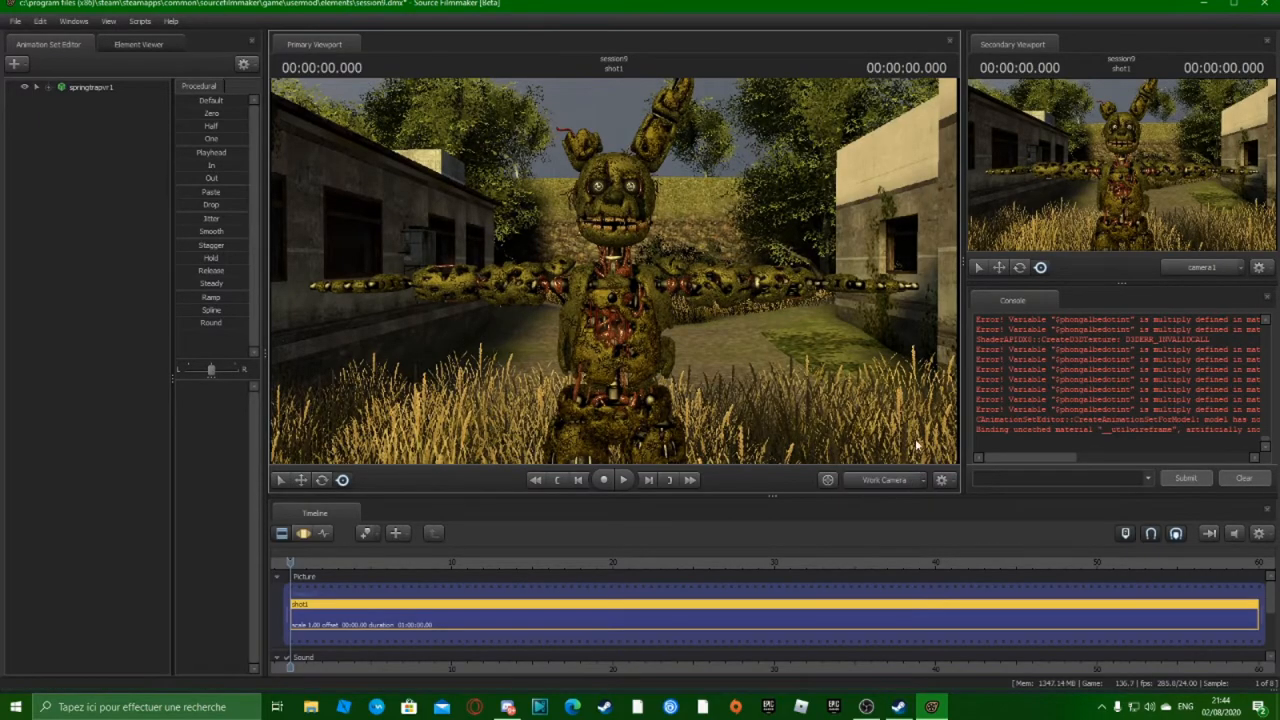
mouse_move(614, 279)
mouse_down()
mouse_move(540, 330)
mouse_move(660, 335)
mouse_move(614, 279)
mouse_up()
click(85, 88)
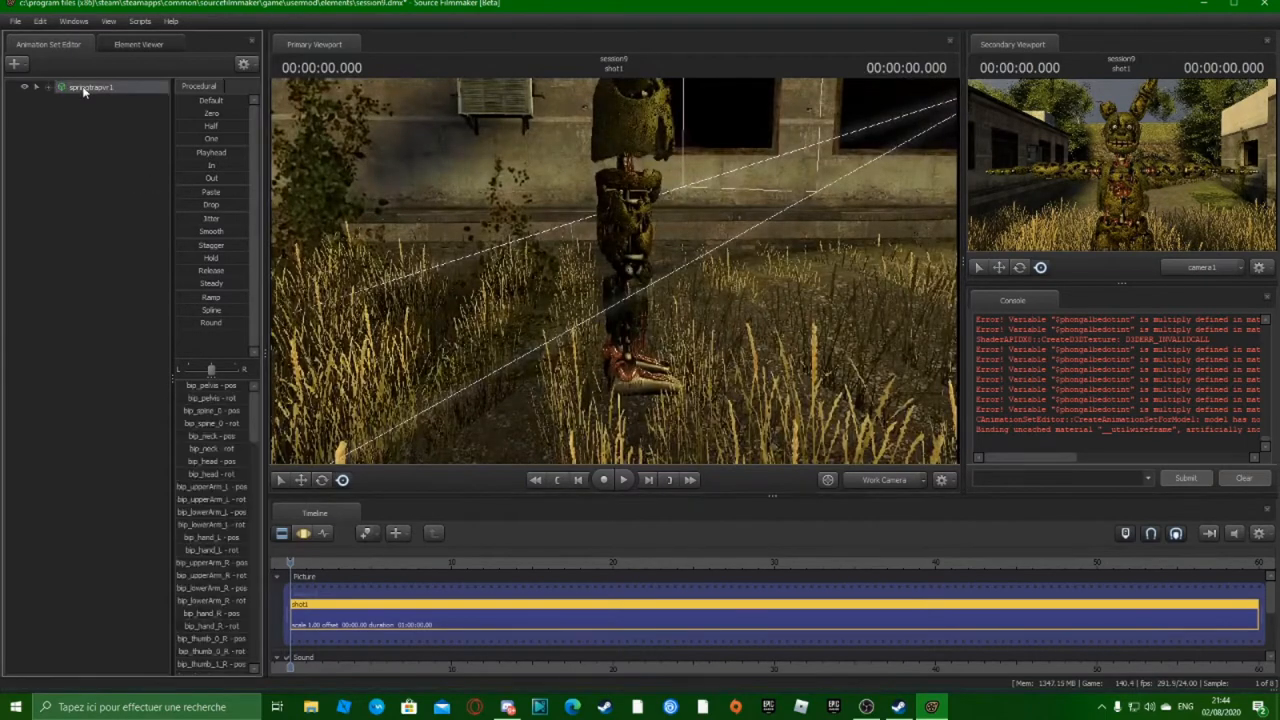
click(305, 534)
click(300, 482)
Shift the whole Springtrap model slightly and rotate it a little so that it faces the camera
drag(518, 442, 530, 520)
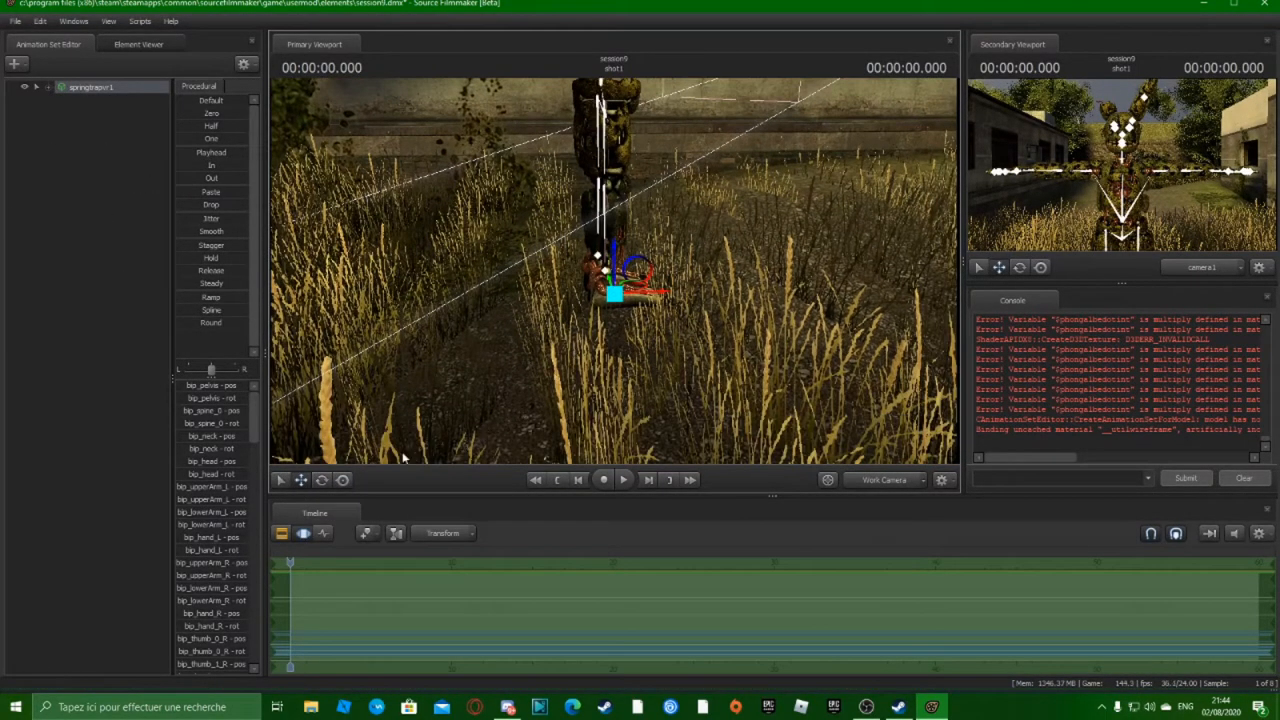
drag(600, 312, 294, 283)
key(s)
key(w)
key(s)
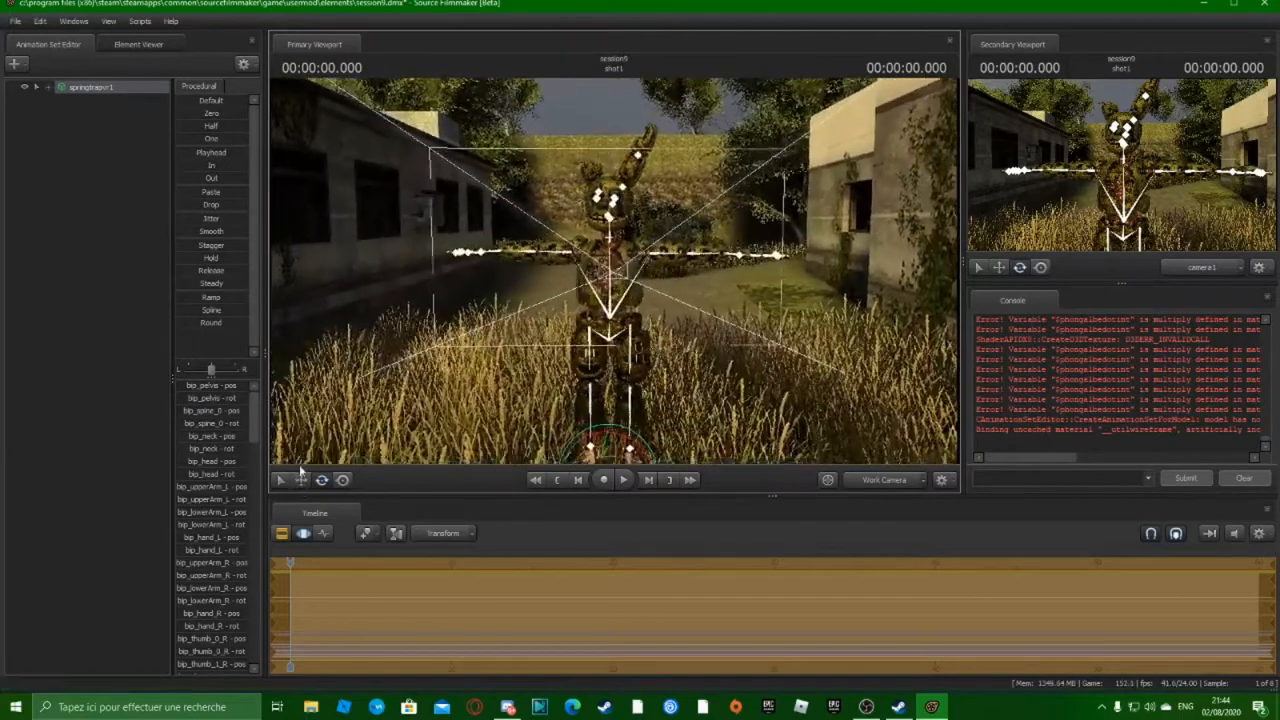
drag(576, 191, 604, 291)
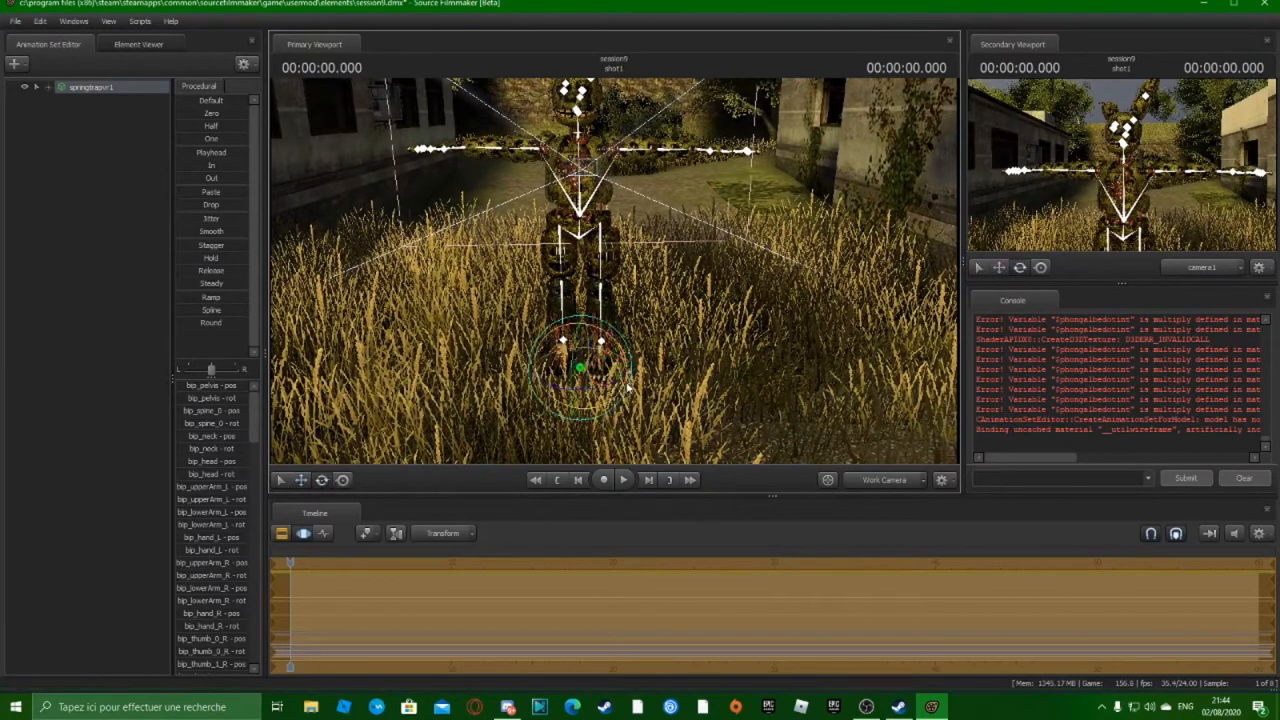
drag(605, 392, 614, 390)
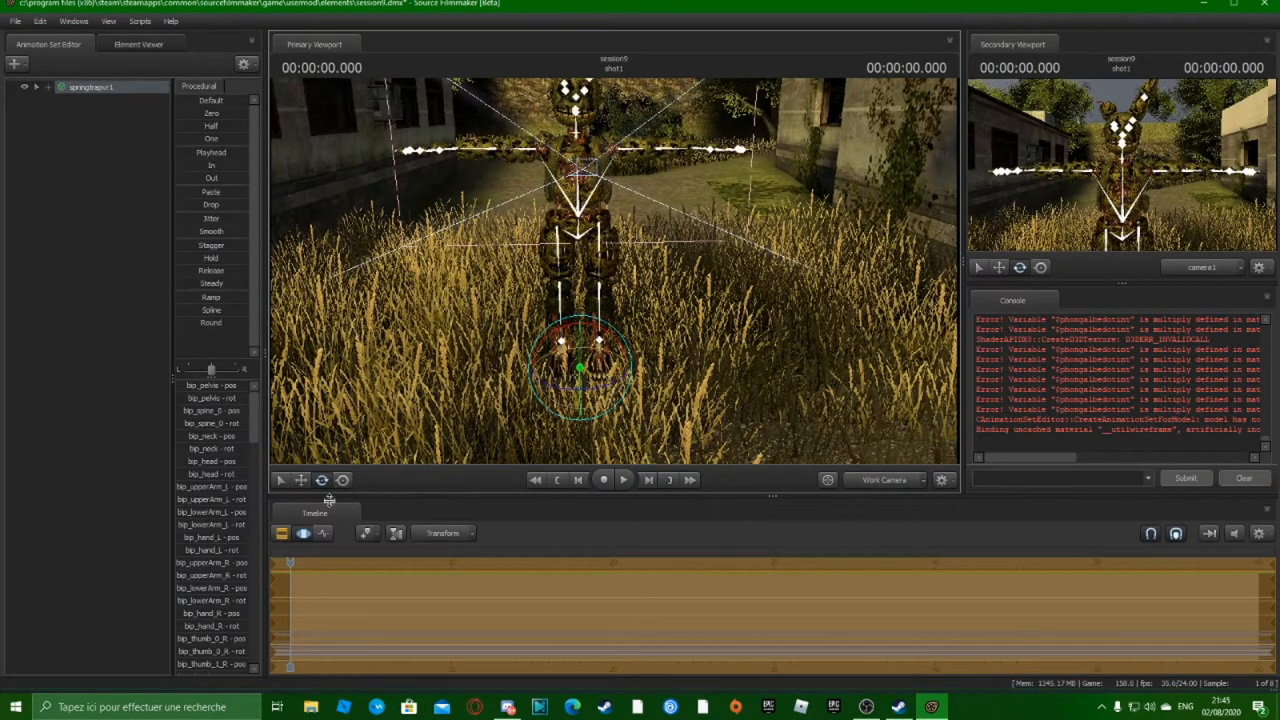
Lower the whole Springtrap model toward the ground, using a close view of its feet
drag(614, 271, 600, 360)
key(w)
key(s)
drag(645, 208, 605, 455)
key(d)
key(w)
drag(614, 271, 440, 300)
drag(582, 292, 382, 268)
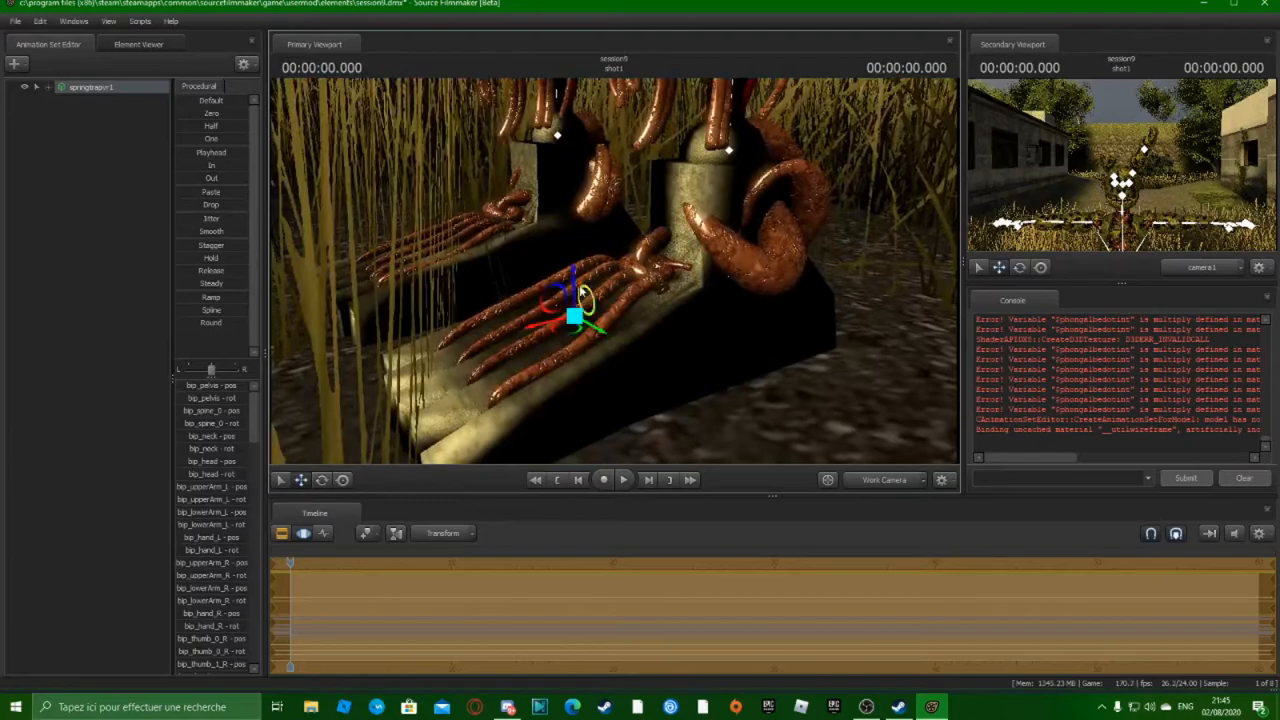
Move Springtrap farther back from camera1 and adjust its placement so its feet rest on the ground
drag(573, 291, 731, 238)
key(s)
key(a)
drag(600, 309, 806, 225)
drag(755, 332, 820, 260)
key(w)
drag(643, 208, 647, 330)
drag(627, 379, 428, 365)
key(w)
key(s)
drag(1100, 180, 1102, 180)
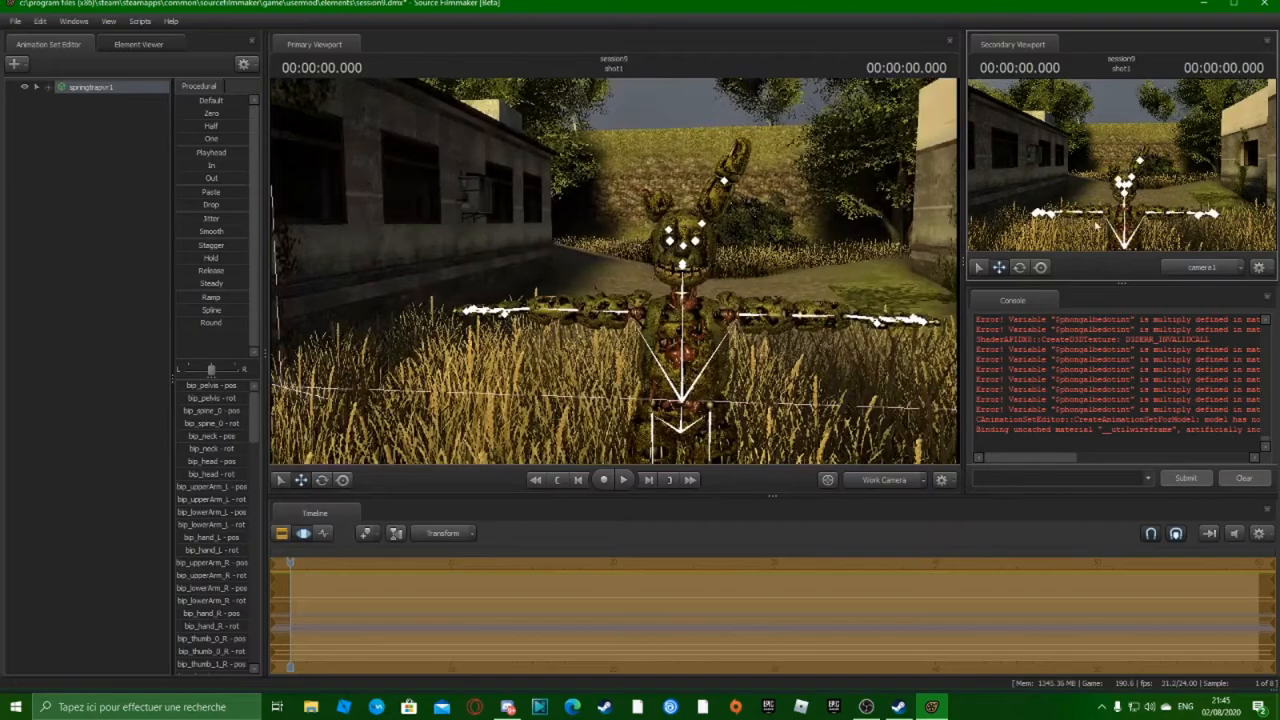
Switch the primary viewport to camera1 and reframe it closer on Springtrap's upper body
click(902, 486)
drag(716, 344, 616, 276)
key(w)
key(s)
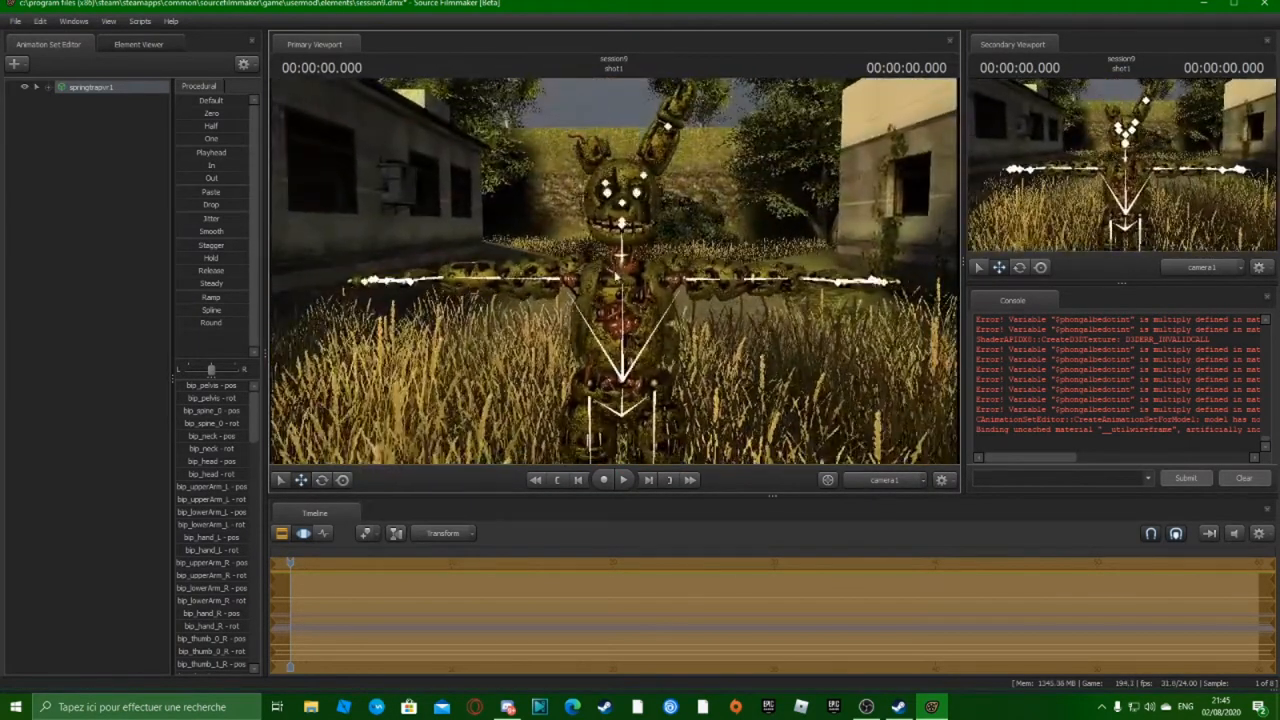
Return the primary viewport to the Work Camera and view Springtrap from behind camera1
click(901, 482)
drag(700, 350, 616, 277)
key(s)
key(w)
key(d)
Look through the springtrapvr1 control groups and the bones in its Body group
click(62, 88)
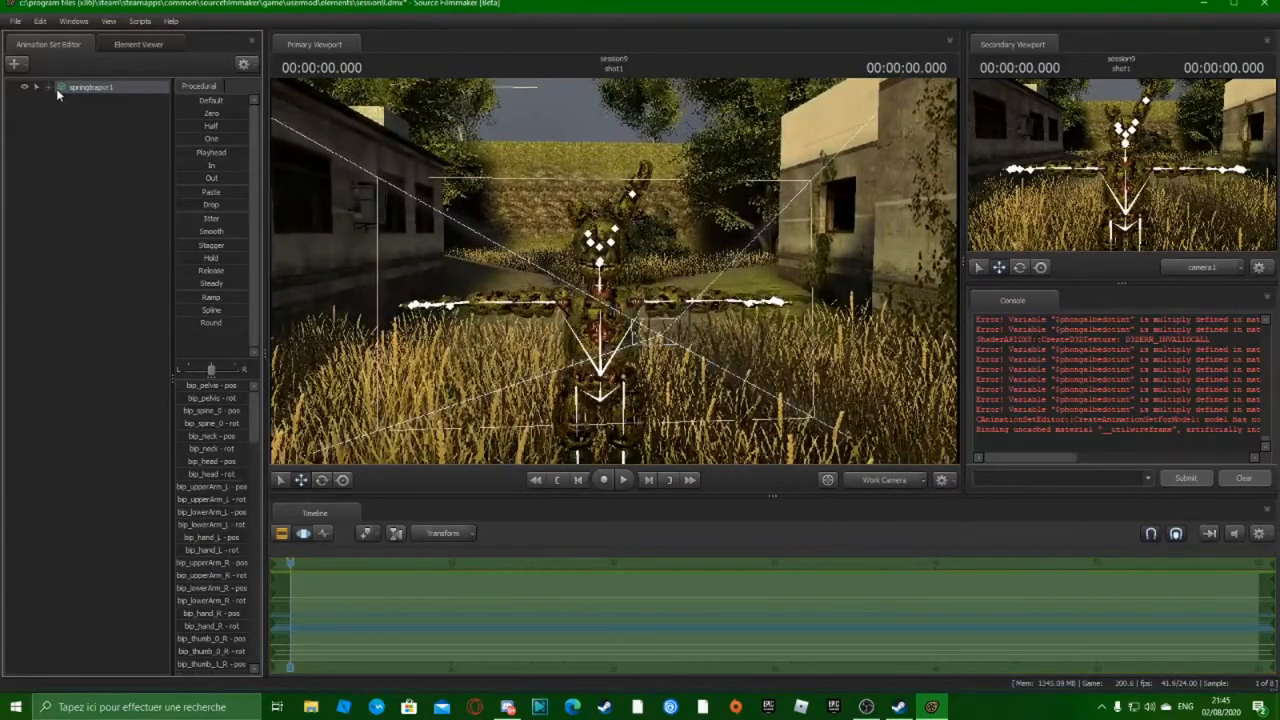
click(49, 87)
click(62, 101)
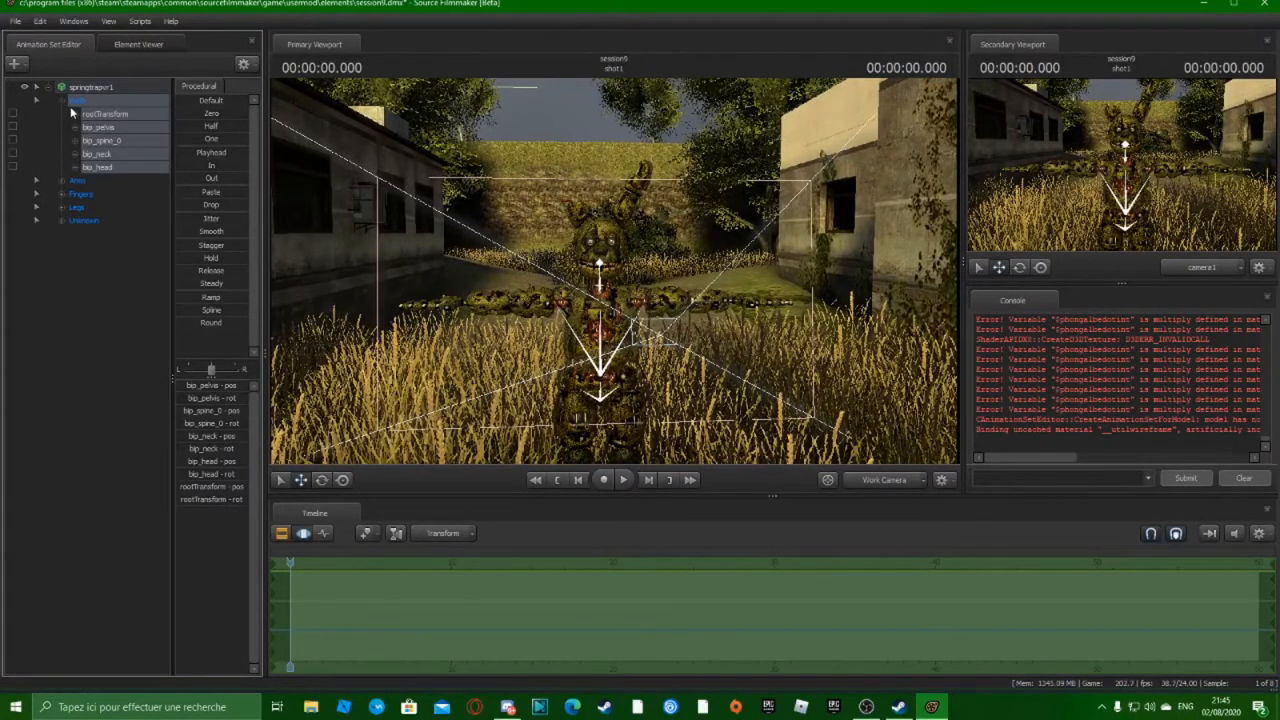
click(52, 90)
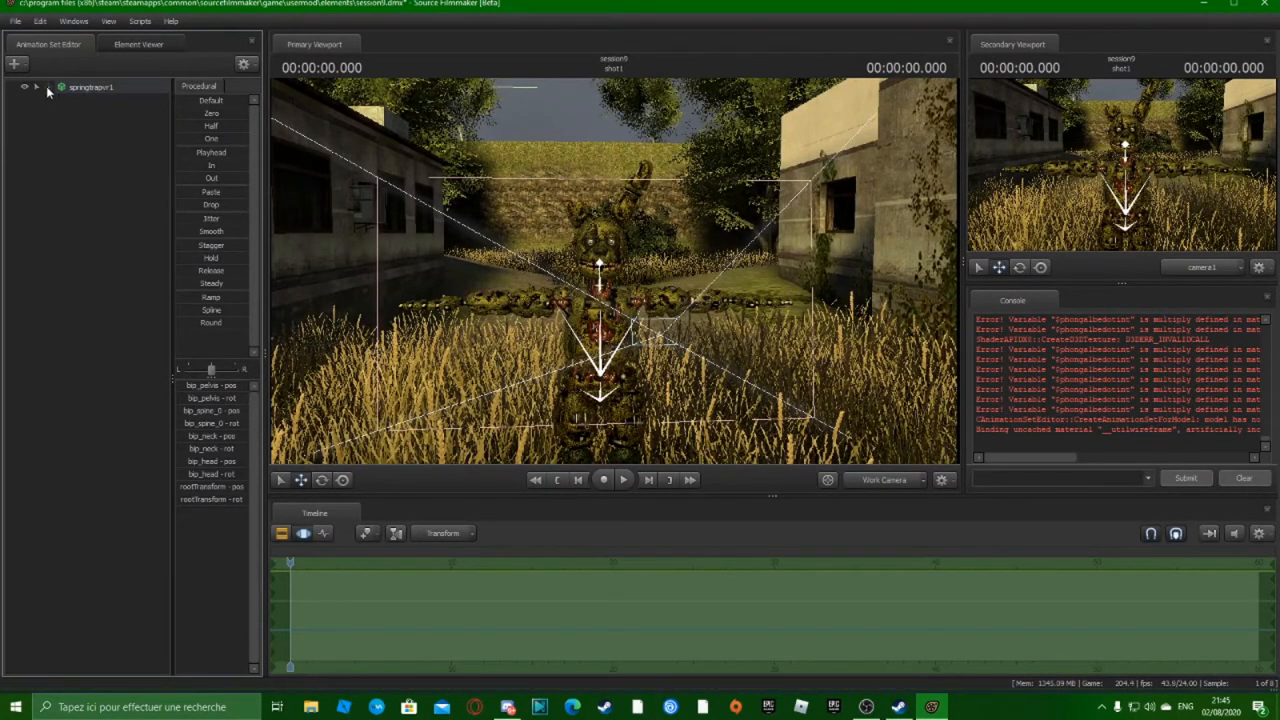
click(66, 88)
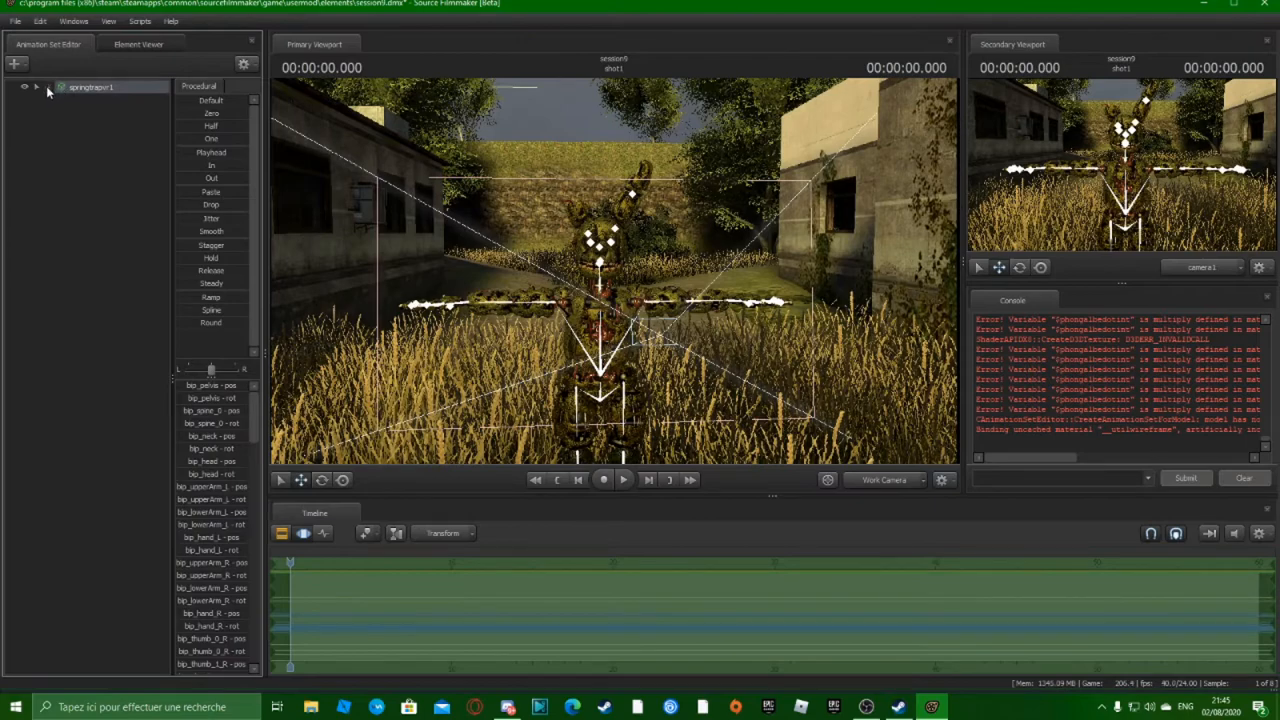
Select rootTransform in Springtrap's Body group and add a scale control to it
click(46, 86)
click(88, 104)
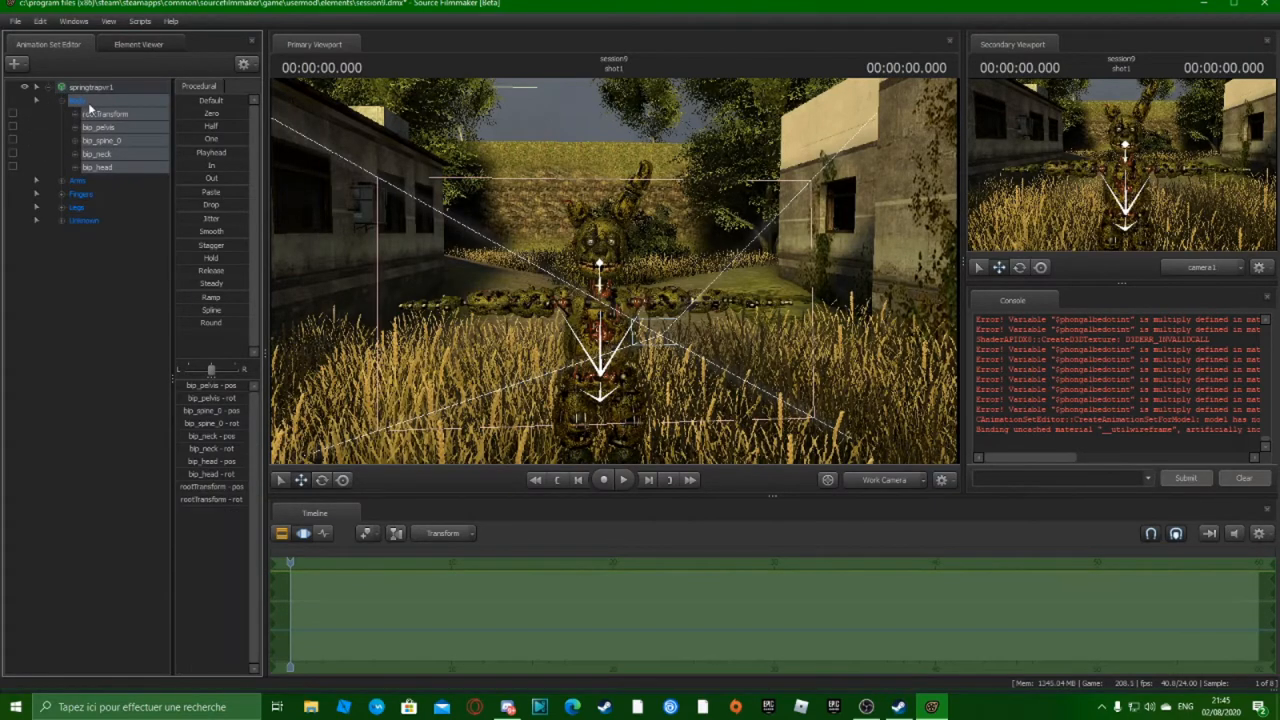
click(61, 102)
click(61, 102)
click(105, 114)
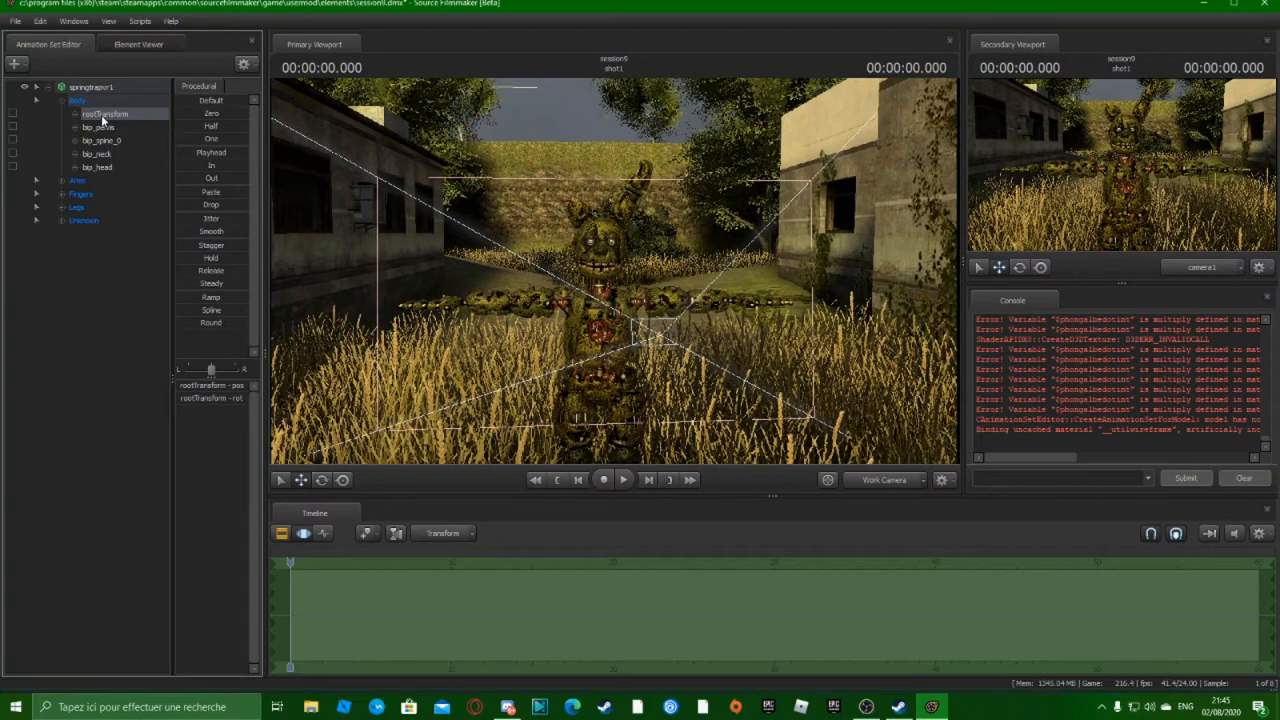
right_click(103, 119)
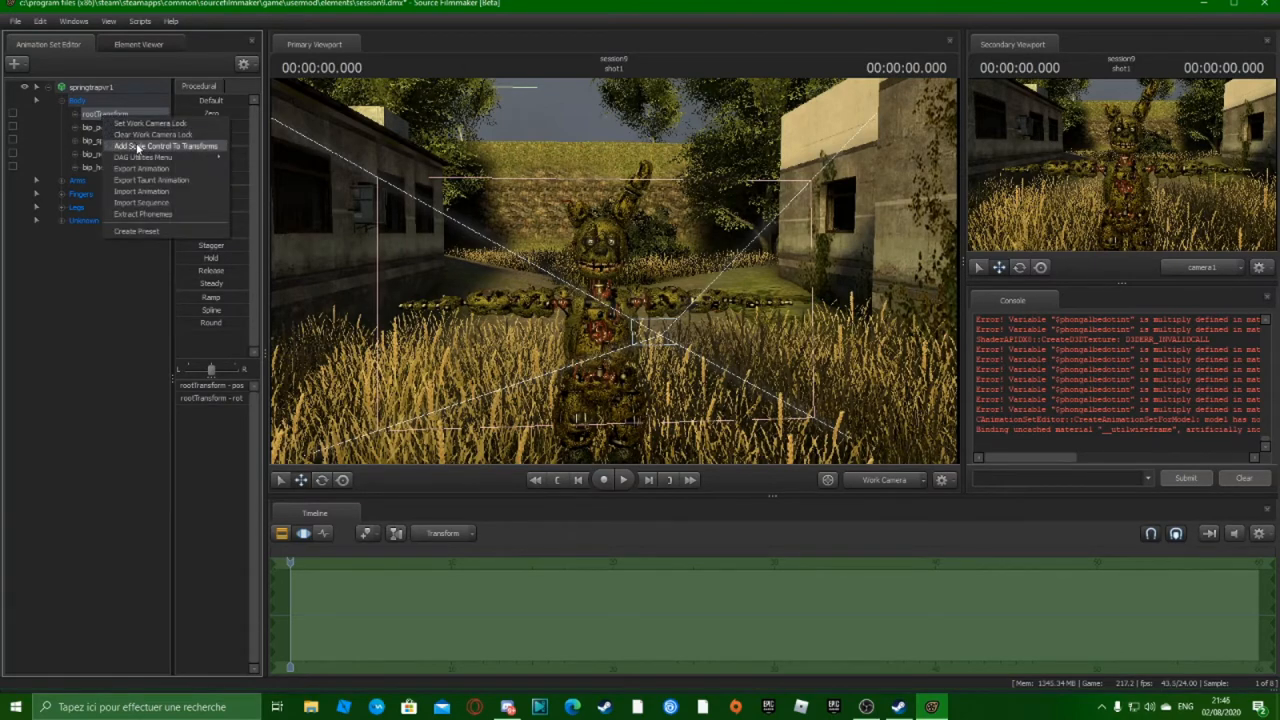
click(137, 147)
Enlarge Springtrap slightly with the rootTransform_scale control and check its size and feet against the ground
drag(400, 362, 396, 398)
key(alt+shift)
drag(191, 386, 197, 386)
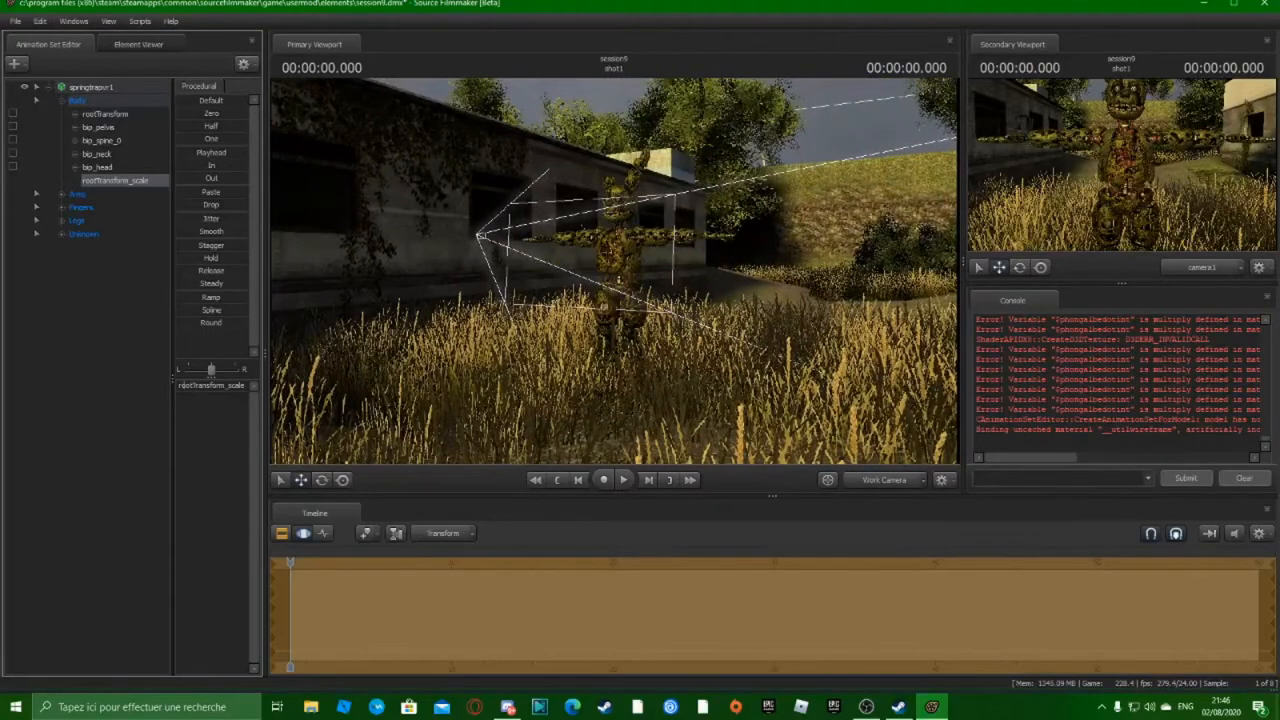
drag(280, 388, 283, 381)
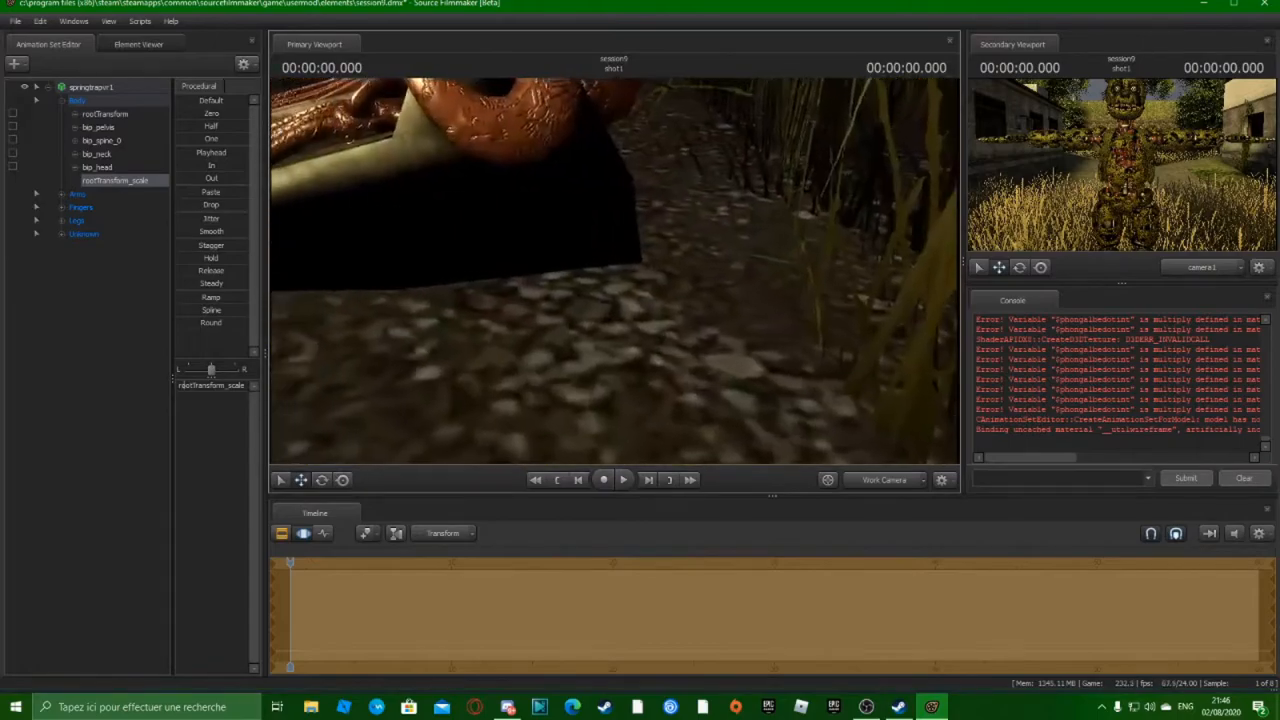
drag(614, 271, 614, 160)
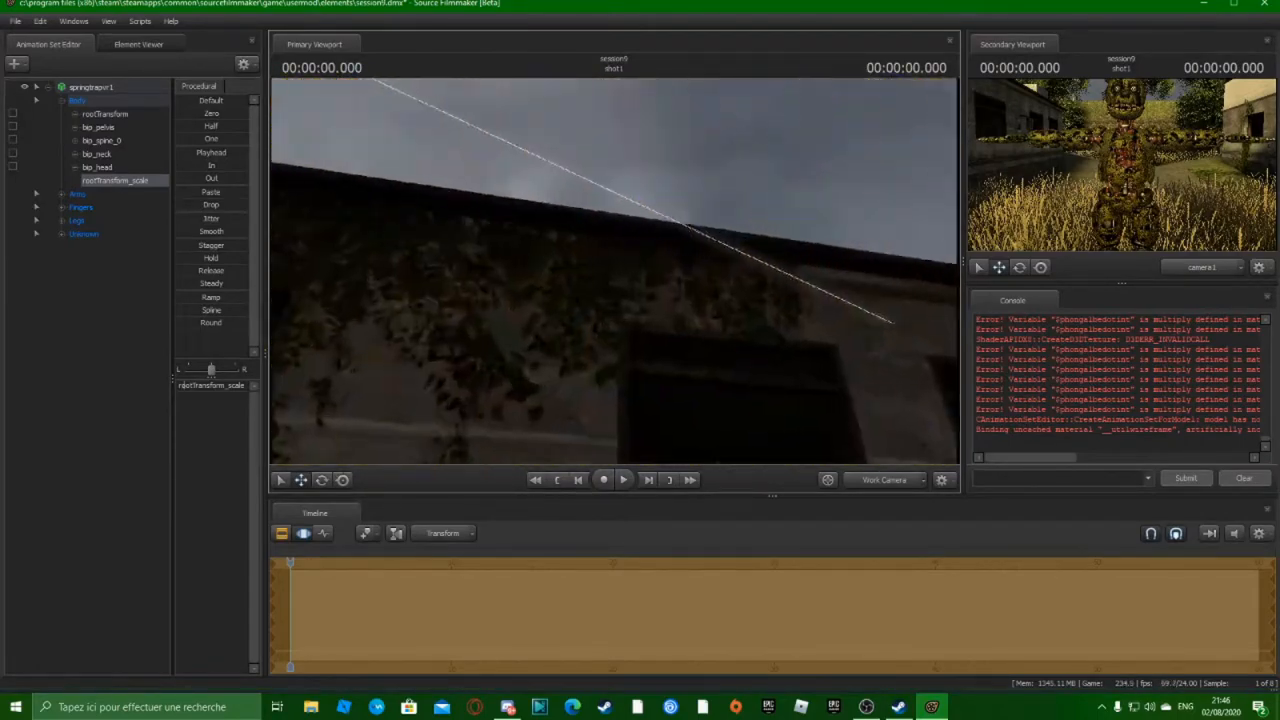
drag(614, 271, 514, 278)
key(s)
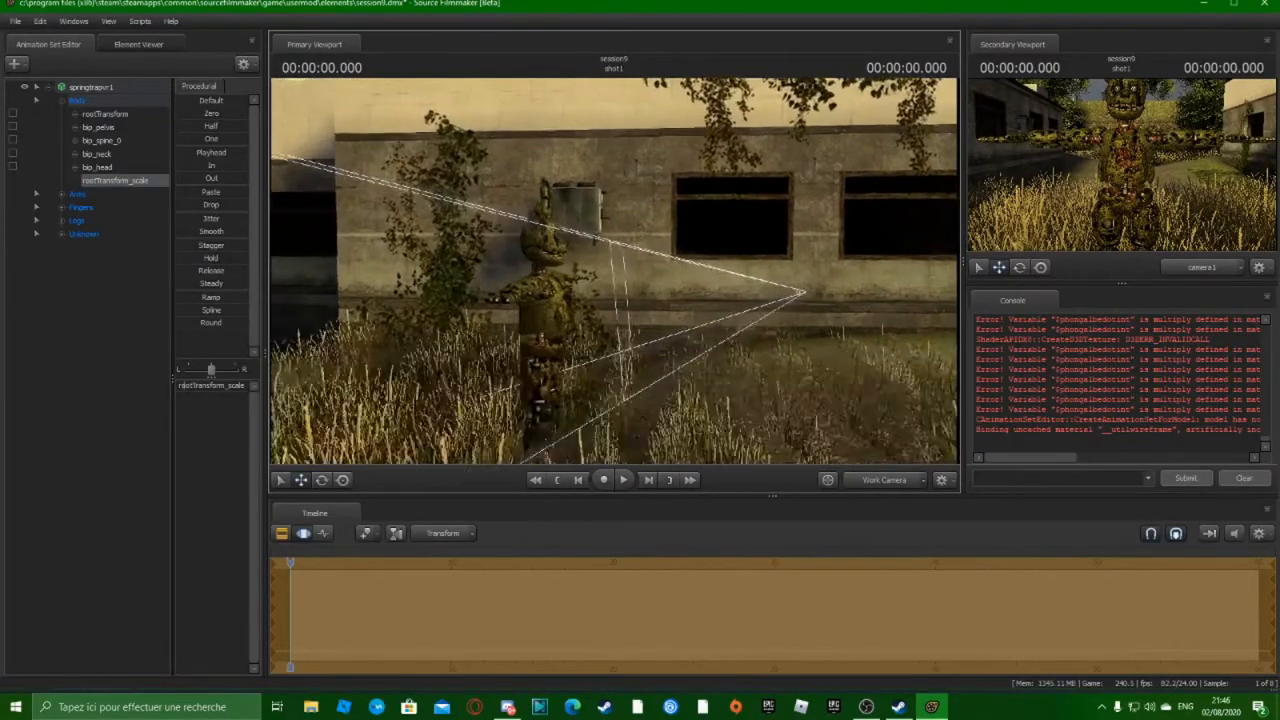
drag(614, 271, 714, 271)
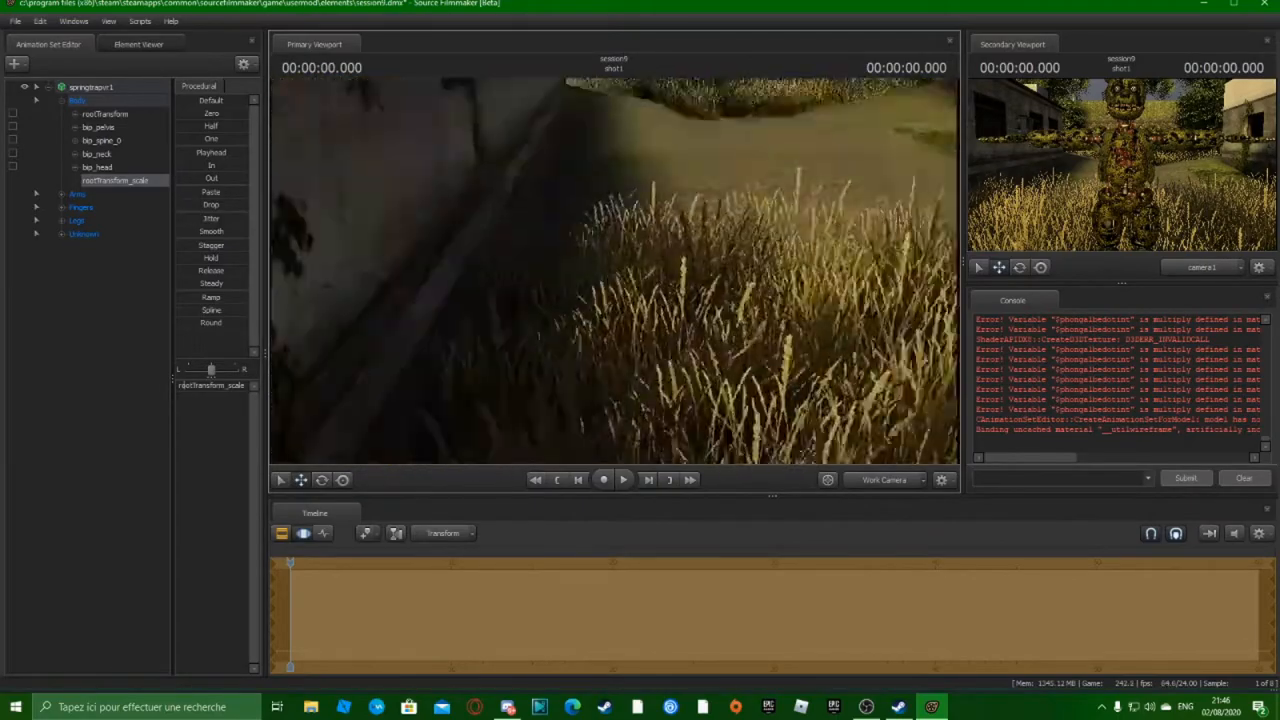
drag(614, 271, 464, 271)
drag(610, 279, 633, 267)
Rotate Springtrap's right upper arm bone, bip_upperArm_R, and select its right lower arm bone
click(522, 290)
key(s)
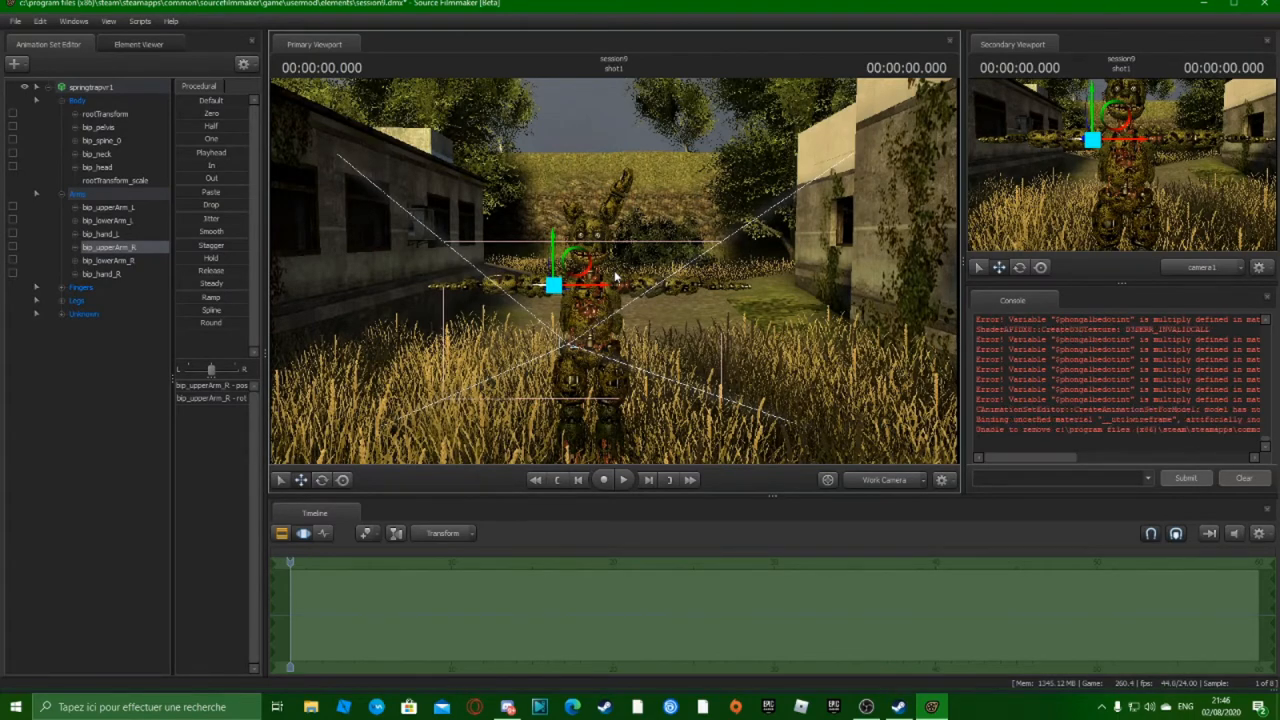
drag(614, 271, 602, 277)
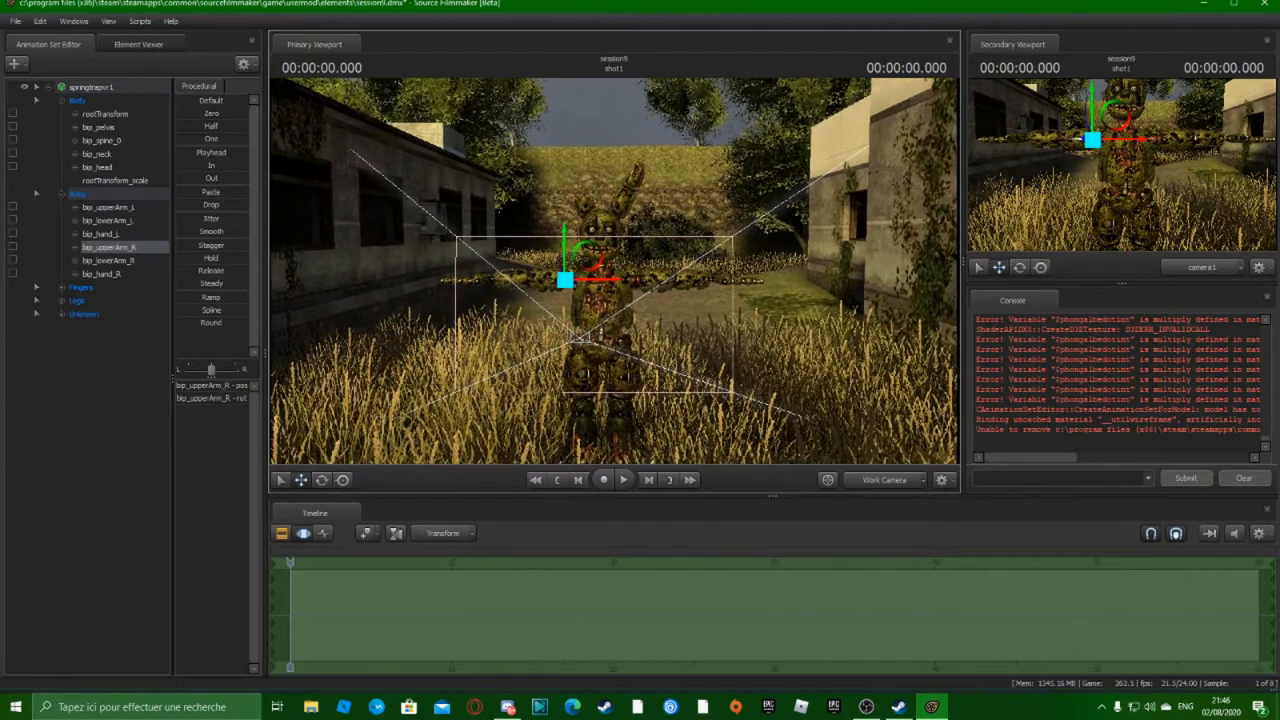
key(w)
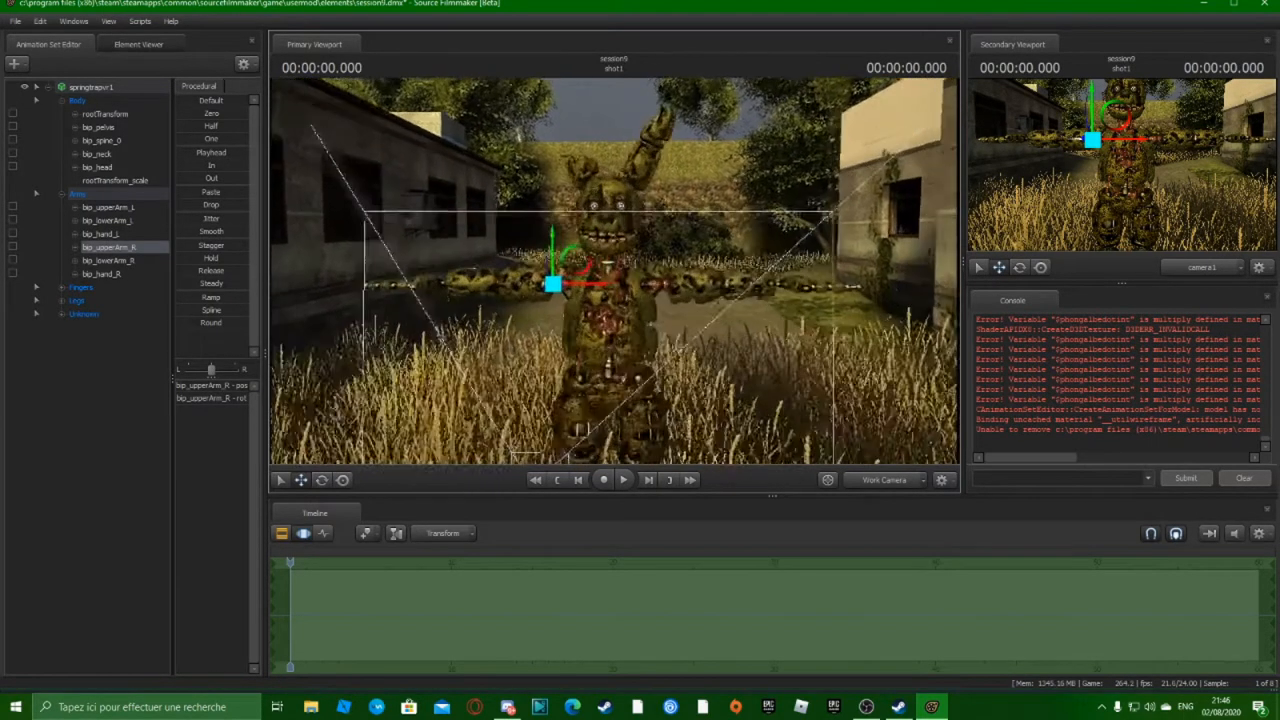
click(342, 479)
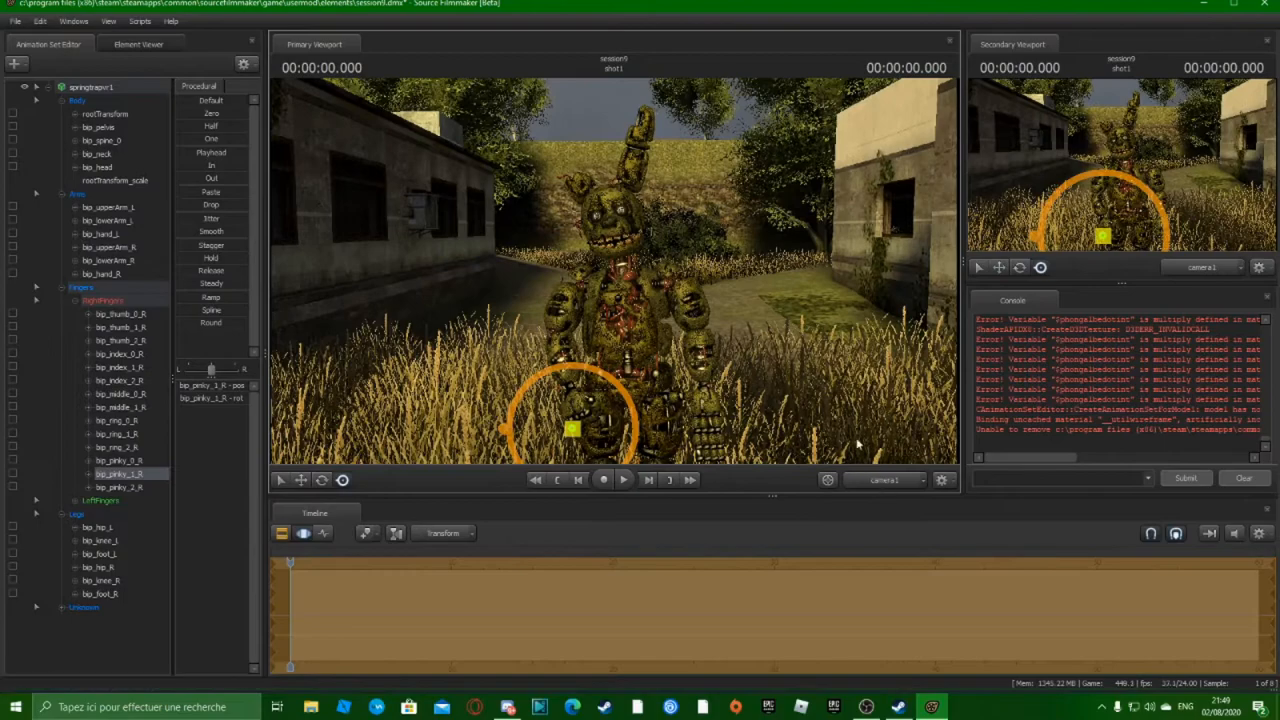
click(565, 313)
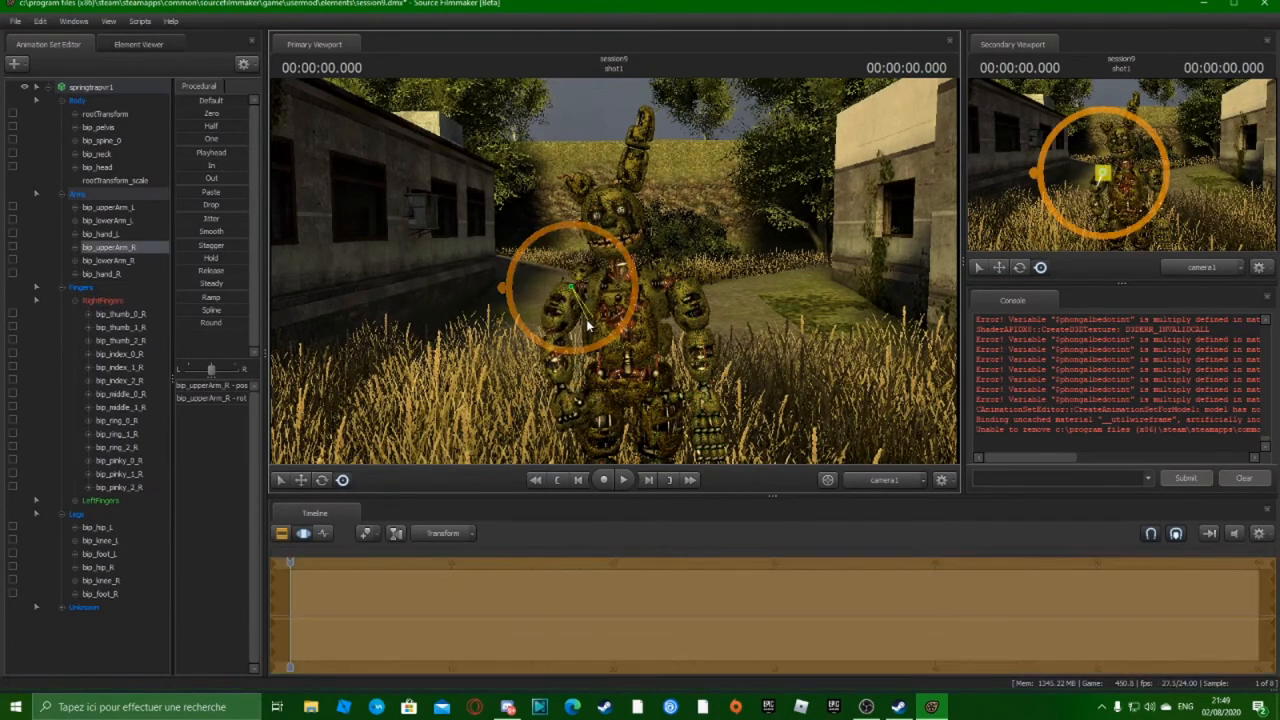
drag(537, 305, 541, 356)
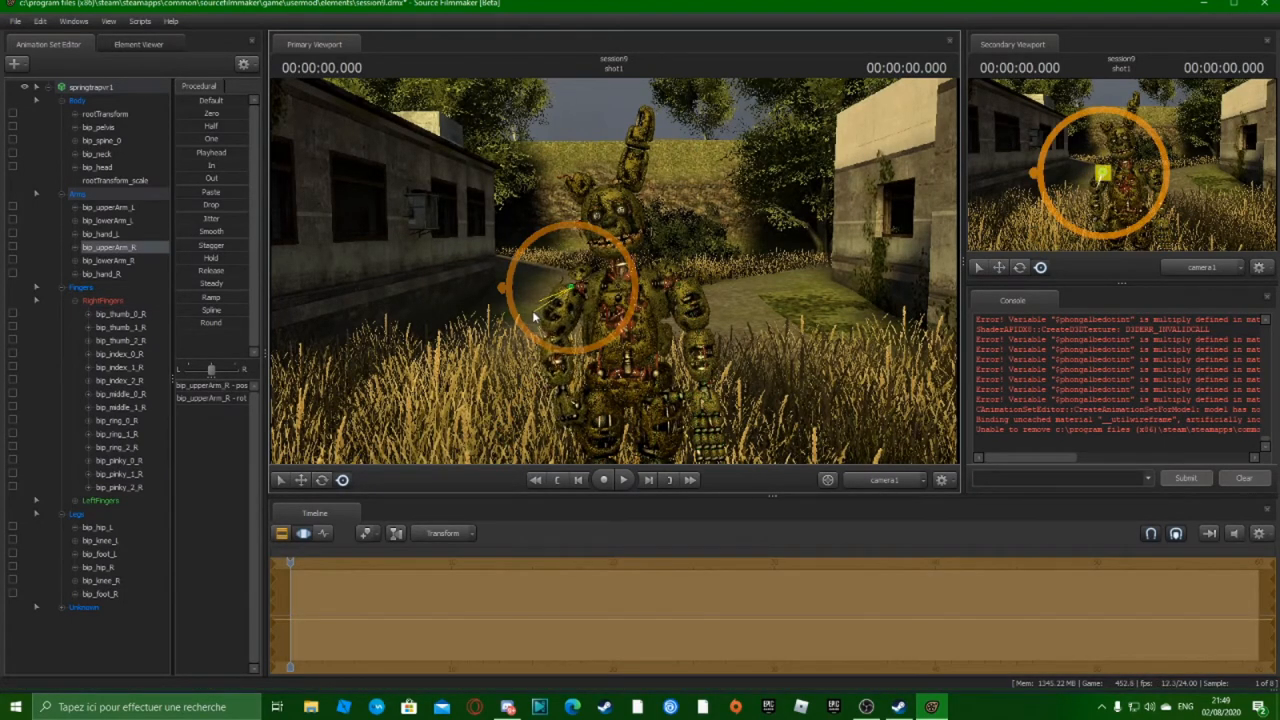
click(555, 356)
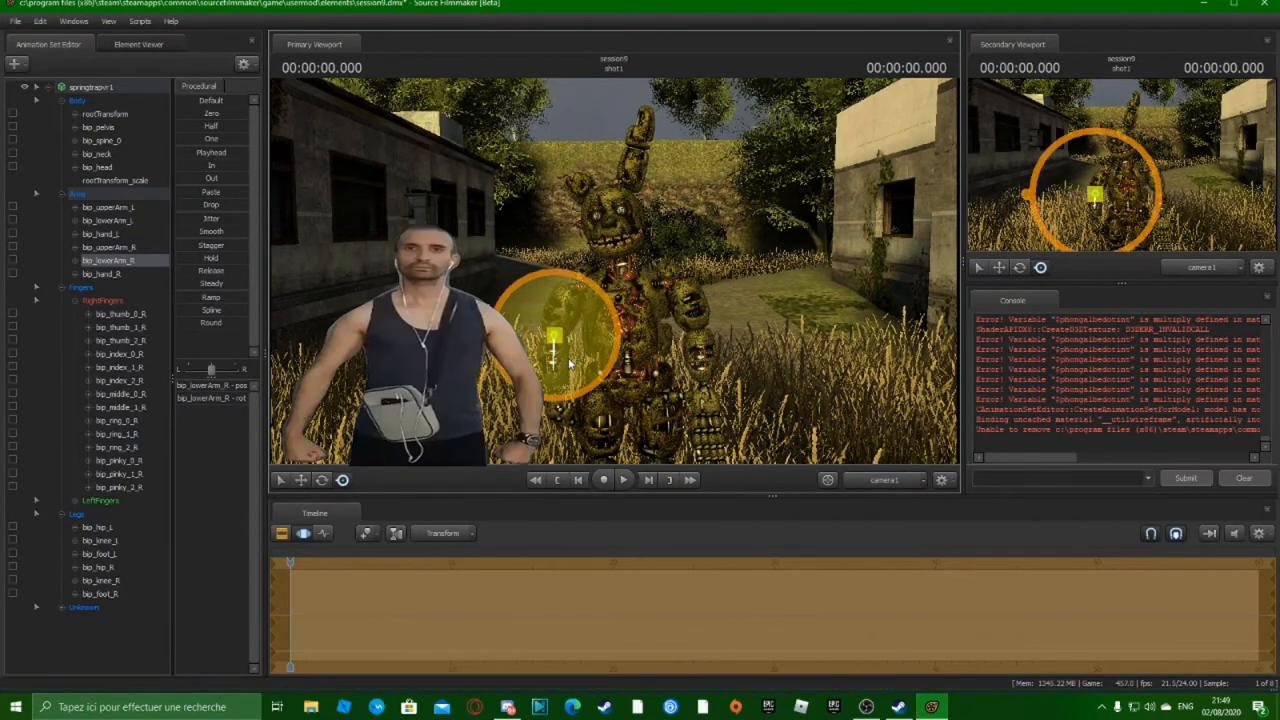
Return the primary viewport to the Work Camera and rotate bip_upperArm_L to lift Springtrap's left arm
click(685, 295)
click(894, 474)
drag(884, 449, 925, 400)
key(w)
key(s)
drag(620, 262, 620, 212)
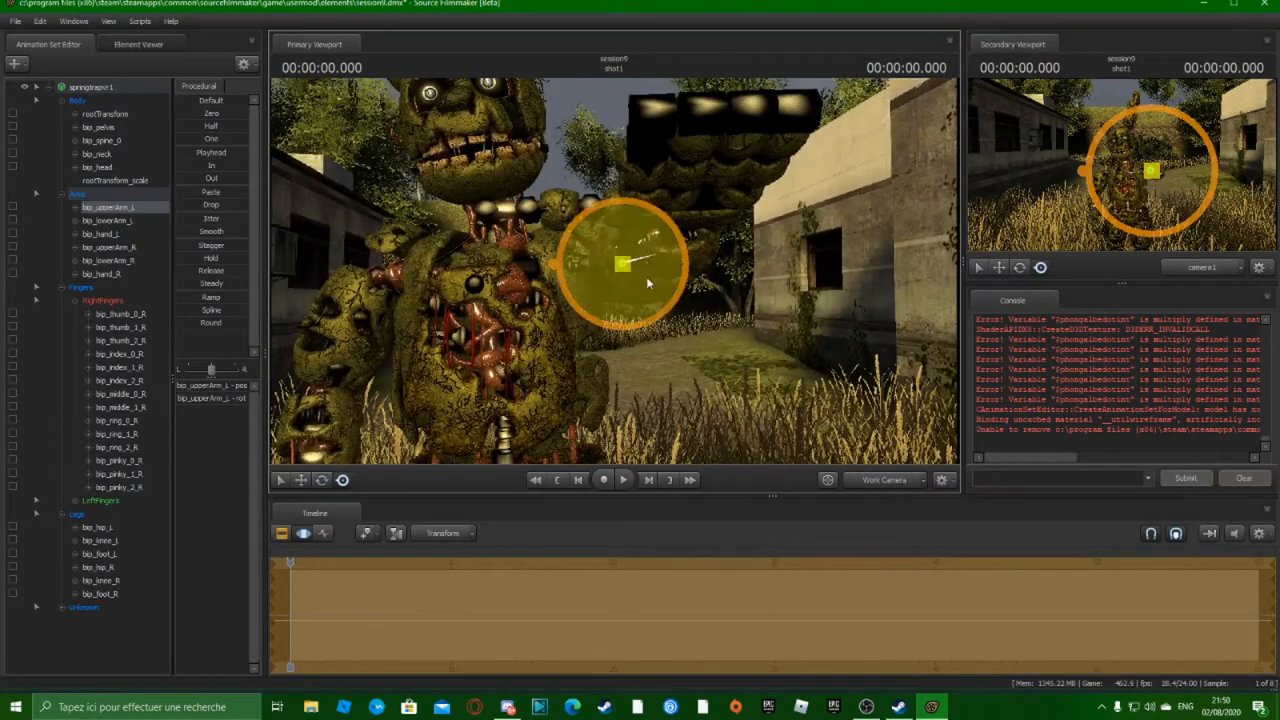
drag(700, 262, 838, 139)
Bend Springtrap's left arm upward and select the left hand bone, bip_hand_L
drag(614, 271, 556, 212)
key(s)
key(ctrl)
ctrl+click(545, 260)
drag(618, 331, 540, 243)
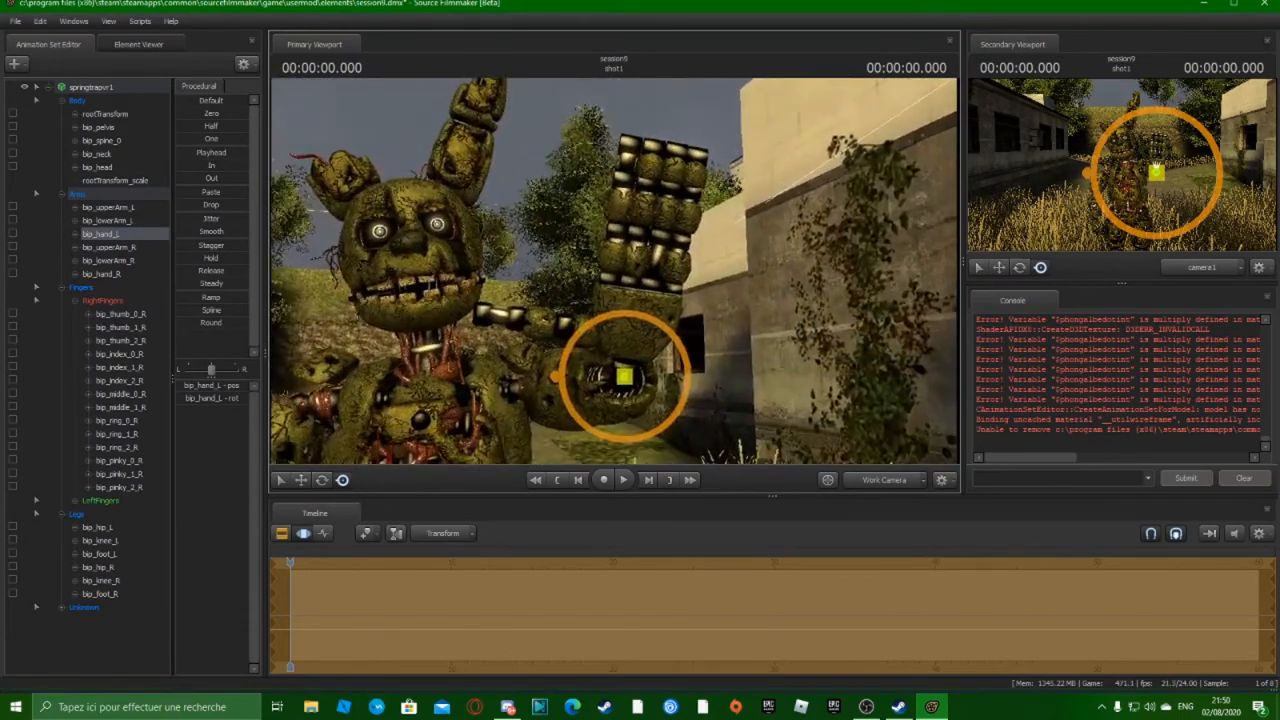
Fold the left thumb inward across the palm and spread the index finger slightly outward
ctrl+click(608, 338)
drag(608, 345, 600, 343)
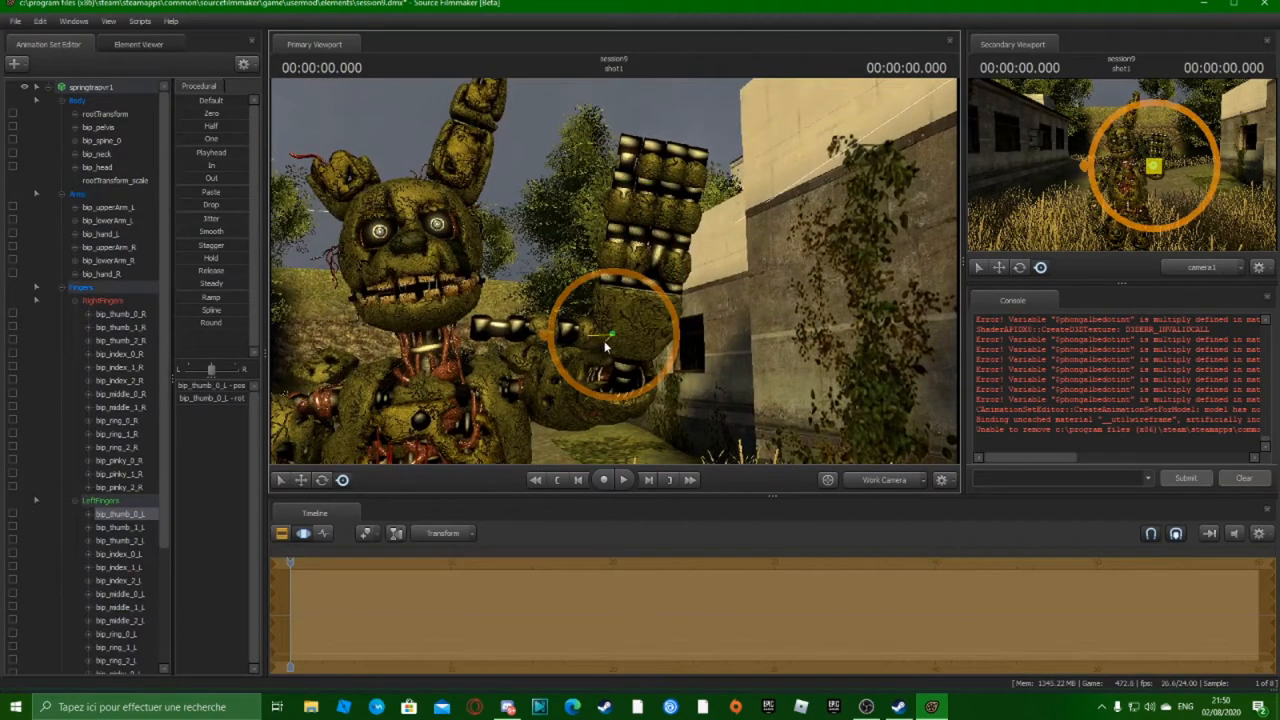
ctrl+click(560, 335)
drag(558, 339, 609, 338)
ctrl+click(628, 334)
ctrl+click(624, 332)
drag(620, 328, 640, 310)
ctrl+click(613, 274)
drag(606, 241, 591, 246)
Curl the left ring finger down over the palm by rotating its joints
ctrl+click(651, 268)
drag(666, 264, 667, 286)
mouse_move(664, 311)
mouse_down()
mouse_move(634, 280)
mouse_move(664, 328)
mouse_up()
ctrl+click(672, 296)
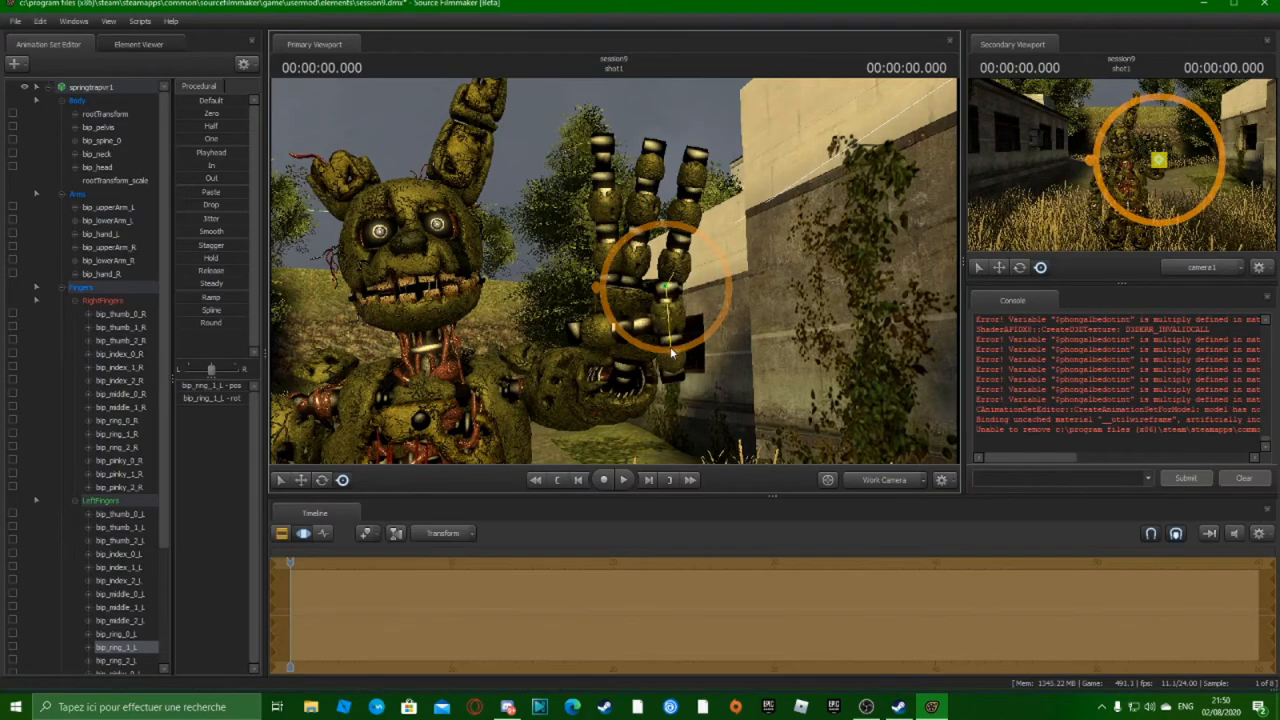
key(ctrl)
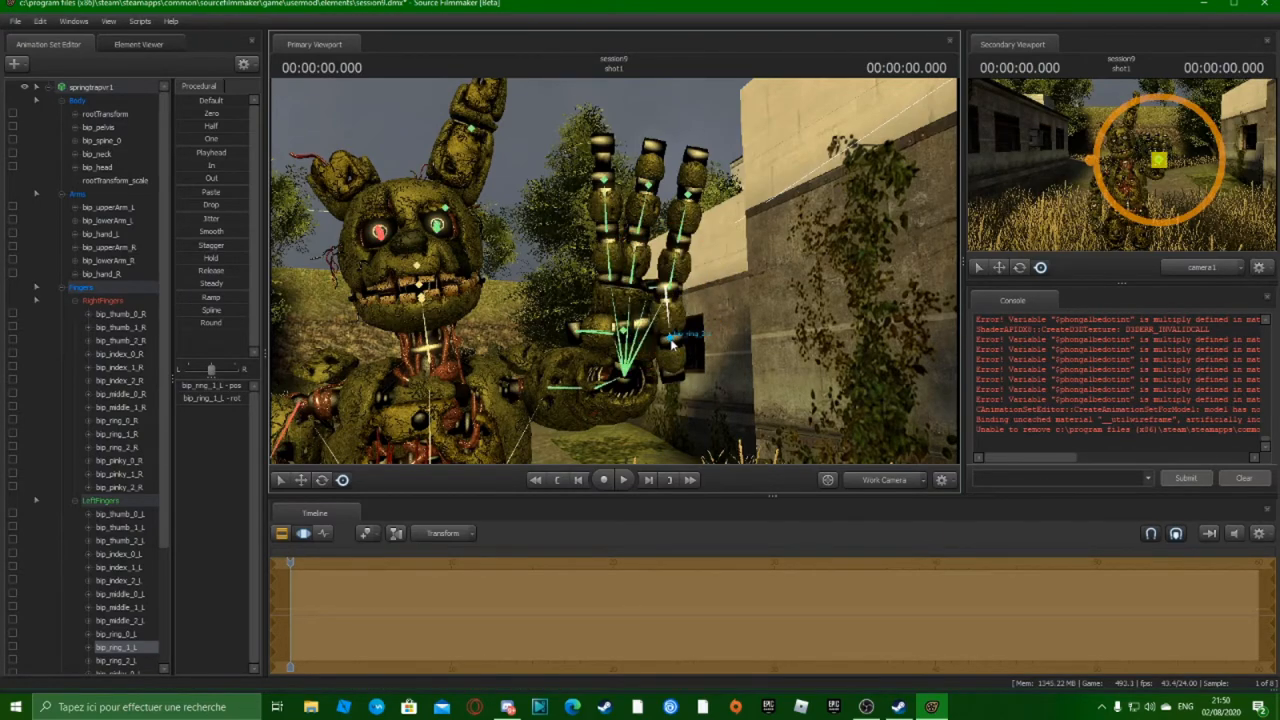
ctrl+click(676, 342)
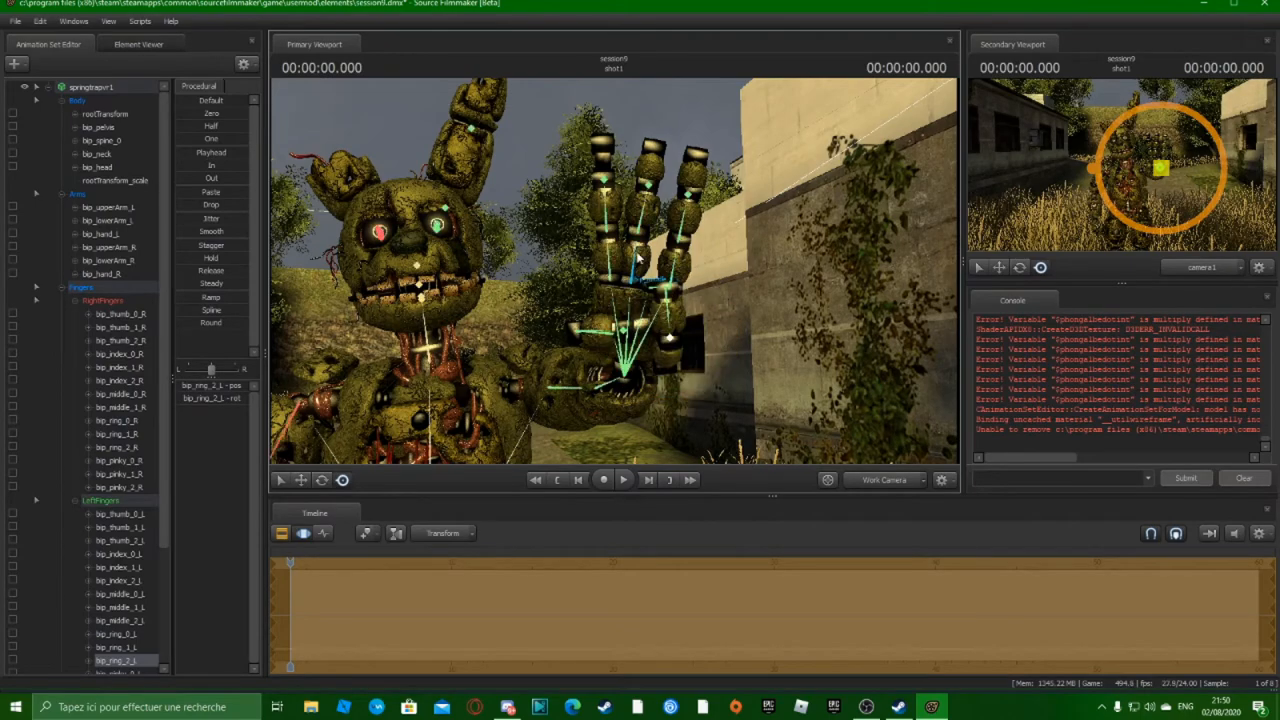
Tilt the left index finger further outward at its lower joints and adjust the neighbouring finger
ctrl+click(612, 266)
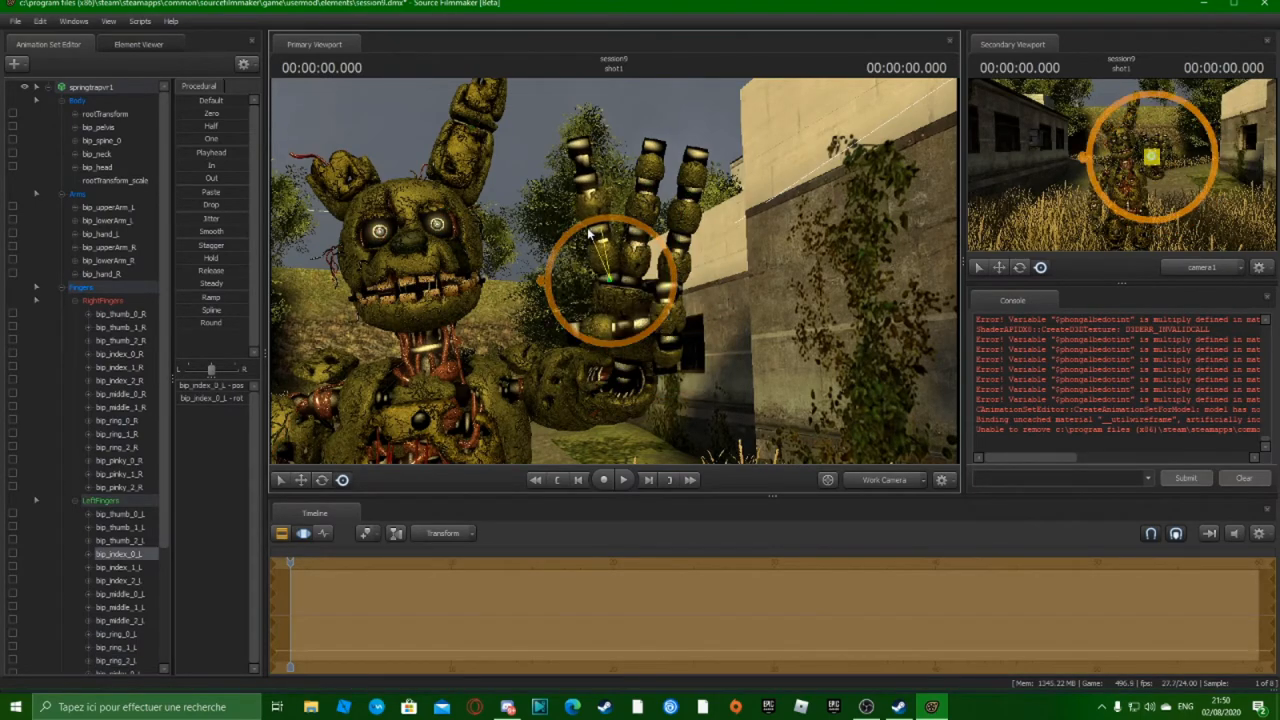
ctrl+click(592, 228)
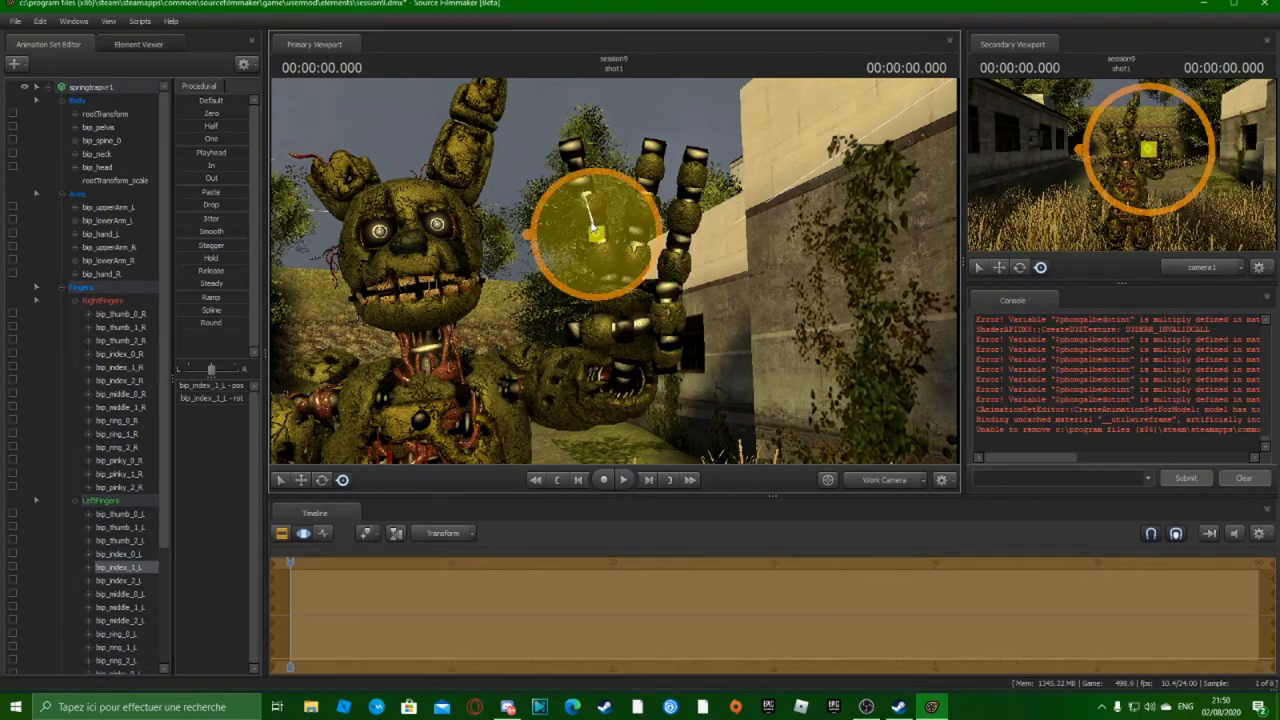
ctrl+click(660, 222)
drag(661, 221, 670, 222)
Curl the left pinky down toward the palm by rotating bip_pinky_0_L and its next joint
key(d)
drag(614, 271, 535, 265)
key(d)
drag(614, 271, 550, 262)
ctrl+click(528, 316)
drag(716, 362, 736, 384)
key(a)
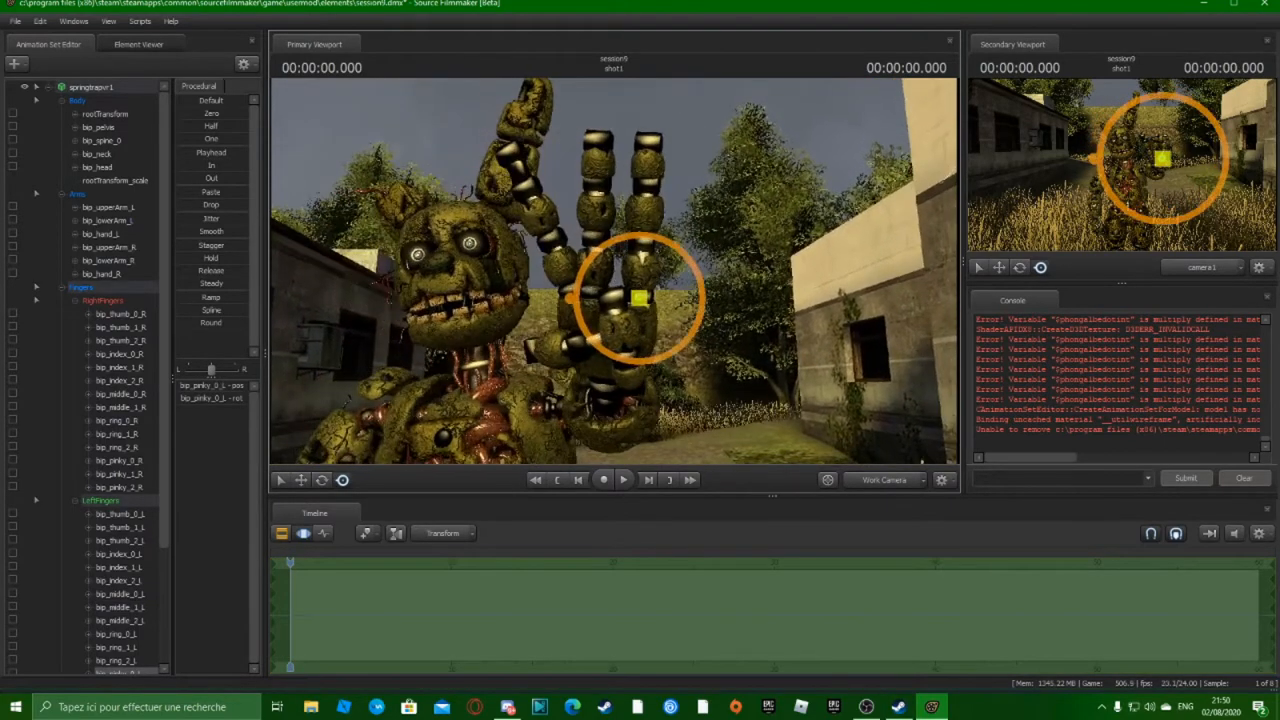
drag(617, 291, 661, 334)
ctrl+click(656, 300)
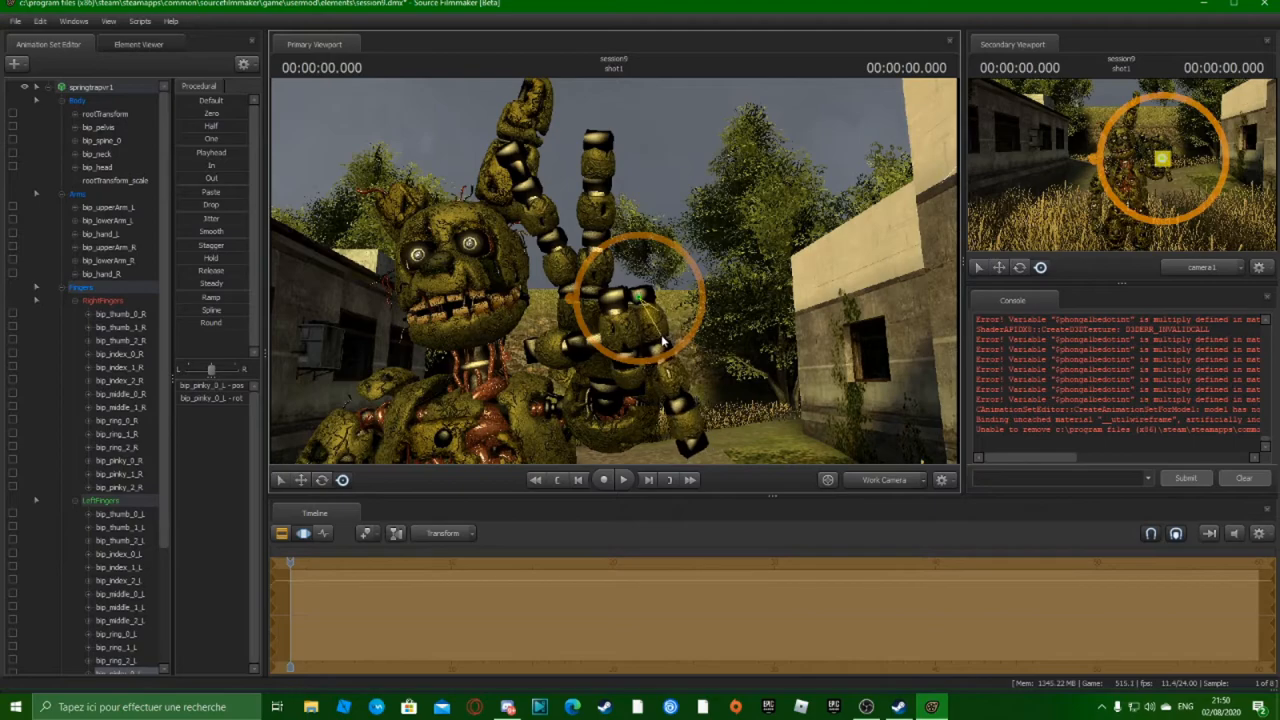
ctrl+click(662, 376)
drag(690, 398, 560, 380)
Refine the left pinky's base and middle joints from above, and check the peace-sign pose through camera1
drag(614, 271, 720, 245)
ctrl+click(632, 270)
drag(632, 270, 597, 236)
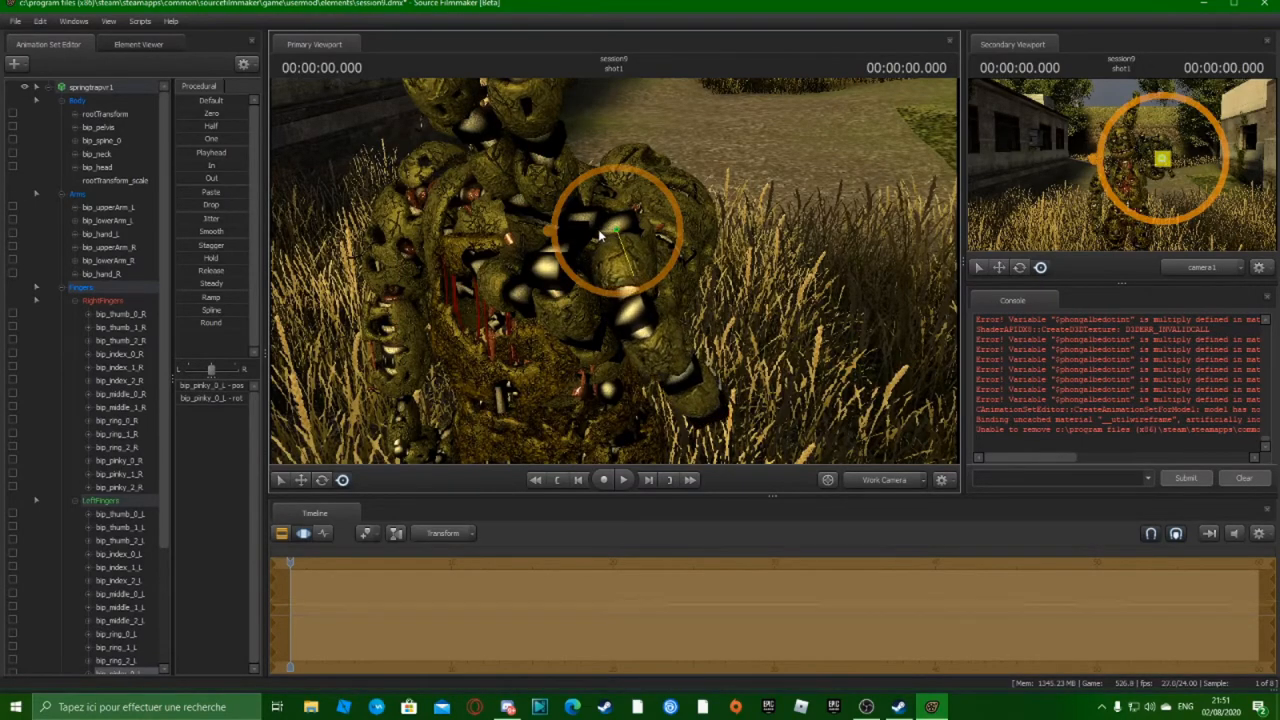
ctrl+click(643, 336)
drag(663, 298, 752, 422)
click(880, 478)
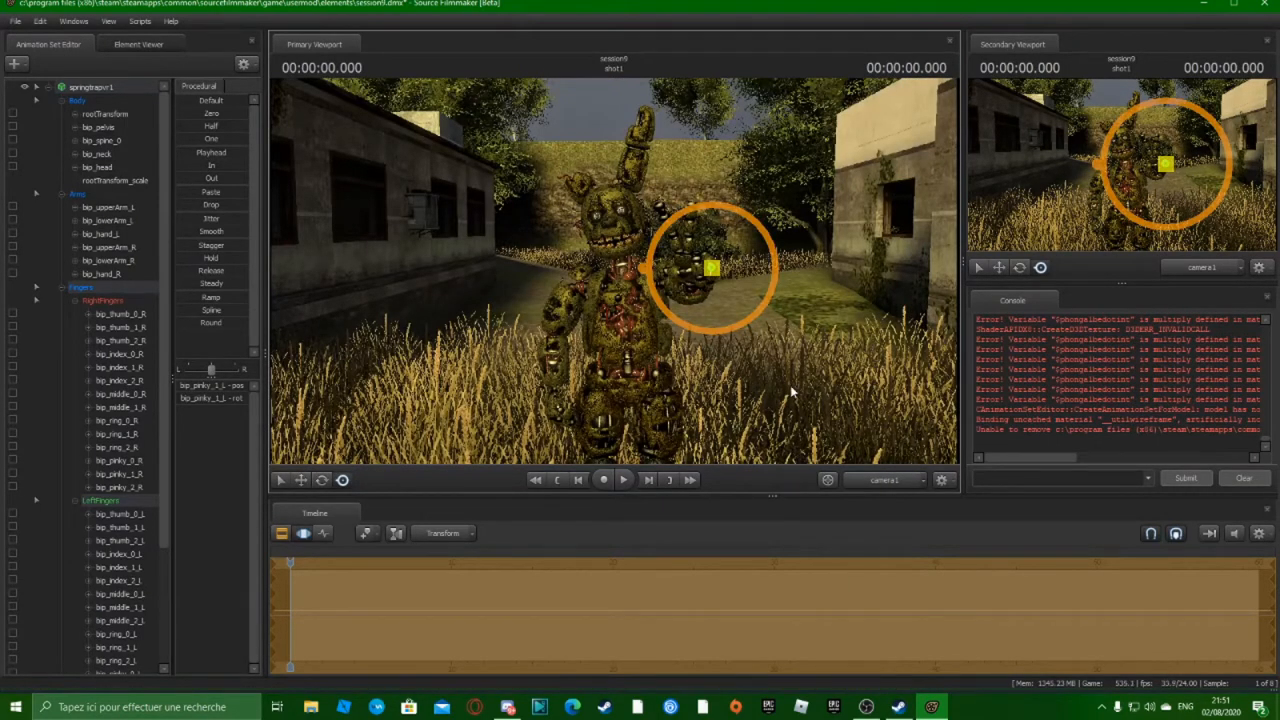
click(883, 479)
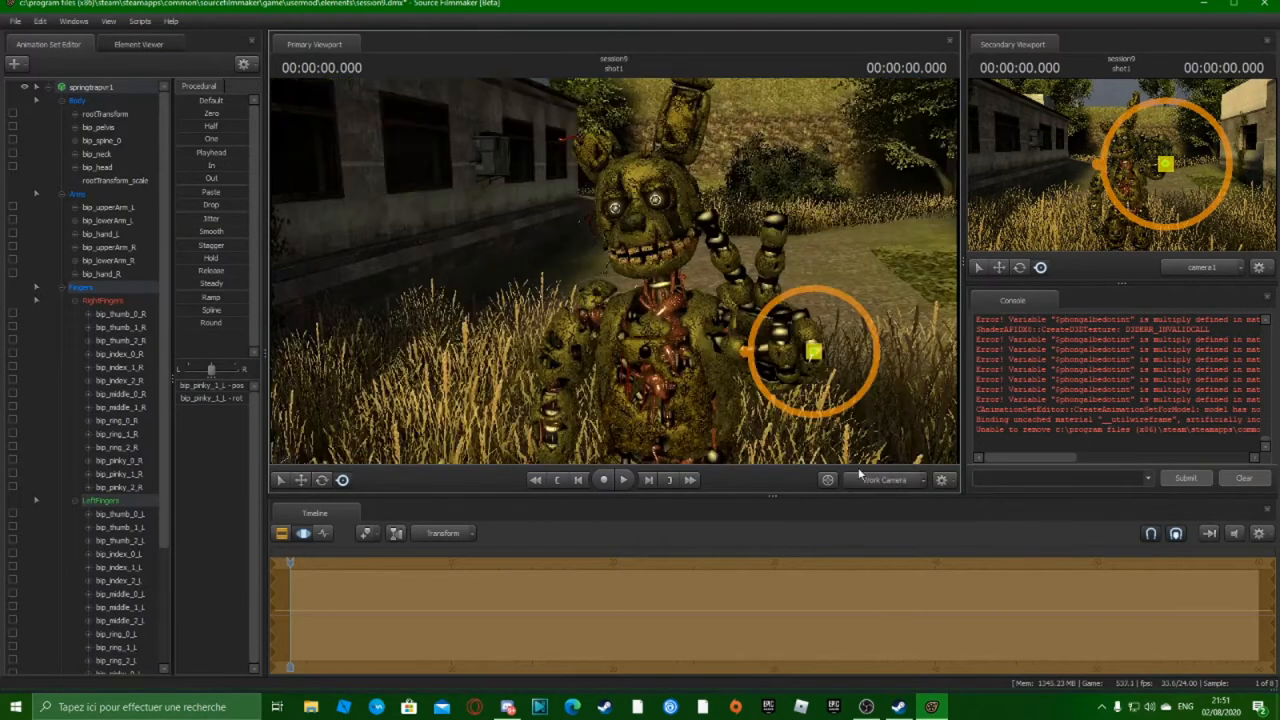
Collapse the springtrapvr1 animation set and view the whole model in the Work Camera
right_click(701, 291)
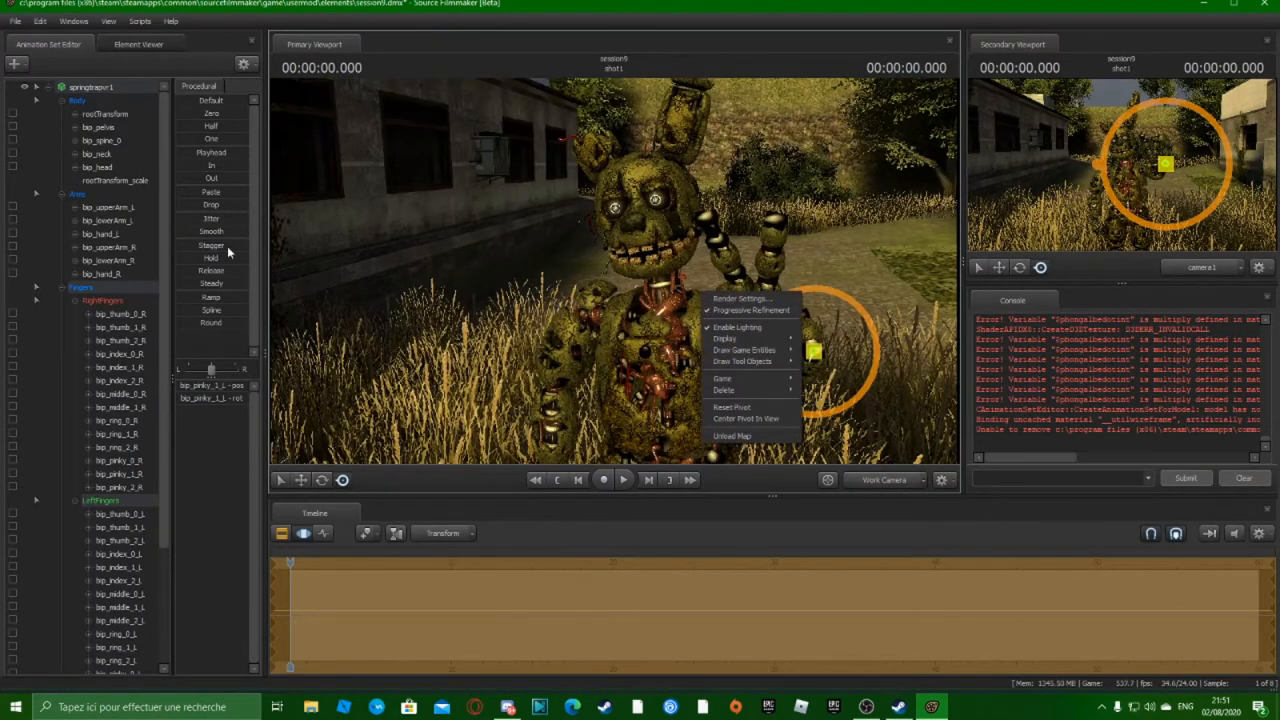
click(85, 197)
click(48, 87)
click(90, 263)
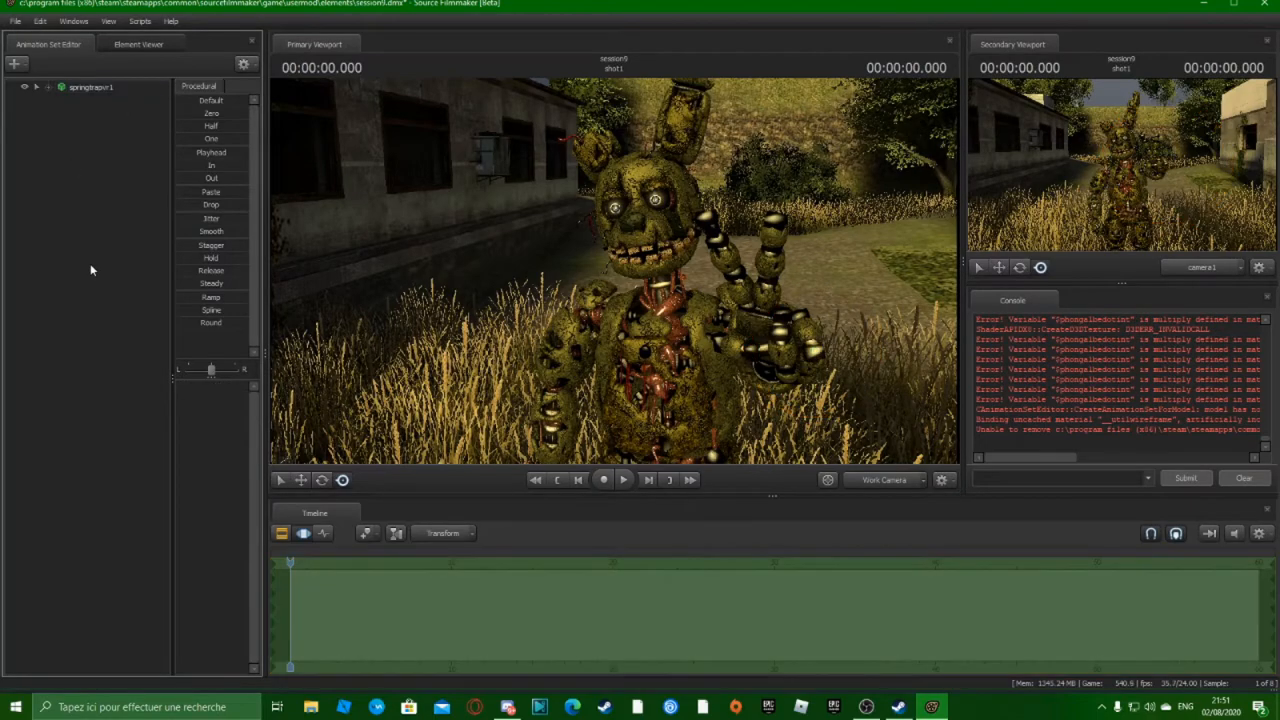
right_click(90, 263)
click(113, 281)
key(s)
drag(583, 418, 642, 404)
Set the r_shader_srgb console variable to 1 and refresh the primary viewport
click(1058, 477)
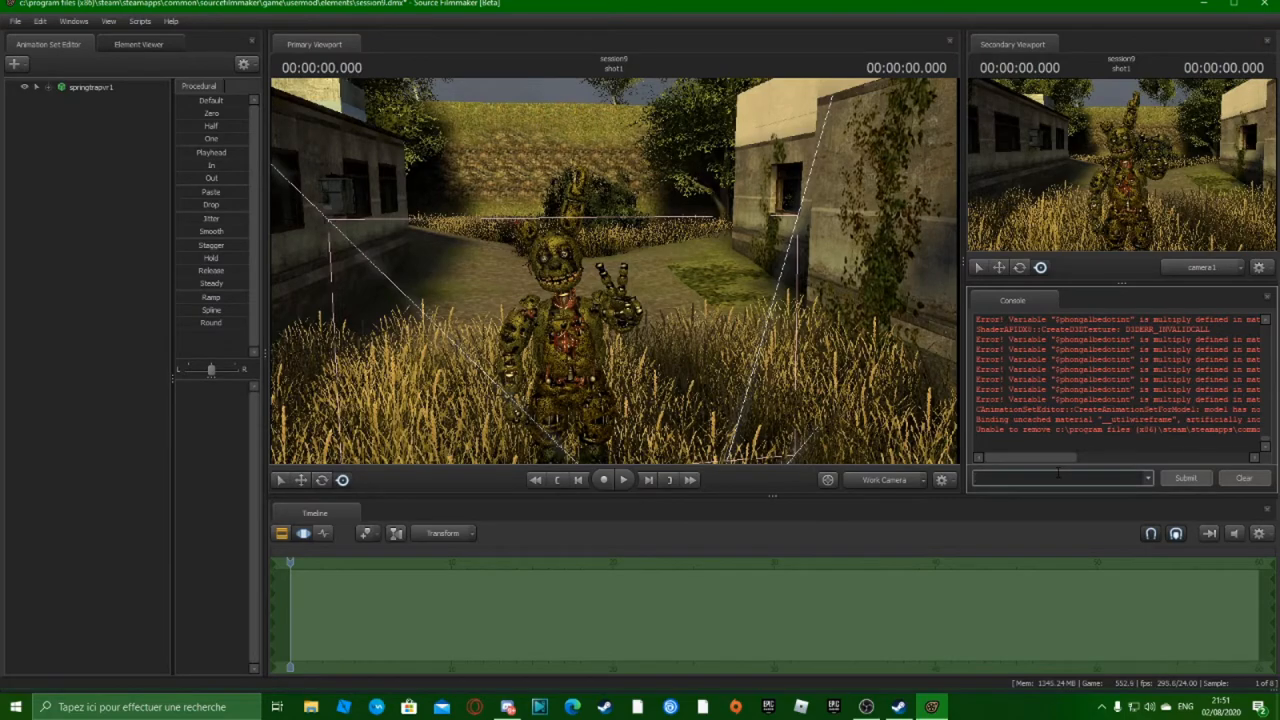
text(r)
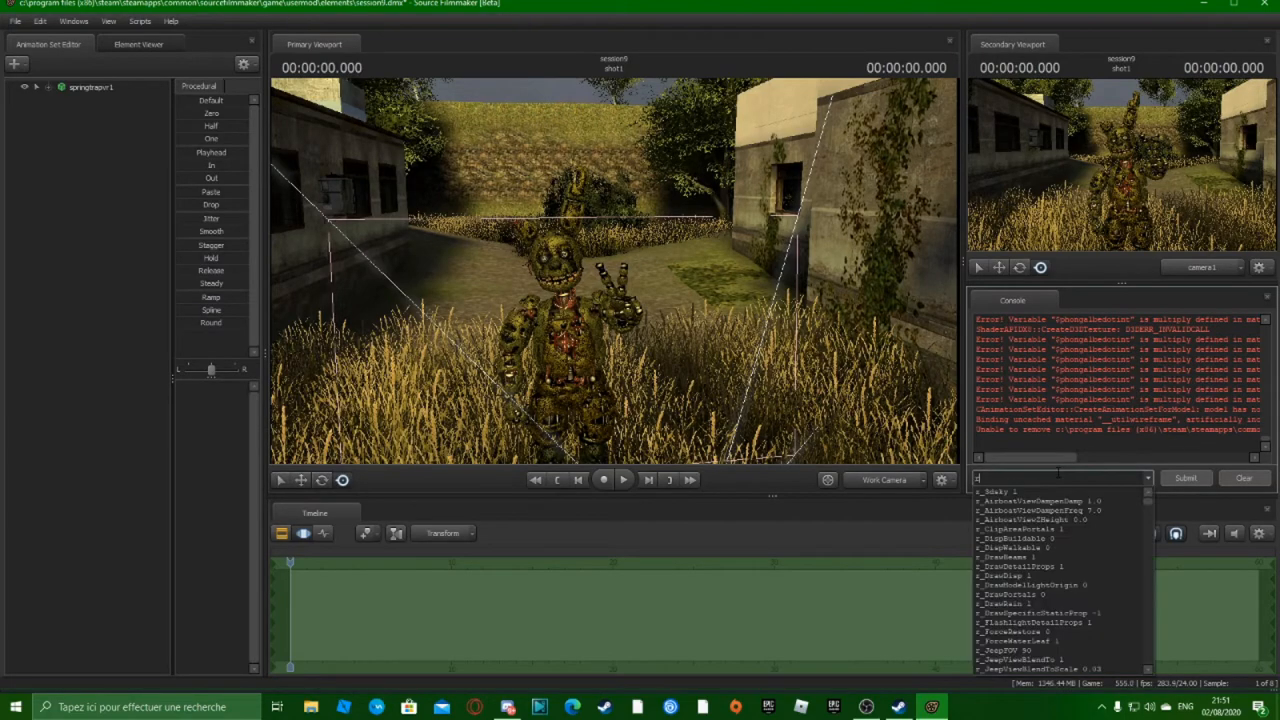
key(super+space)
text(_shader)
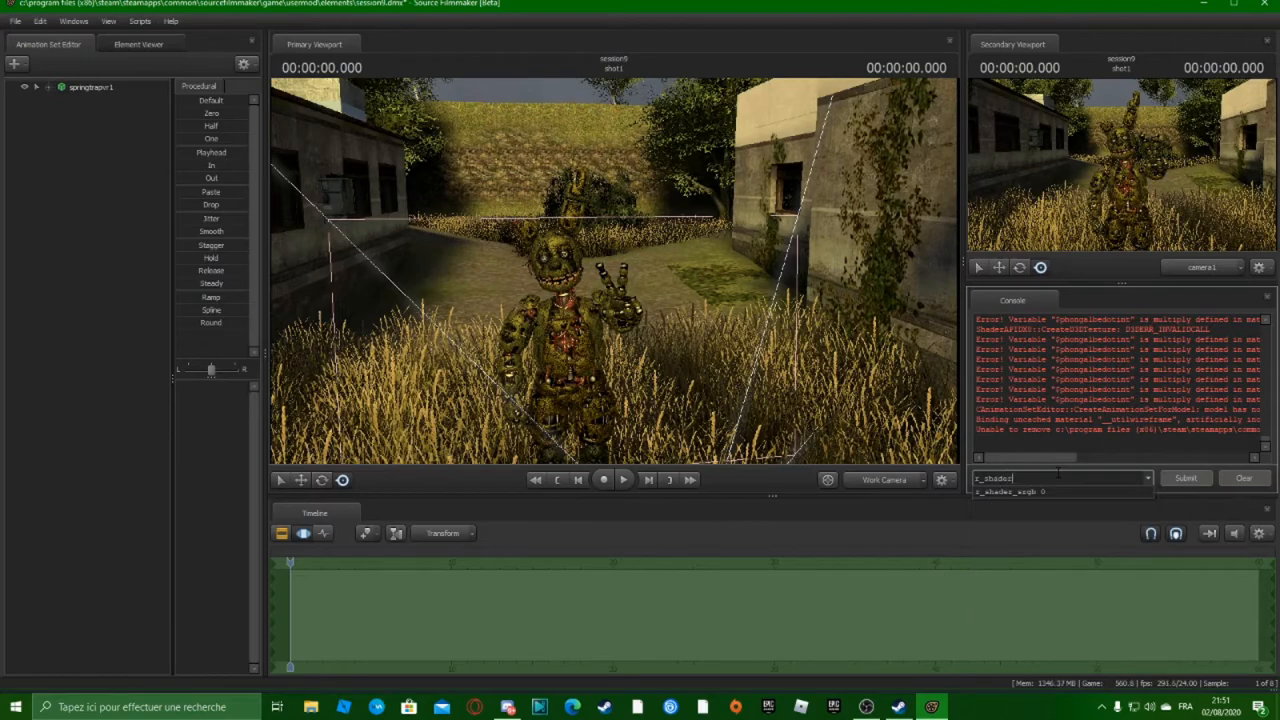
click(1040, 492)
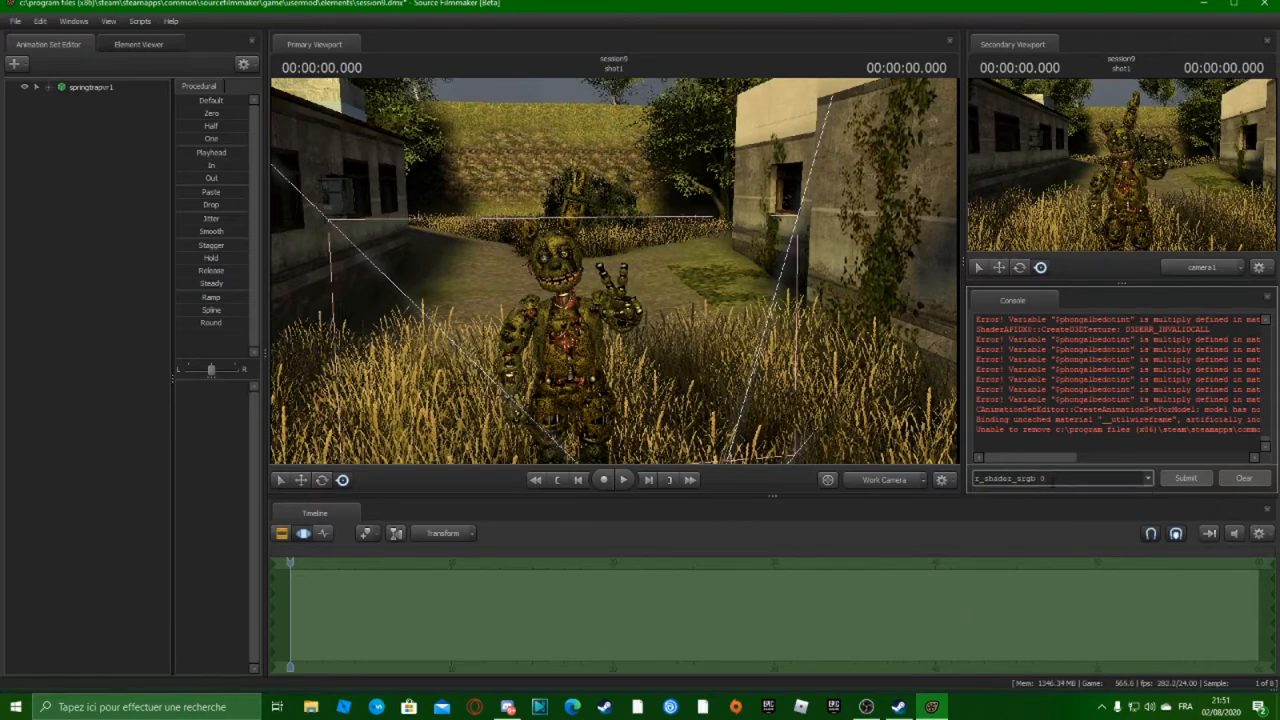
key(BackSpace)
text(1)
click(1203, 481)
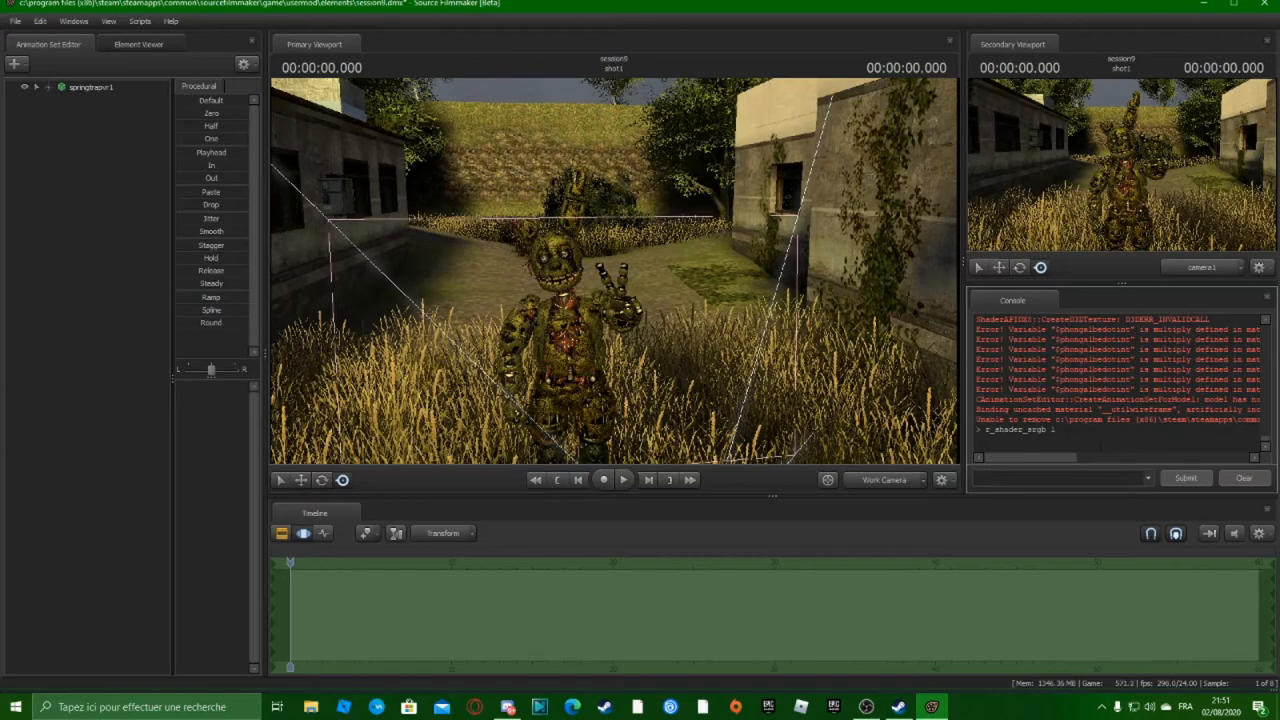
click(643, 285)
right_click(616, 277)
click(618, 298)
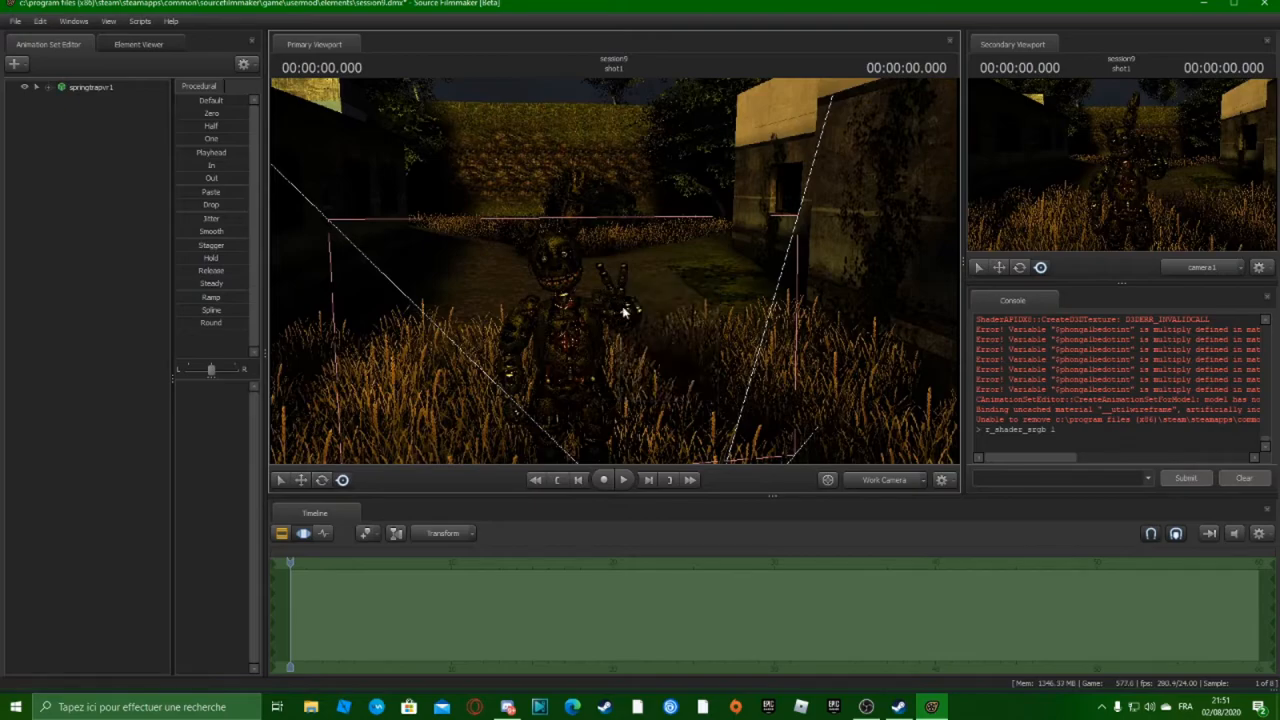
Create an animation set for a new light, light1
drag(633, 335, 615, 298)
right_click(94, 128)
click(105, 145)
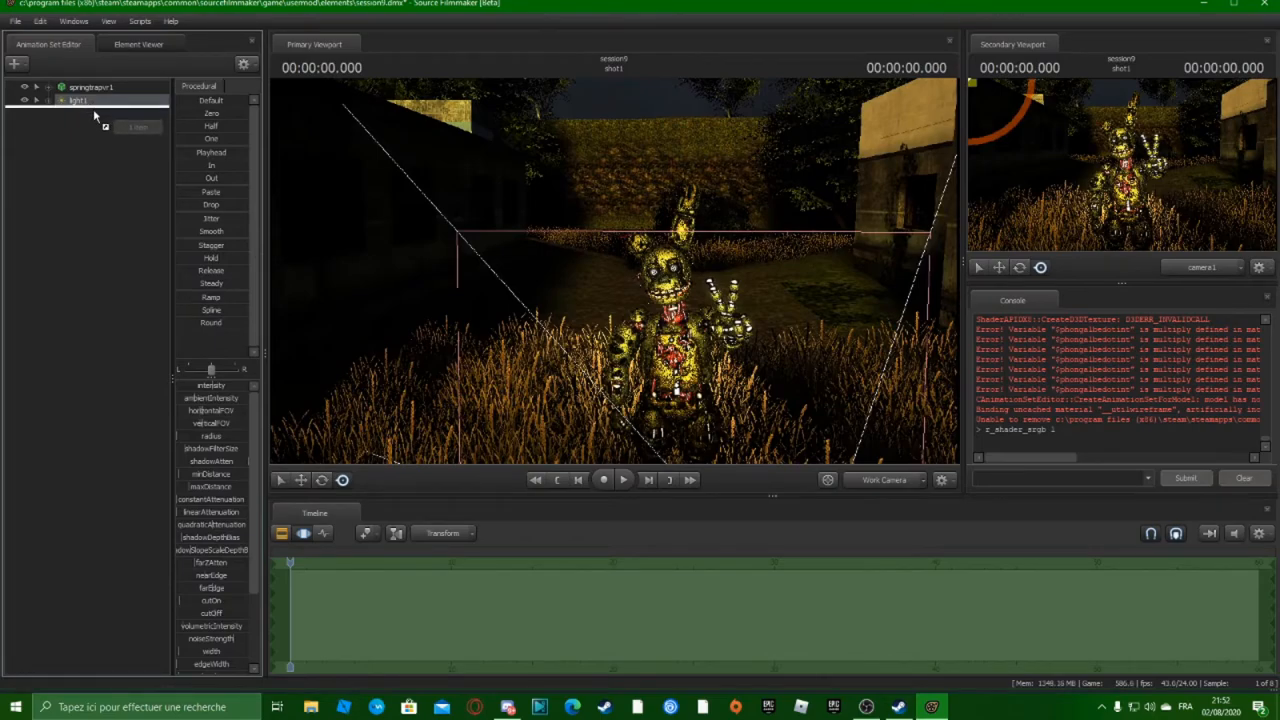
click(93, 154)
right_click(95, 157)
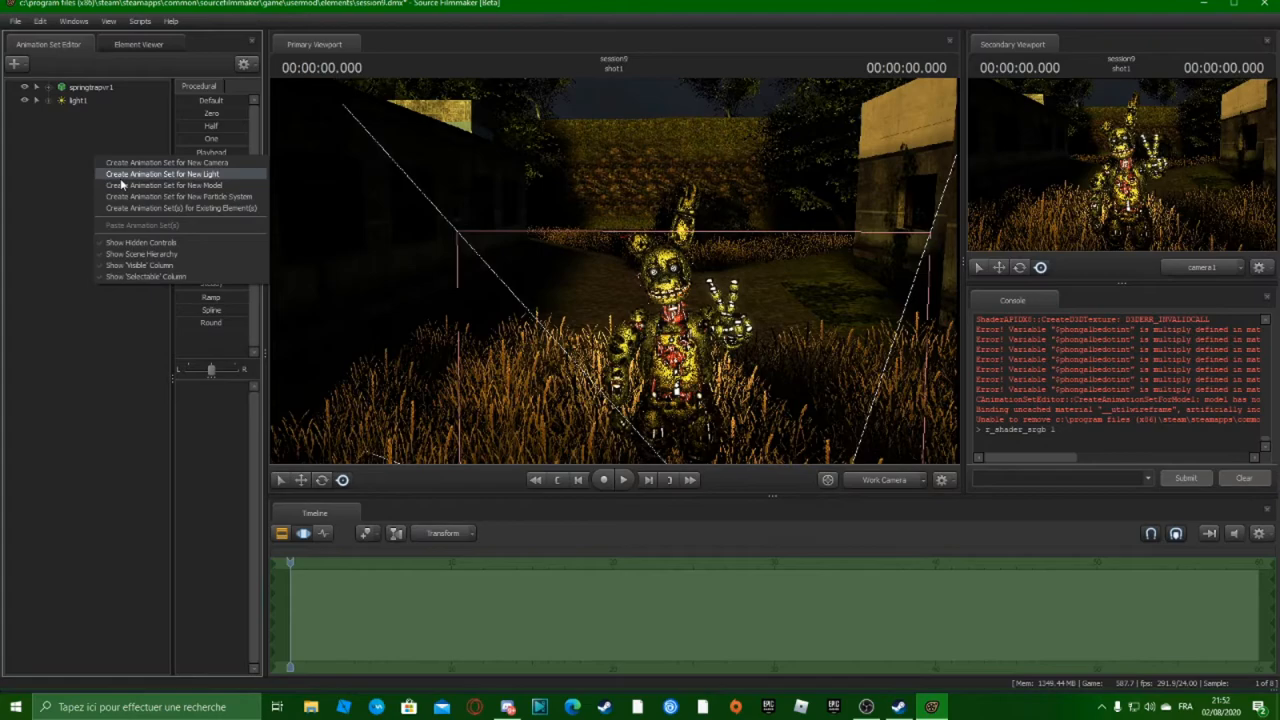
click(52, 193)
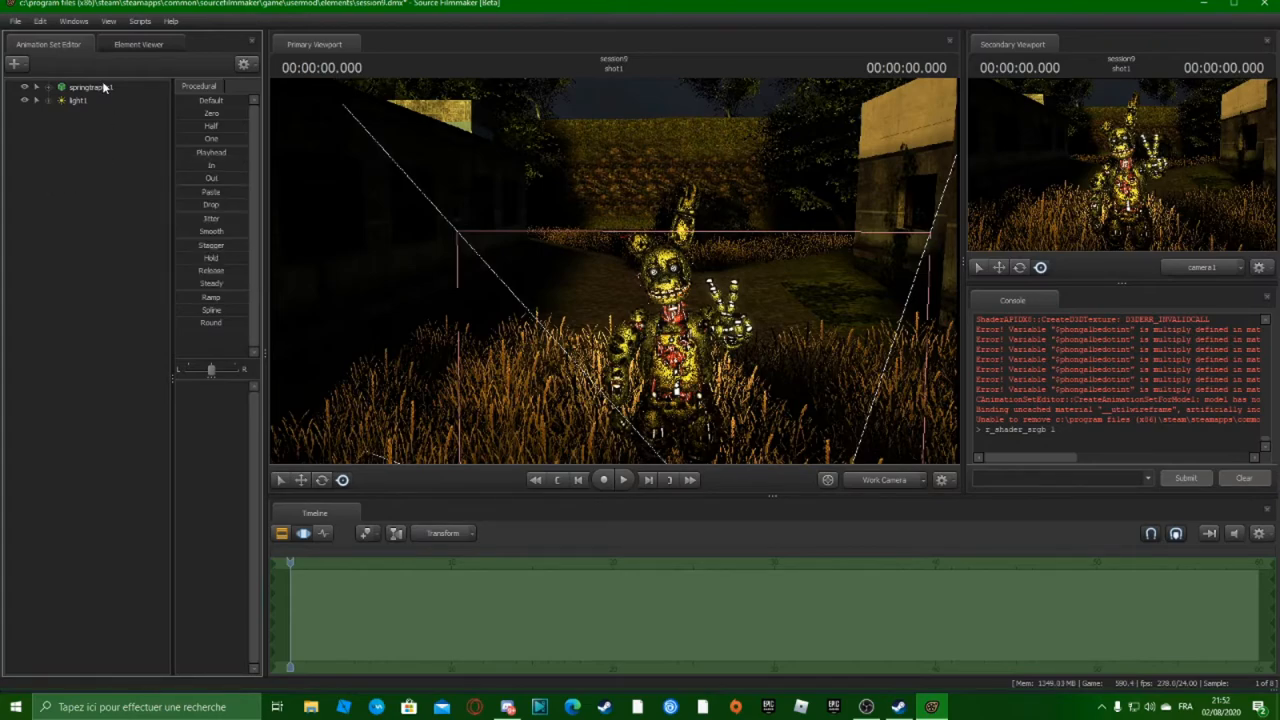
Look through light1 in the primary viewport and position it beside and behind Springtrap, aimed at the model
click(72, 101)
drag(70, 103, 610, 264)
key(alt+shift)
key(w)
key(a)
key(w)
key(a)
key(w)
key(d)
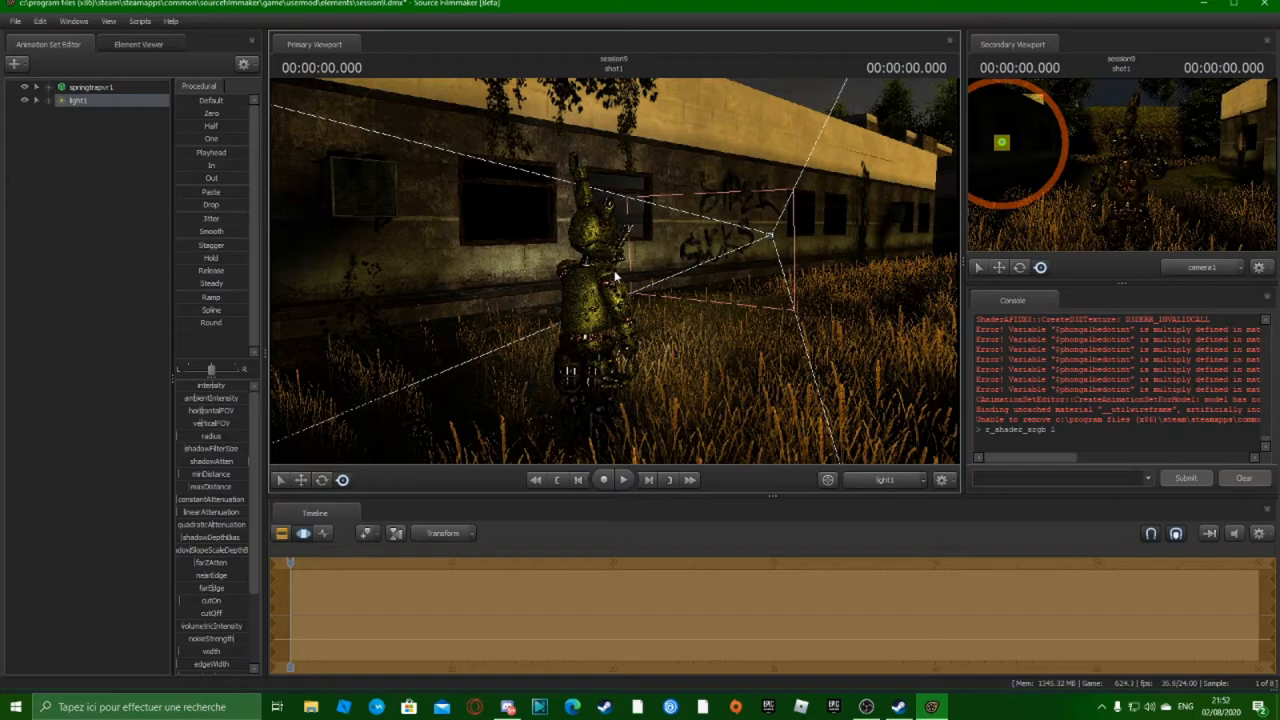
drag(642, 318, 622, 318)
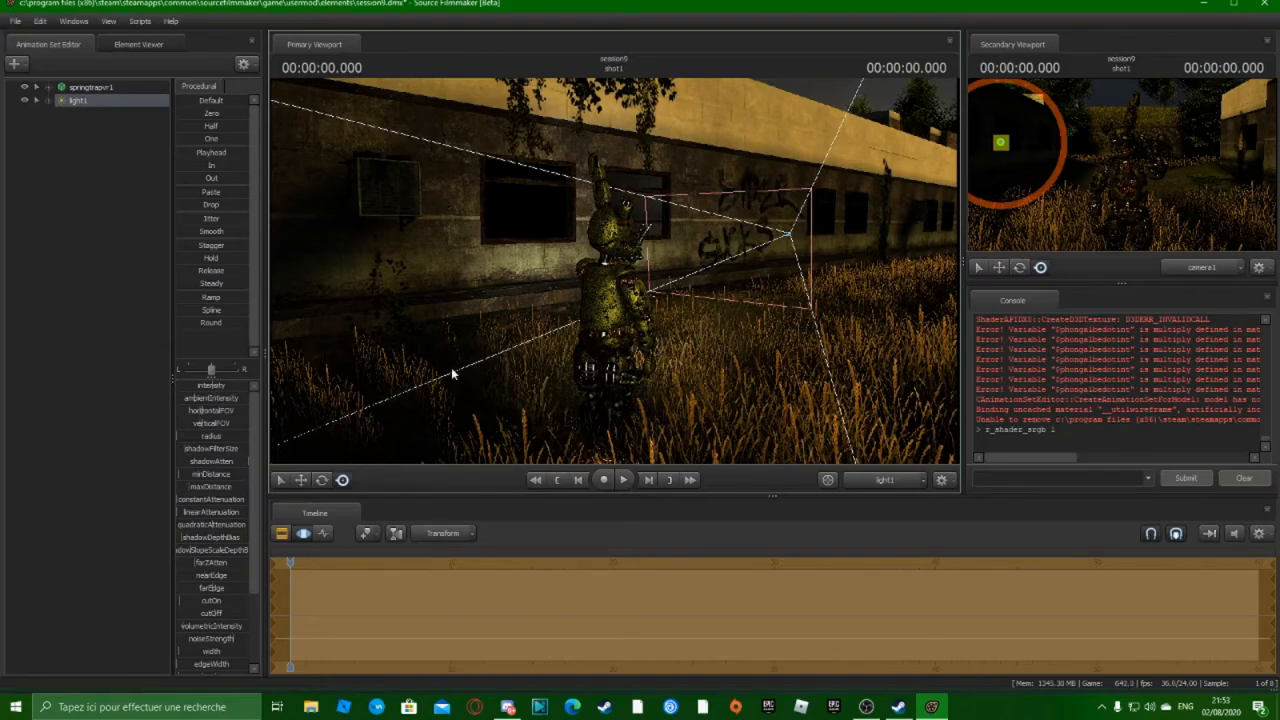
key(a)
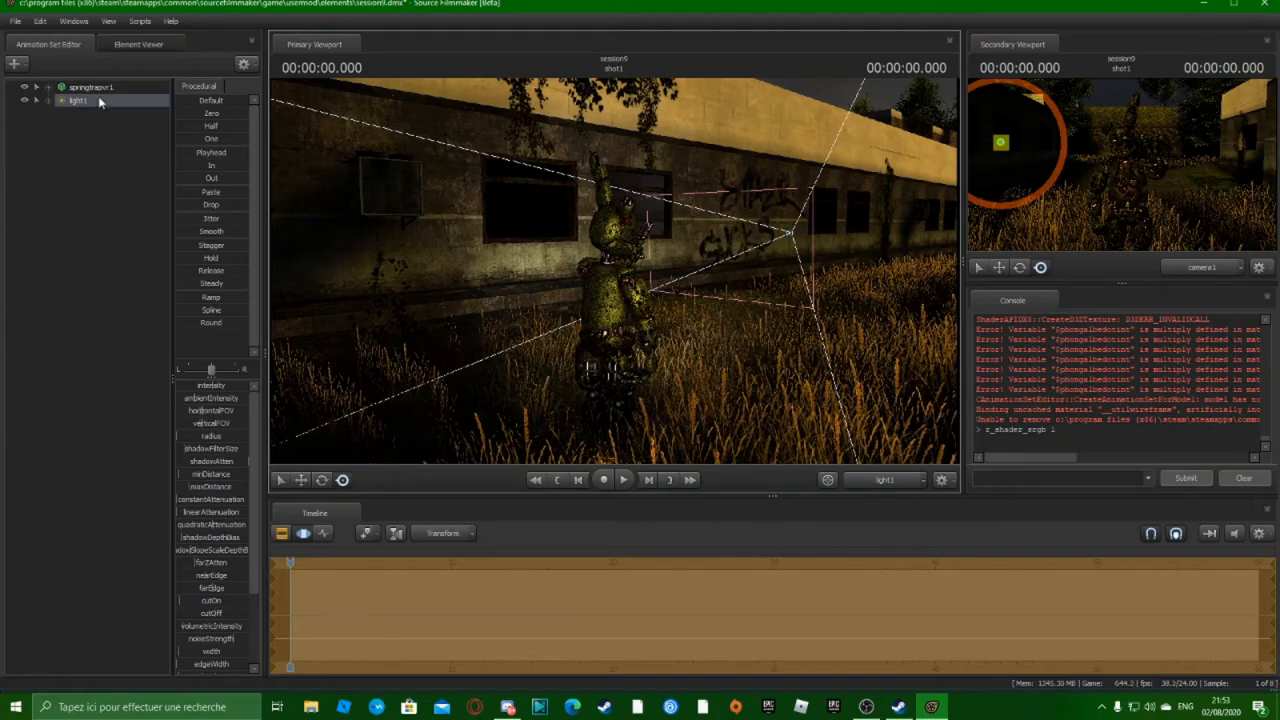
Create a second light, light2, and position it directly behind Springtrap while looking through it
right_click(92, 164)
click(140, 180)
drag(69, 113, 656, 380)
key(w)
key(s)
key(a)
key(s)
key(z)
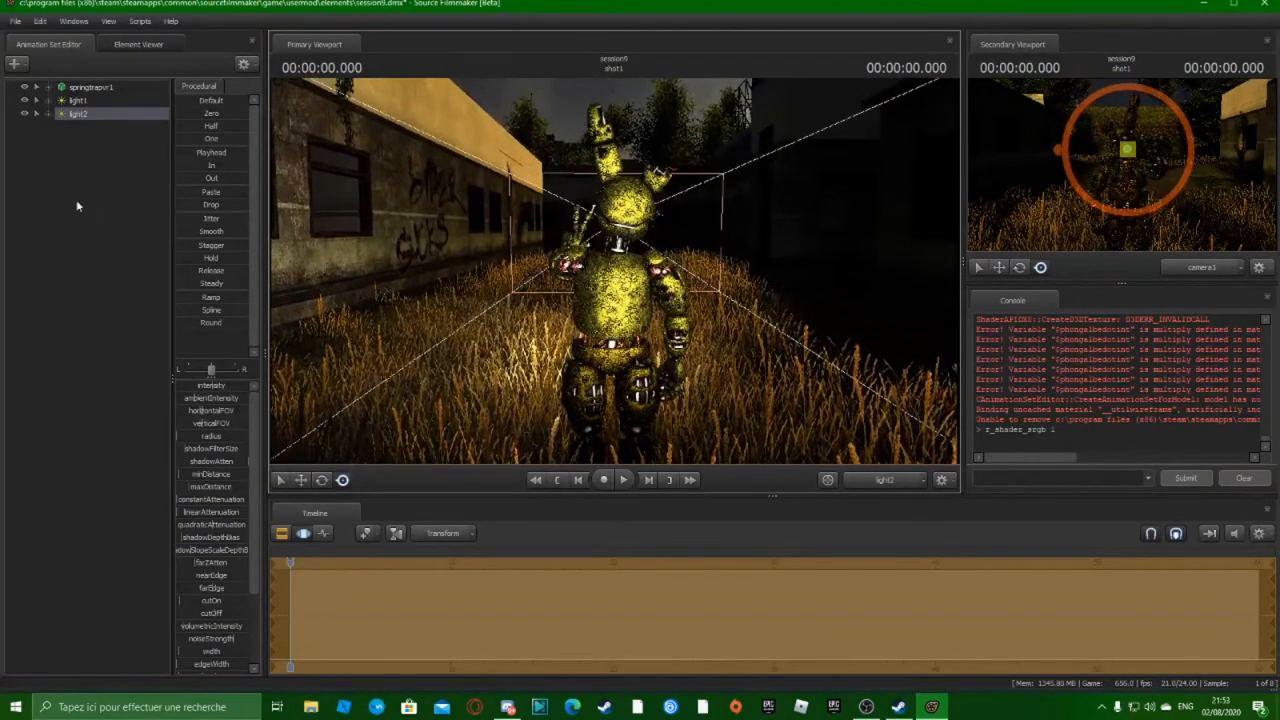
Create a third light, light3, position it behind and beside Springtrap while looking through it, and return the primary viewport to camera1
right_click(70, 170)
click(130, 178)
drag(322, 210, 420, 283)
drag(506, 314, 506, 314)
key(w)
key(s)
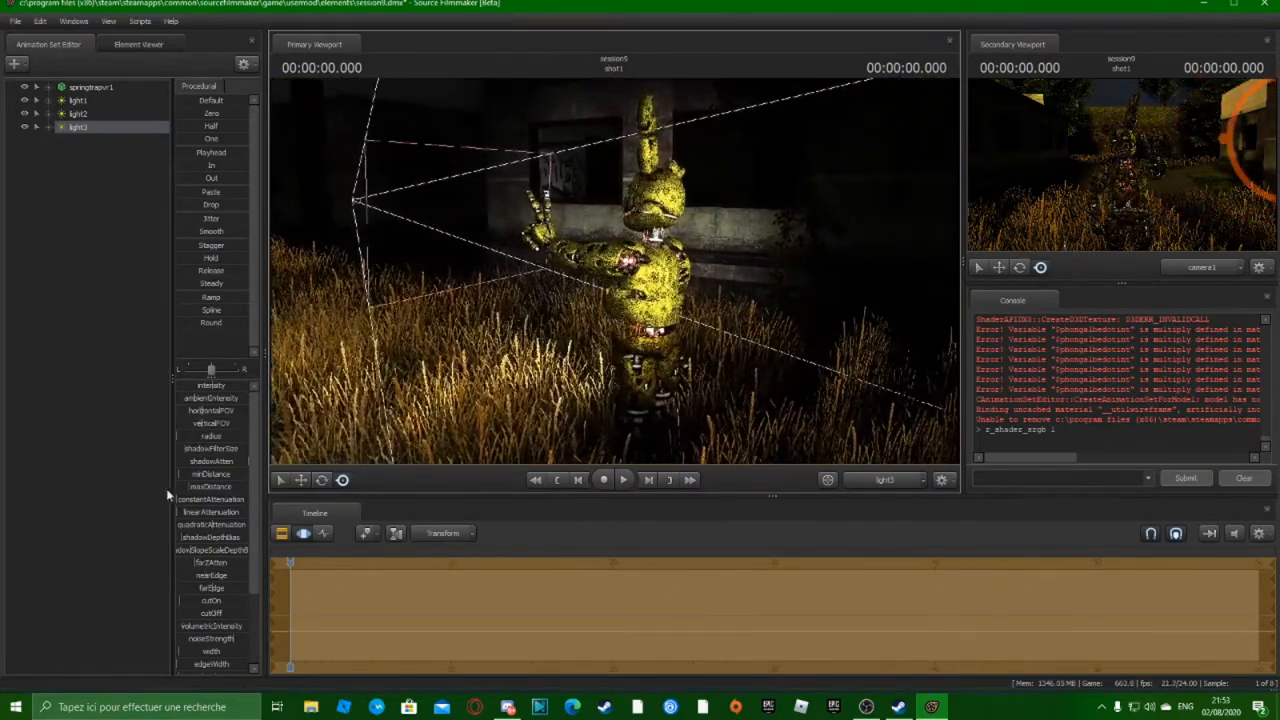
click(880, 485)
click(875, 485)
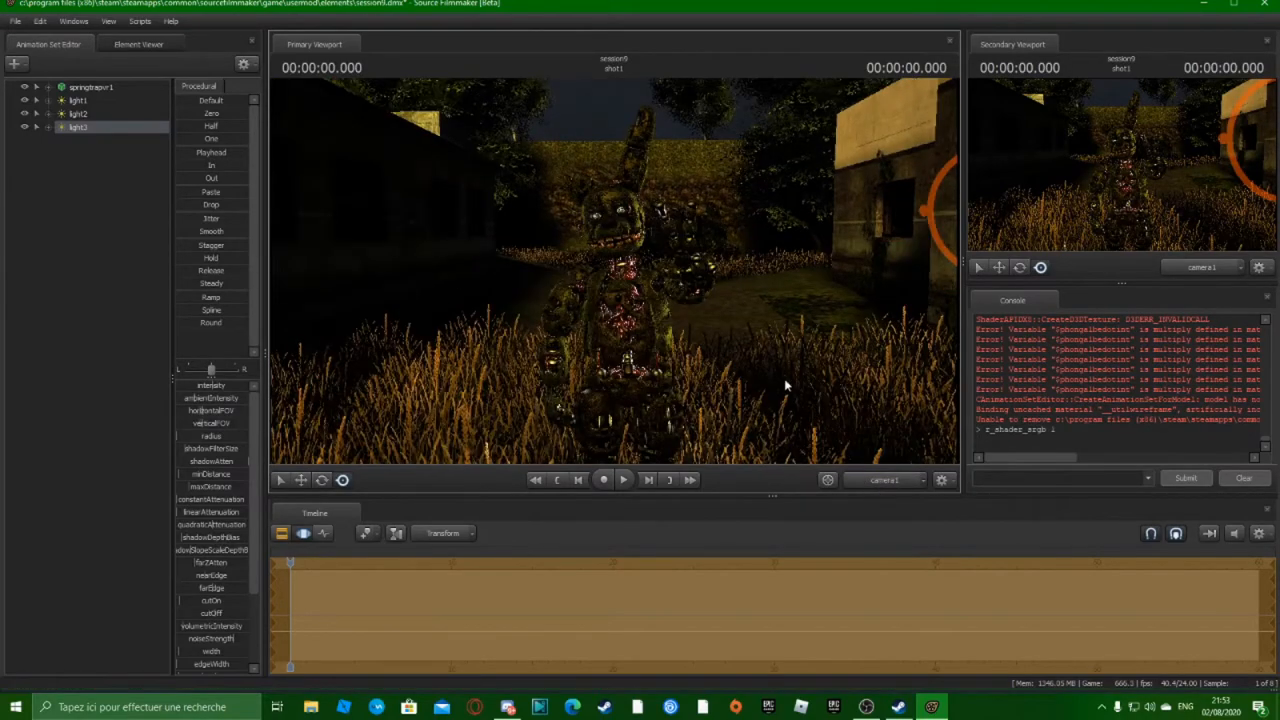
Bend Springtrap's left ear outward by rotating the bones bip_ear_0_L and bip_ear_1_L, and leave the rotate mode
ctrl+click(632, 192)
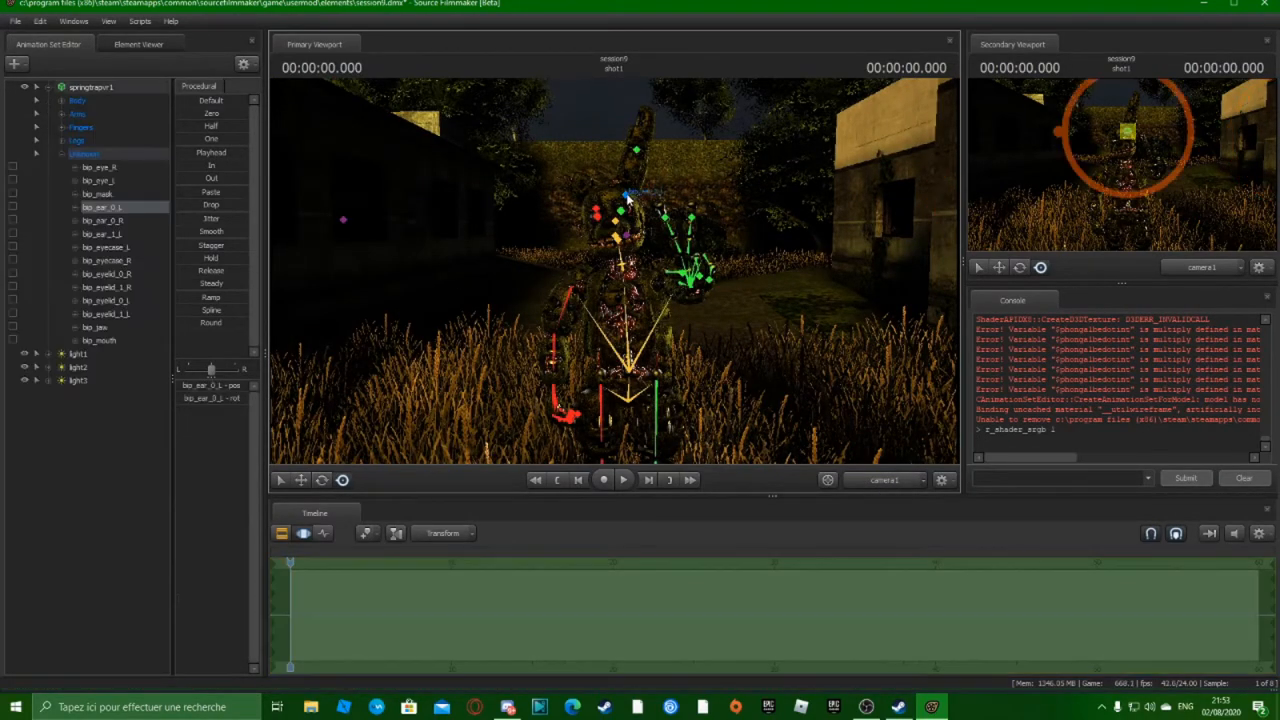
drag(658, 165, 628, 172)
ctrl+click(646, 156)
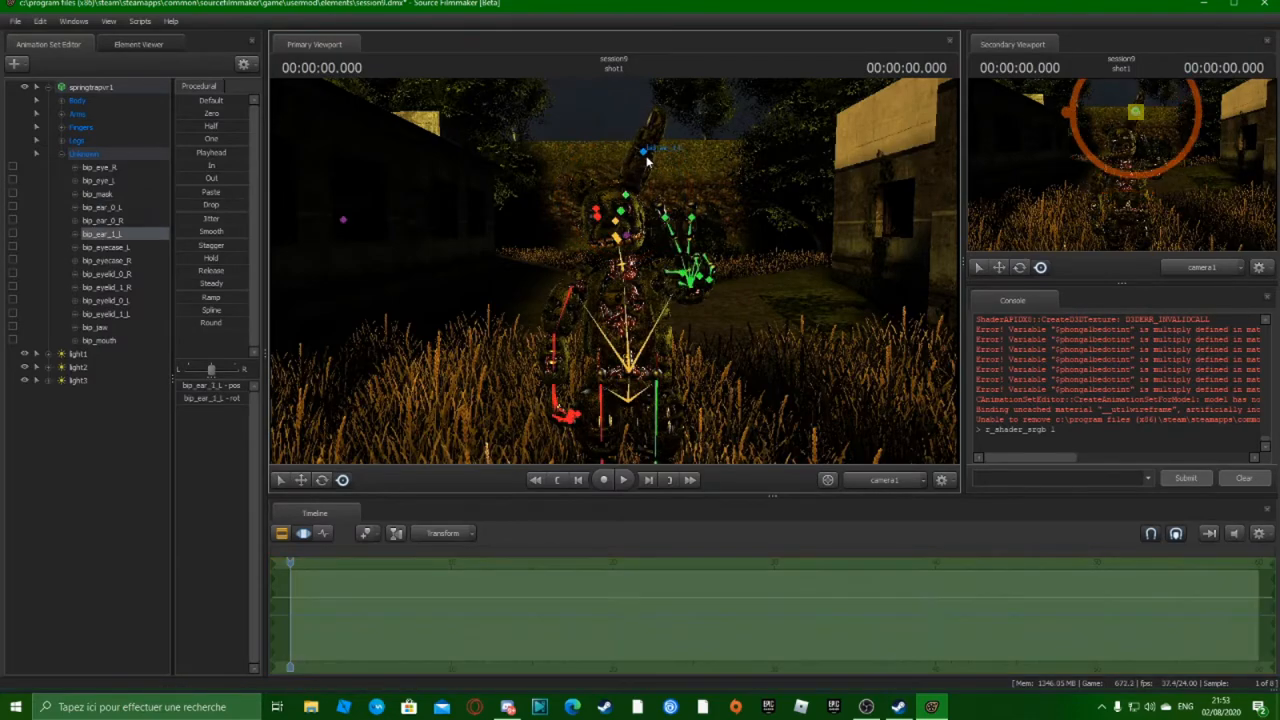
drag(655, 121, 652, 158)
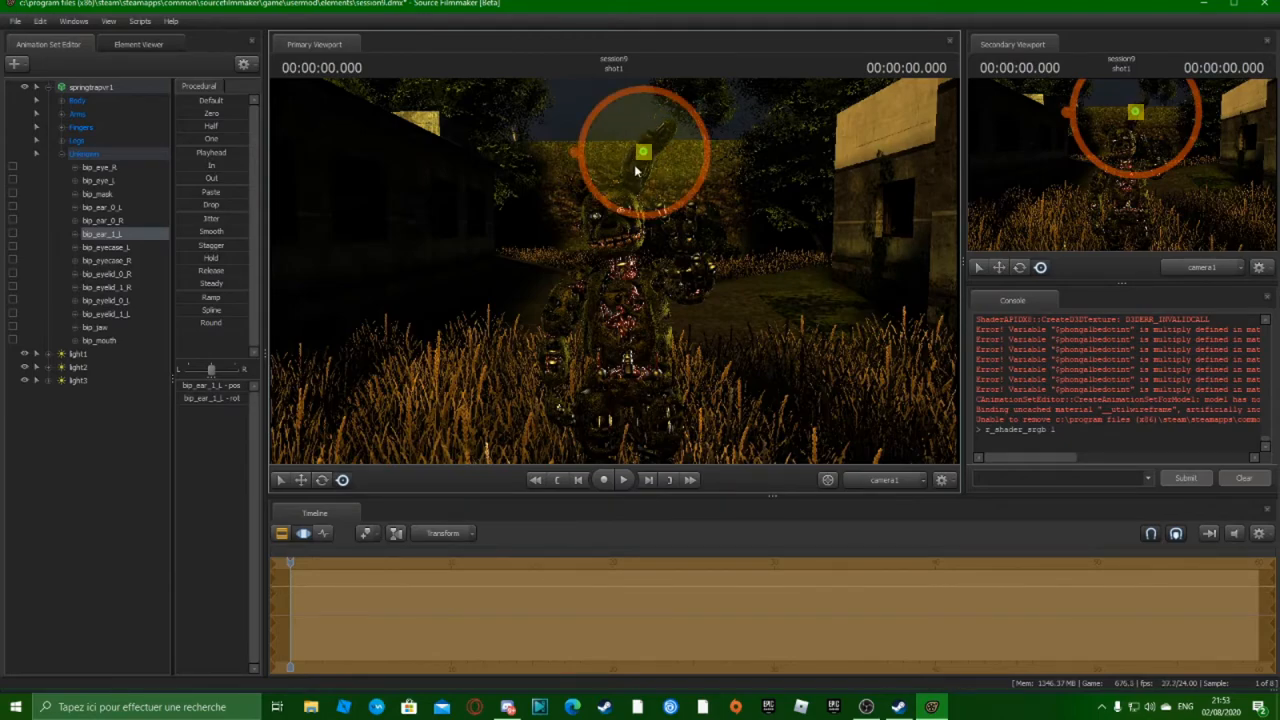
click(78, 444)
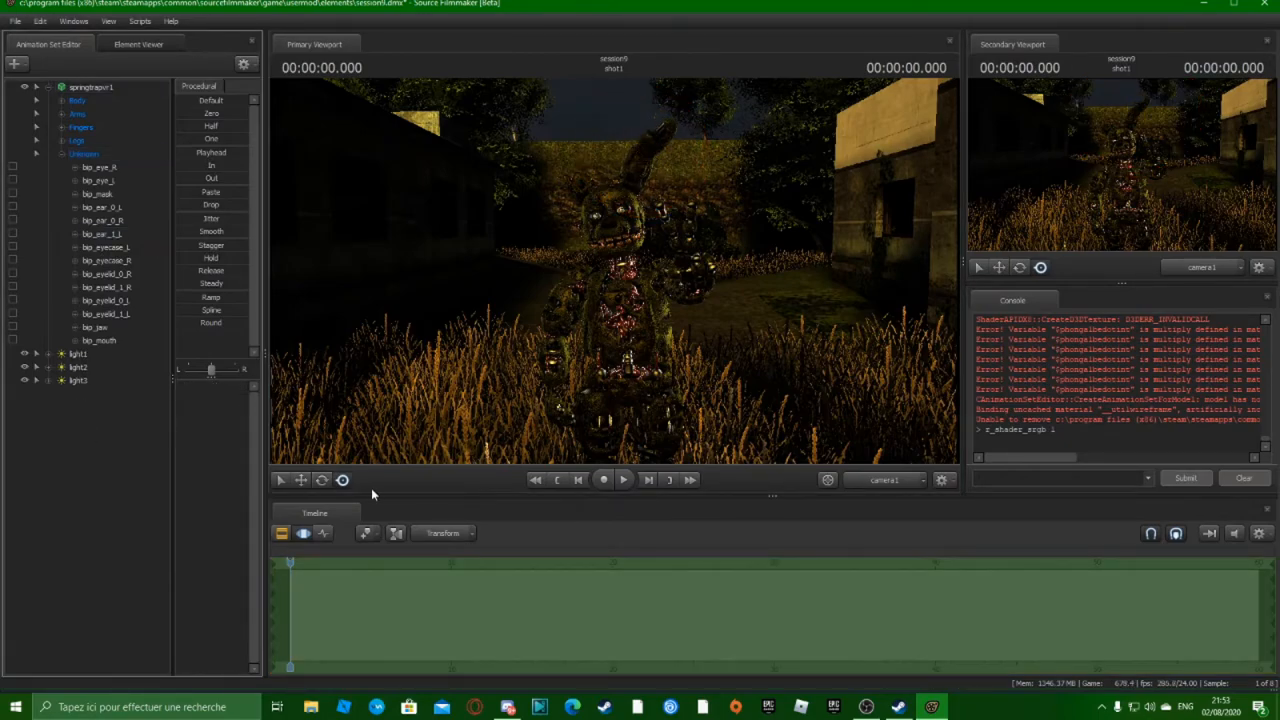
click(280, 480)
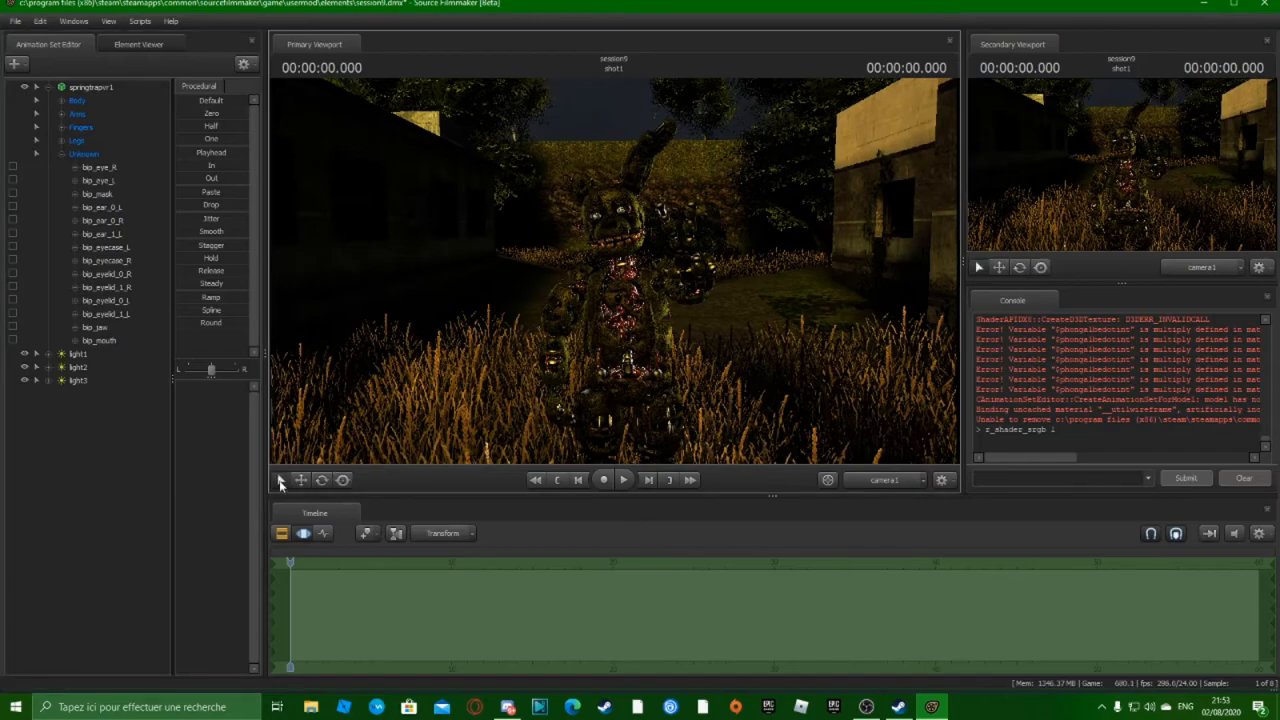
right_click(620, 214)
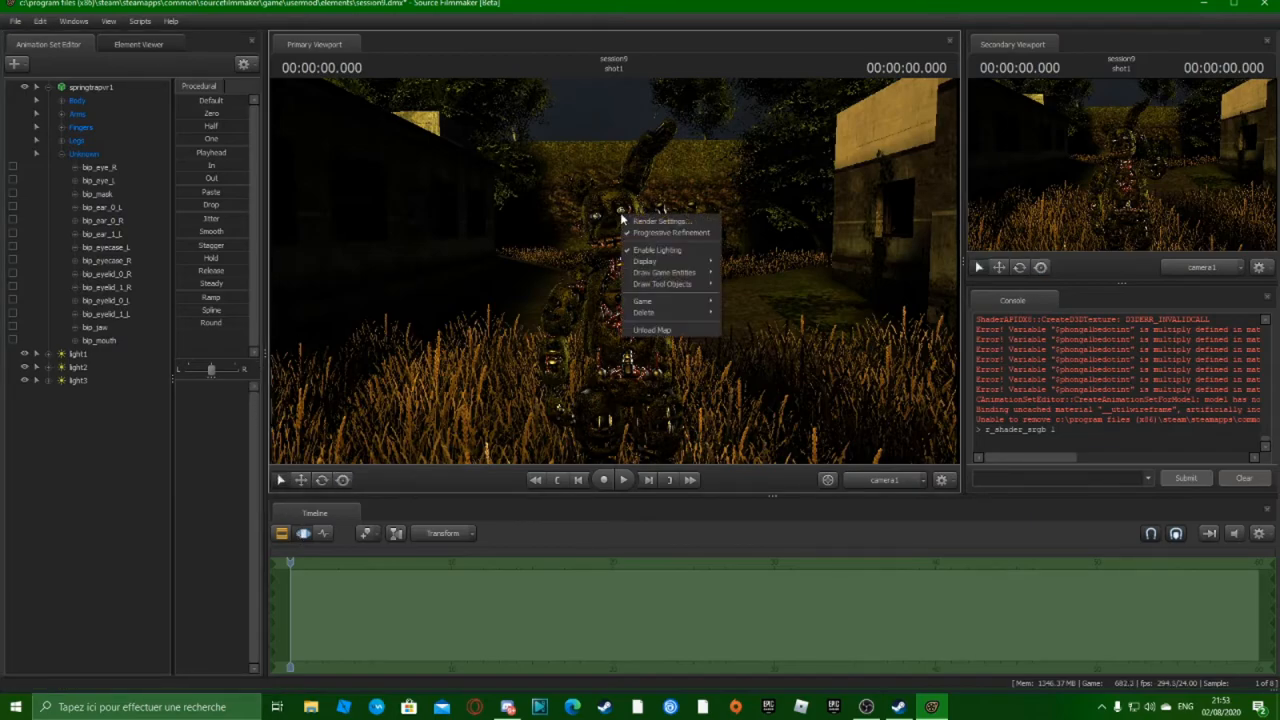
click(138, 468)
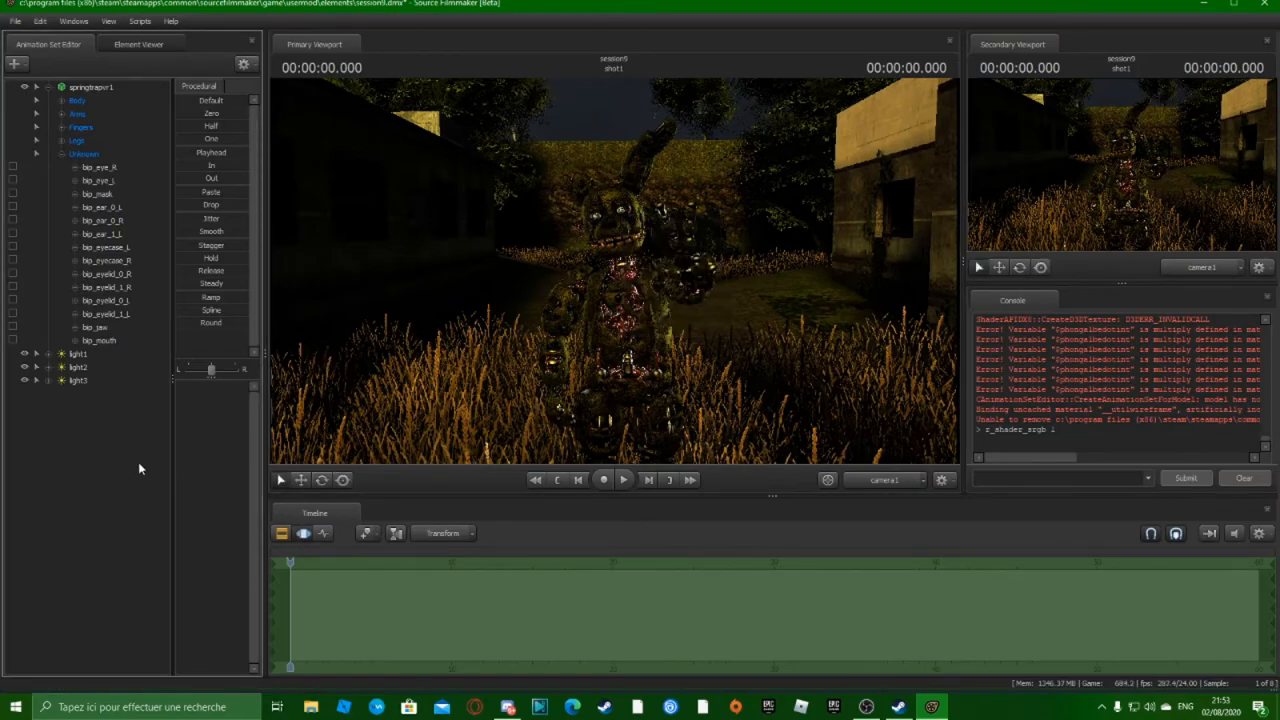
click(104, 221)
click(104, 207)
click(99, 167)
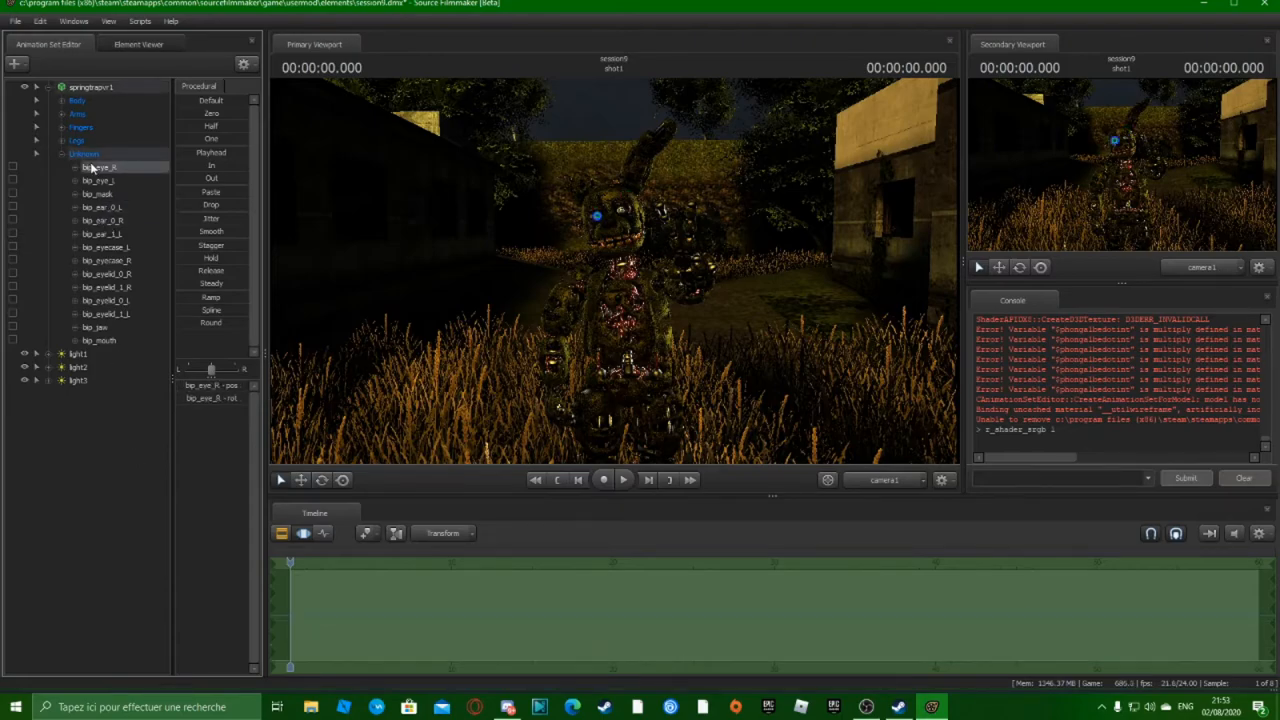
click(96, 400)
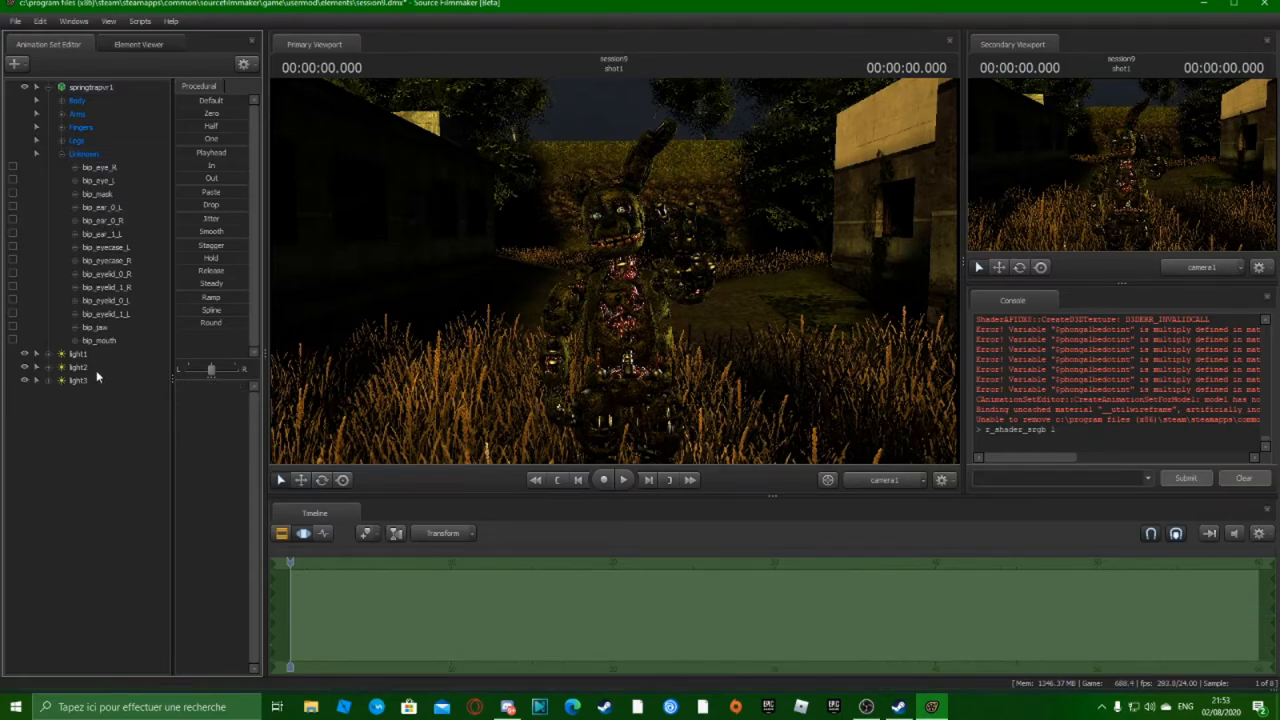
Adjust light1's intensity, switching the lights' visibility off and on to check their effect on the scene
click(94, 356)
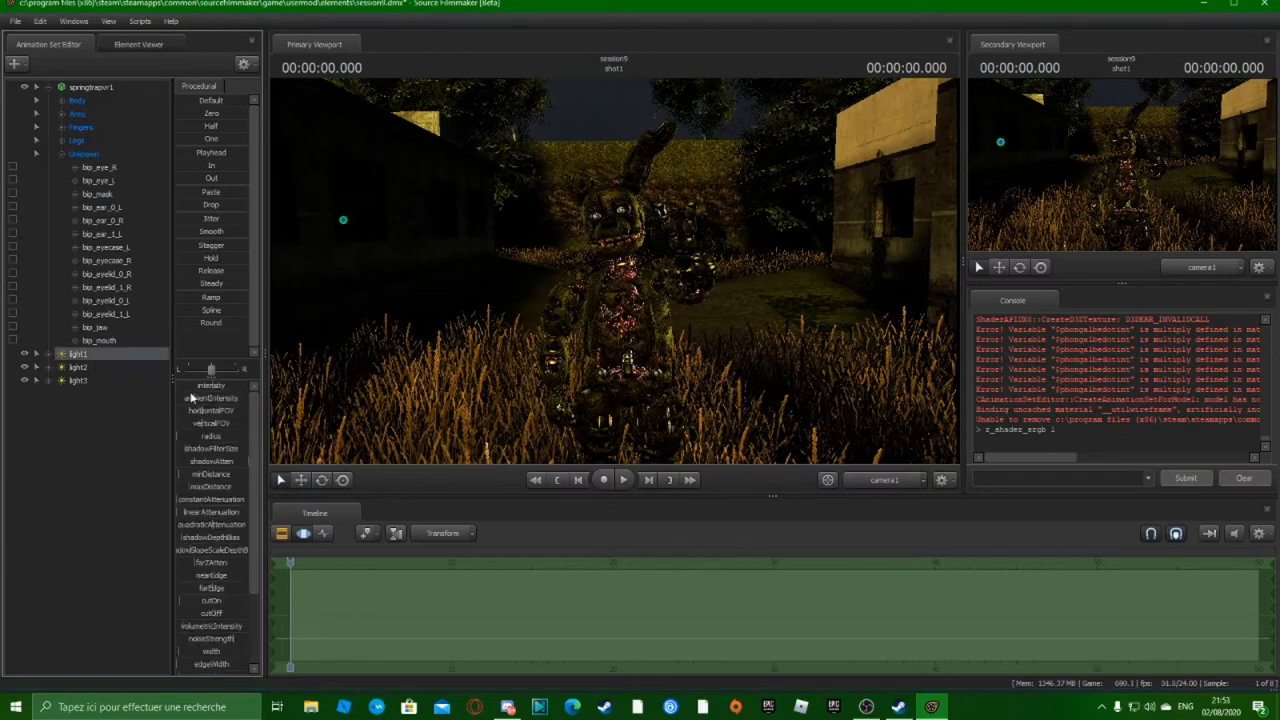
drag(210, 385, 190, 383)
click(24, 355)
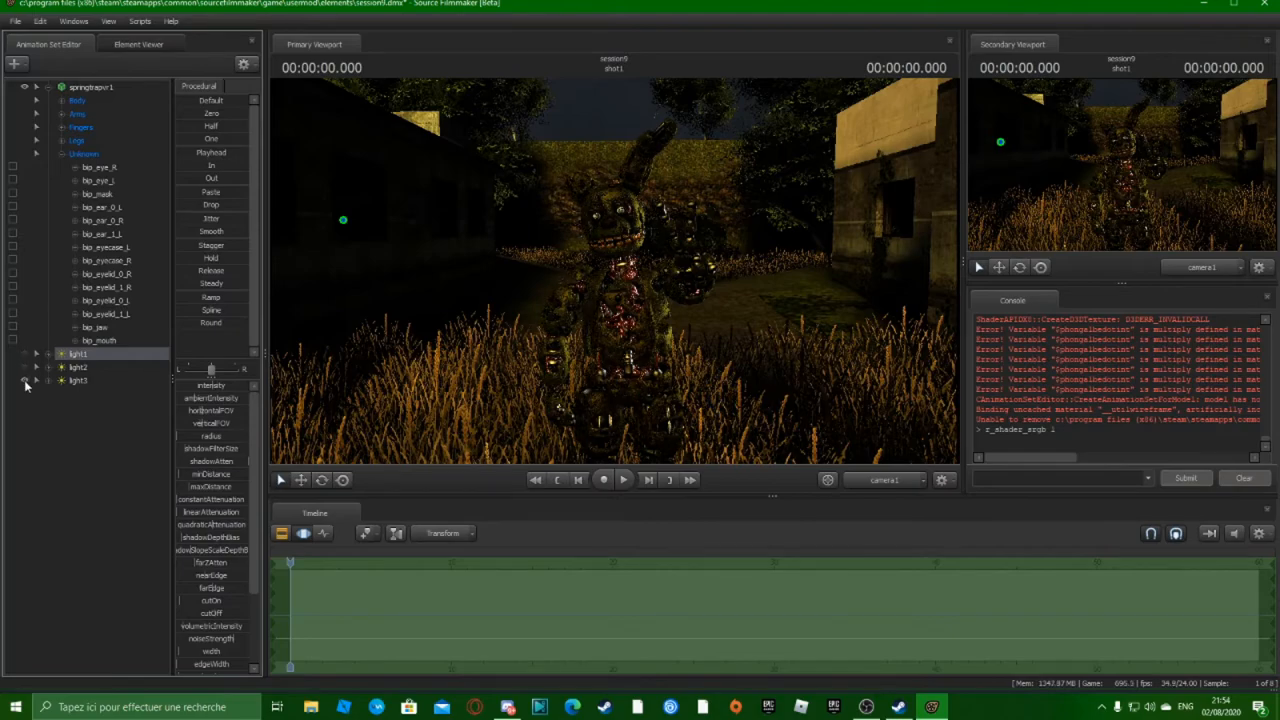
click(24, 380)
click(24, 380)
click(24, 355)
click(209, 388)
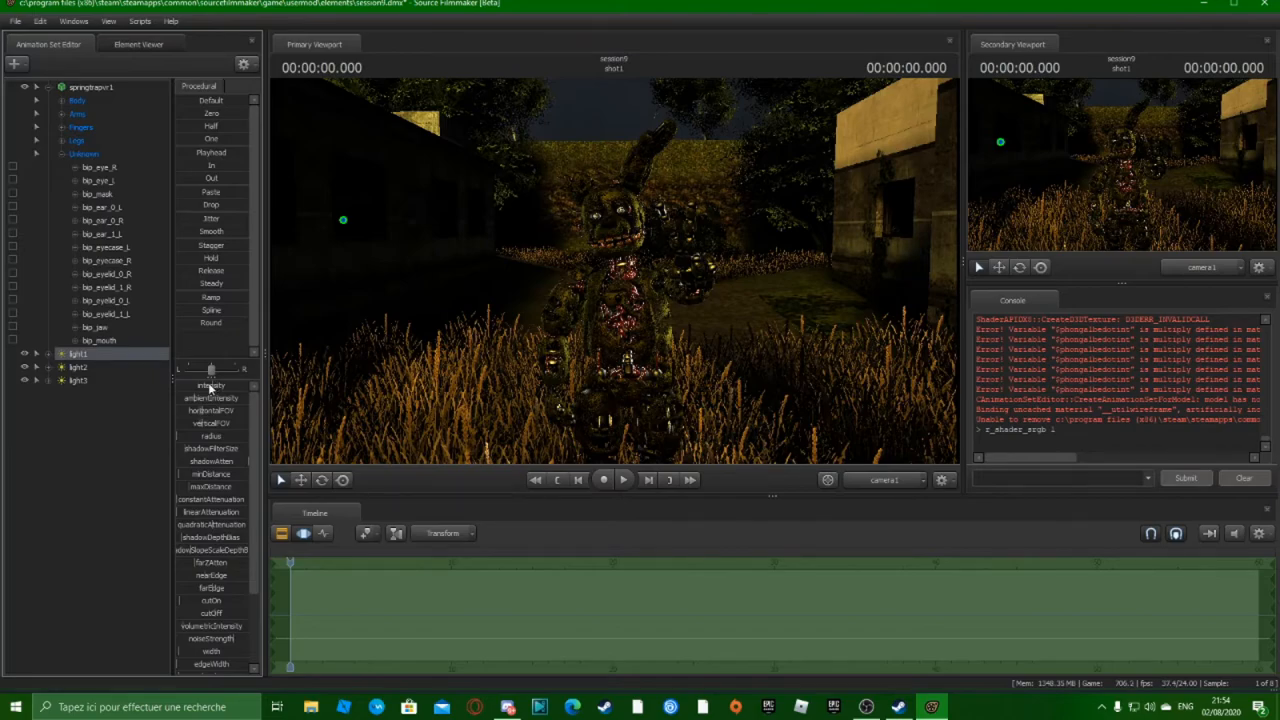
click(208, 384)
mouse_move(208, 385)
mouse_down()
mouse_move(240, 389)
mouse_move(201, 389)
mouse_move(216, 389)
mouse_up()
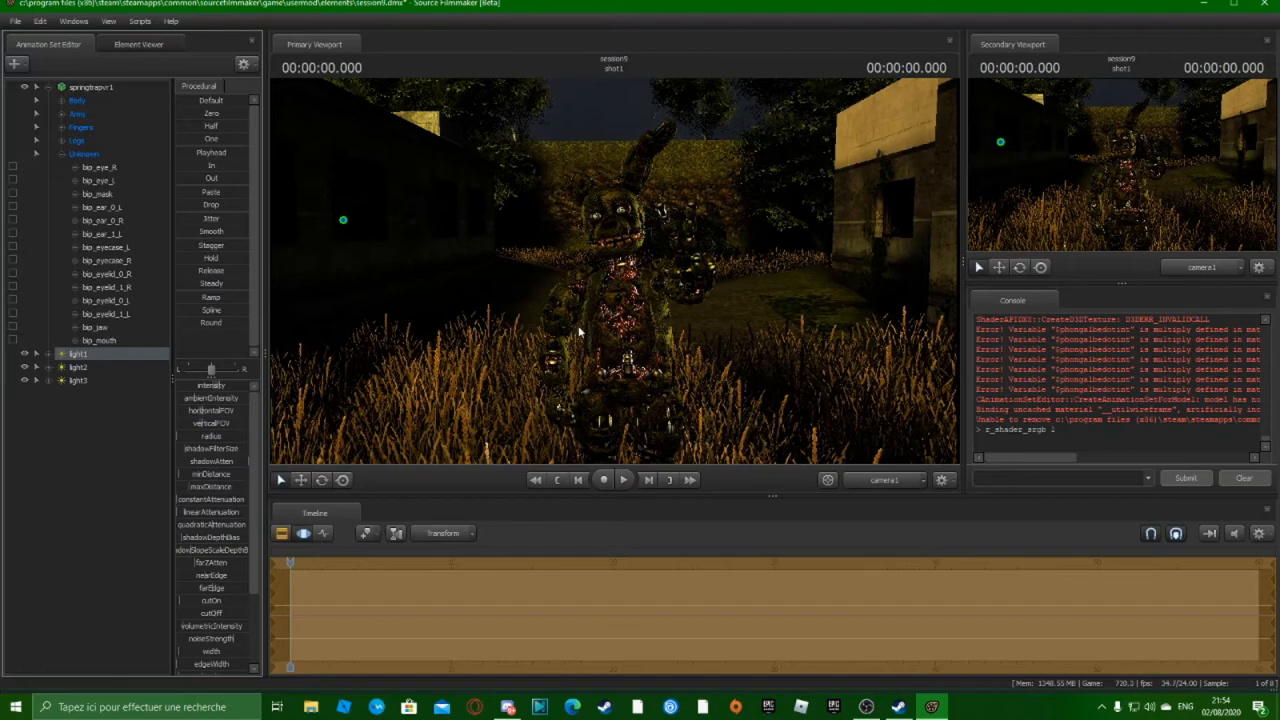
Raise light3's intensity, move it farther around to Springtrap's side while looking through it, and return to camera1
click(78, 368)
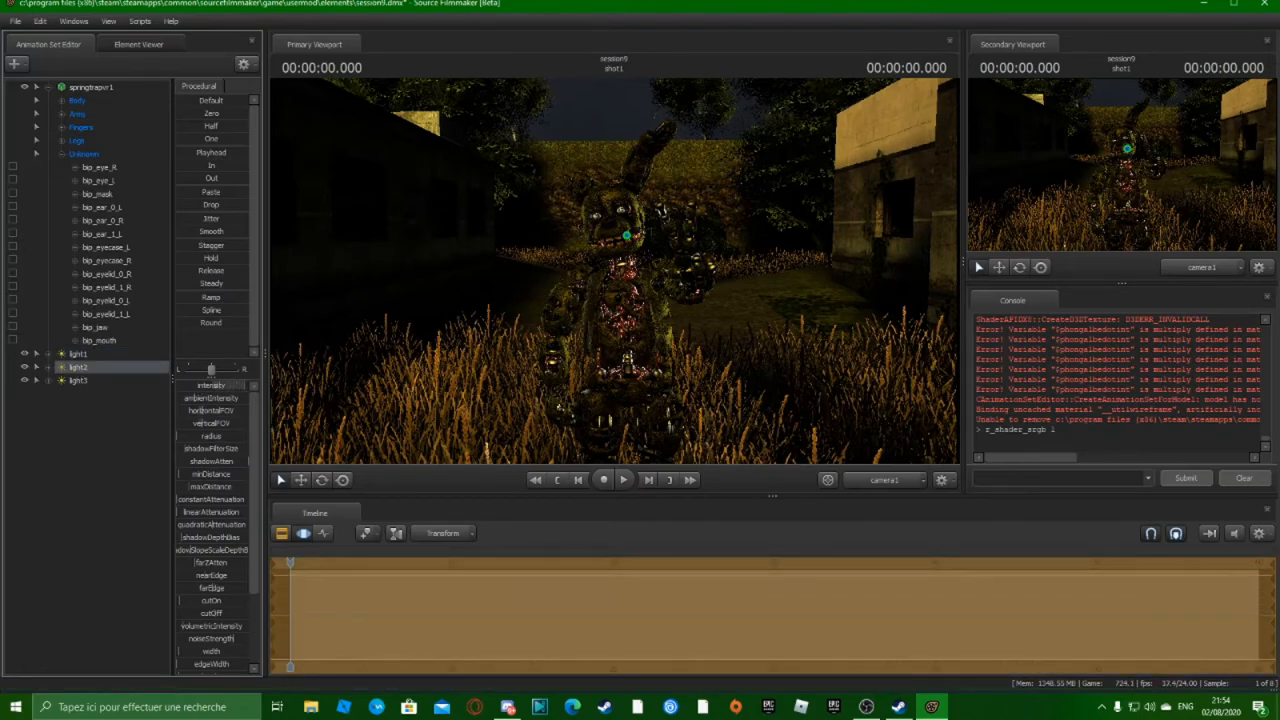
click(150, 381)
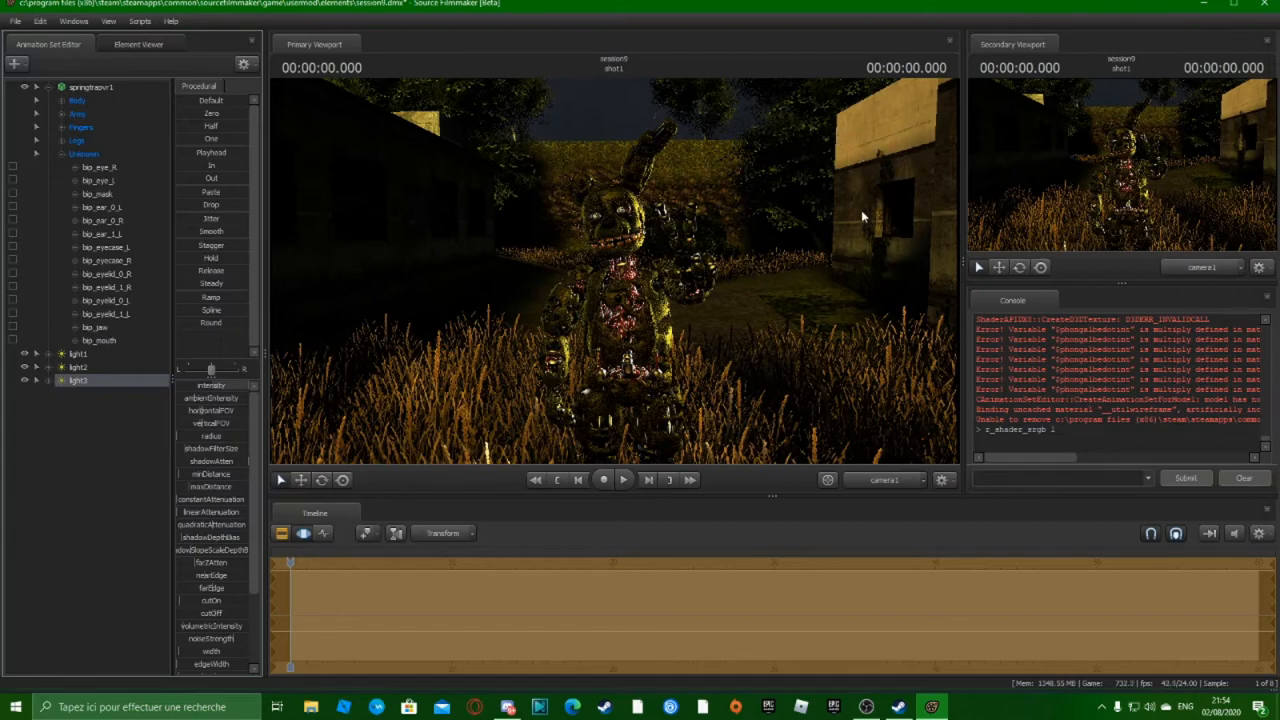
click(877, 487)
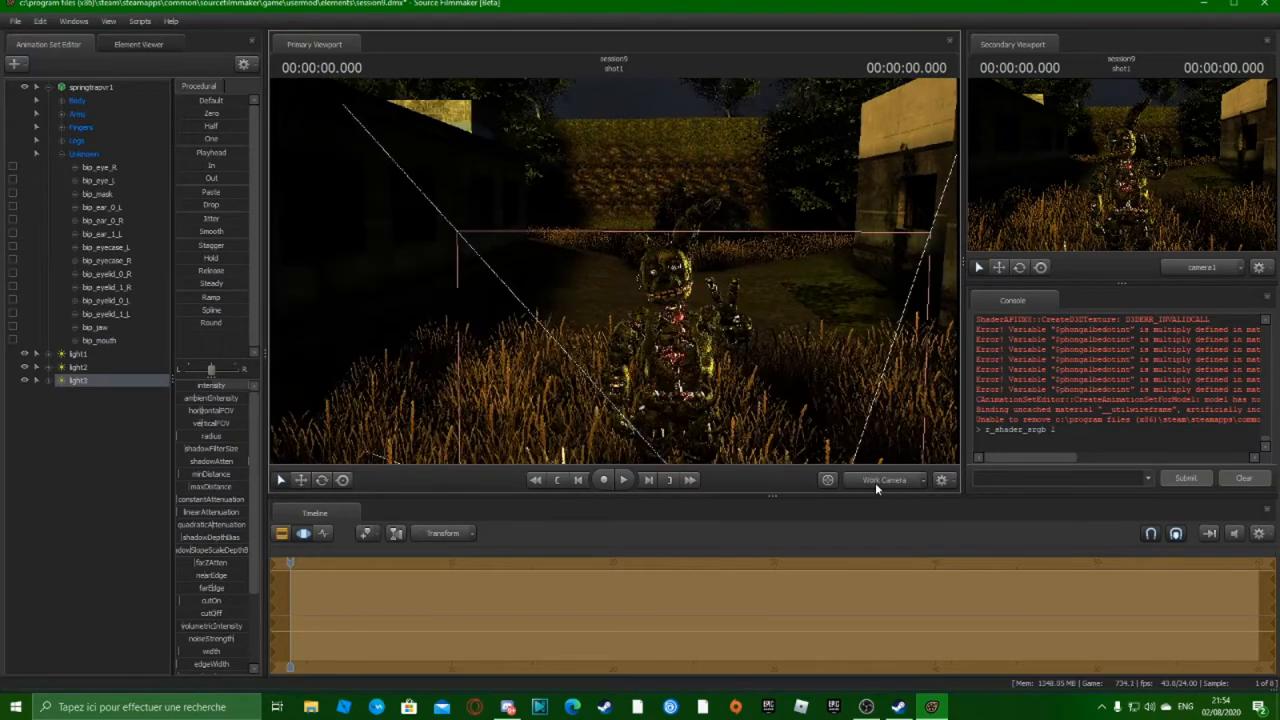
drag(82, 381, 506, 382)
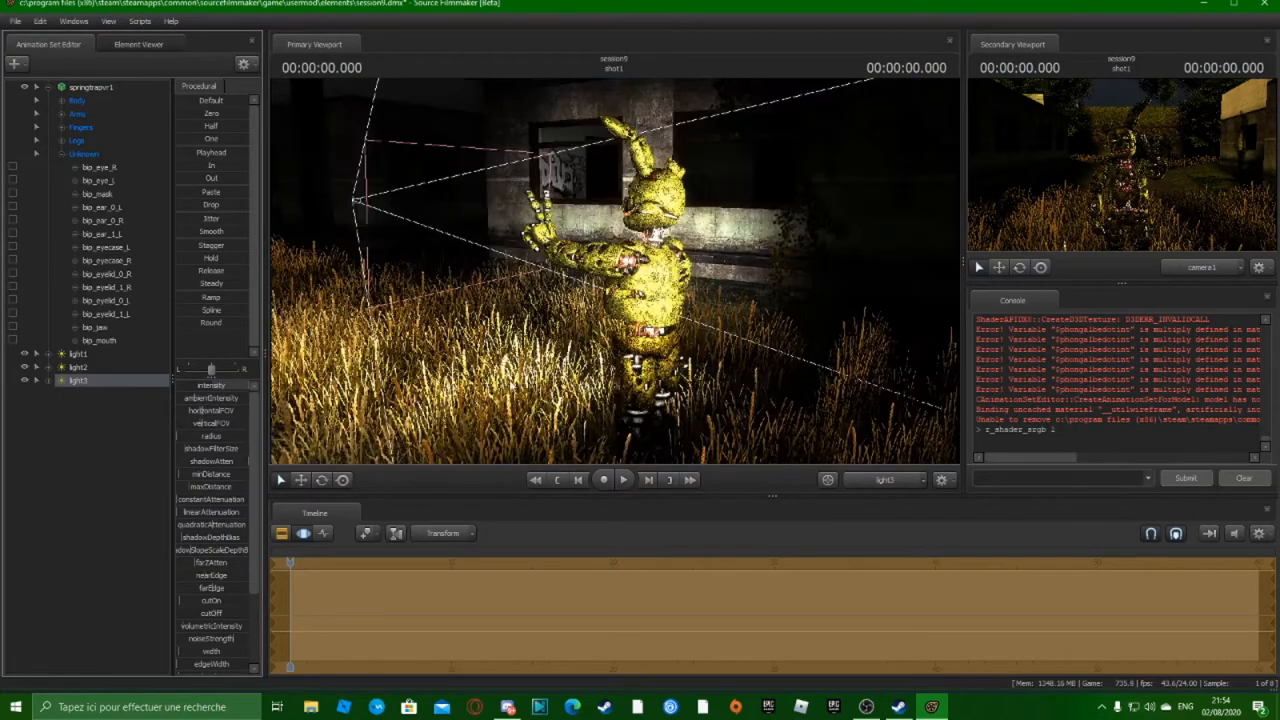
drag(572, 327, 538, 327)
key(d)
key(a)
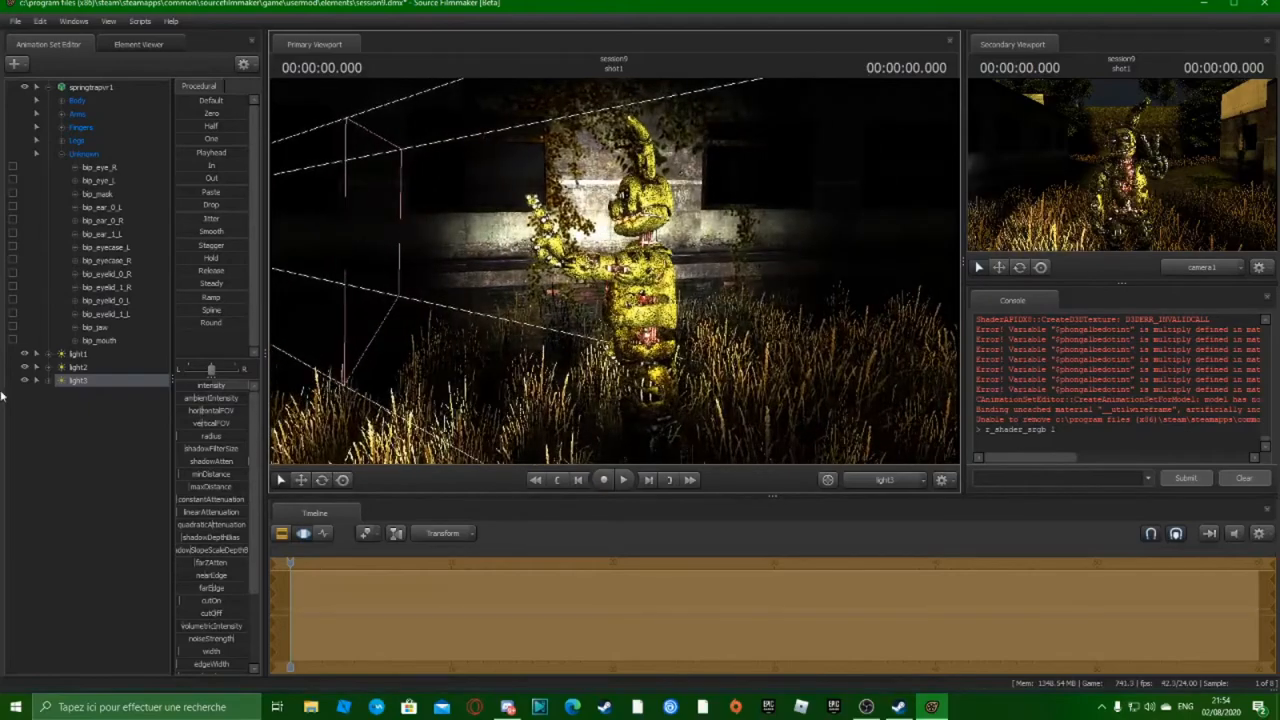
click(880, 482)
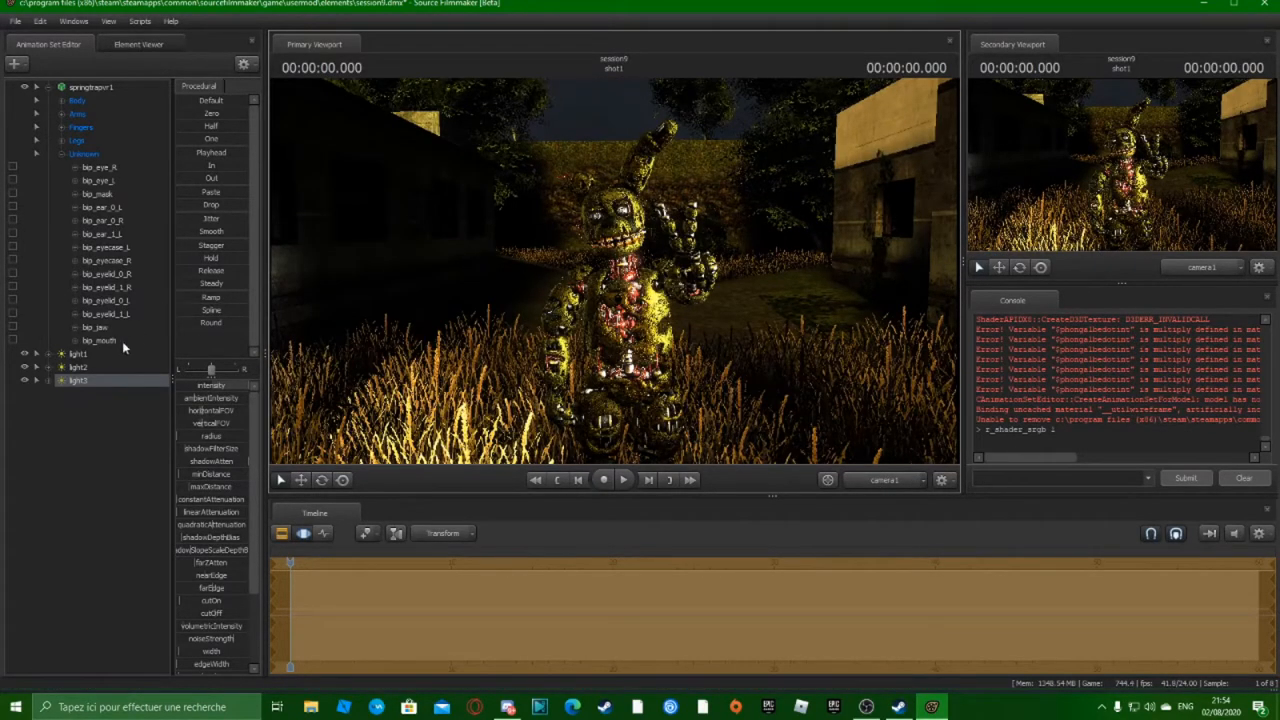
Adjust the intensity of light2 and light1 to balance the lighting on Springtrap and the building walls
click(94, 362)
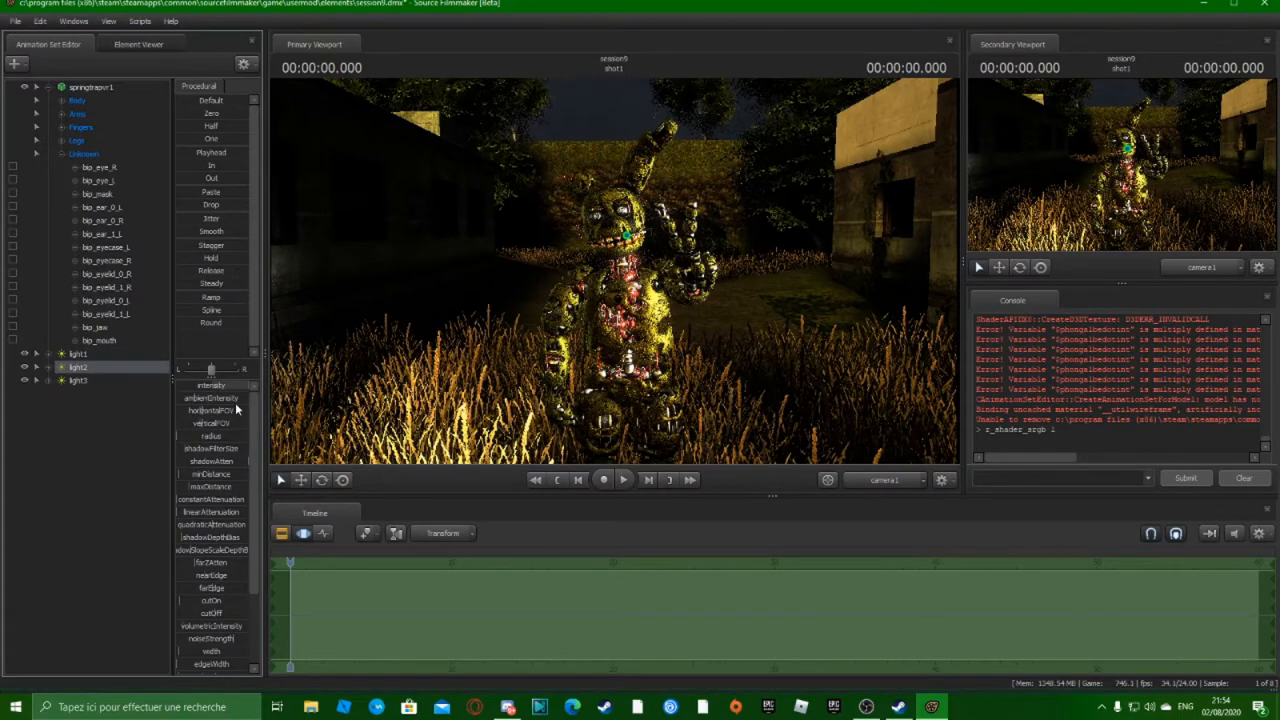
drag(233, 385, 223, 385)
click(113, 355)
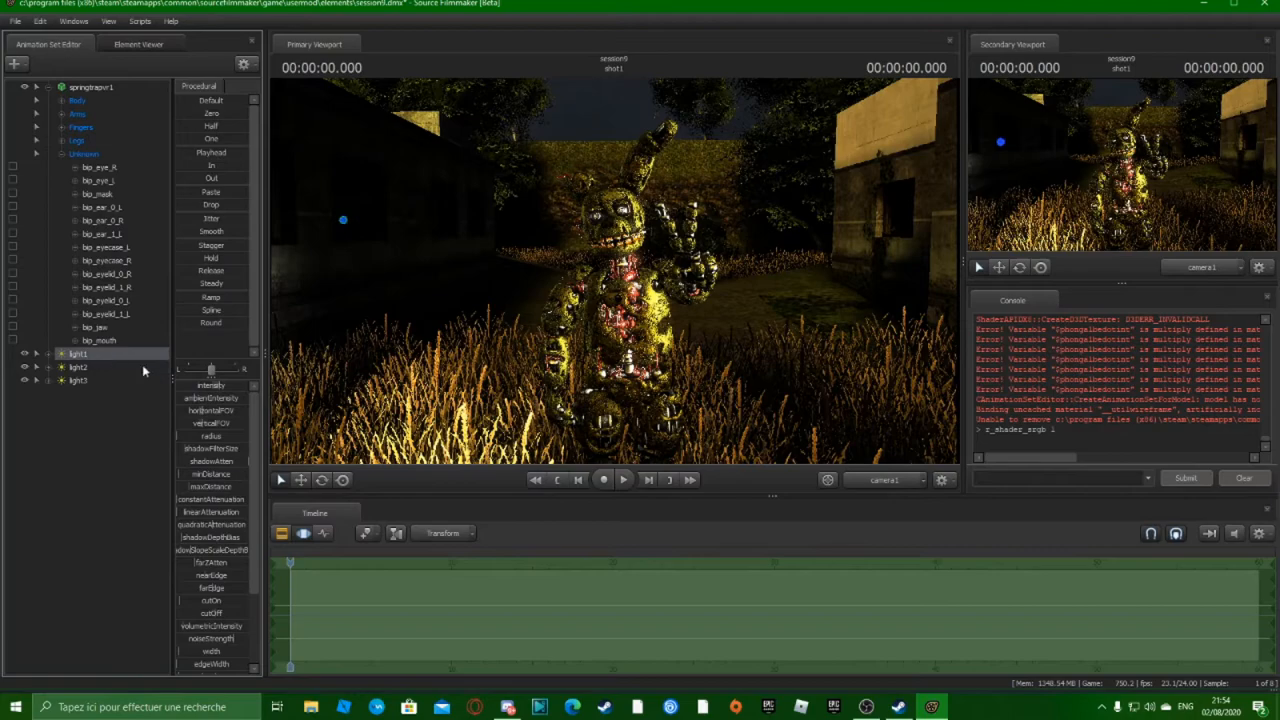
click(213, 387)
drag(214, 386, 195, 386)
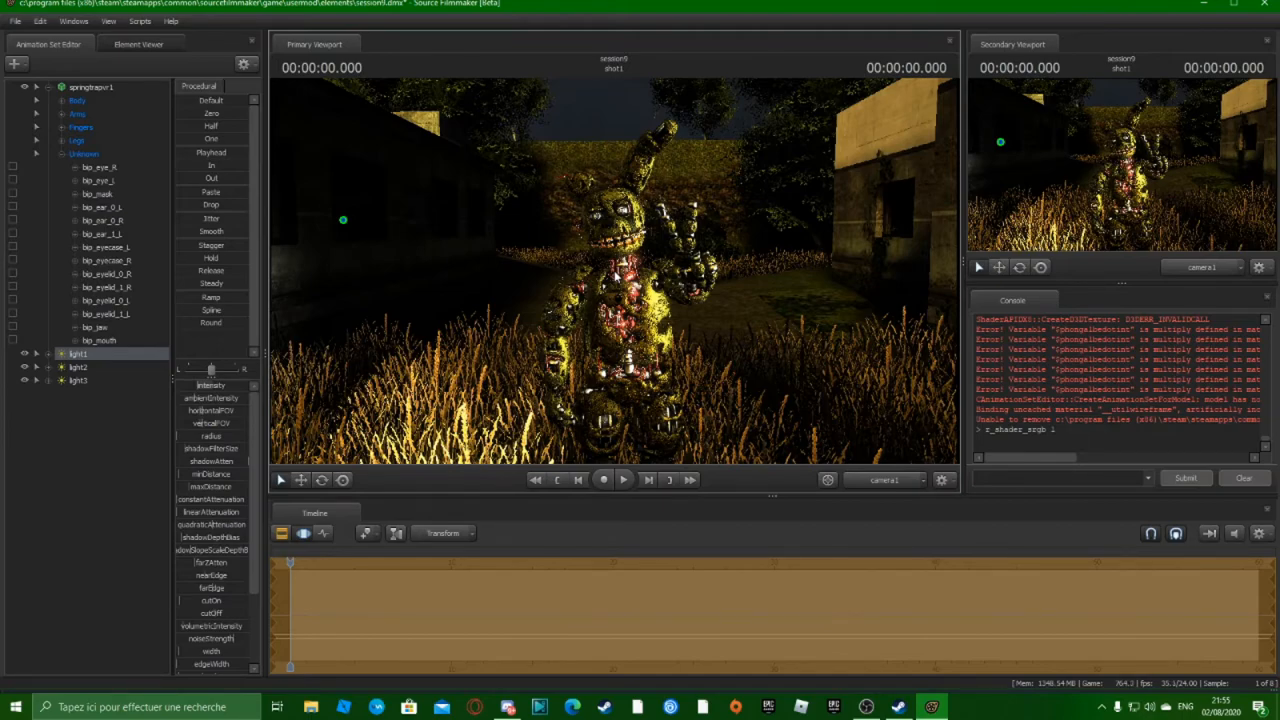
Turn lighting off and back on in the primary viewport to compare the scene with and without lights
right_click(487, 289)
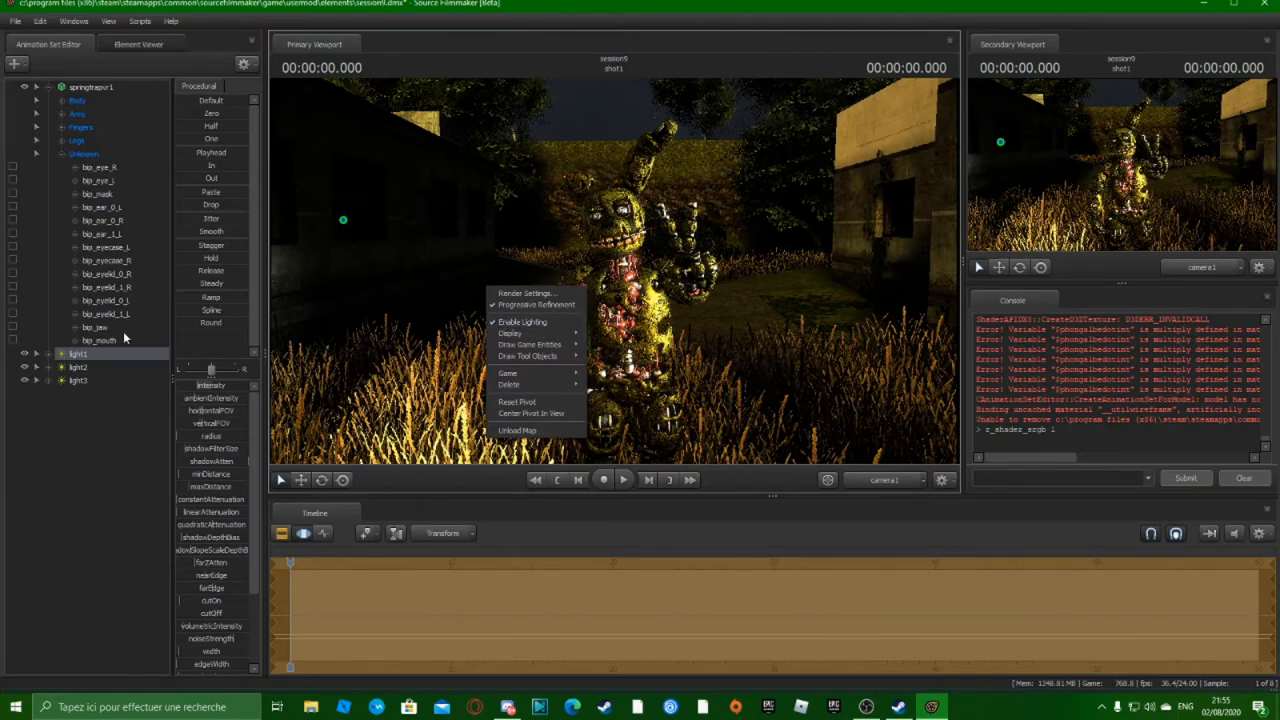
click(102, 437)
right_click(538, 369)
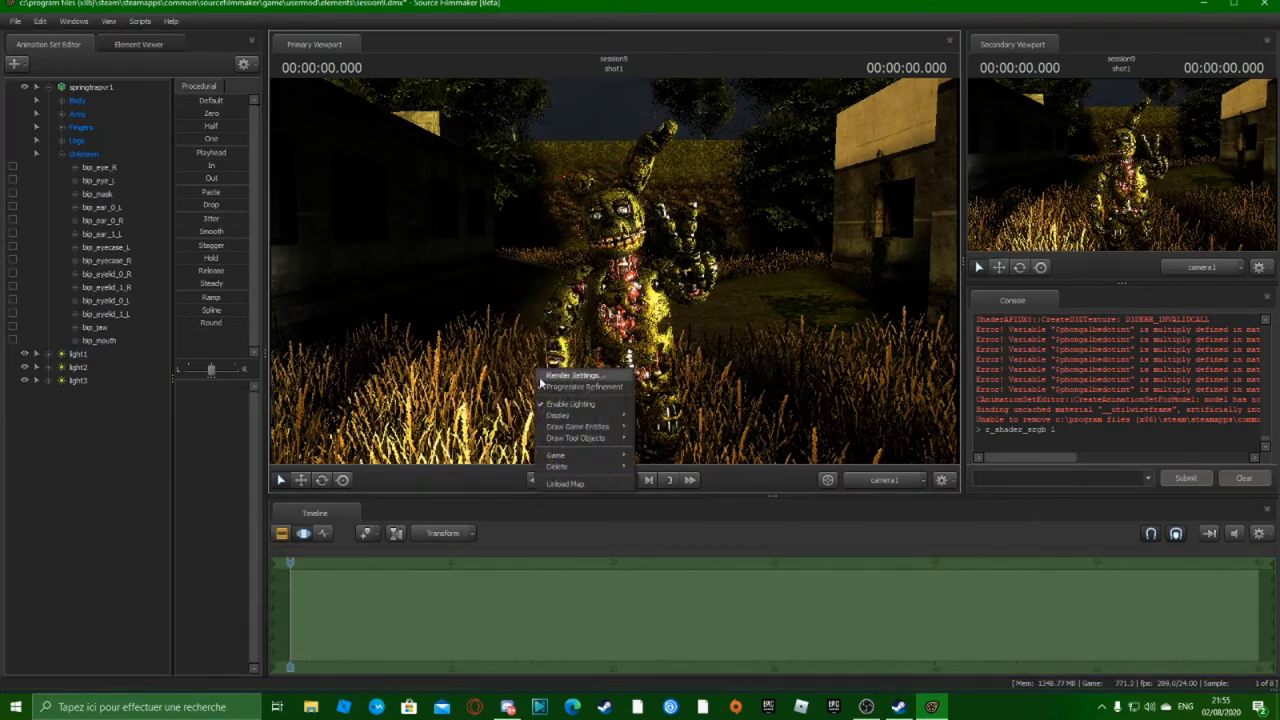
click(599, 405)
right_click(617, 277)
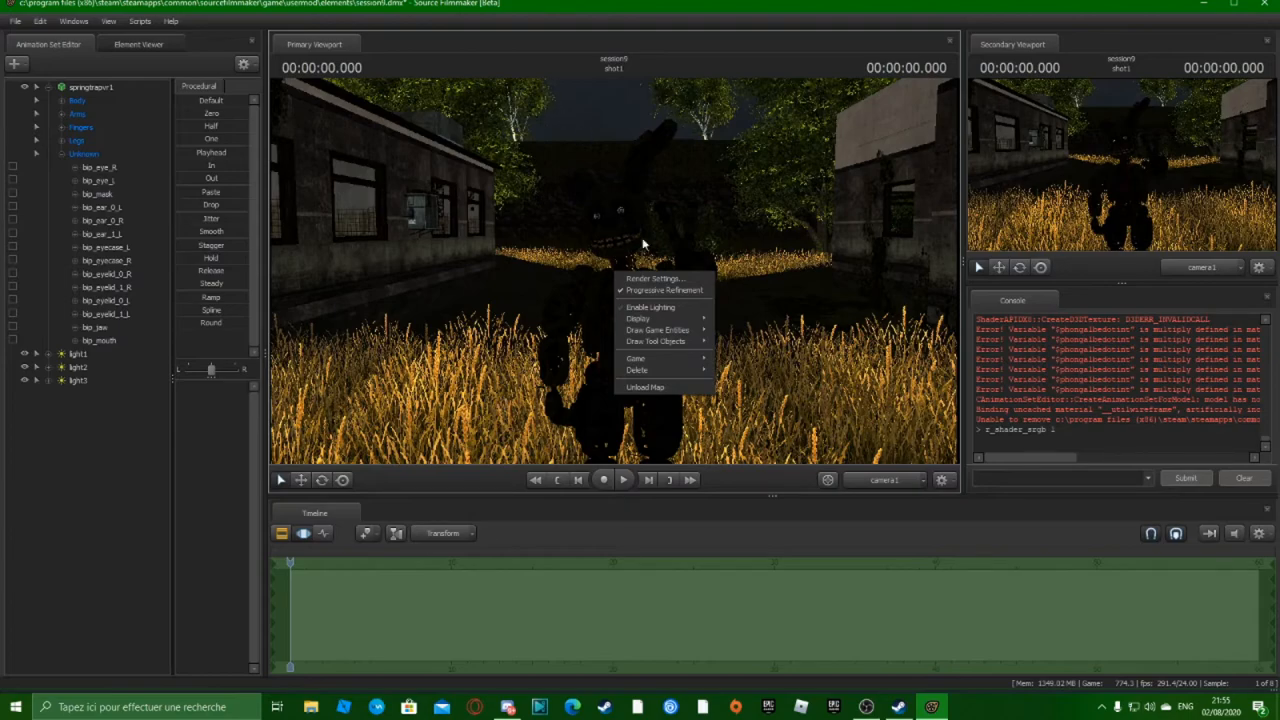
click(636, 308)
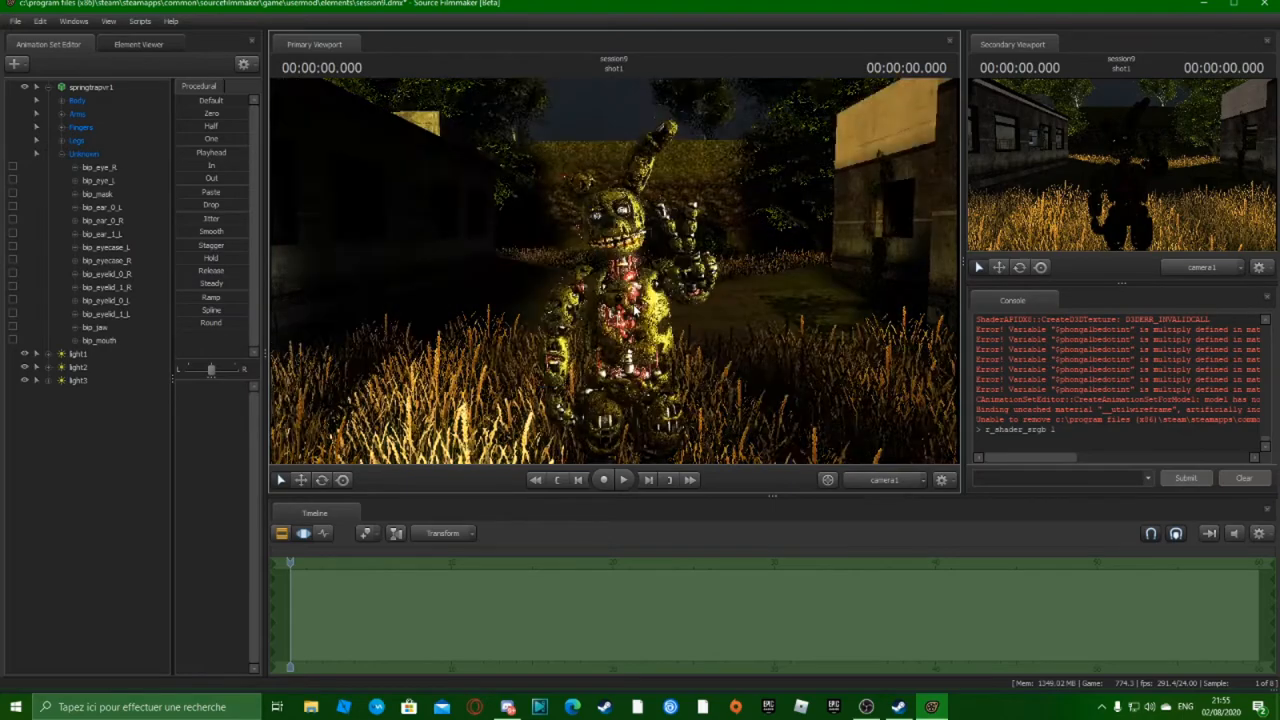
click(74, 380)
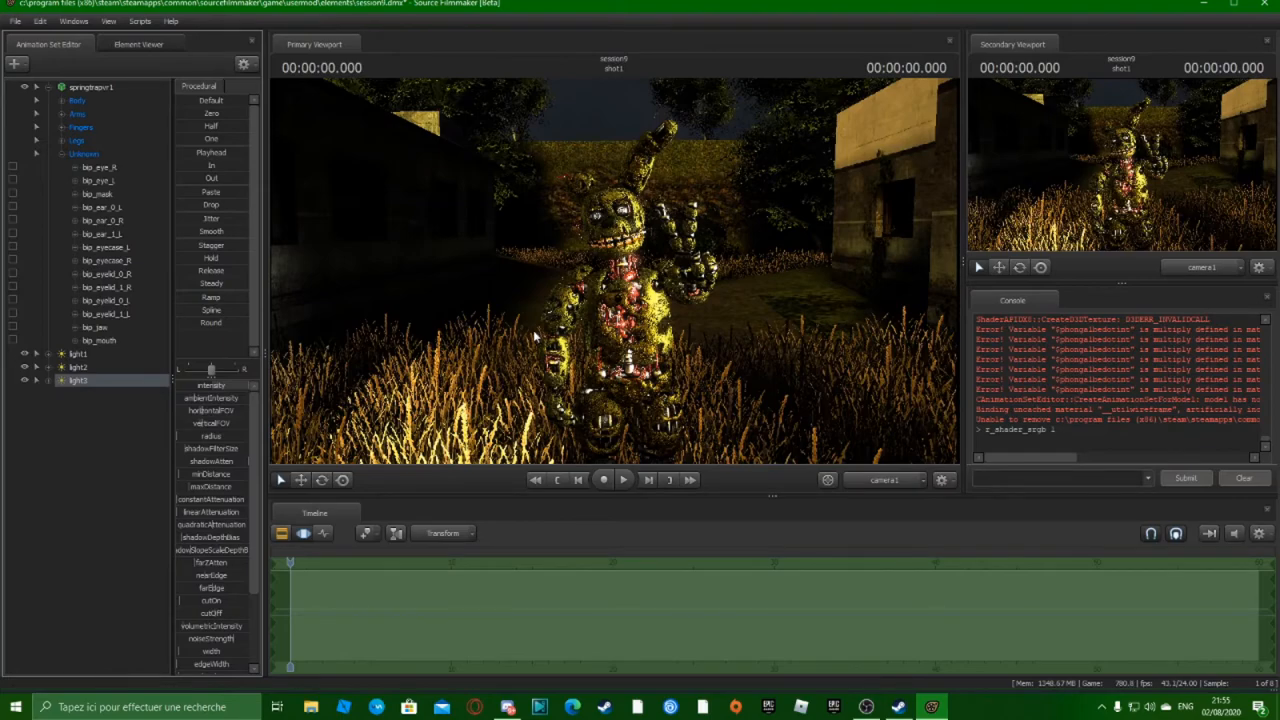
click(88, 434)
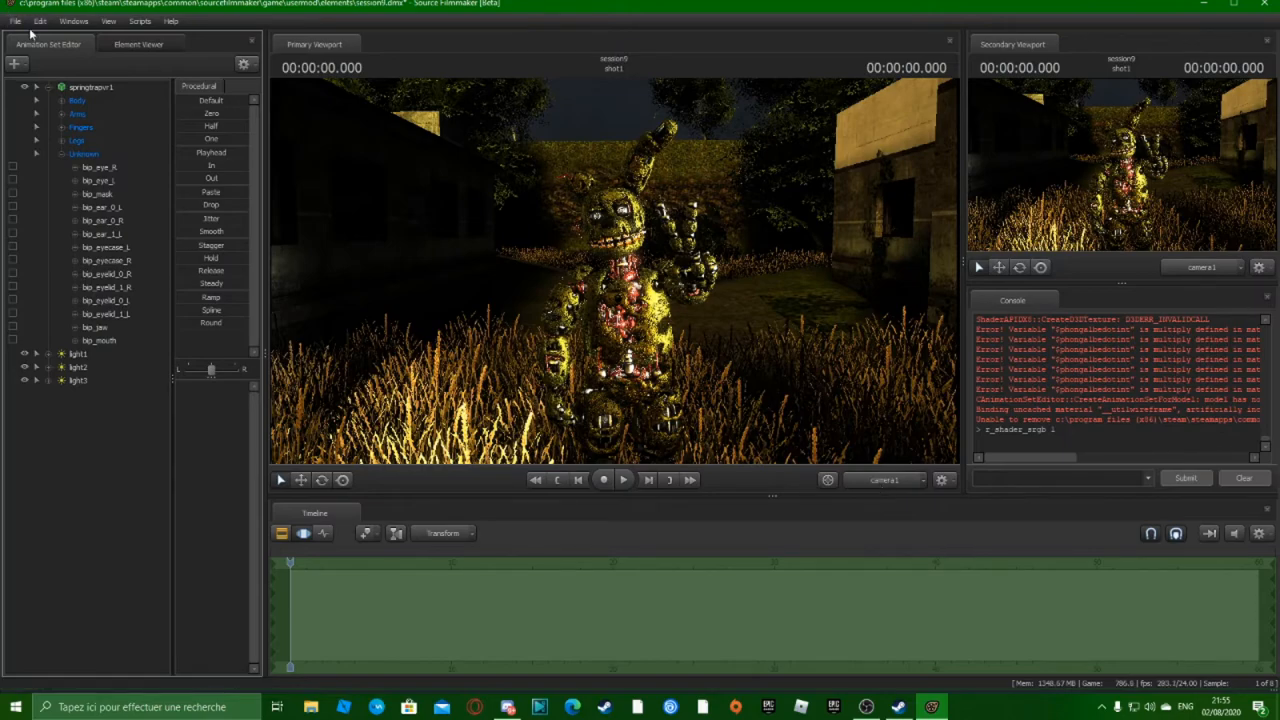
Adjust the intensity of light2, the light behind Springtrap
click(84, 370)
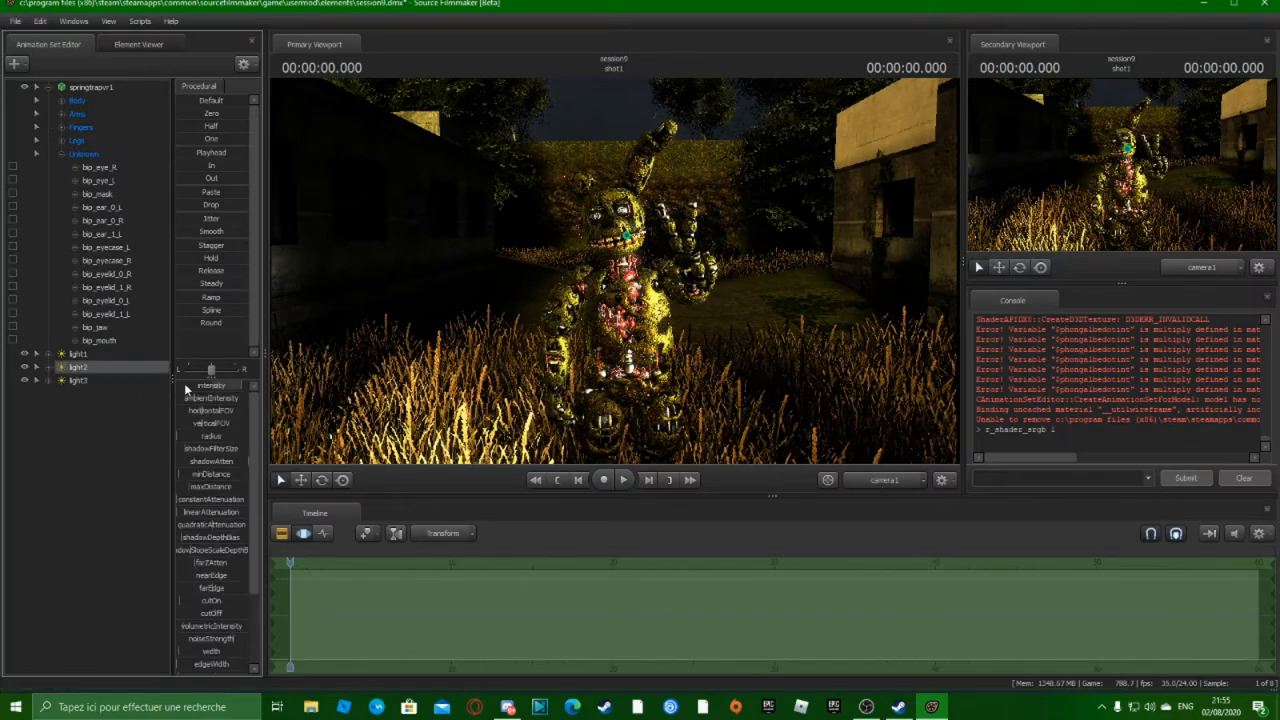
click(226, 385)
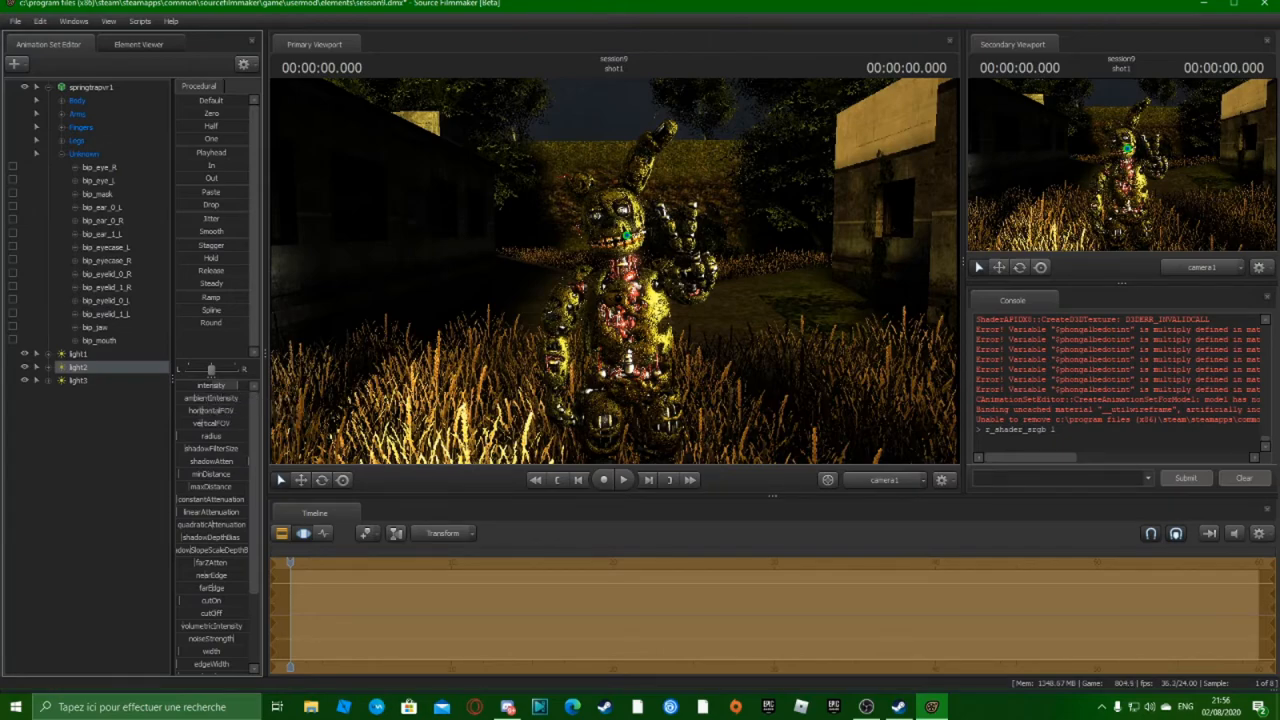
Try different horizontalFOV values on light2 and reset its horizontalFOV and verticalFOV
mouse_move(204, 410)
mouse_down()
mouse_move(234, 410)
mouse_move(204, 410)
mouse_up()
right_click(218, 410)
click(236, 417)
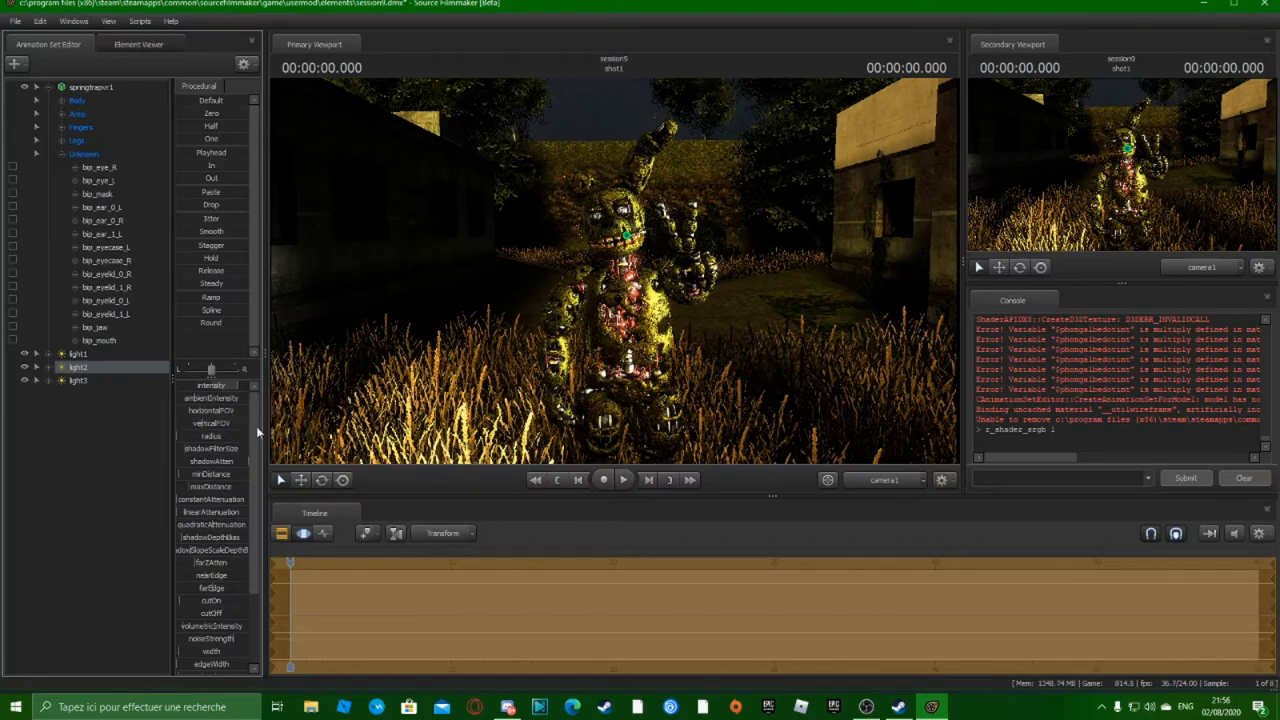
mouse_move(205, 410)
mouse_down()
mouse_move(250, 423)
mouse_move(193, 423)
mouse_move(197, 410)
mouse_up()
right_click(197, 410)
click(212, 415)
right_click(214, 423)
click(226, 430)
Try a wider horizontalFOV on light3 and reset it
click(87, 379)
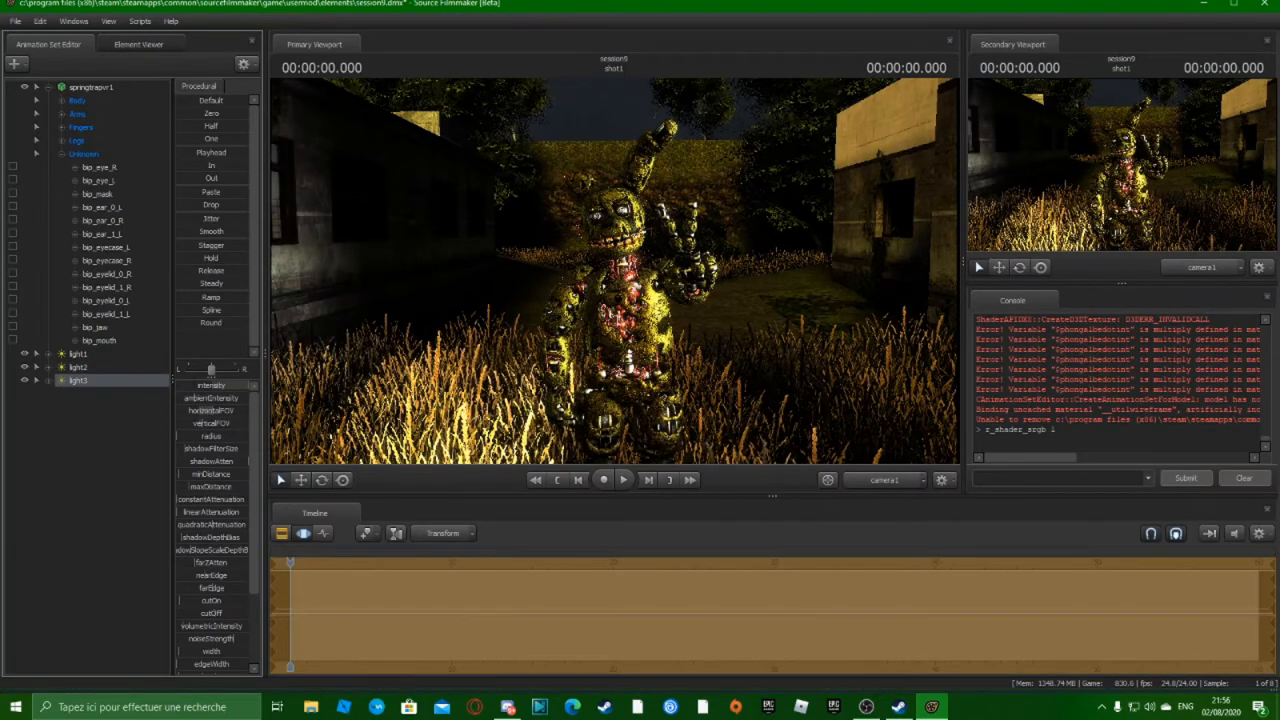
right_click(224, 409)
click(236, 415)
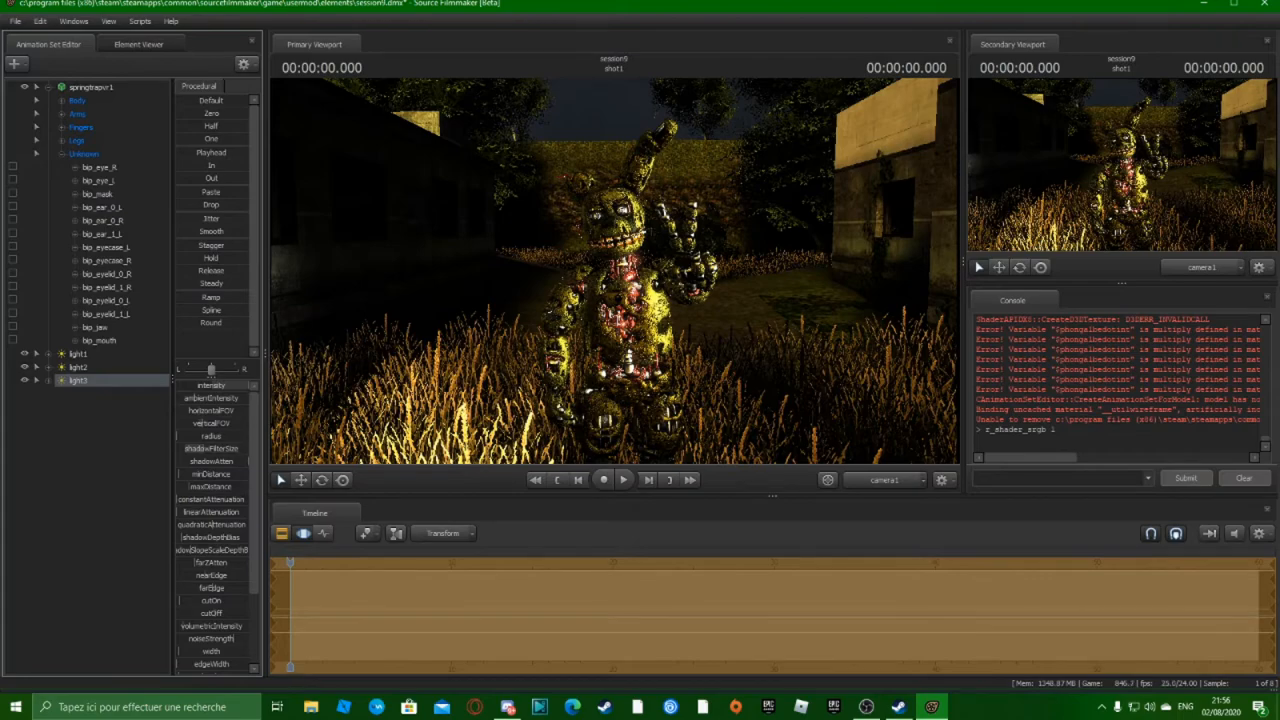
Adjust light3's shadowFilterSize and raise its shadowAtten, inspecting the shadows from the work camera before returning to camera1
click(899, 485)
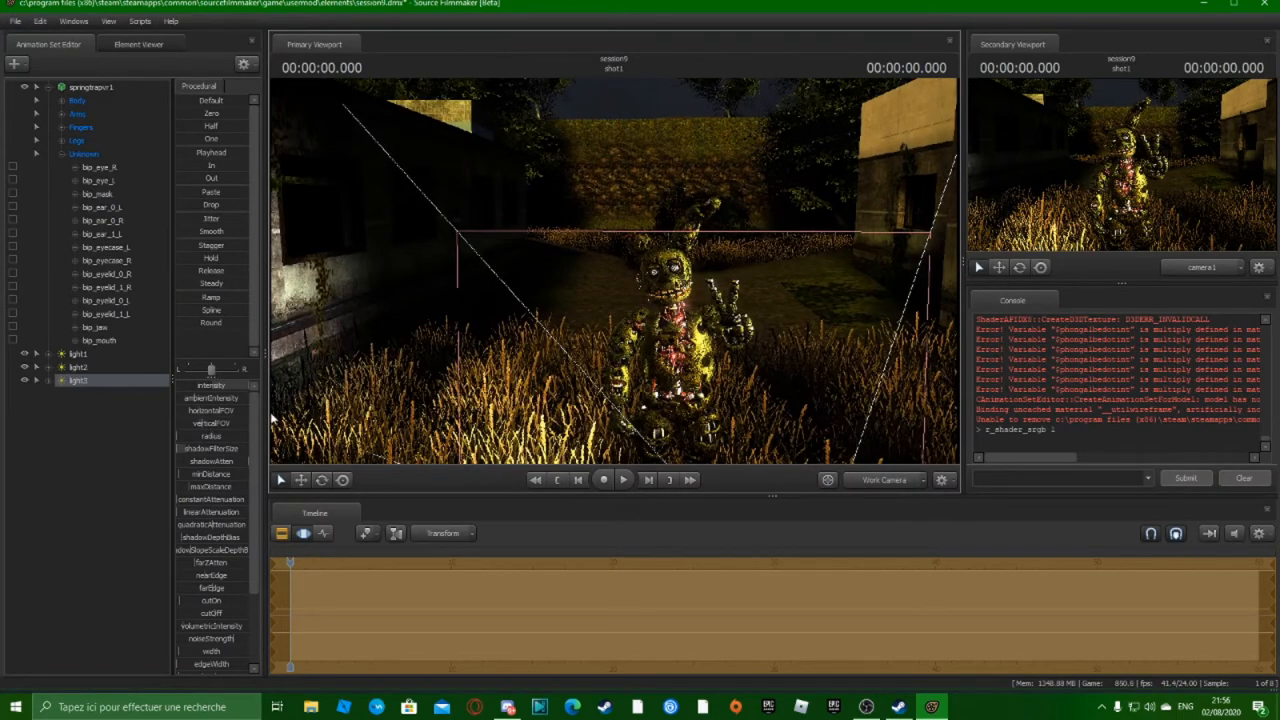
mouse_move(574, 308)
mouse_down()
mouse_move(690, 310)
mouse_move(574, 308)
mouse_up()
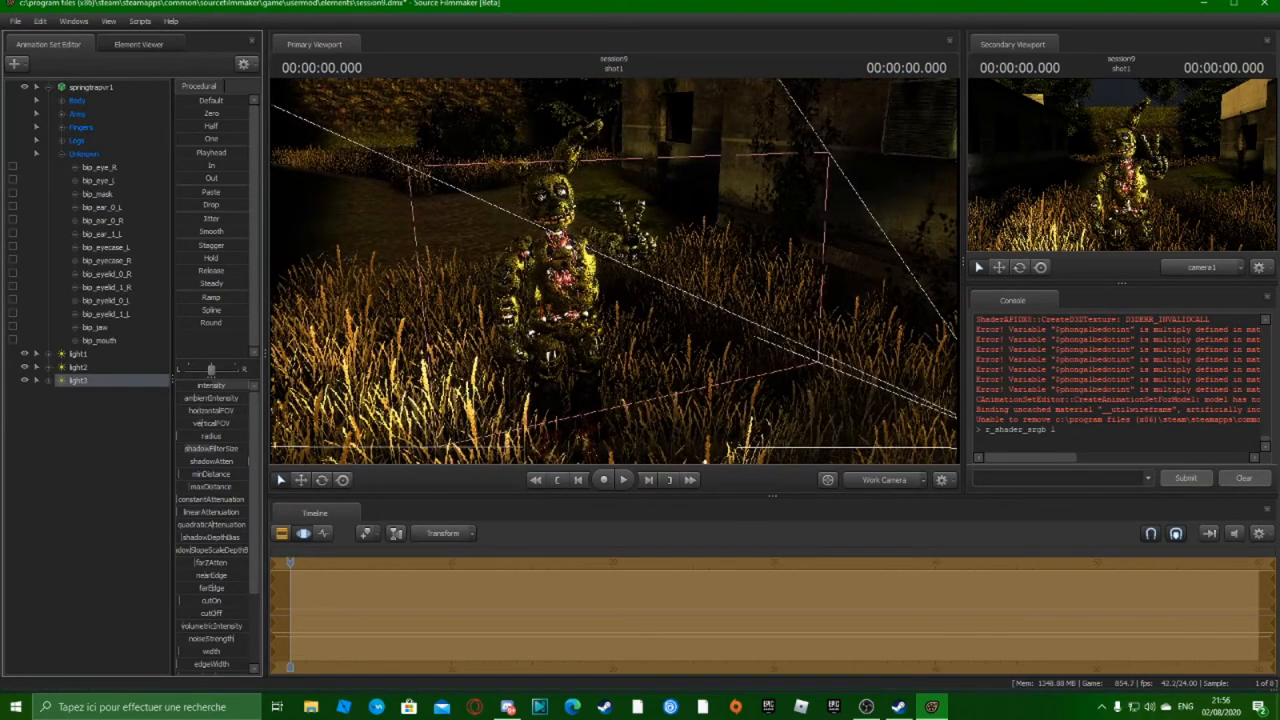
right_click(212, 447)
click(227, 456)
drag(470, 290, 599, 242)
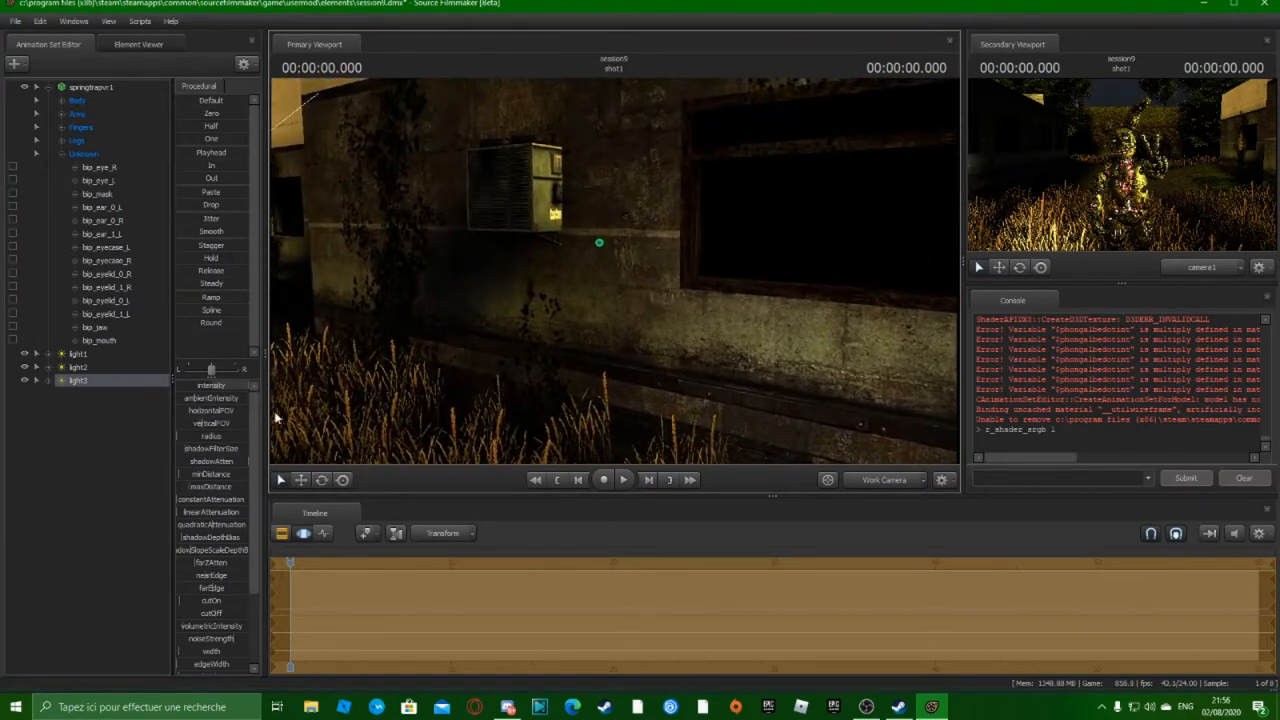
click(229, 454)
drag(470, 290, 285, 295)
key(w)
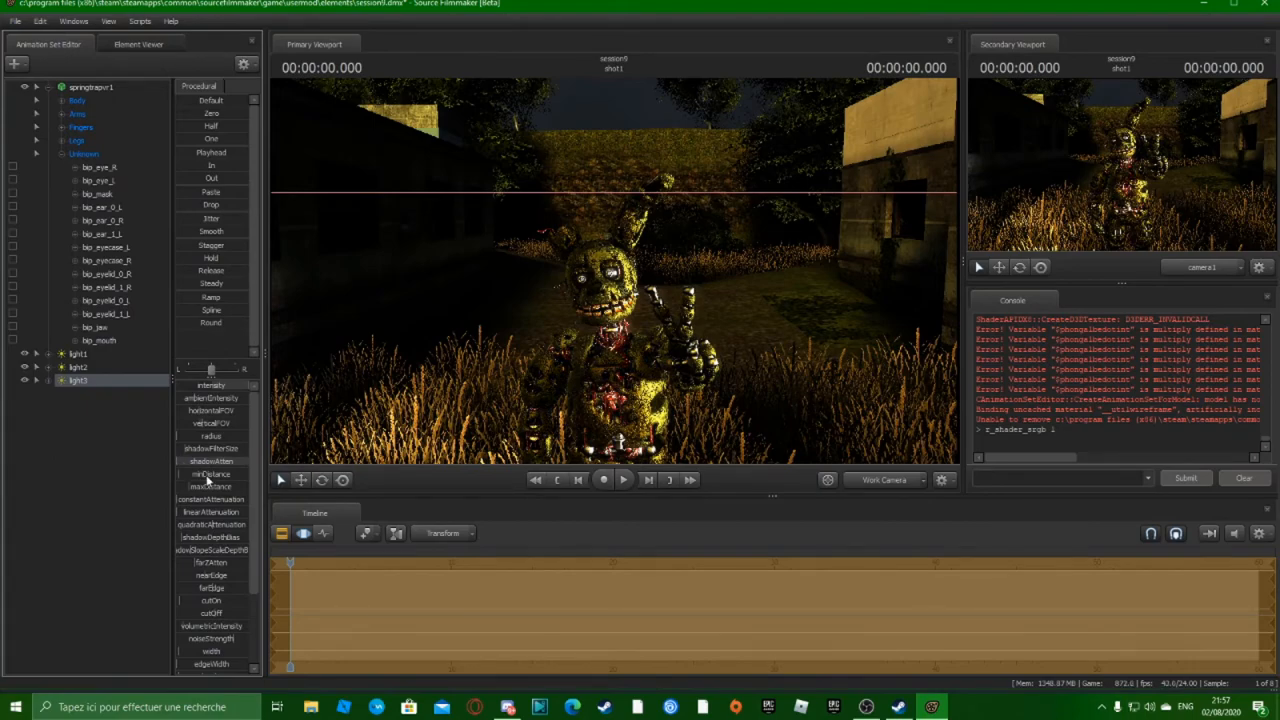
click(899, 479)
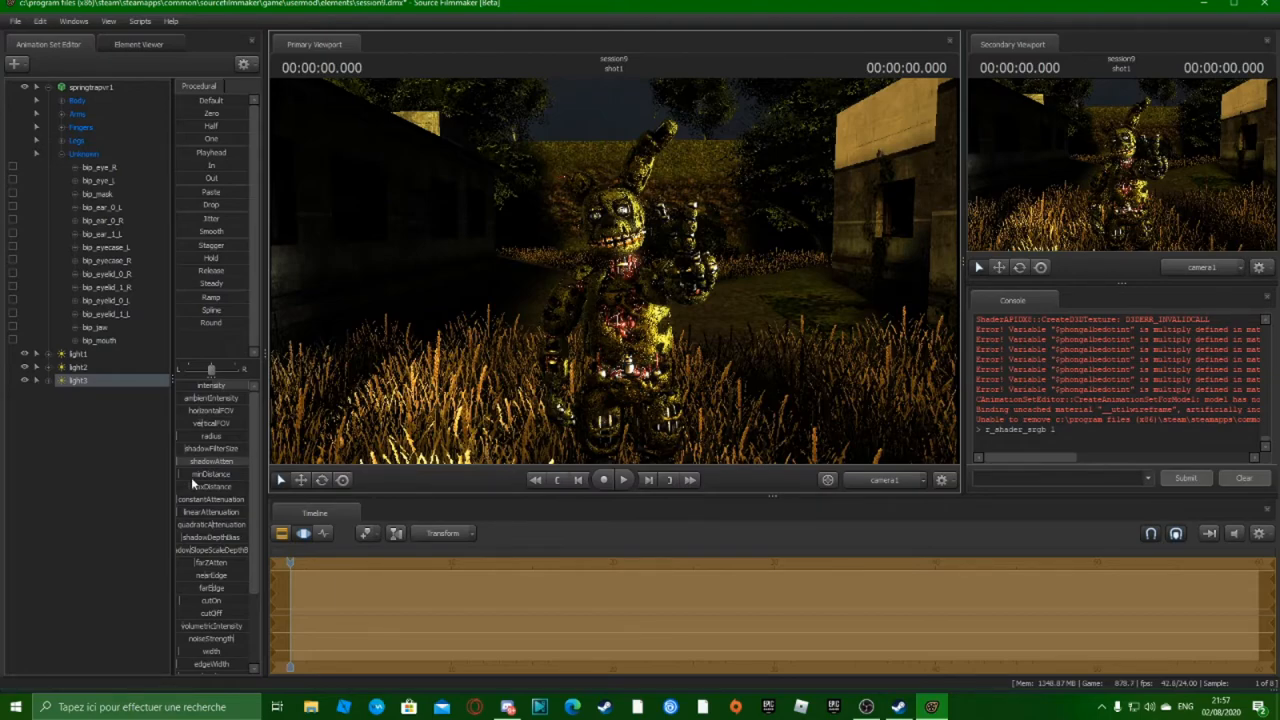
Try higher minDistance and maxDistance values on light3 and bring both back down
drag(189, 474, 232, 472)
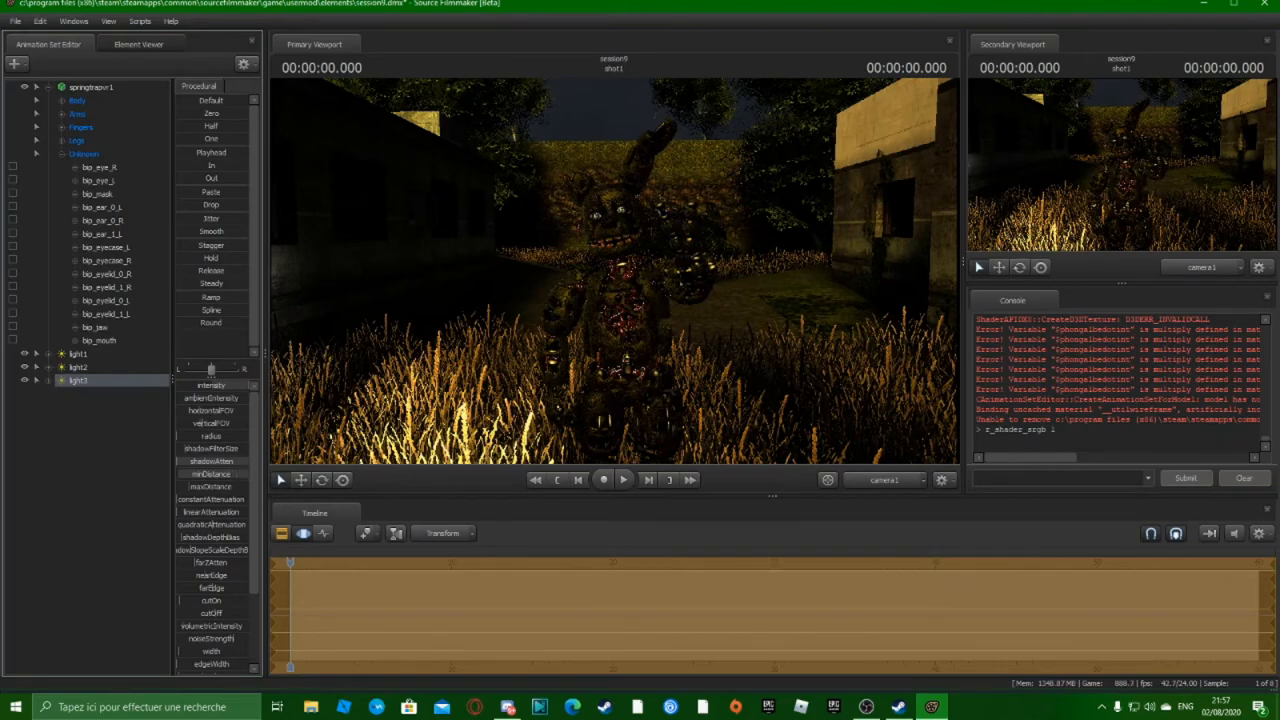
drag(220, 474, 248, 485)
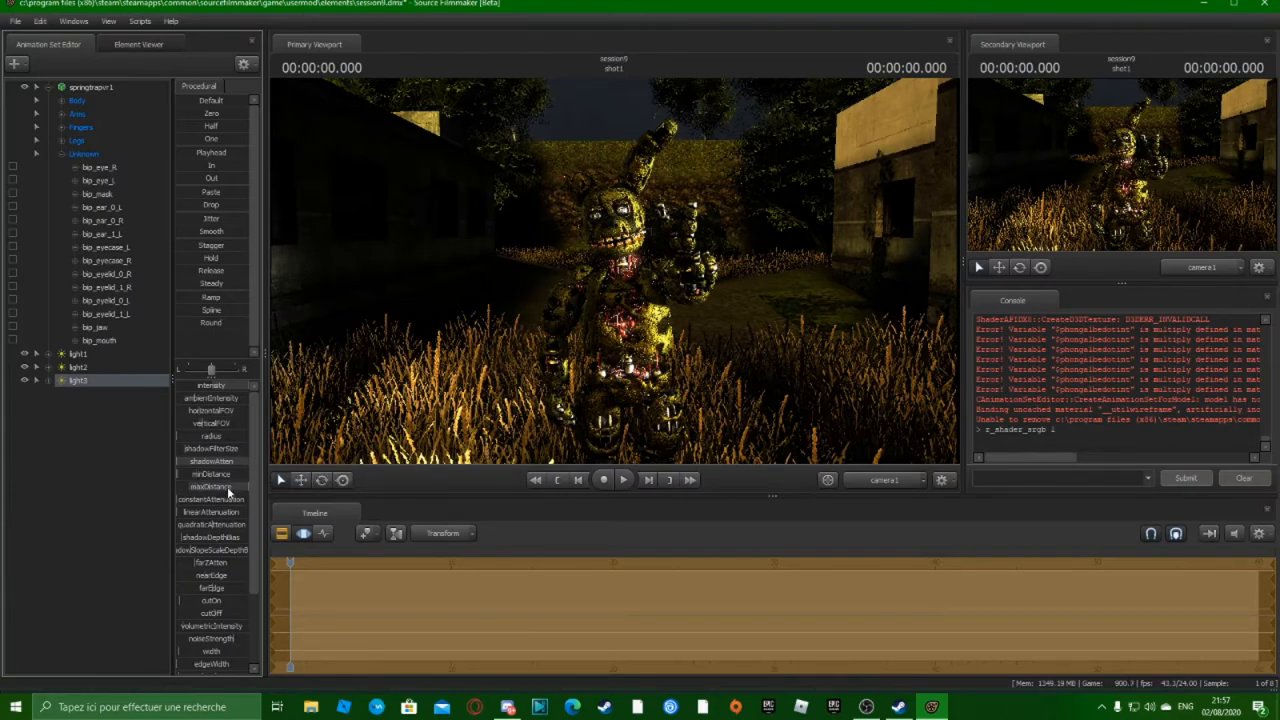
drag(227, 486, 189, 486)
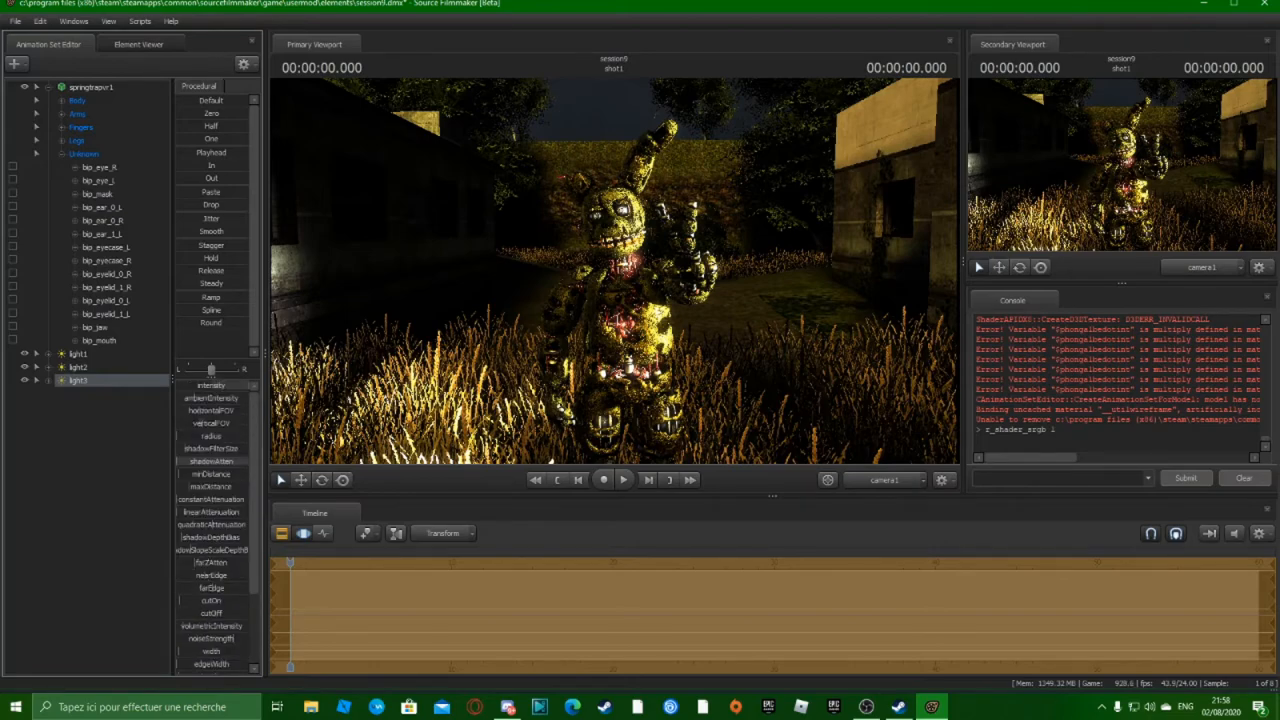
Try the ambient occlusion modes and the Show Ambient Occlusion option in the primary viewport's render settings, discarding the changes
right_click(428, 334)
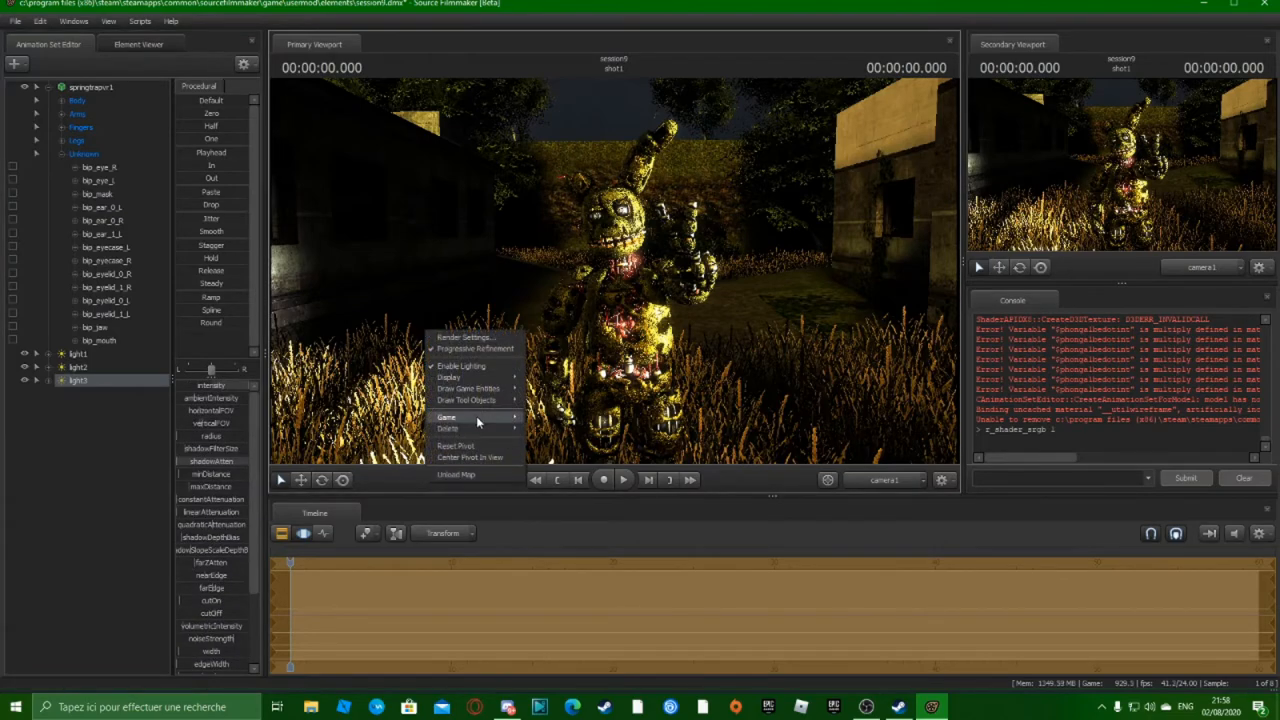
click(493, 338)
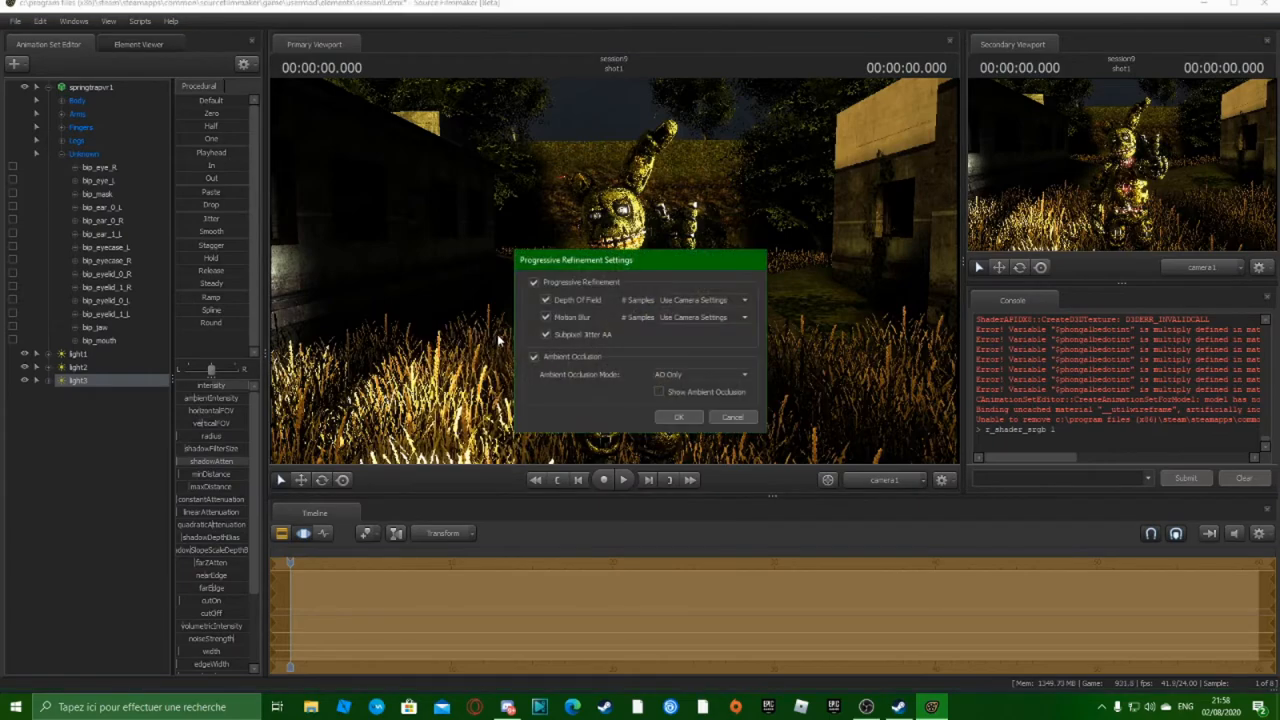
click(700, 374)
click(688, 398)
click(685, 378)
click(686, 397)
click(680, 378)
click(680, 396)
click(668, 374)
click(680, 394)
click(680, 378)
click(679, 388)
click(679, 388)
click(682, 376)
click(680, 386)
click(662, 392)
click(728, 417)
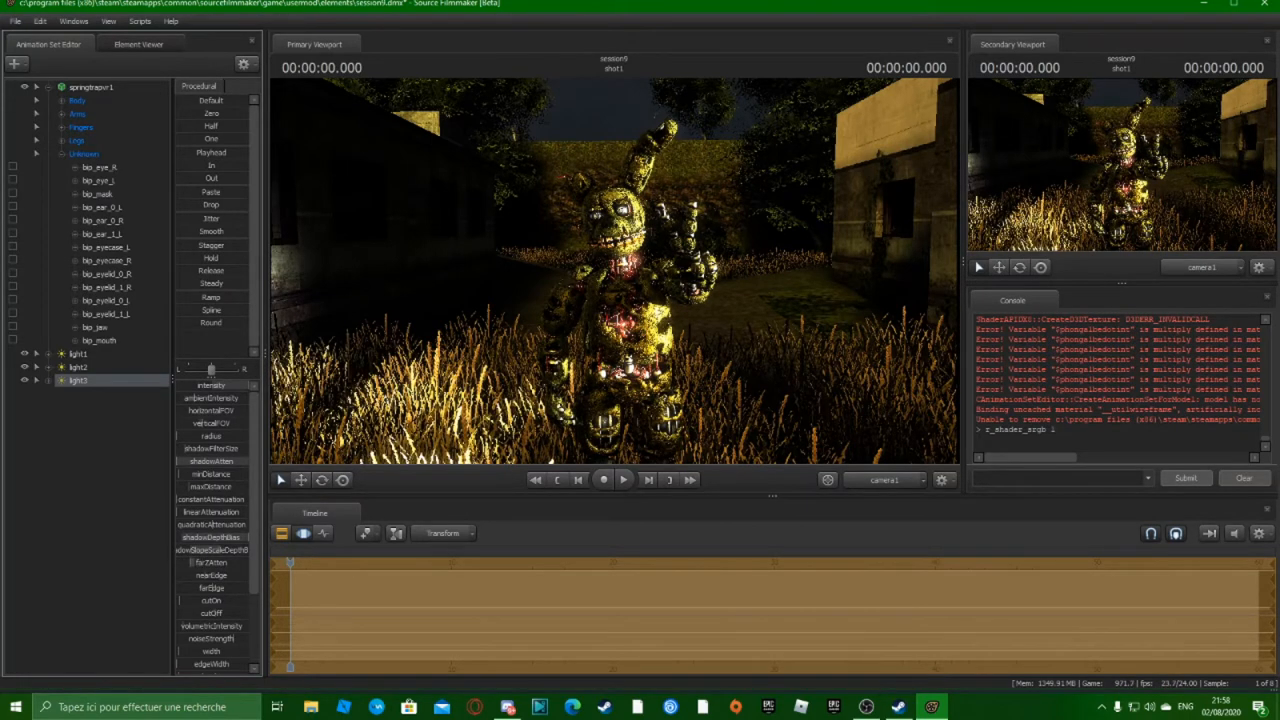
Test light3's nearEdge and farEdge values and raise its cutOff
click(159, 546)
click(74, 380)
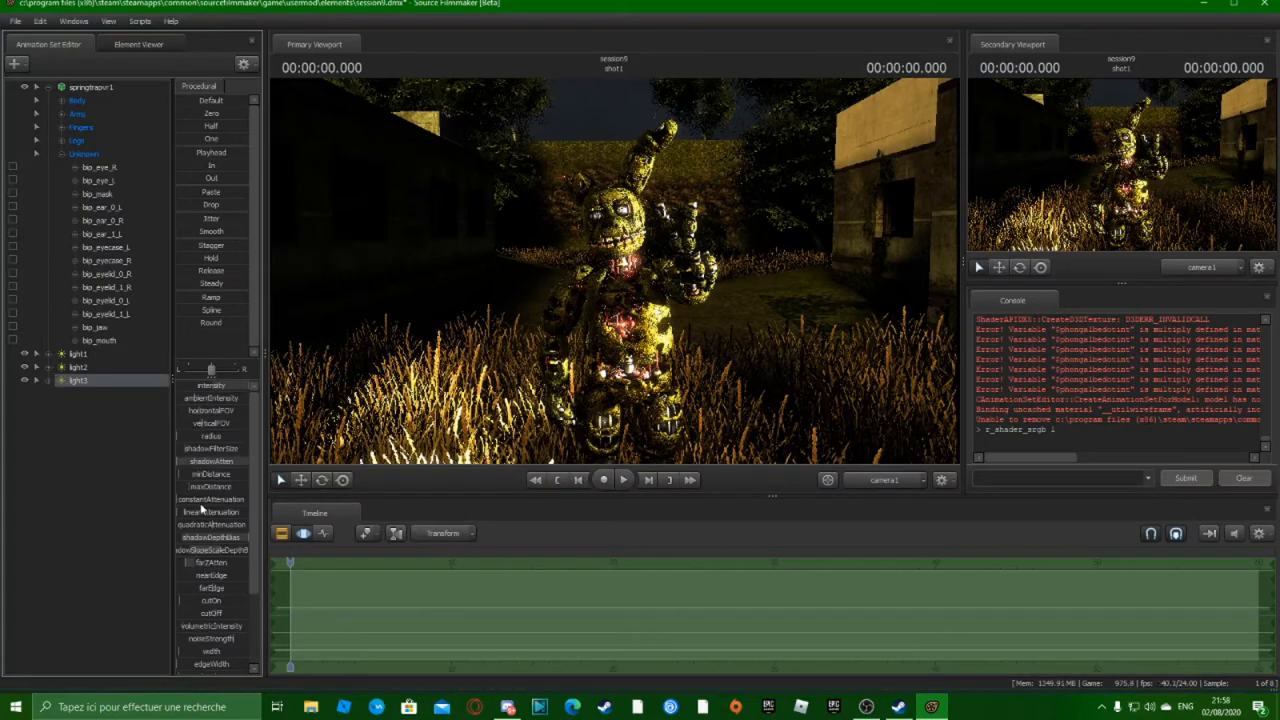
click(204, 596)
drag(204, 575, 231, 585)
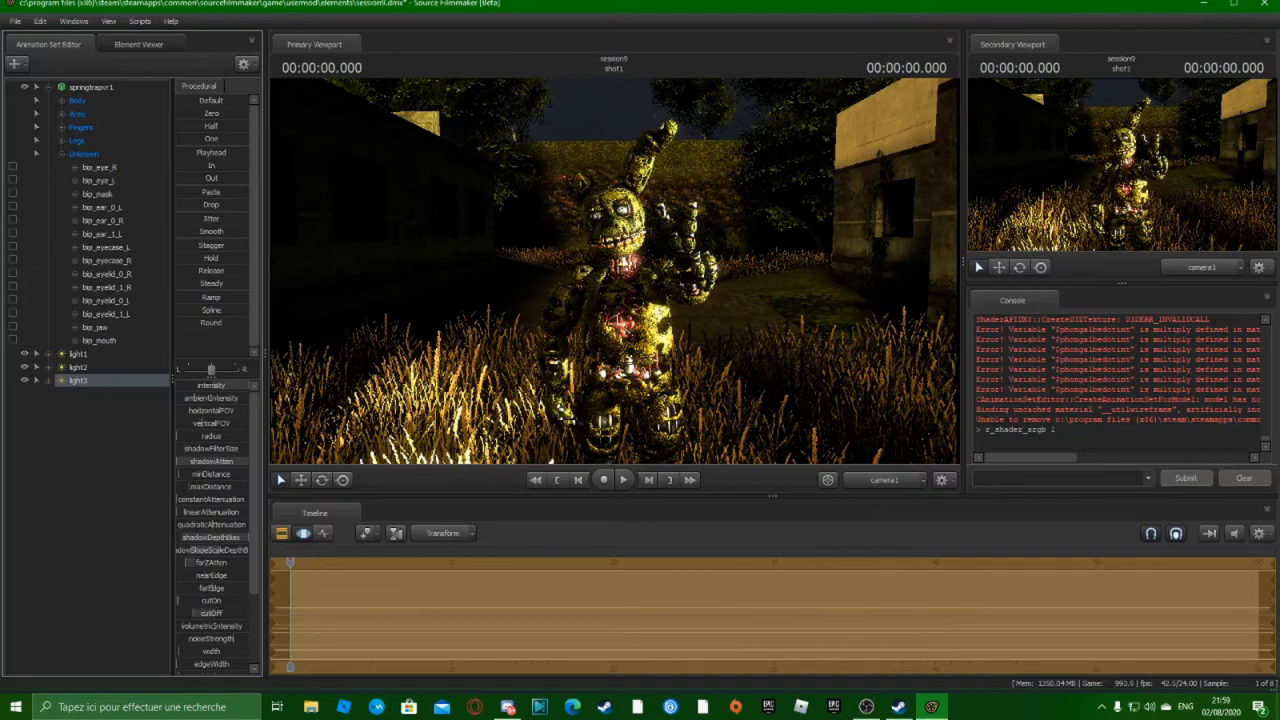
Tint light3 yellow by lowering its color channels to the minimum and raising color_red and color_green partway
click(168, 619)
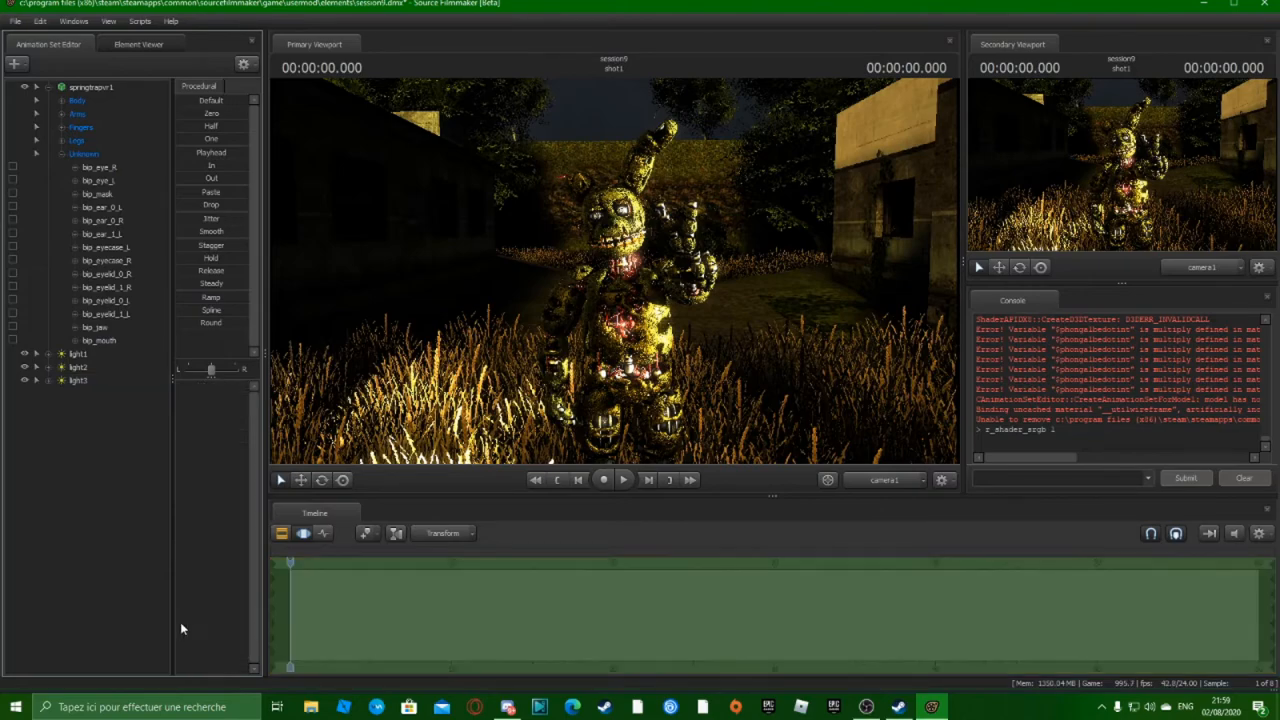
click(100, 381)
scroll(208, 641, down, 2)
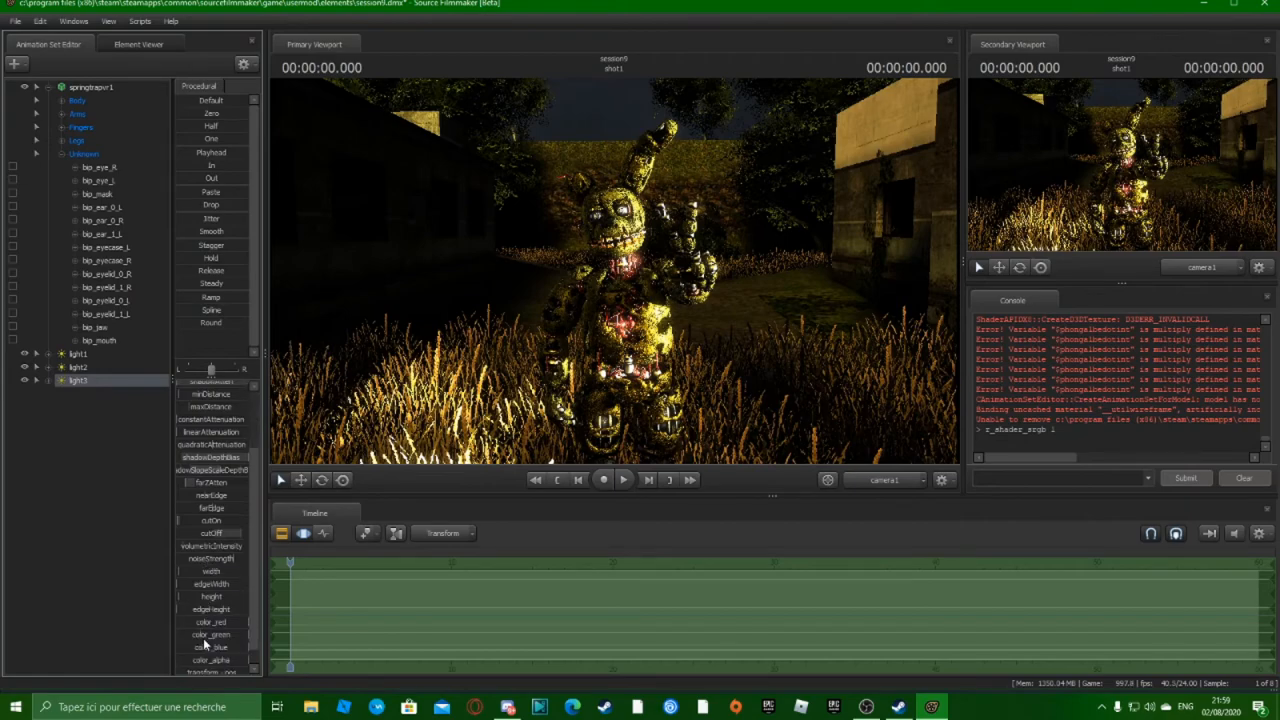
scroll(203, 638, down, 2)
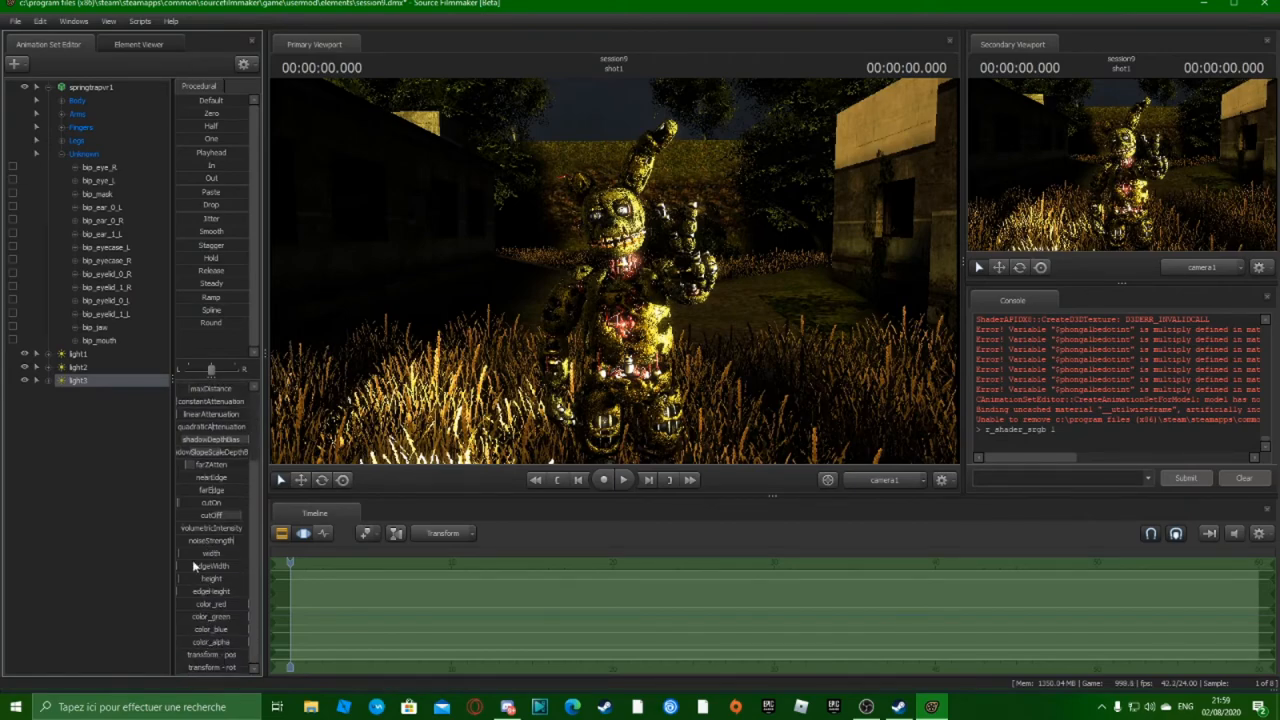
click(217, 607)
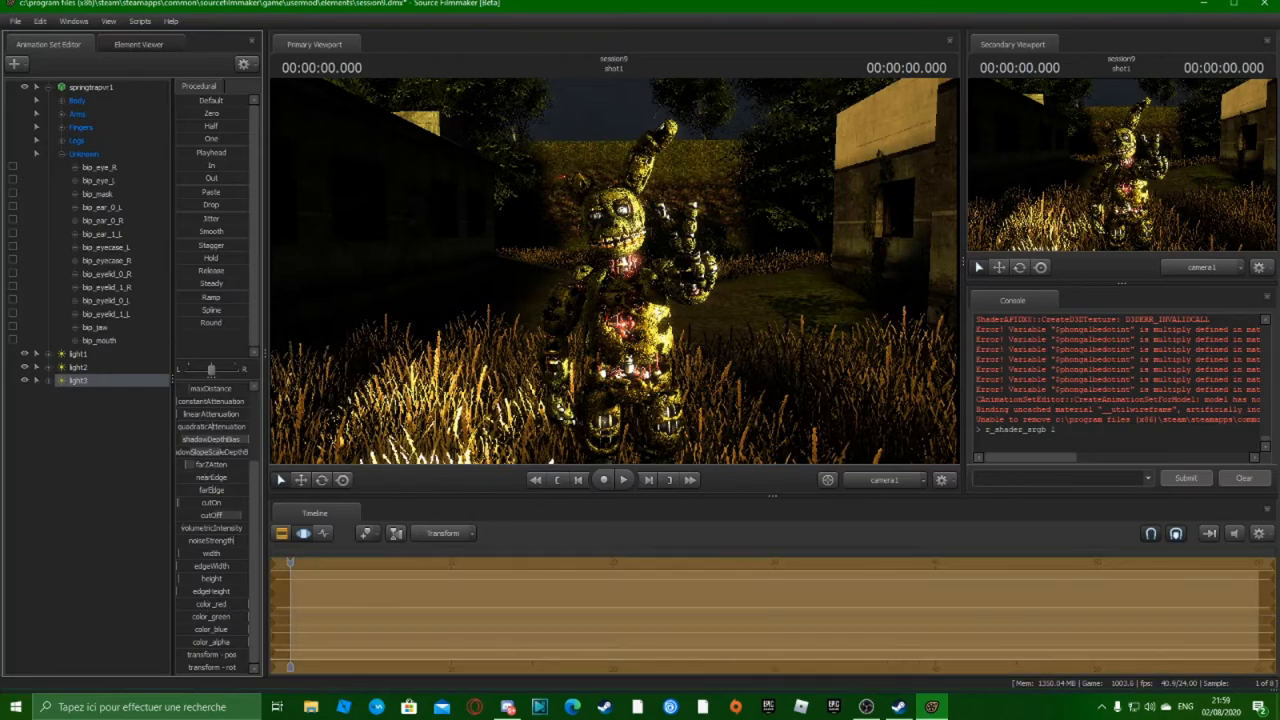
drag(220, 604, 139, 626)
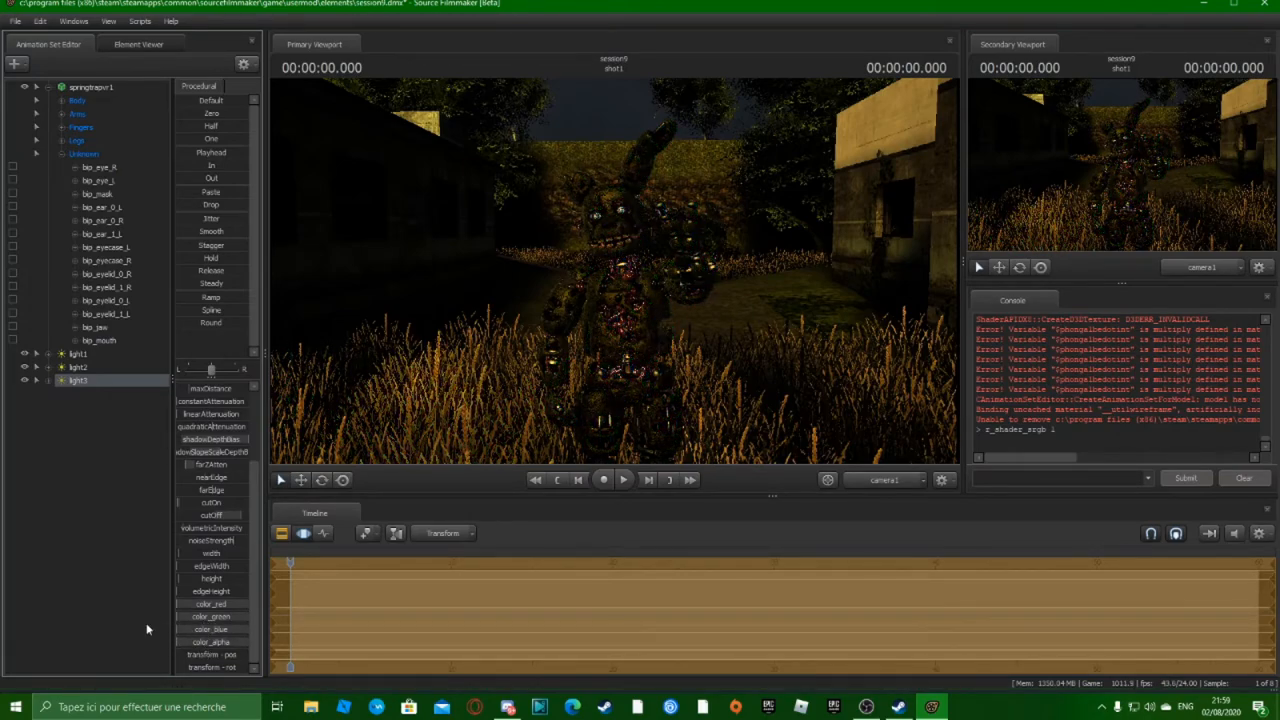
drag(186, 604, 234, 616)
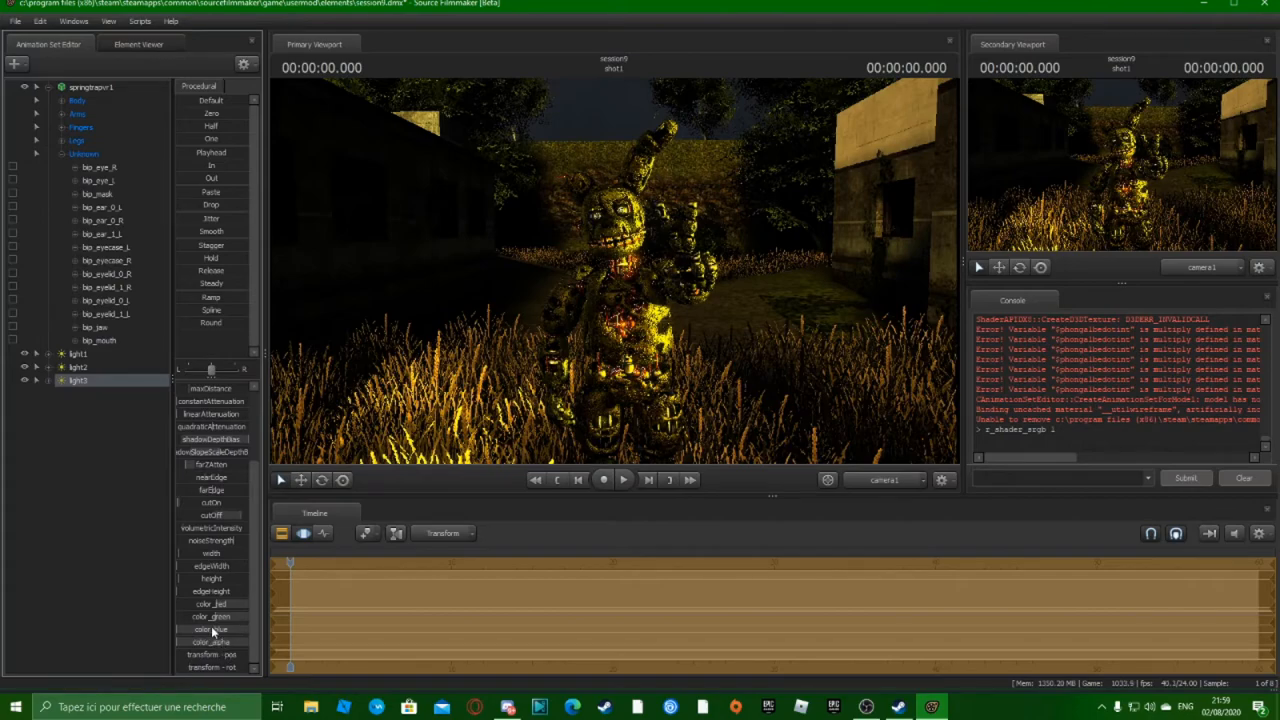
drag(256, 529, 253, 490)
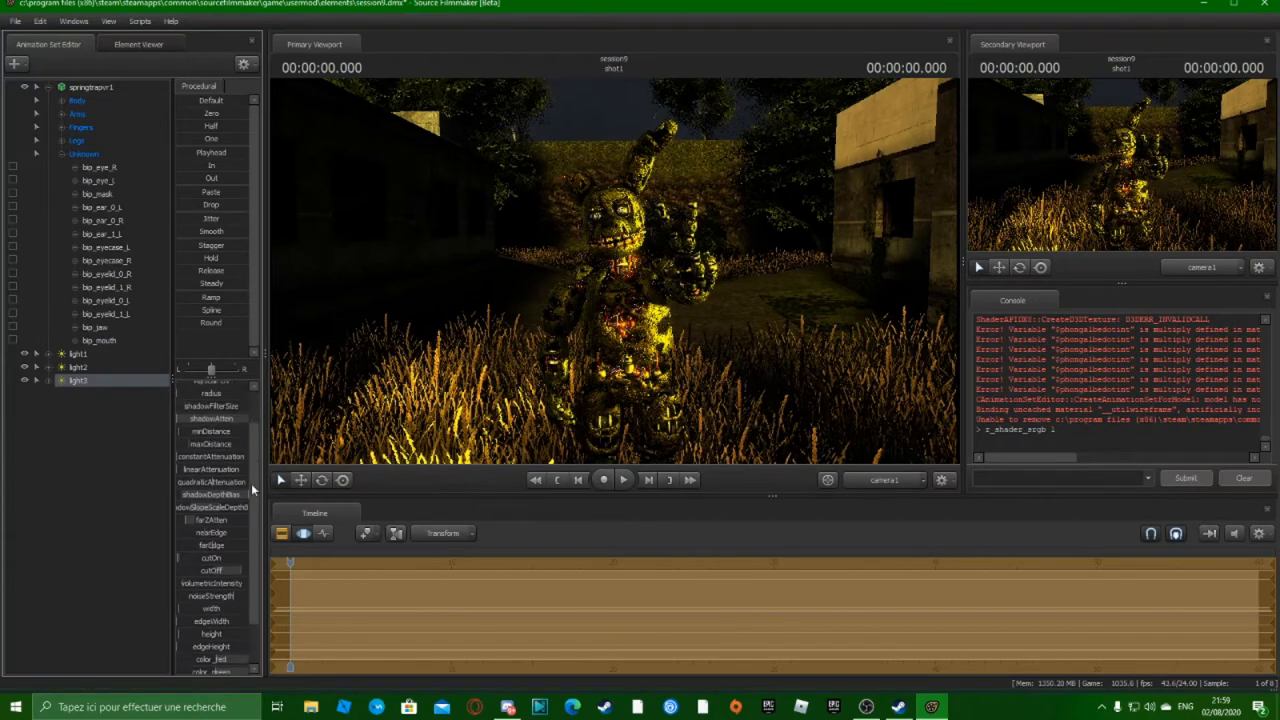
scroll(248, 396, down, 1)
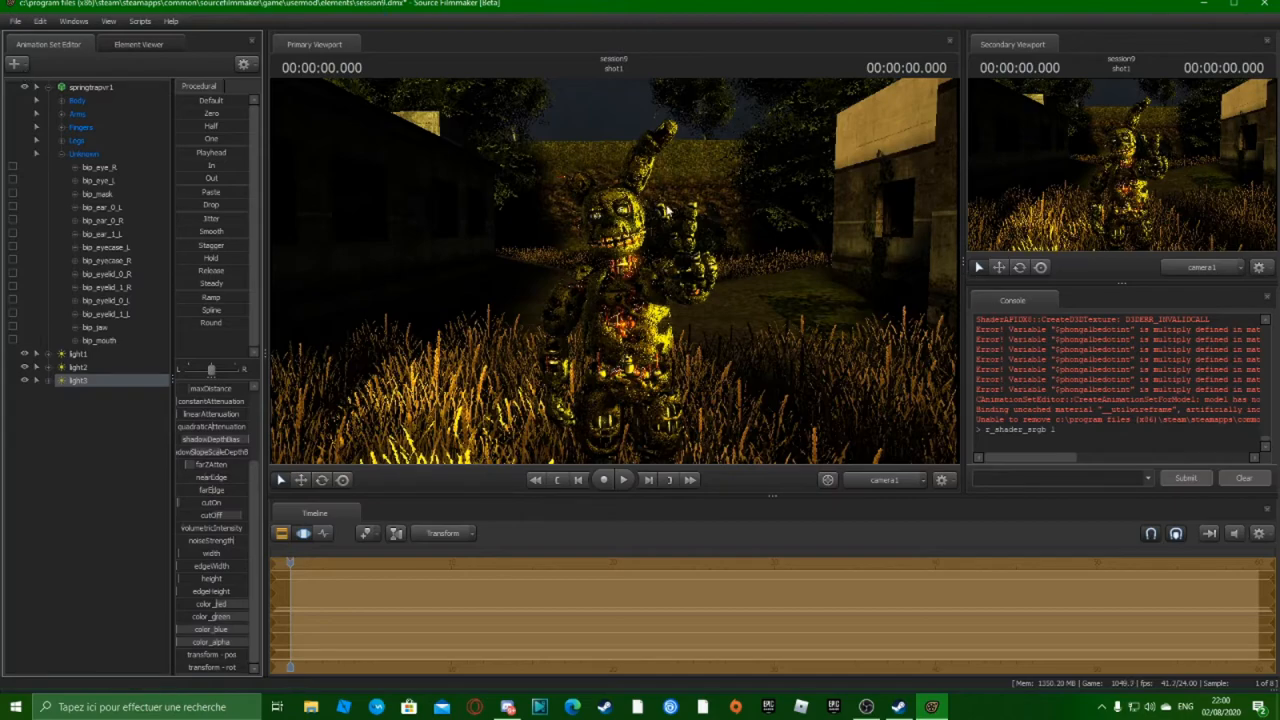
Start a poster export, saving the session's changes, and set the format to JPEG with pixels as the size unit
click(15, 21)
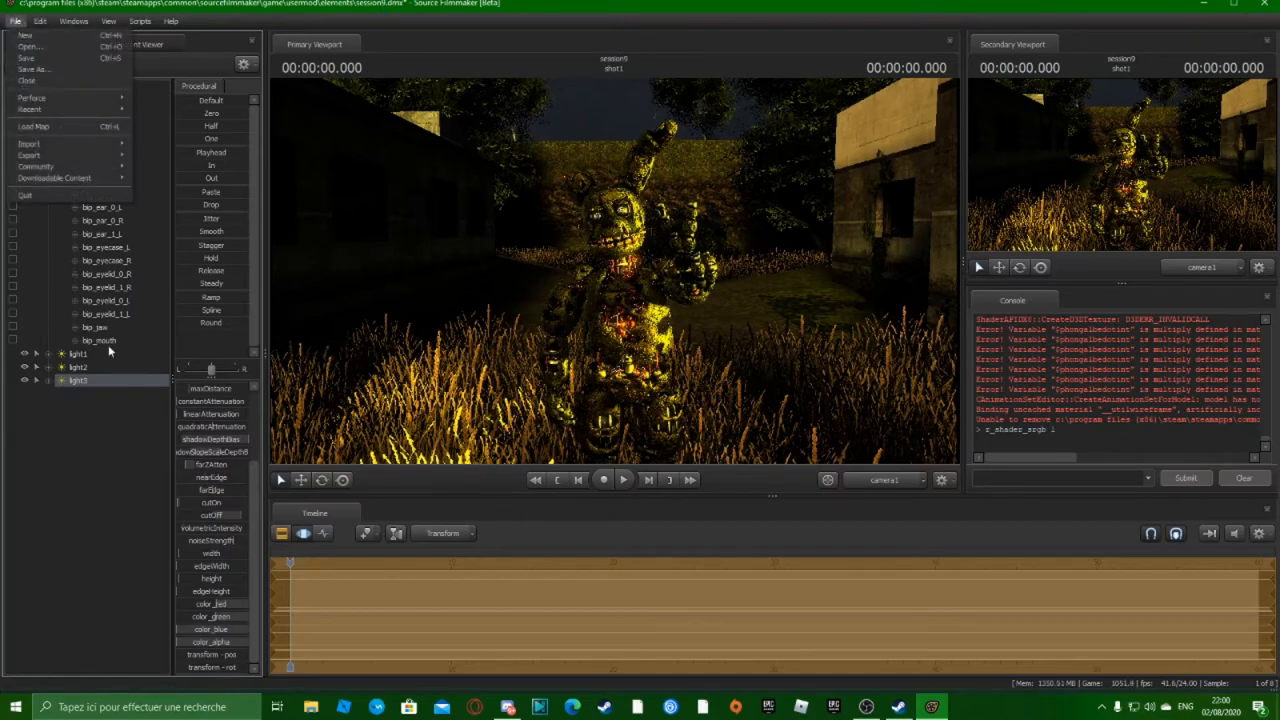
mouse_move(40, 156)
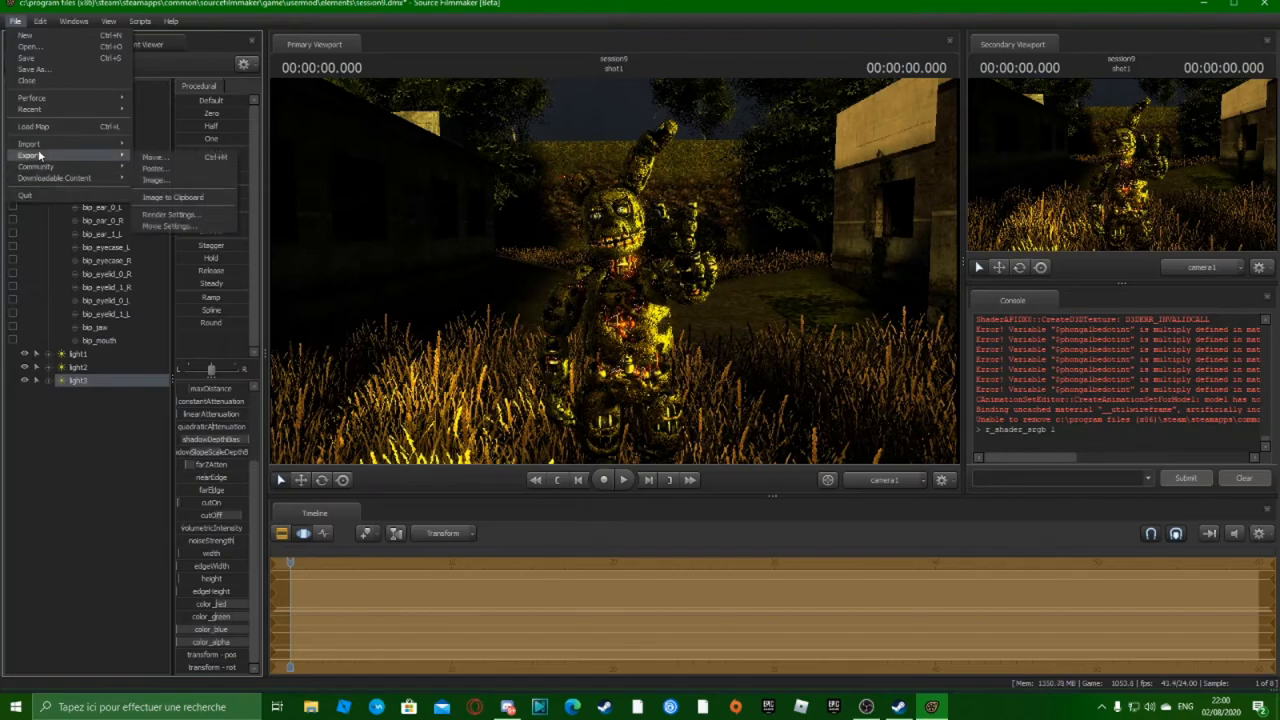
click(167, 172)
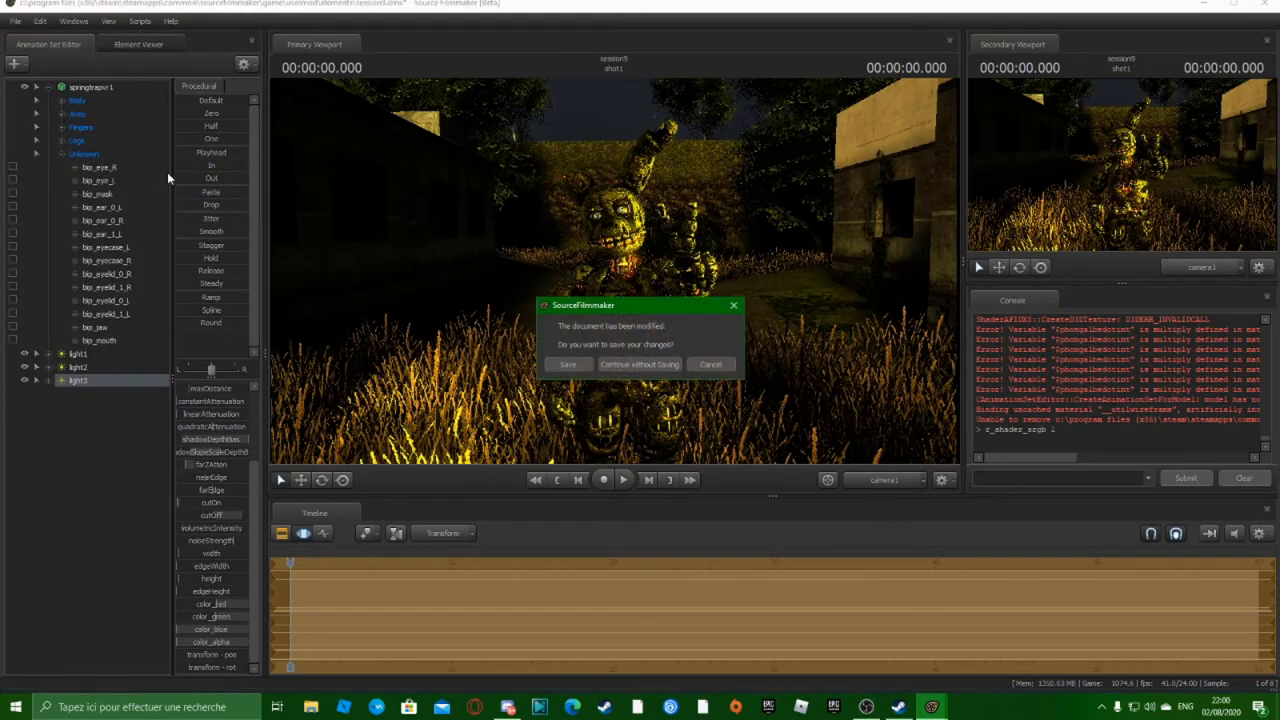
click(567, 365)
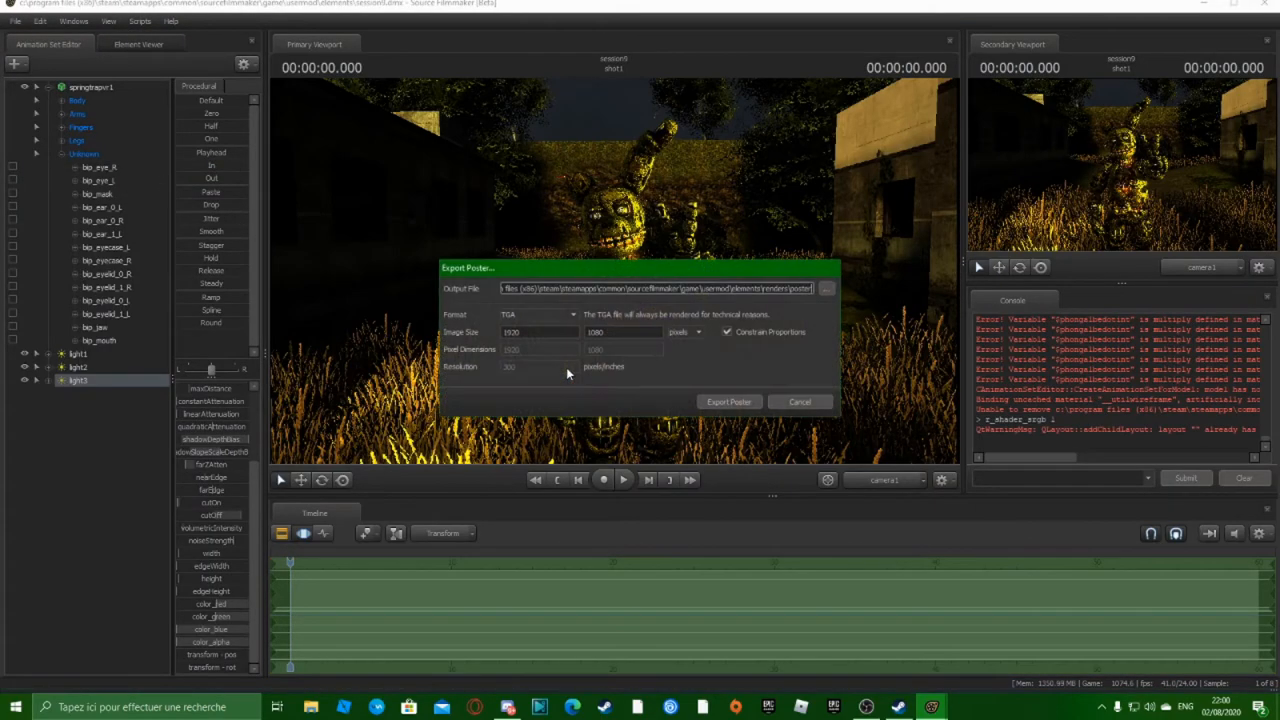
click(530, 314)
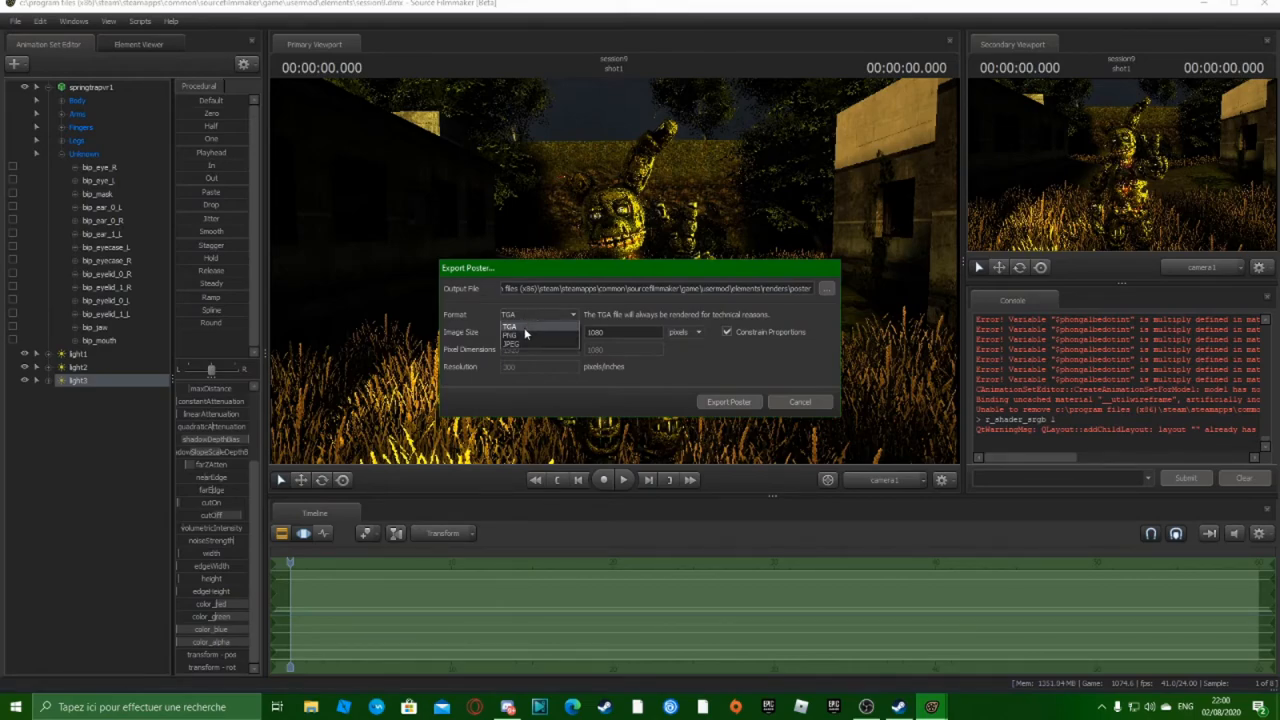
click(511, 345)
click(529, 332)
click(686, 332)
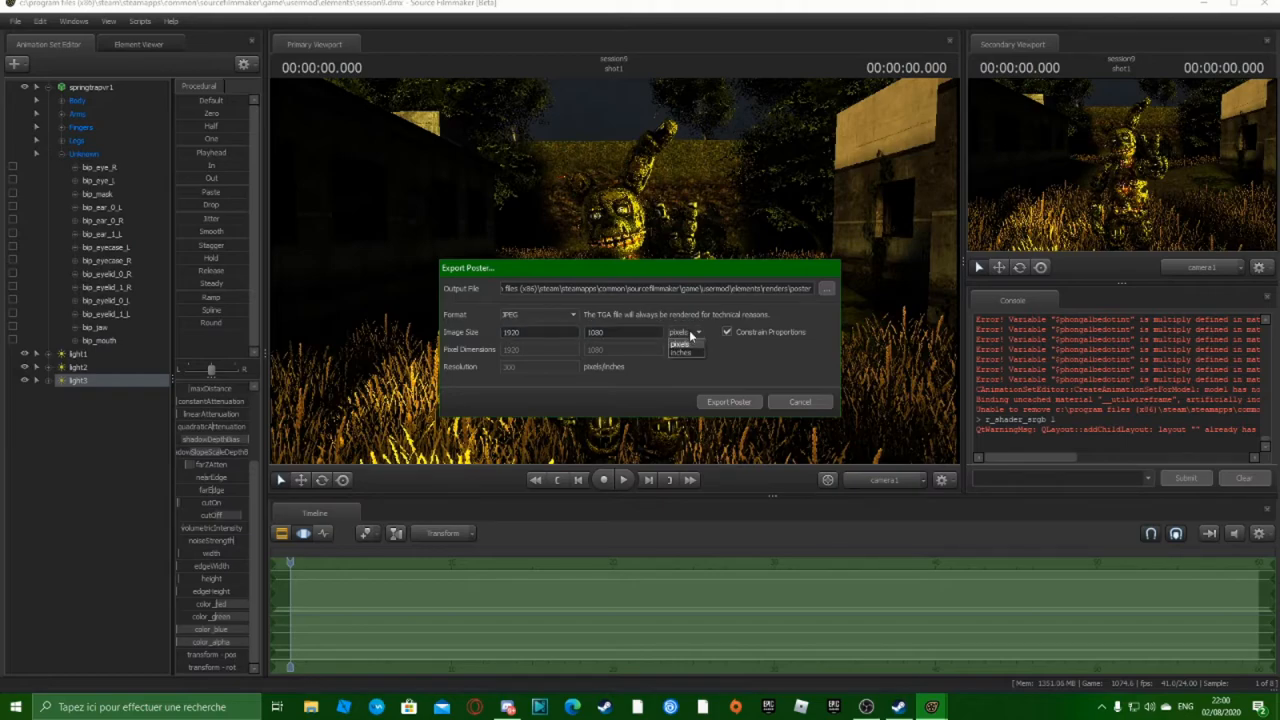
click(689, 338)
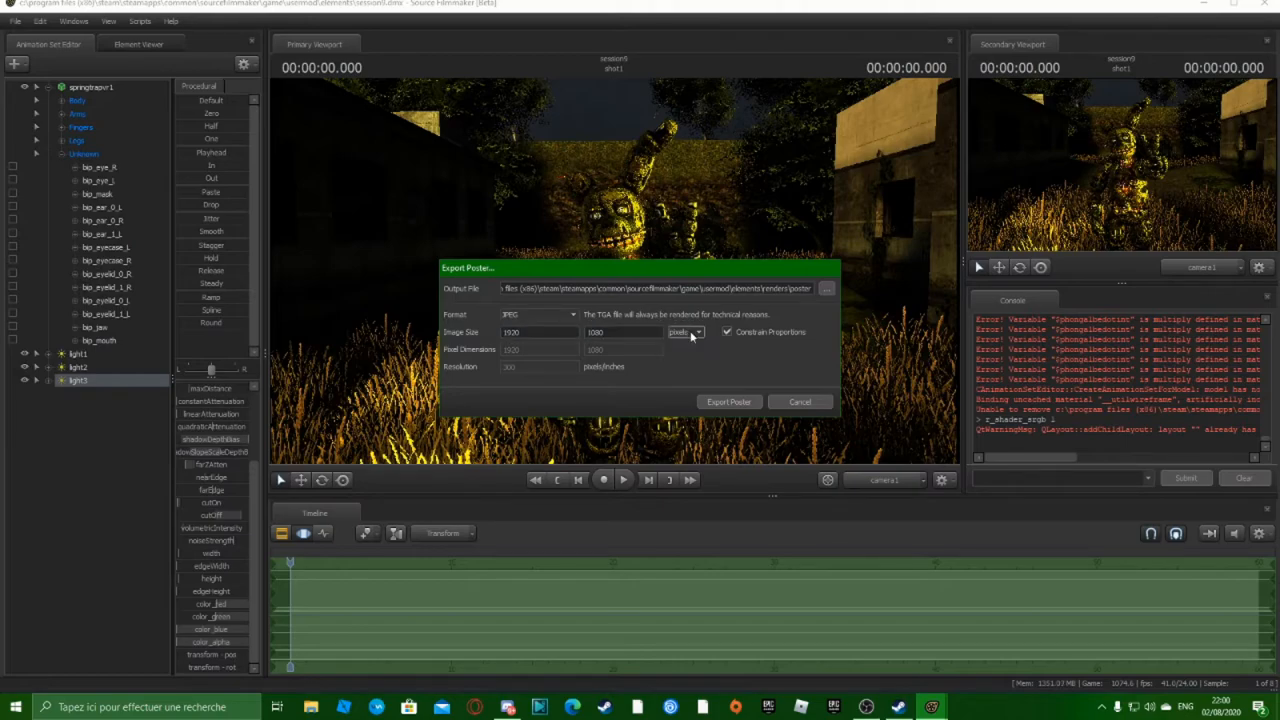
Name the output file AAAAAAA in the Pictures\SFM folder and export the poster
click(826, 289)
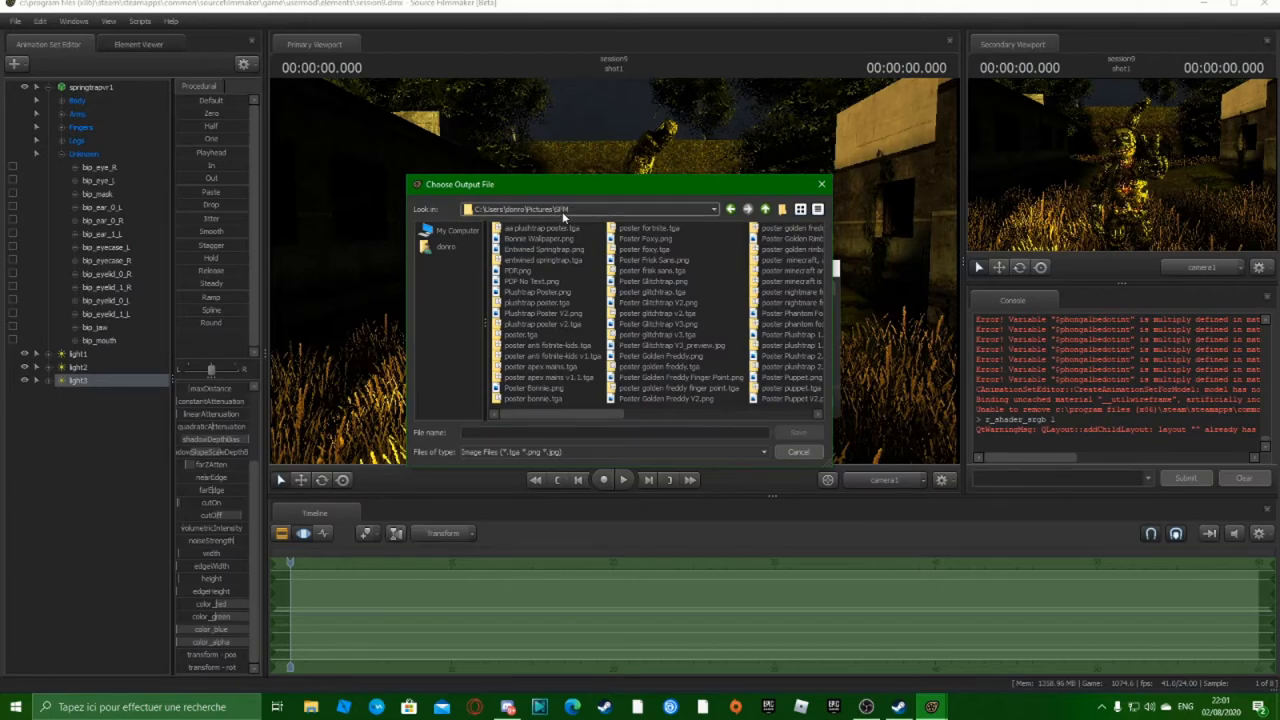
click(574, 433)
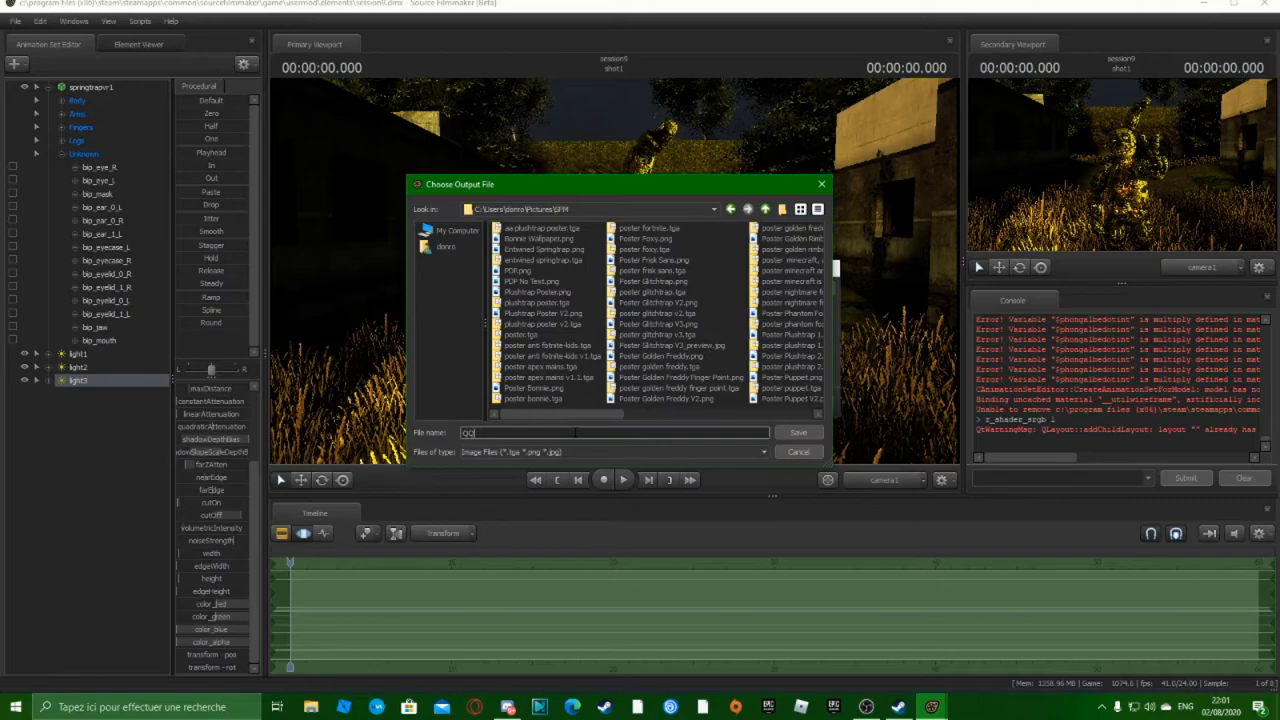
text(aAAAAAAA)
click(797, 433)
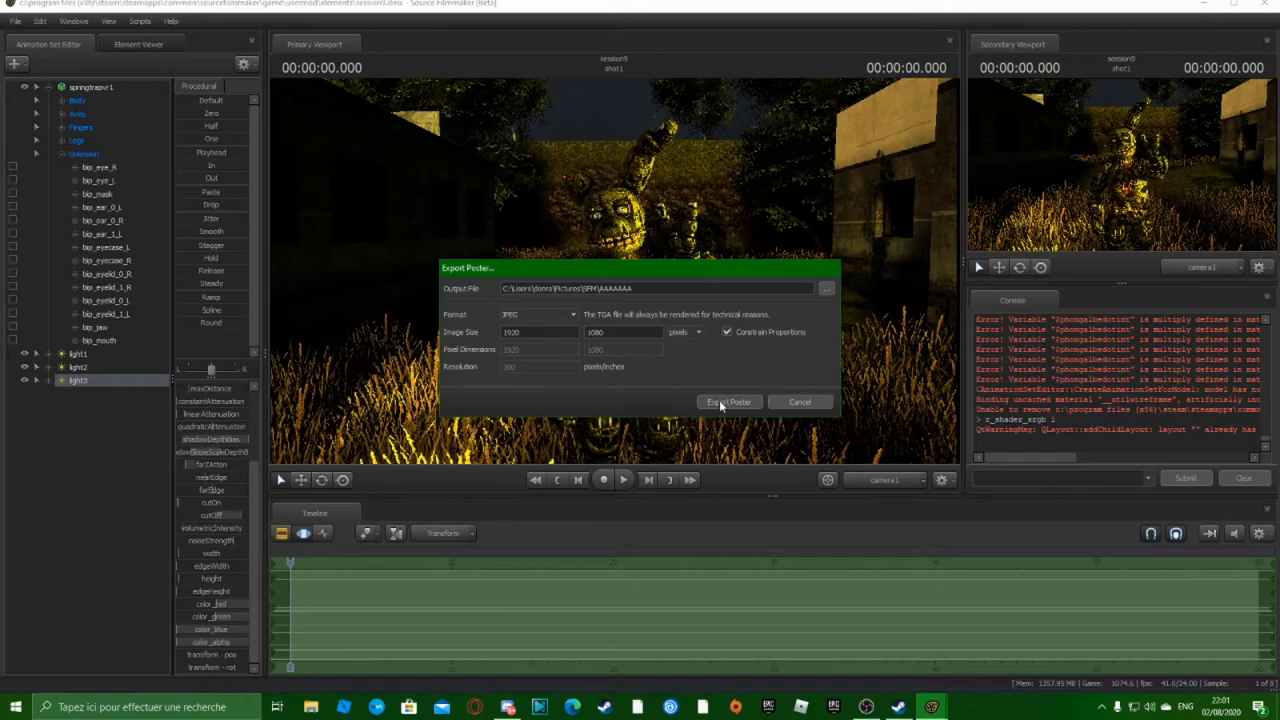
click(728, 402)
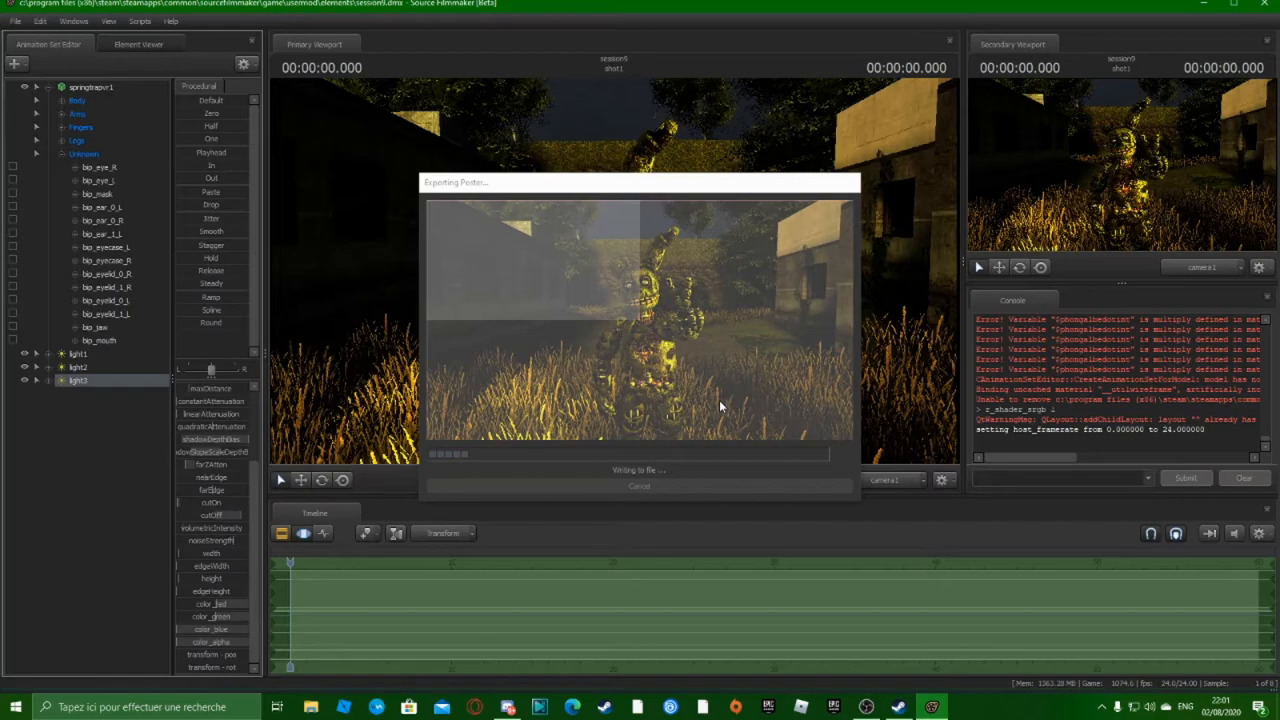
Switch to File Explorer and open the SFM images folder to find the exported poster
mouse_move(895, 710)
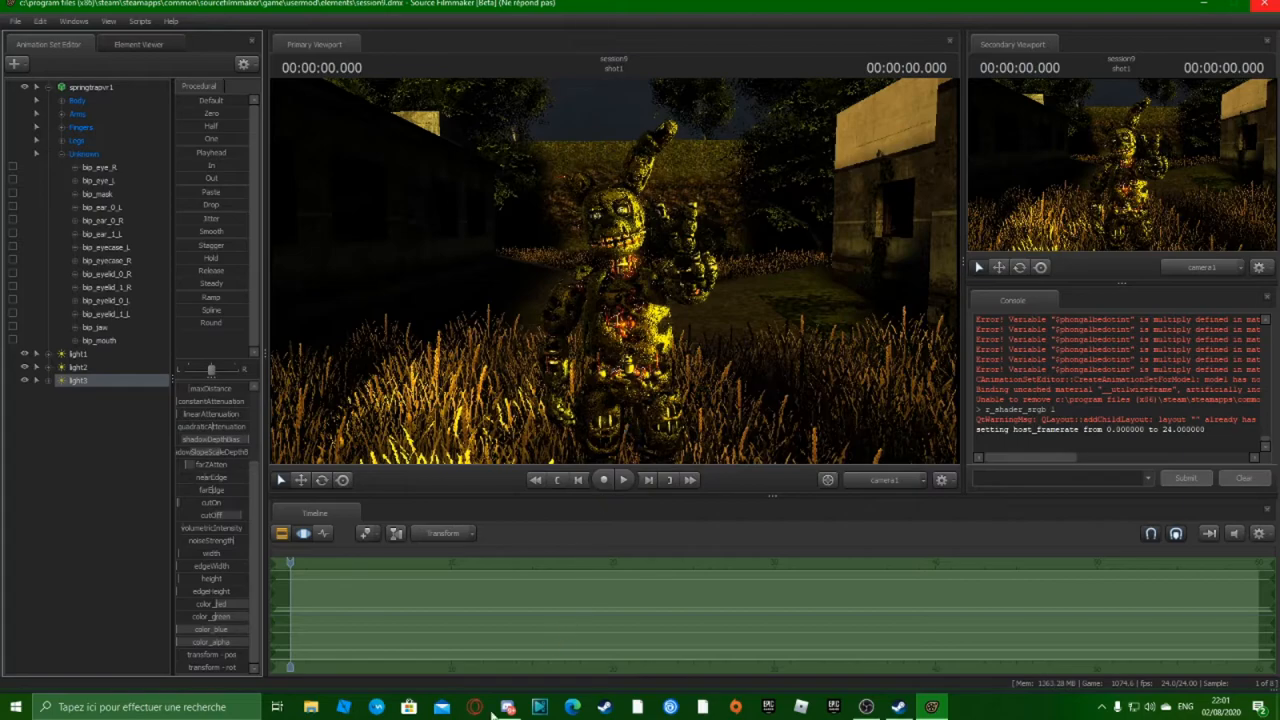
click(311, 707)
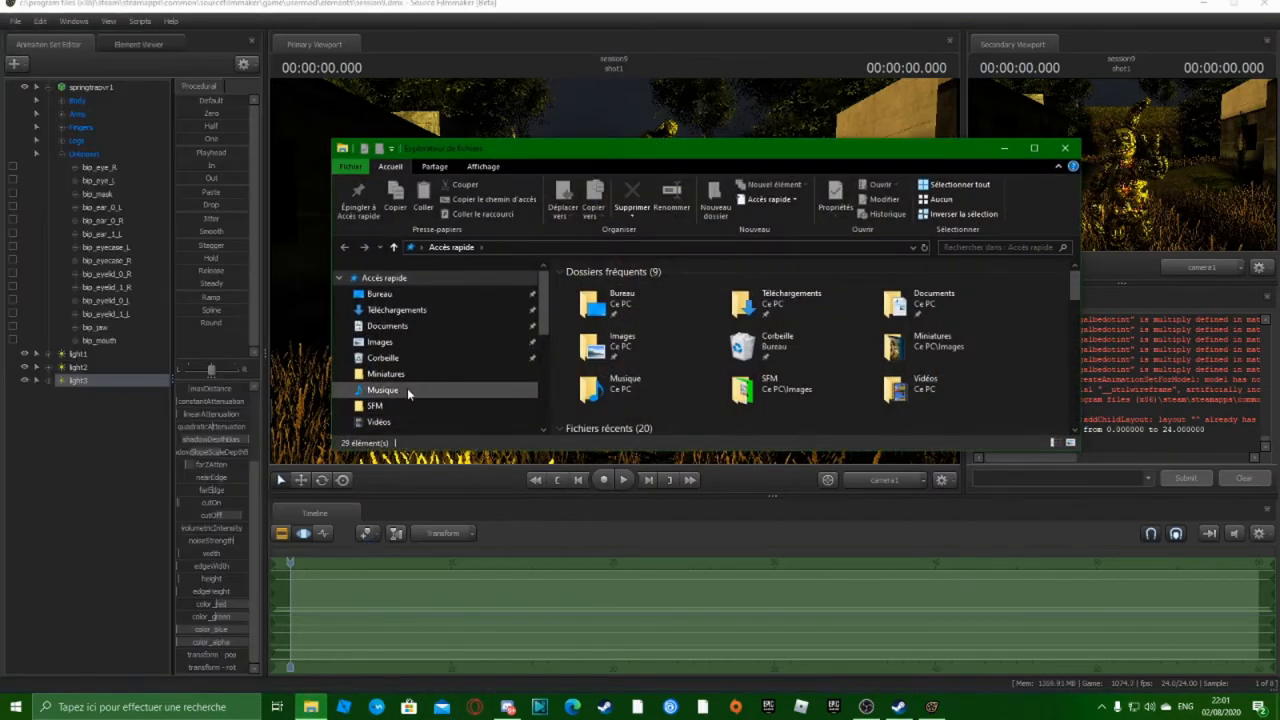
click(400, 410)
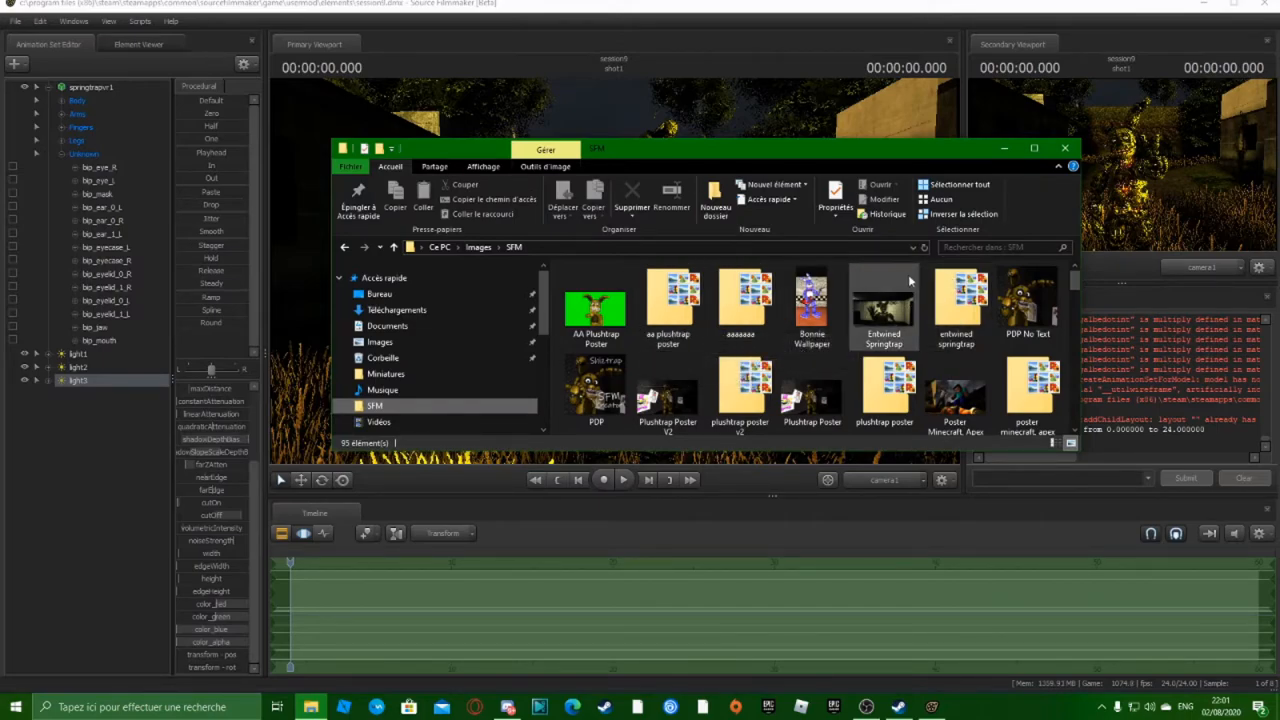
Find the AAAAAAA poster in the SFM folder and view it maximized in Photos
click(590, 320)
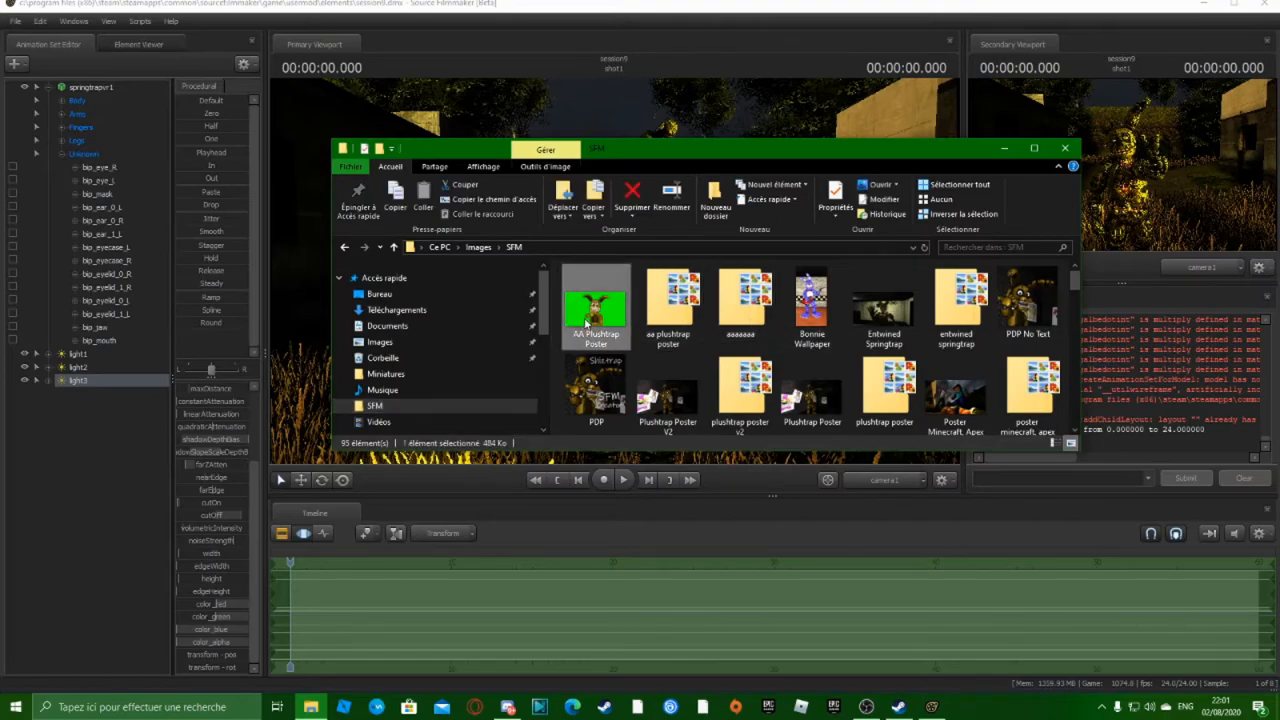
scroll(985, 285, down, 1)
scroll(968, 302, up, 1)
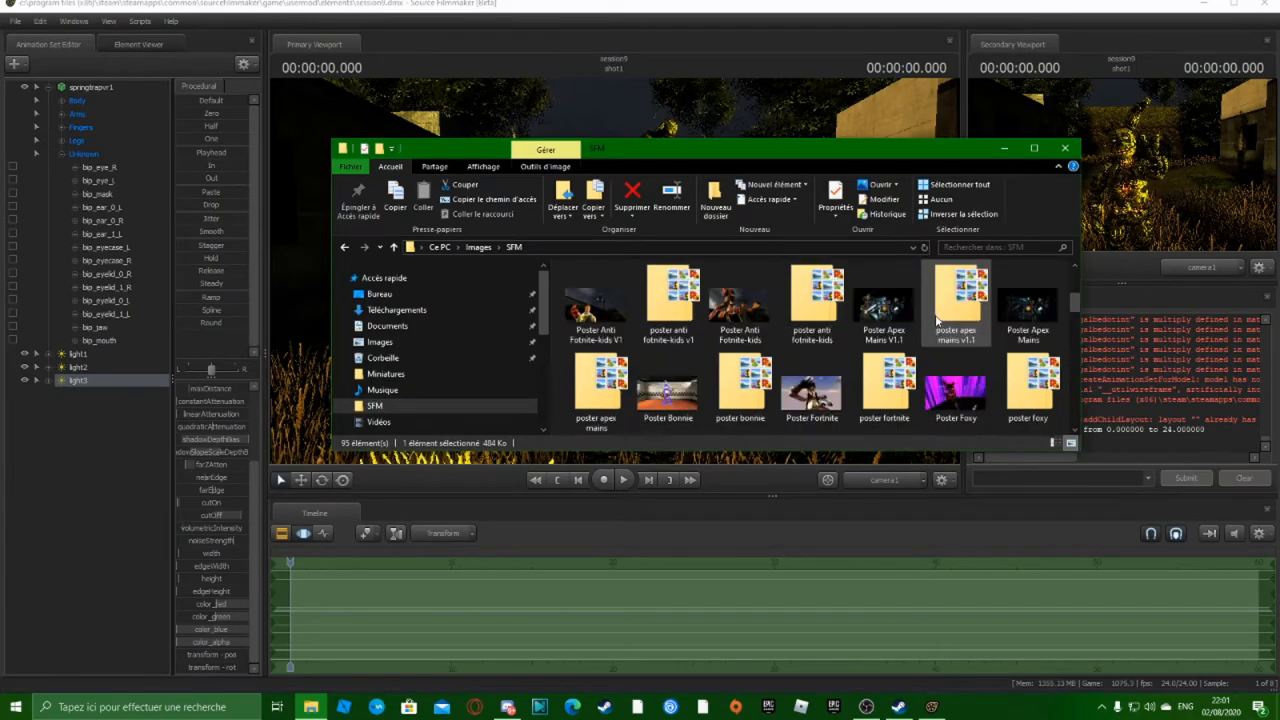
double_click(740, 308)
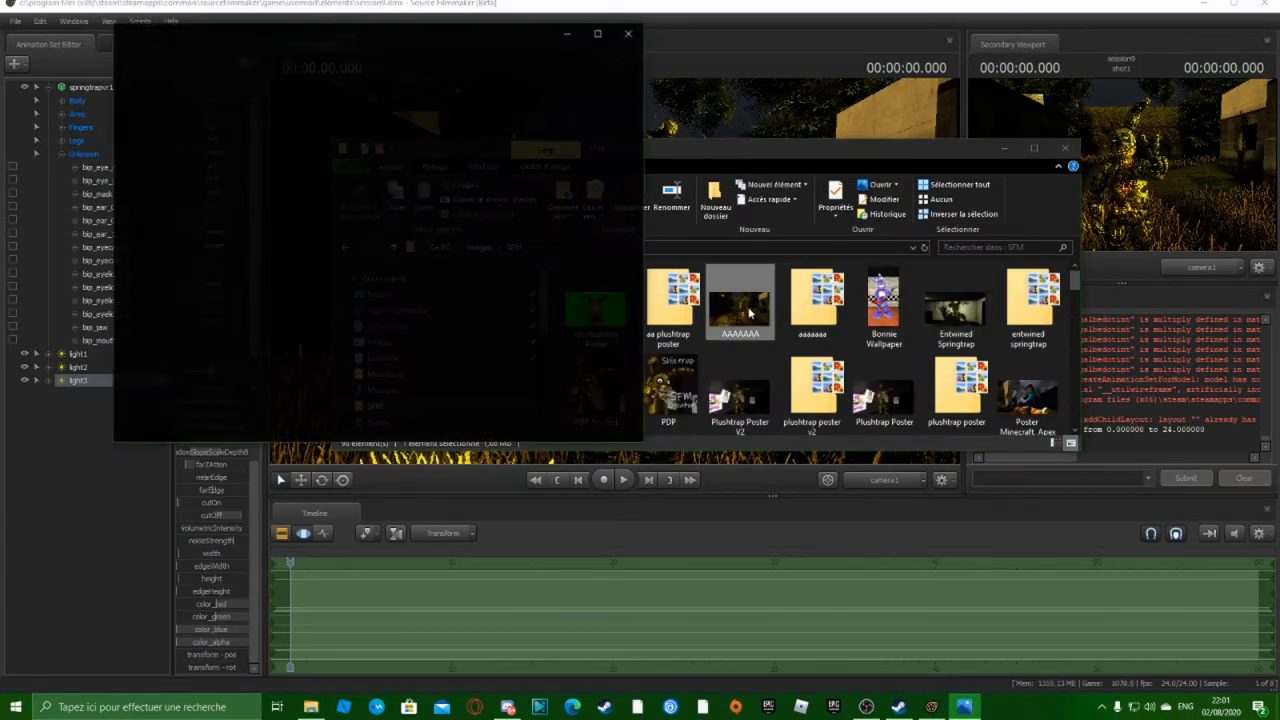
click(599, 33)
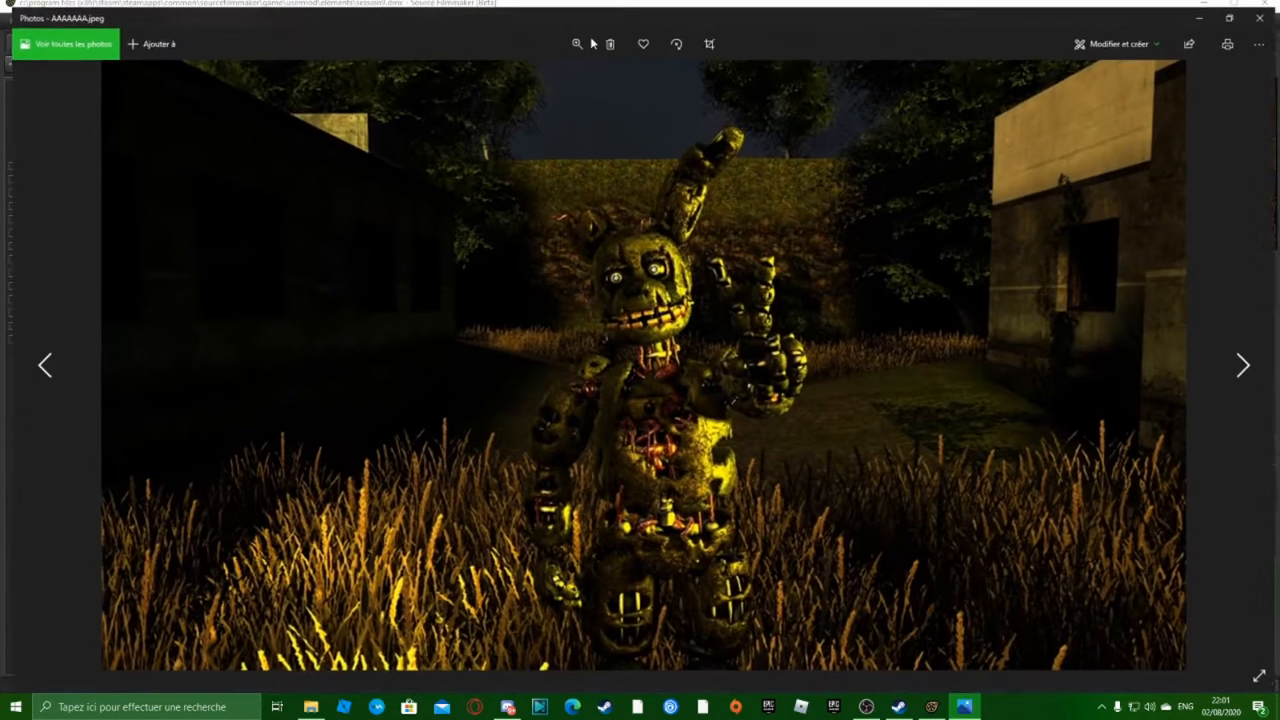
scroll(588, 258, up, 1)
scroll(588, 262, down, 1)
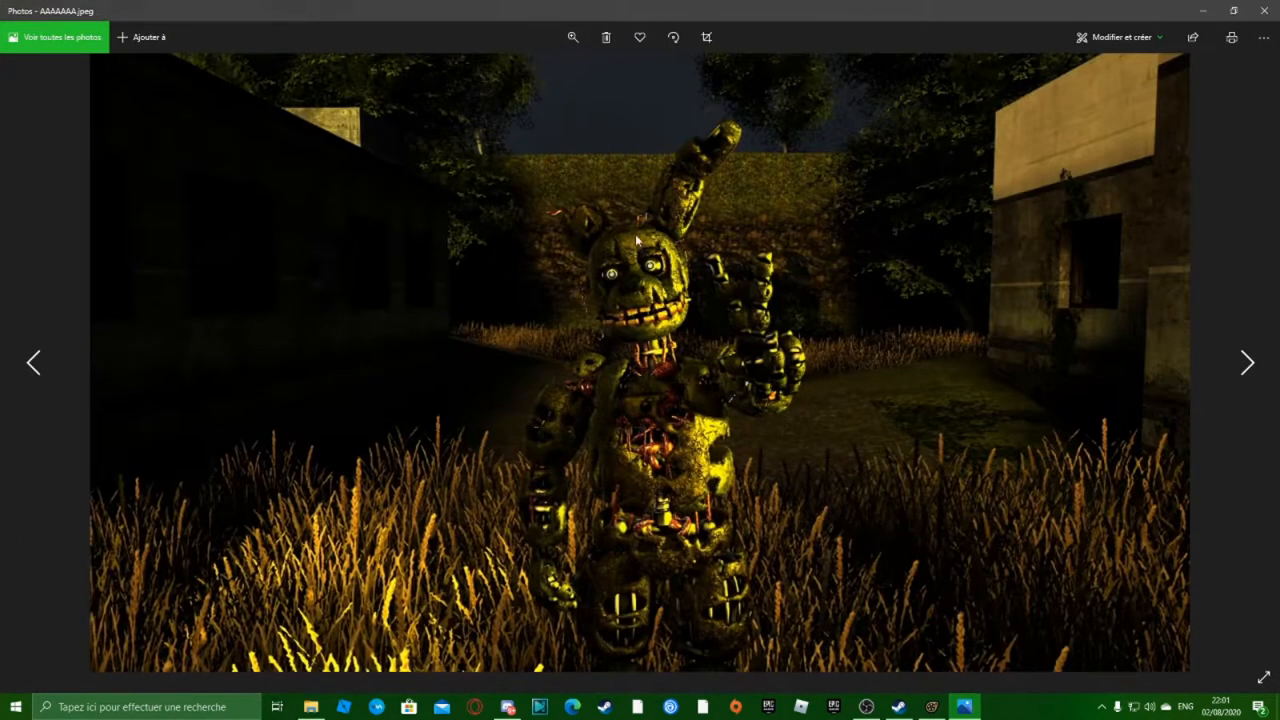
Open the AAAAAAA poster for editing in Paint 3D and inspect the image up close
click(1106, 40)
click(1074, 234)
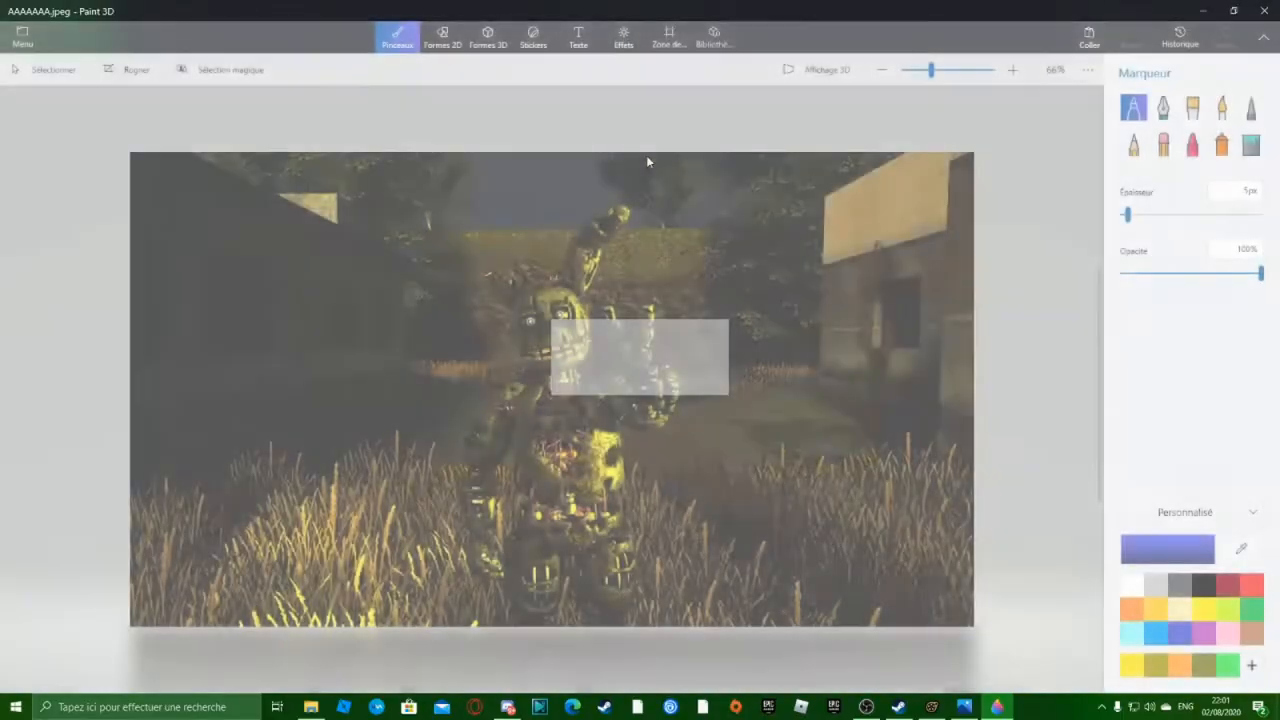
scroll(525, 352, up, 10)
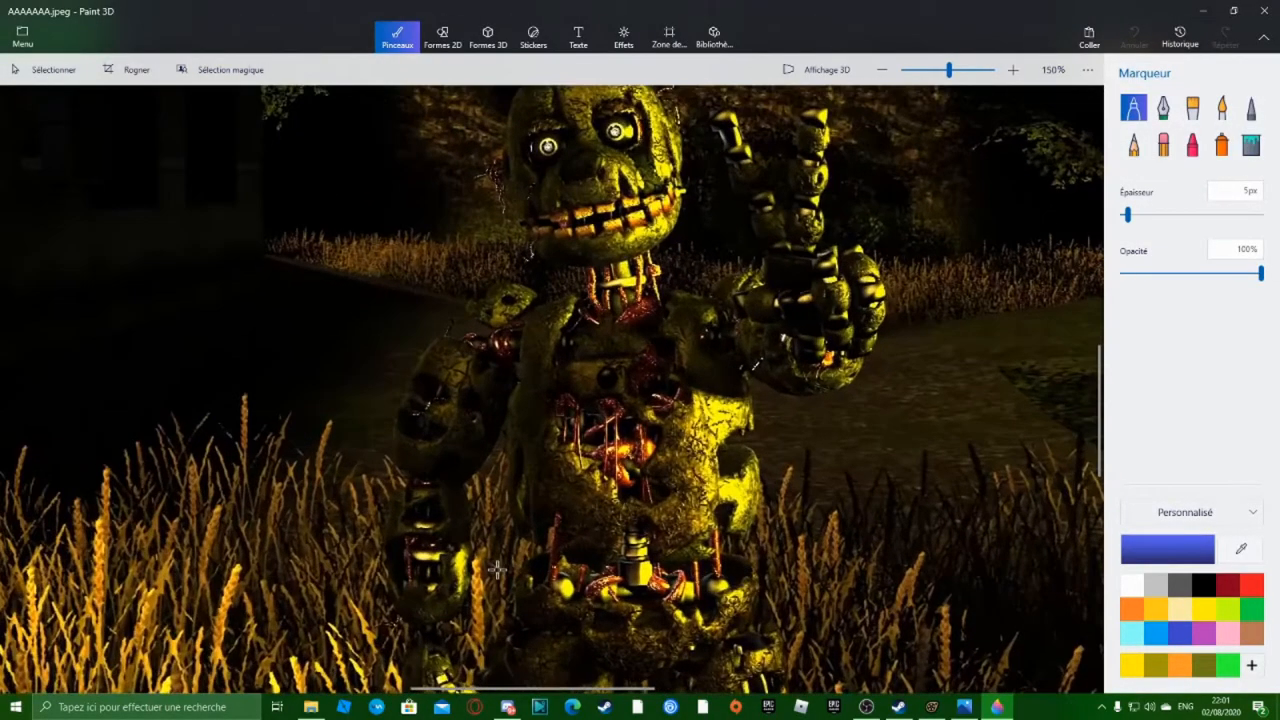
scroll(621, 463, down, 8)
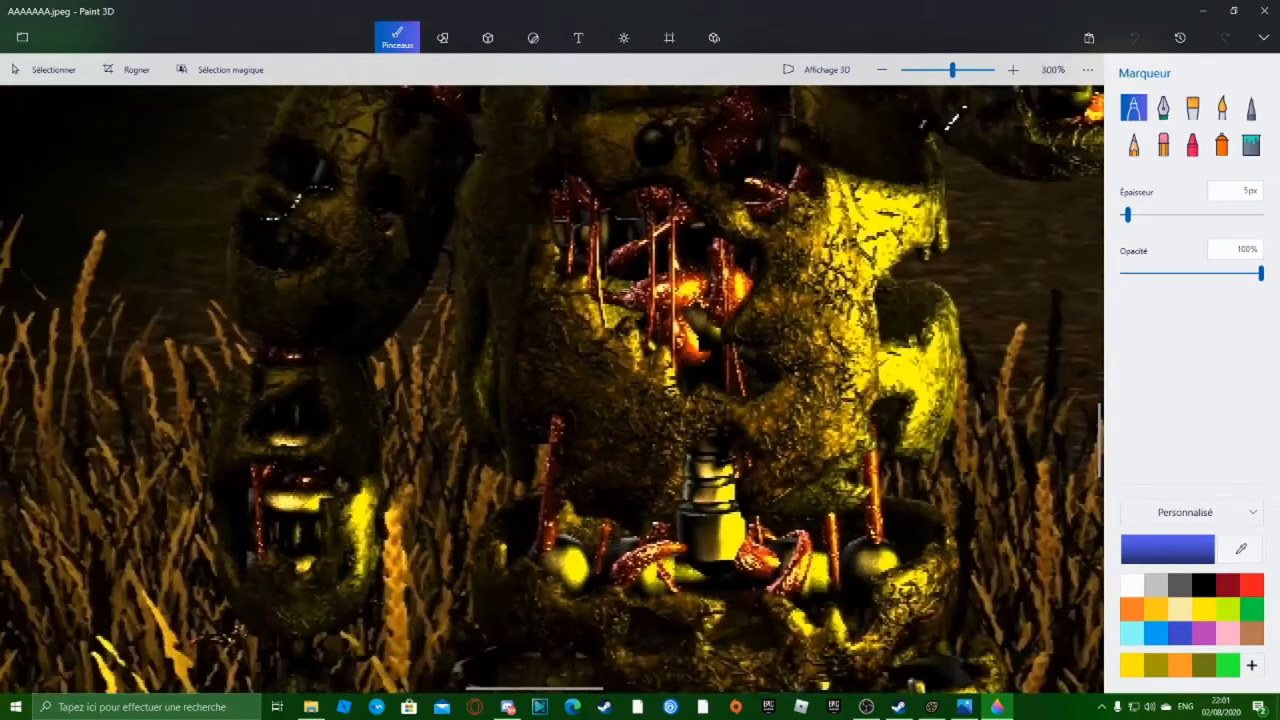
scroll(678, 185, down, 2)
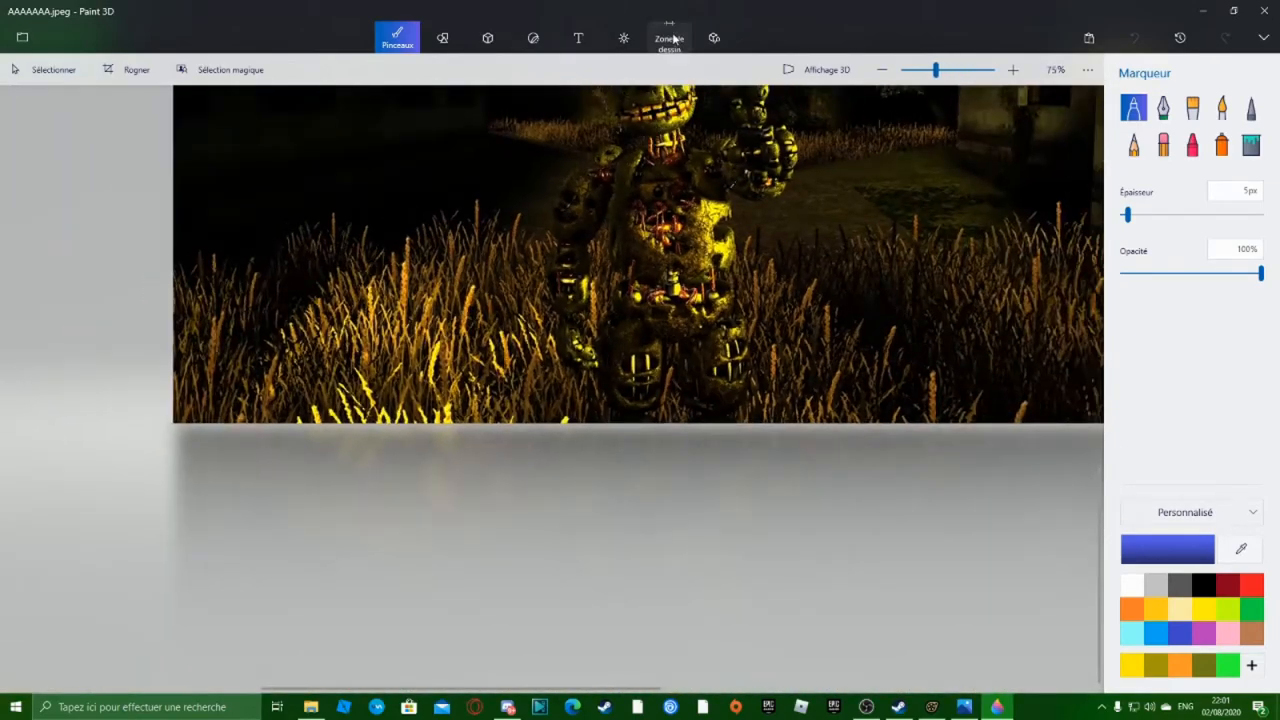
Check the canvas settings and bring up the filter and lighting effects for the poster
click(669, 37)
scroll(694, 117, up, 2)
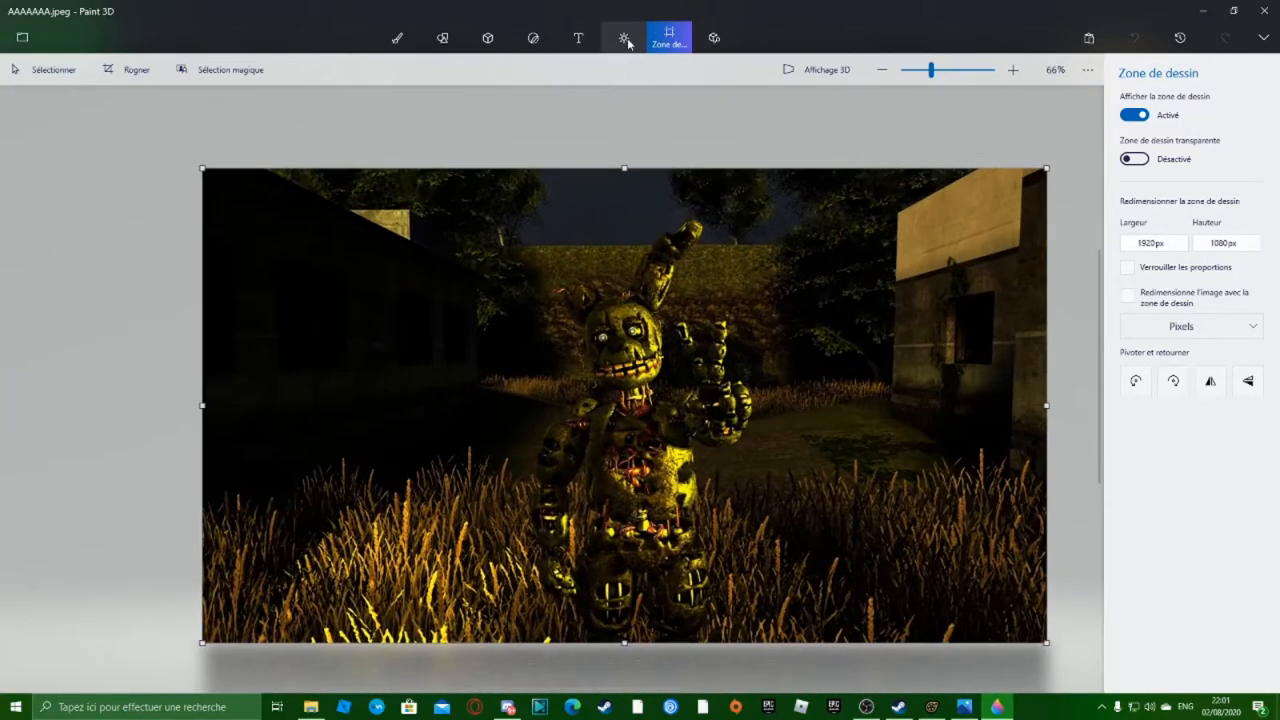
click(623, 37)
scroll(1027, 205, up, 2)
scroll(1027, 205, down, 1)
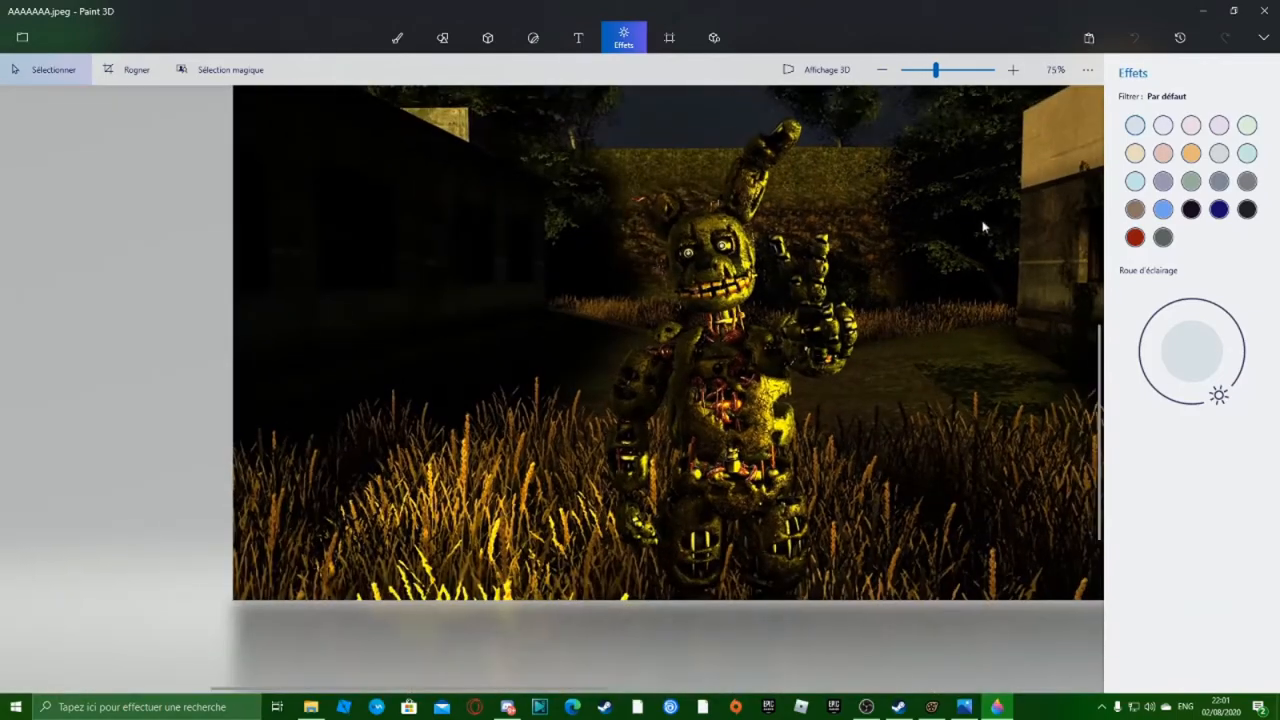
Try several color filters on the poster, including Miel, and return to the Par défaut filter
click(1135, 153)
click(1191, 153)
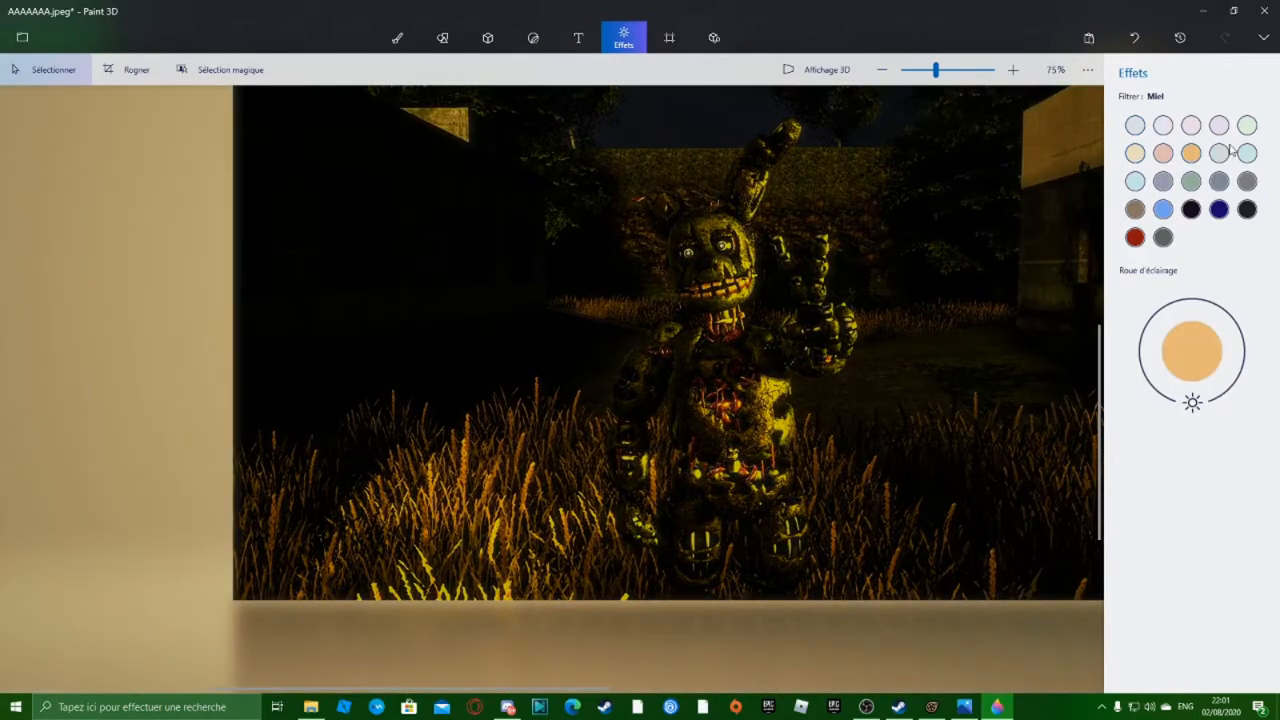
click(1247, 125)
click(1190, 128)
click(1135, 128)
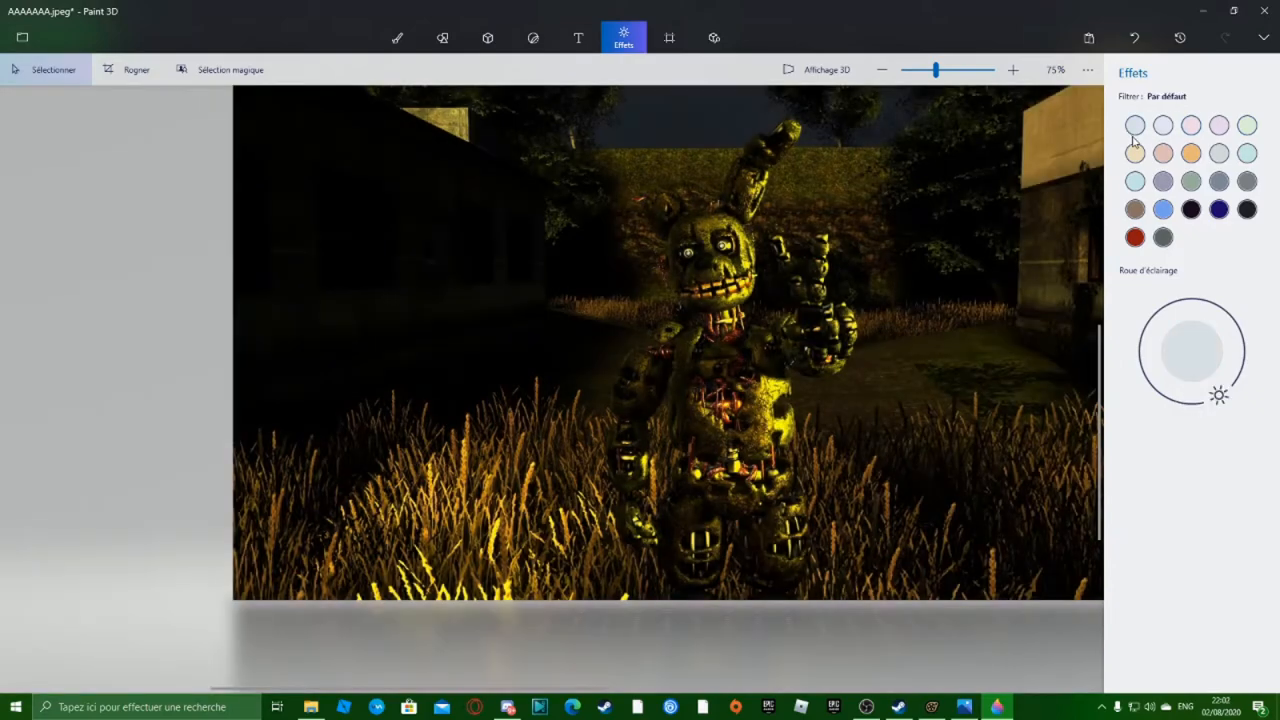
Try the Jour (Minecraft) and Ciel filters on the poster and rotate the light direction for Ciel
click(1163, 128)
click(1140, 183)
click(1163, 209)
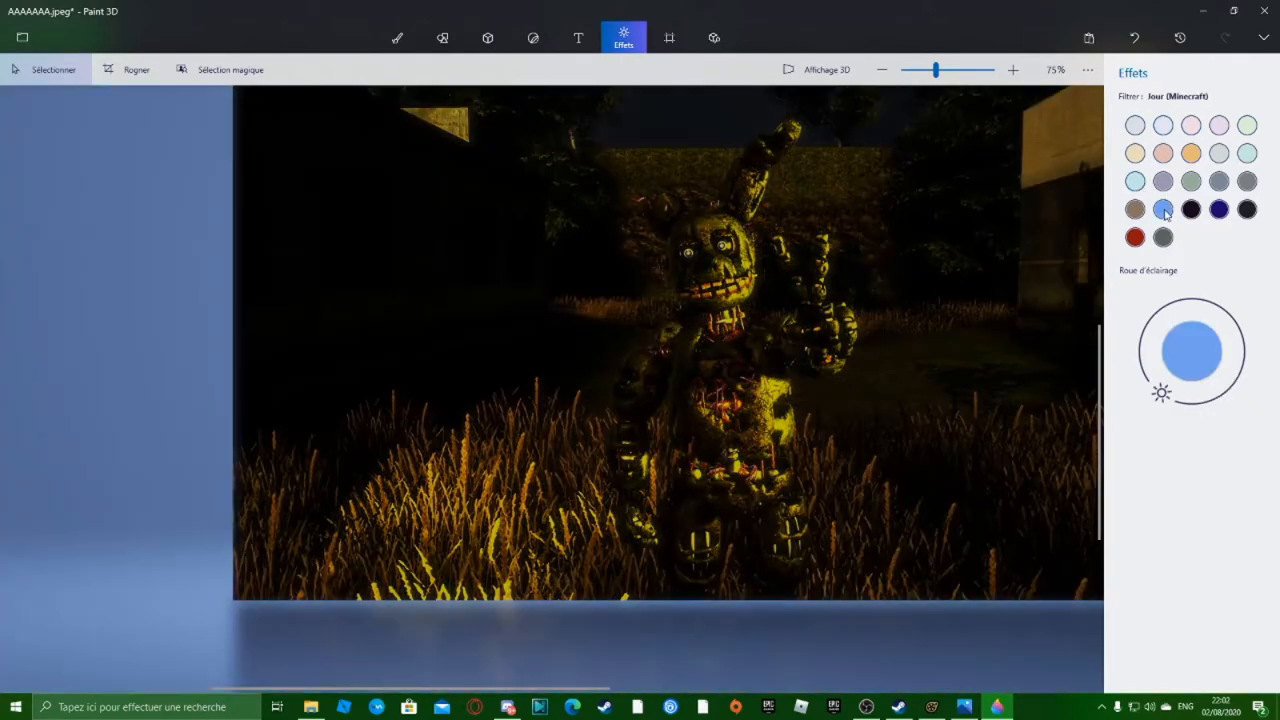
click(1163, 188)
click(1135, 181)
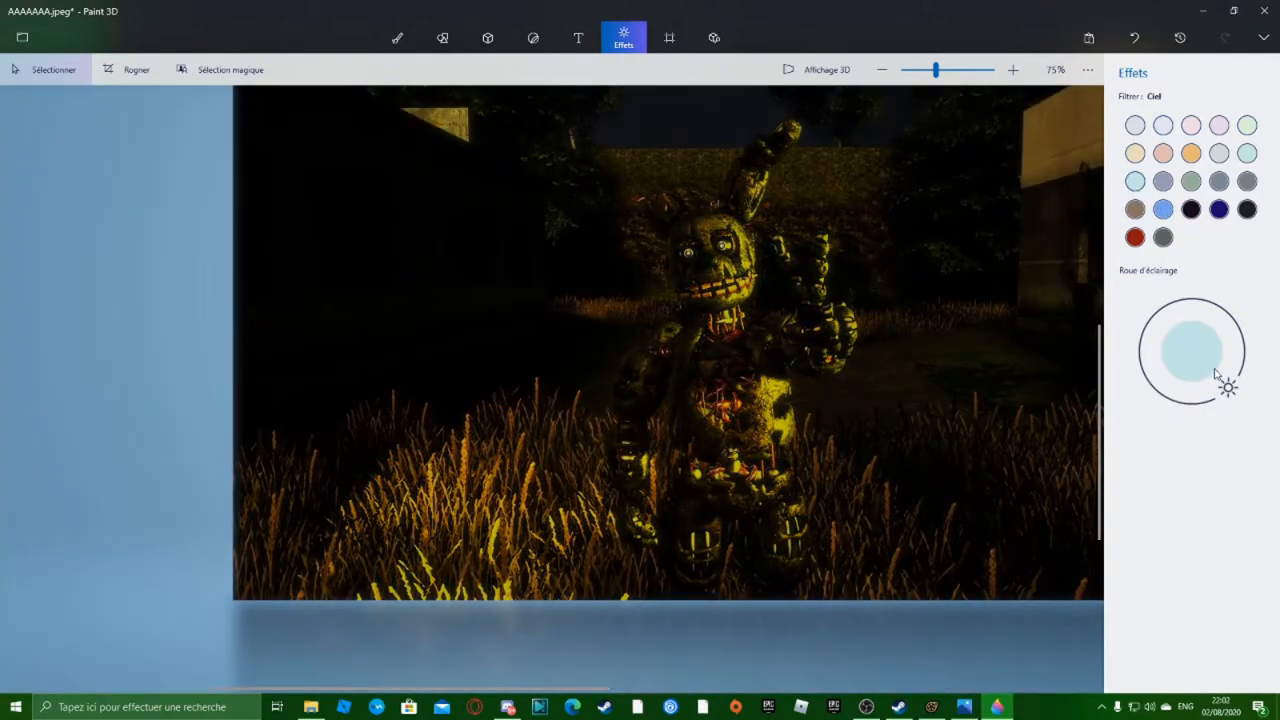
drag(1226, 386, 1228, 342)
Try the Miel filter with a rotated light direction, and sample the pale yellow filter
click(1191, 155)
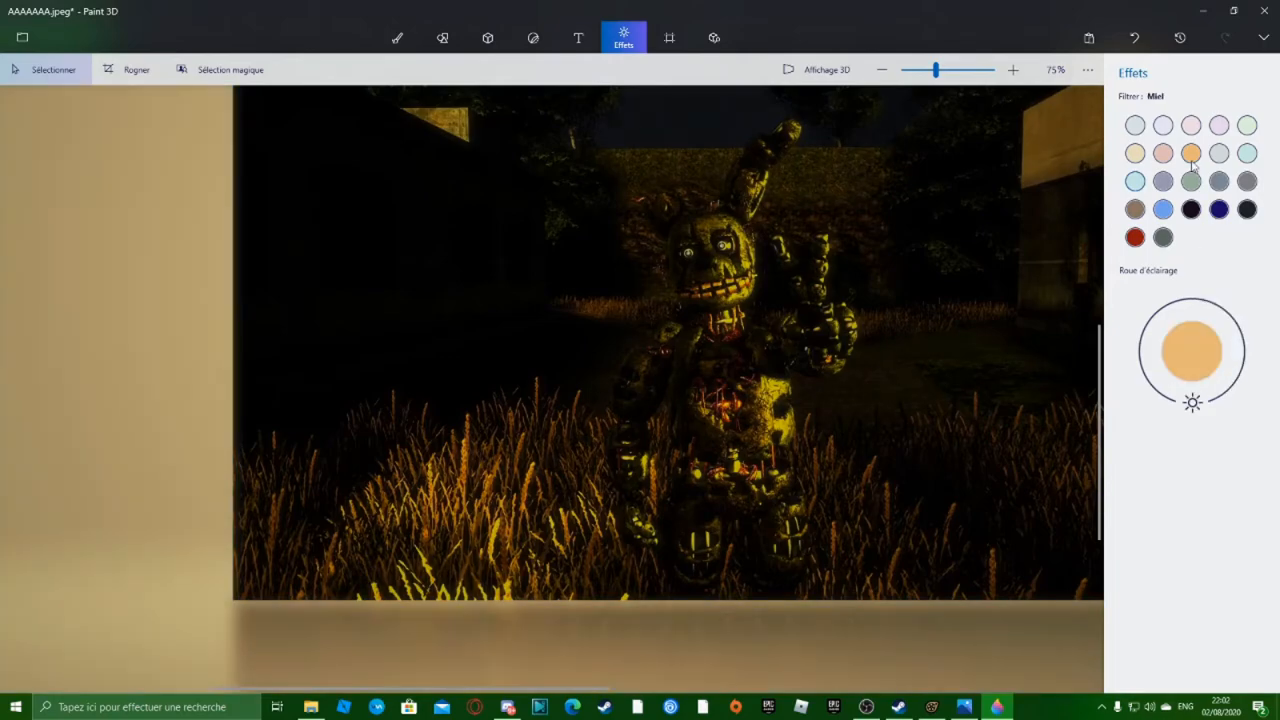
drag(1192, 402, 1238, 331)
click(1136, 154)
Apply the Nuit (Minecraft) filter to the poster, rotate its light direction slightly and review the image
click(1191, 209)
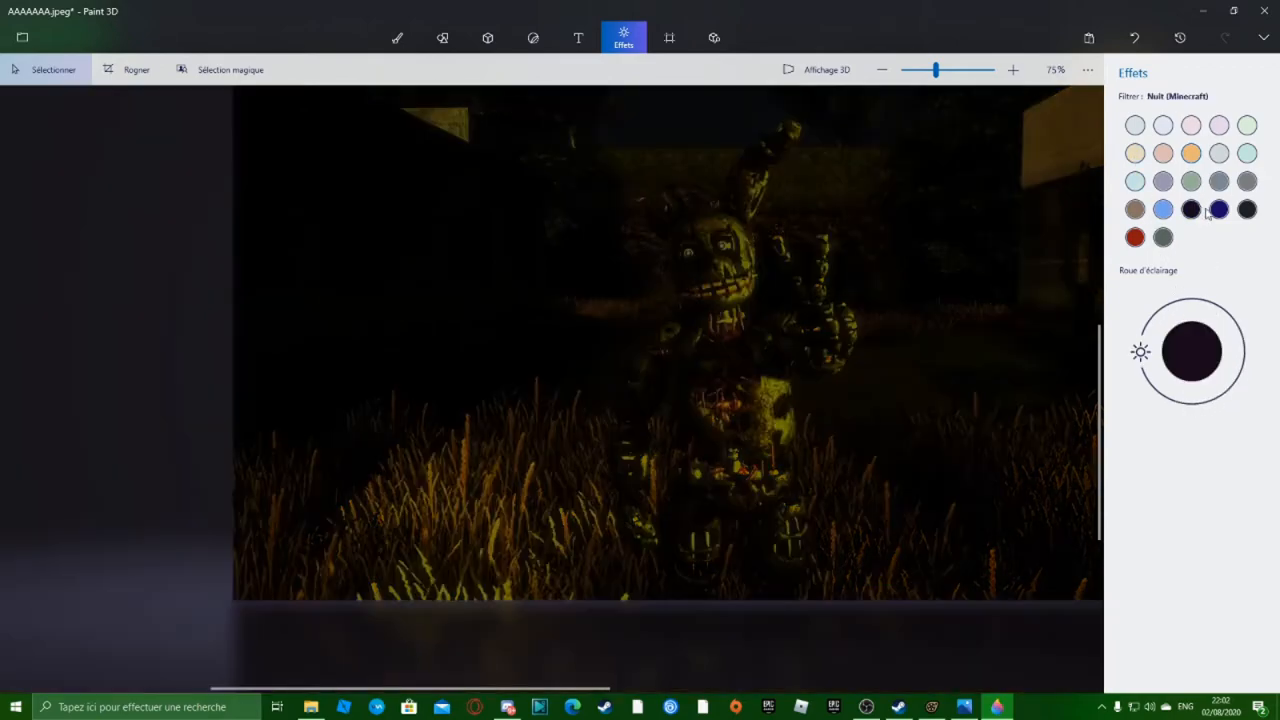
drag(1141, 352, 1147, 327)
scroll(940, 318, down, 1)
scroll(940, 318, down, 2)
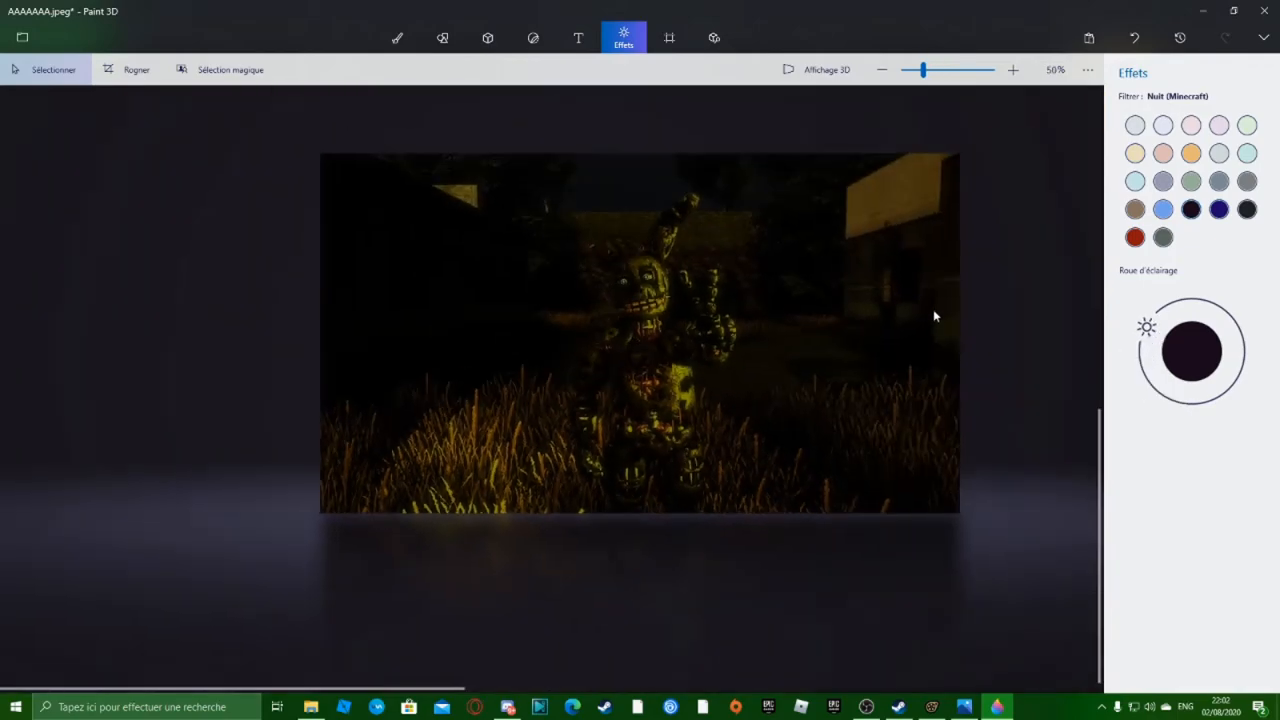
scroll(534, 394, up, 2)
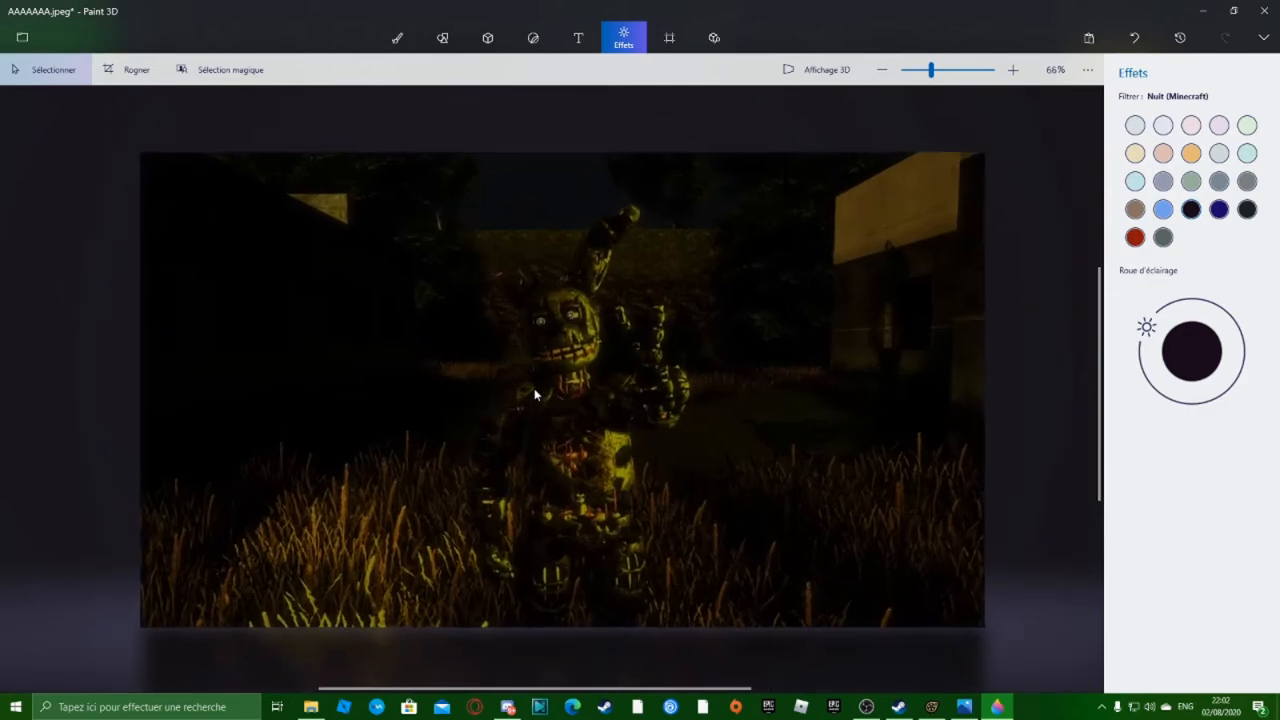
scroll(561, 400, down, 1)
scroll(561, 400, up, 1)
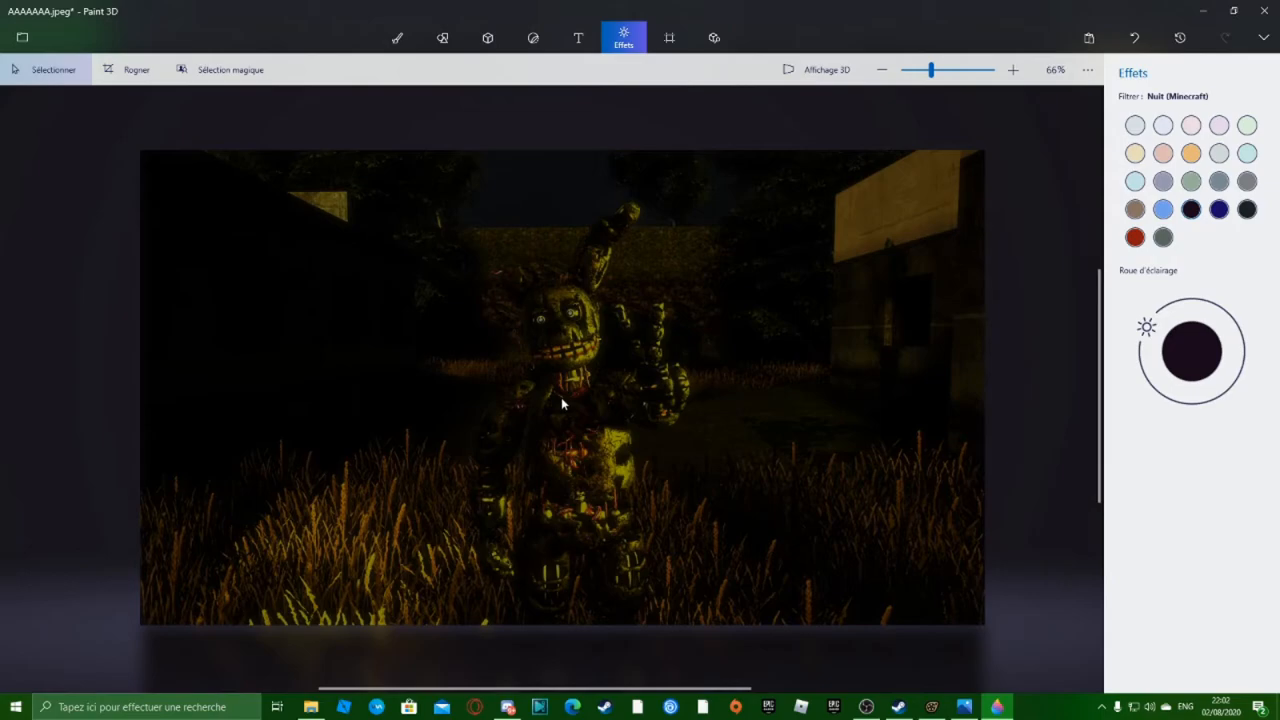
scroll(561, 397, up, 3)
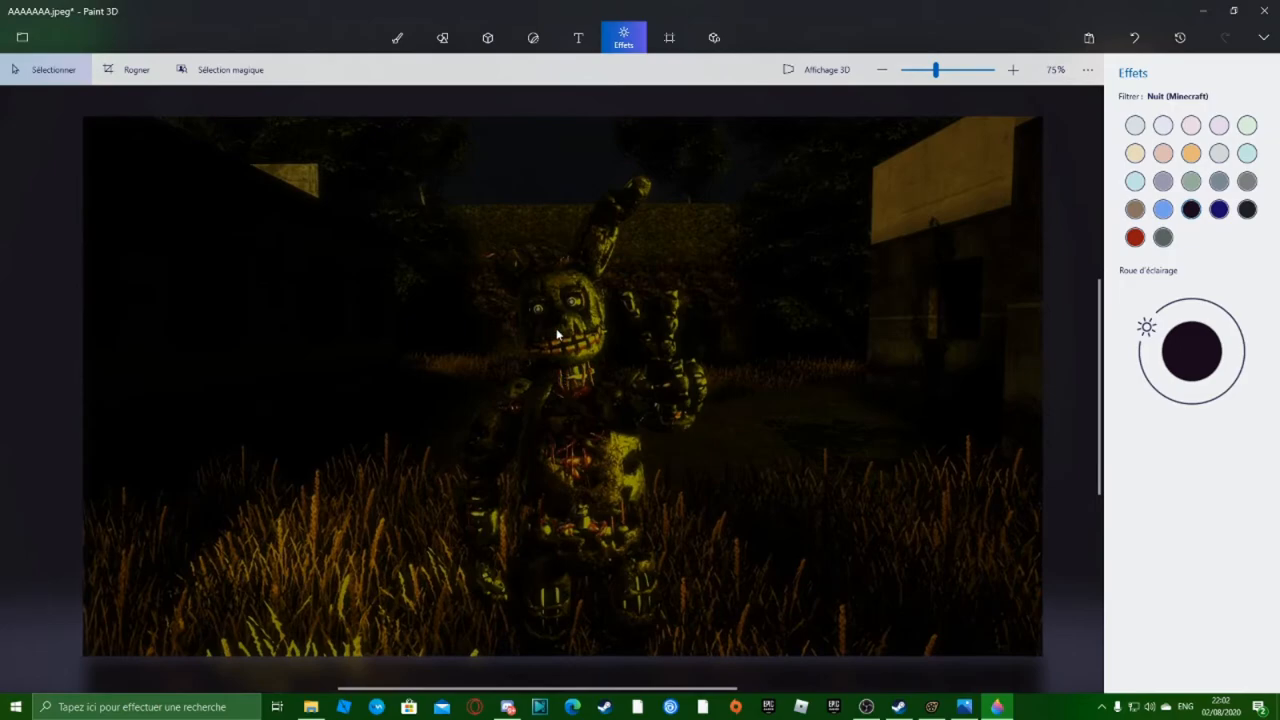
scroll(419, 372, down, 4)
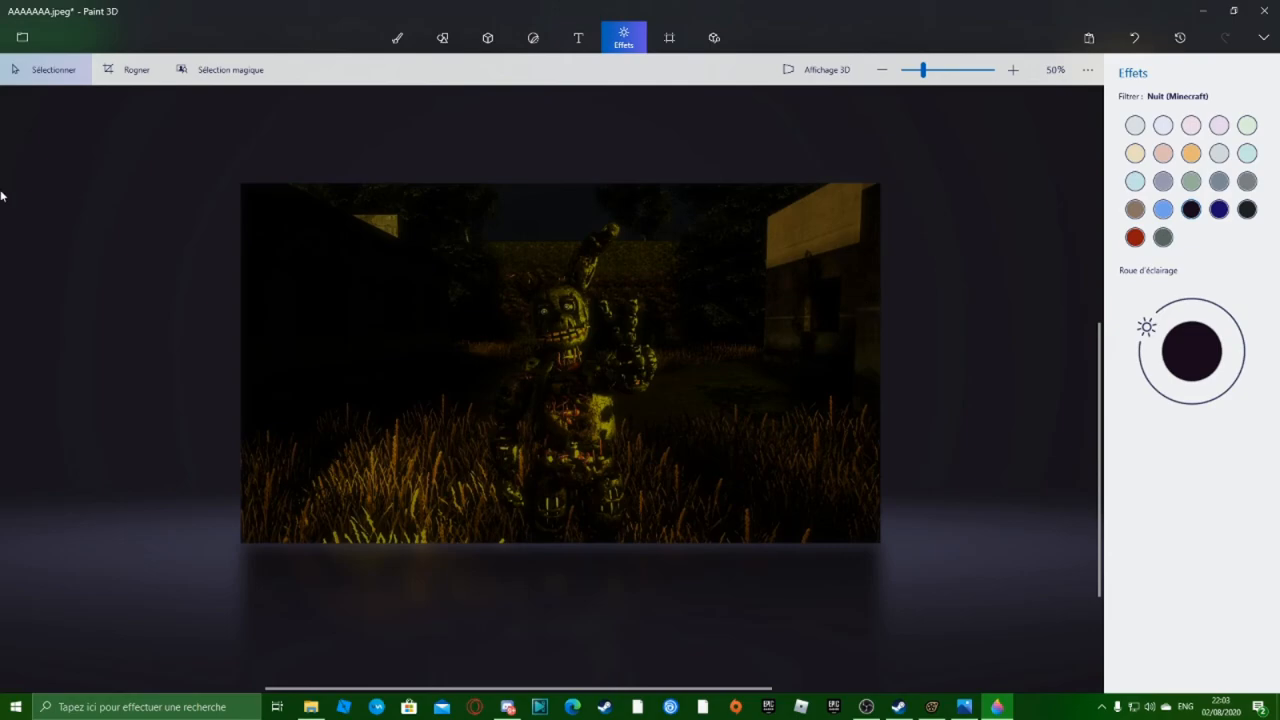
Bring up the file commands for the edited poster
click(29, 34)
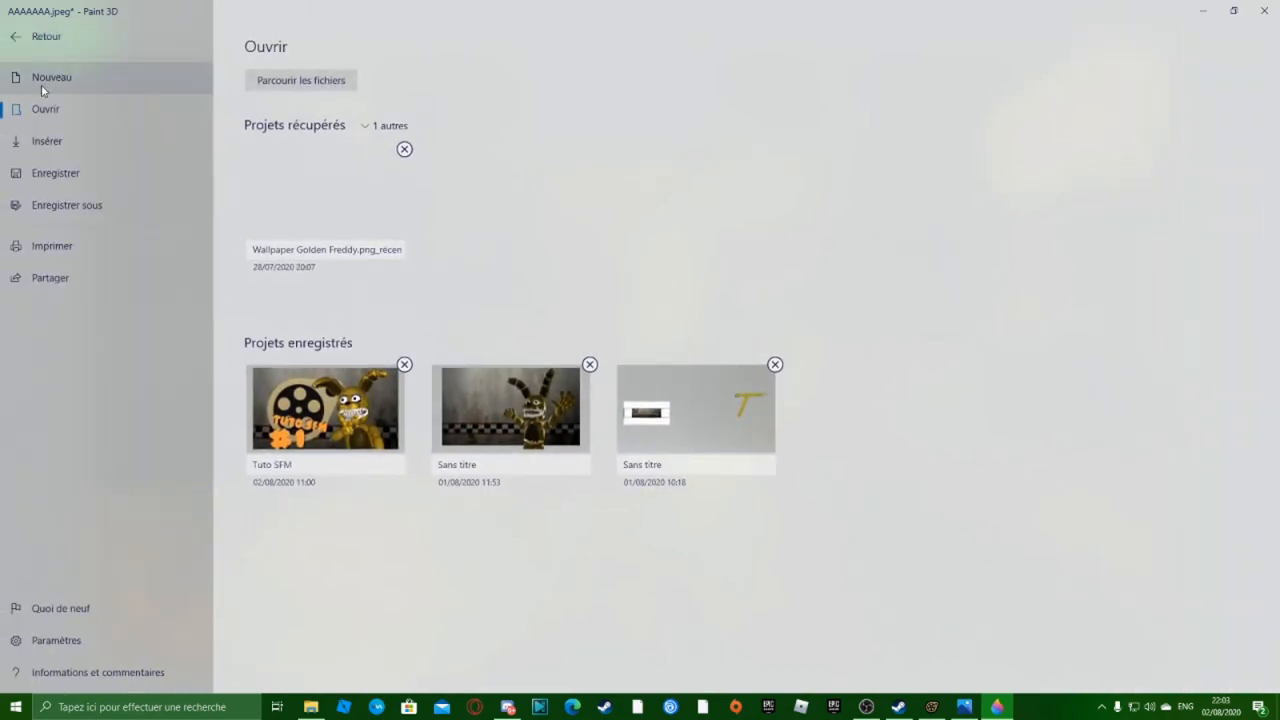